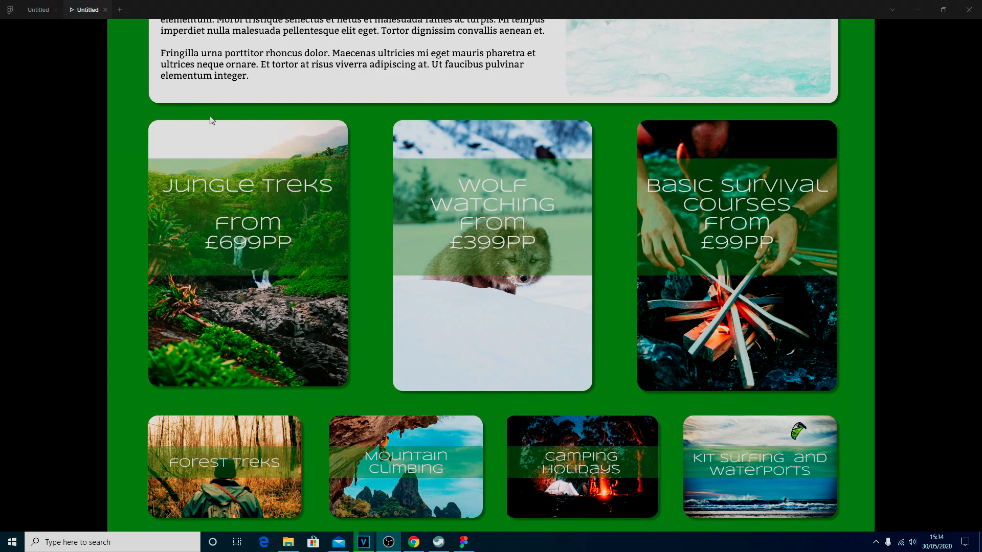
Scroll up and down through the homepage prototype preview to review the cards.
scroll(817, 153, up, 7)
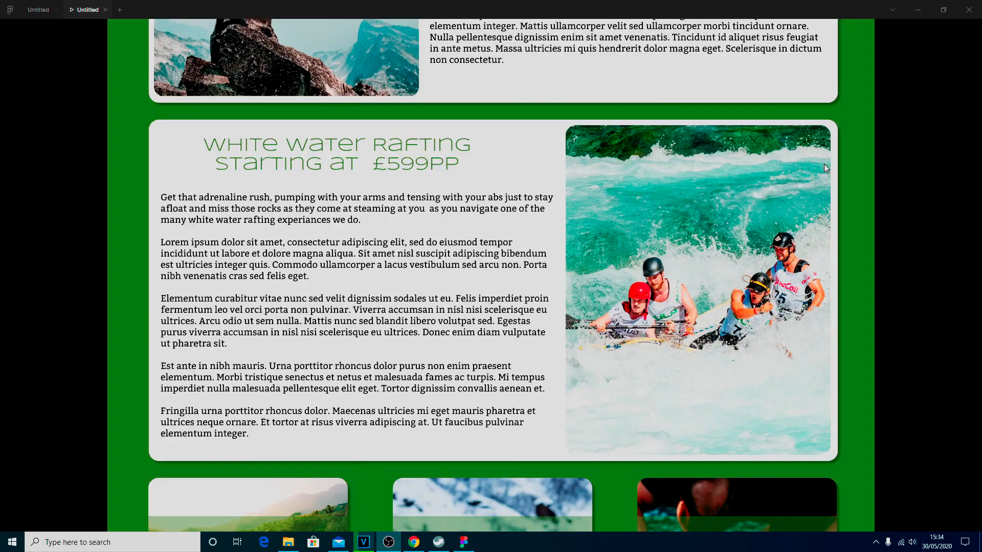
scroll(824, 165, up, 2)
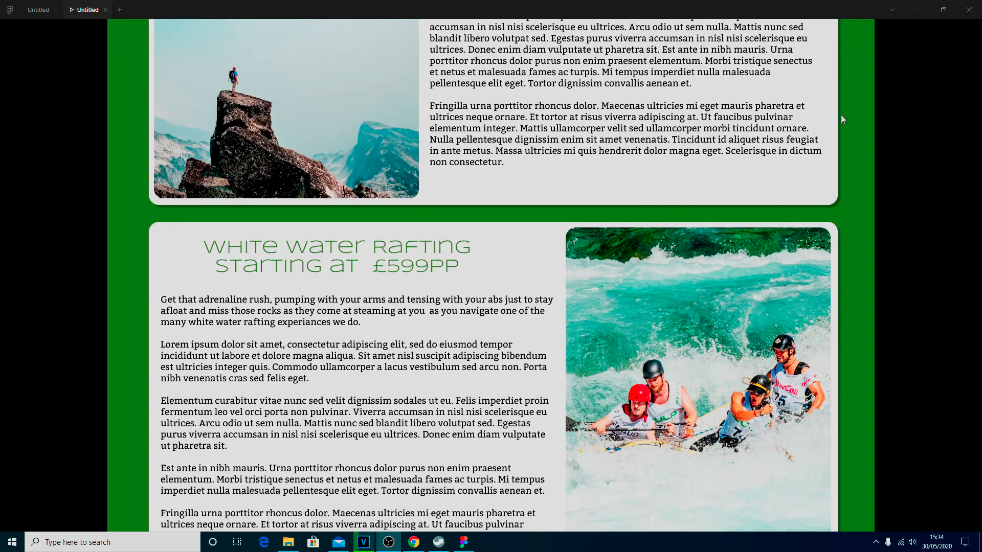
scroll(838, 186, down, 10)
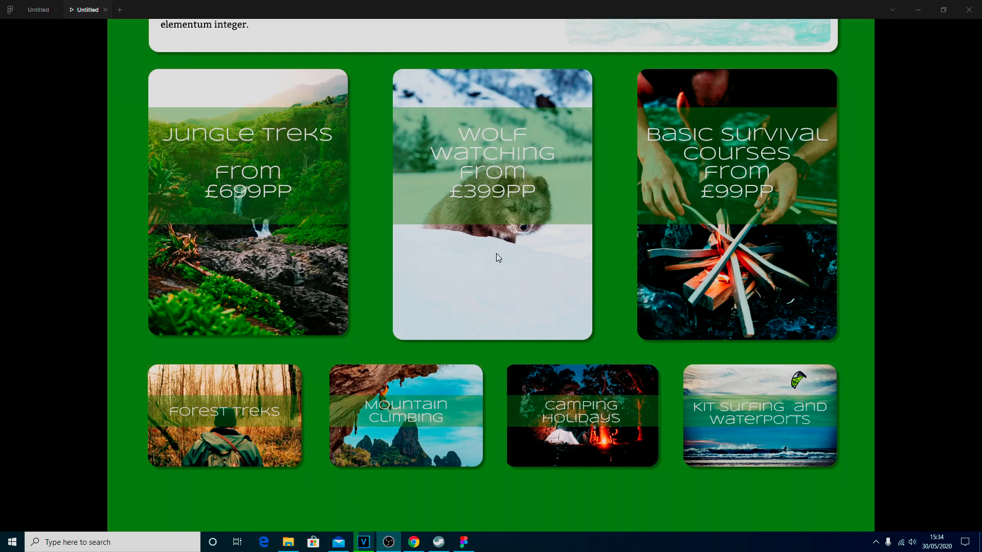
scroll(499, 258, down, 2)
scroll(501, 261, up, 12)
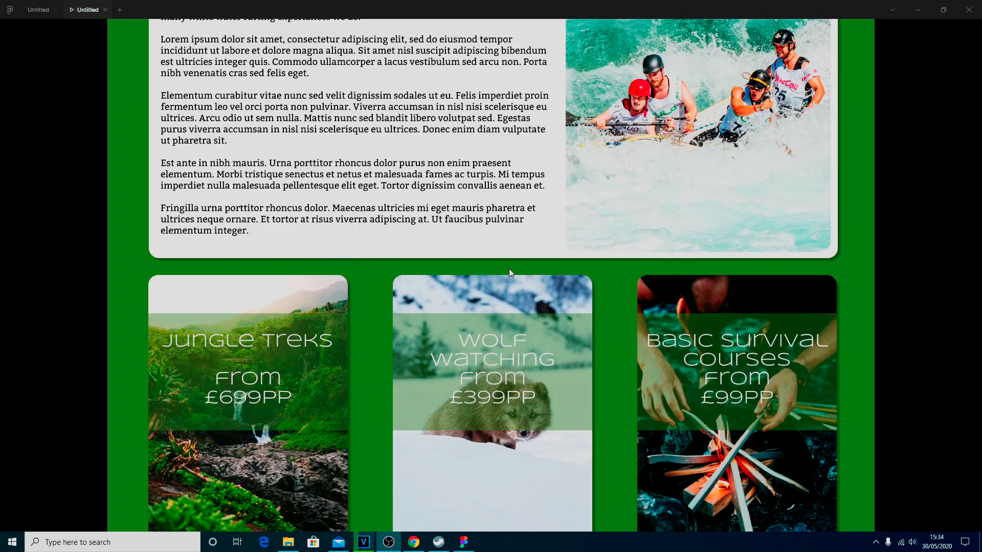
scroll(509, 272, up, 10)
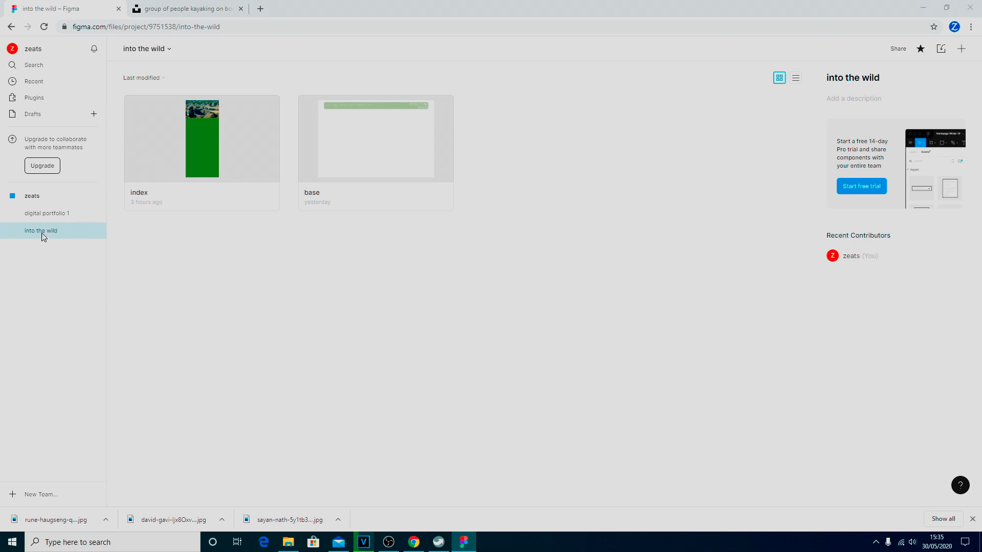
Open the index design file and zoom in on the White Water Rafting card area.
double_click(194, 171)
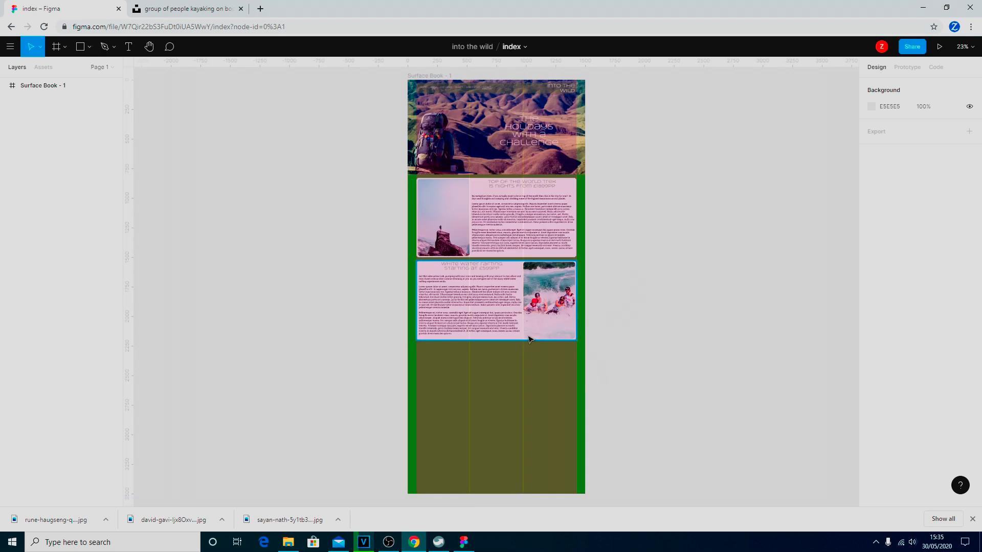
scroll(530, 339, up, 1)
scroll(530, 339, left, 1)
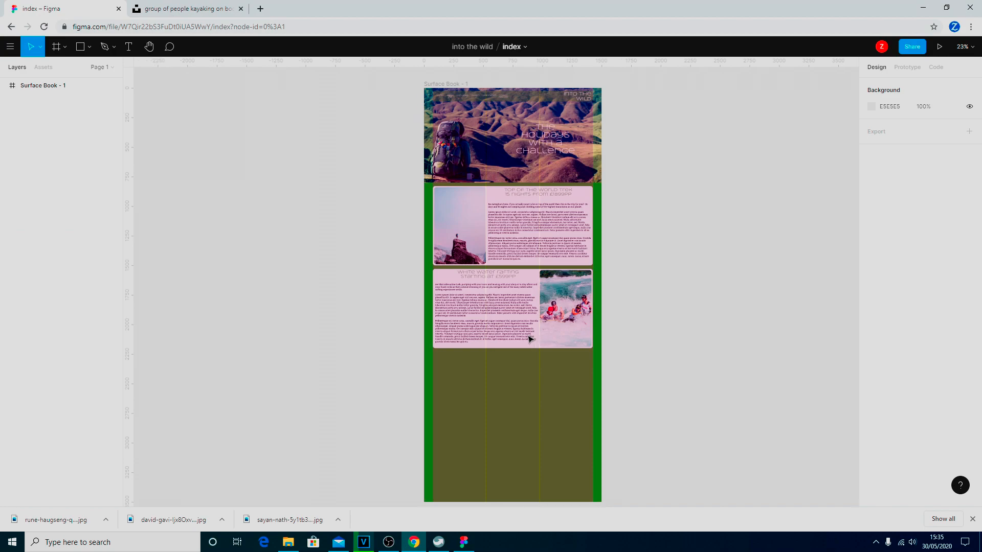
scroll(533, 336, up, 5)
scroll(556, 334, up, 8)
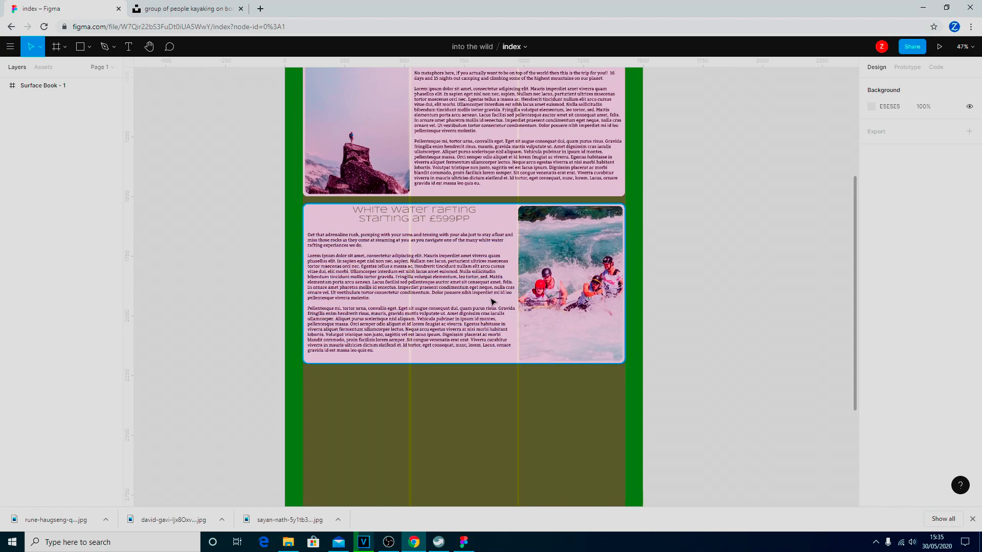
scroll(490, 300, up, 2)
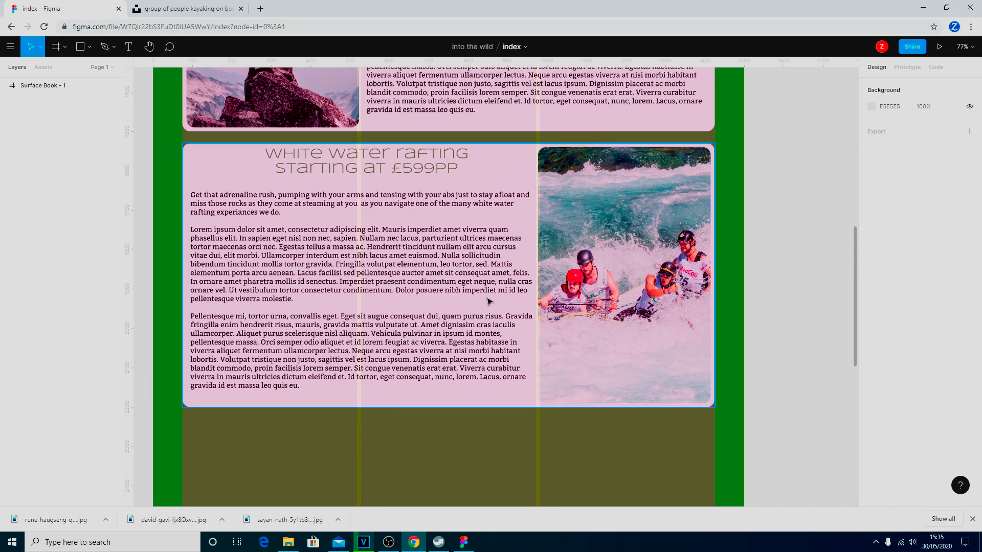
scroll(352, 182, down, 3)
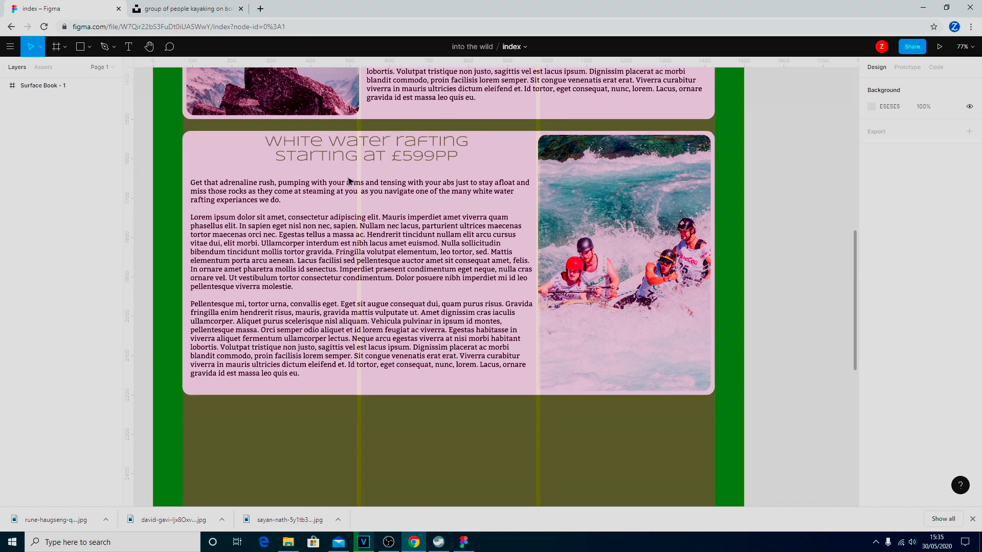
scroll(358, 194, down, 1)
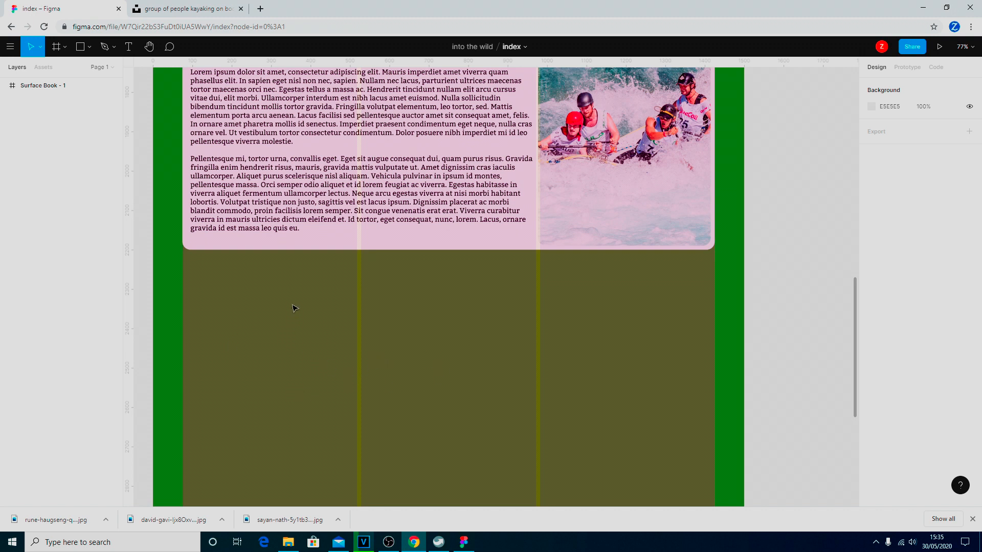
Remove the 1 Column (1350px) grid from Surface Book - 1, keeping the 3 Columns grid.
click(27, 87)
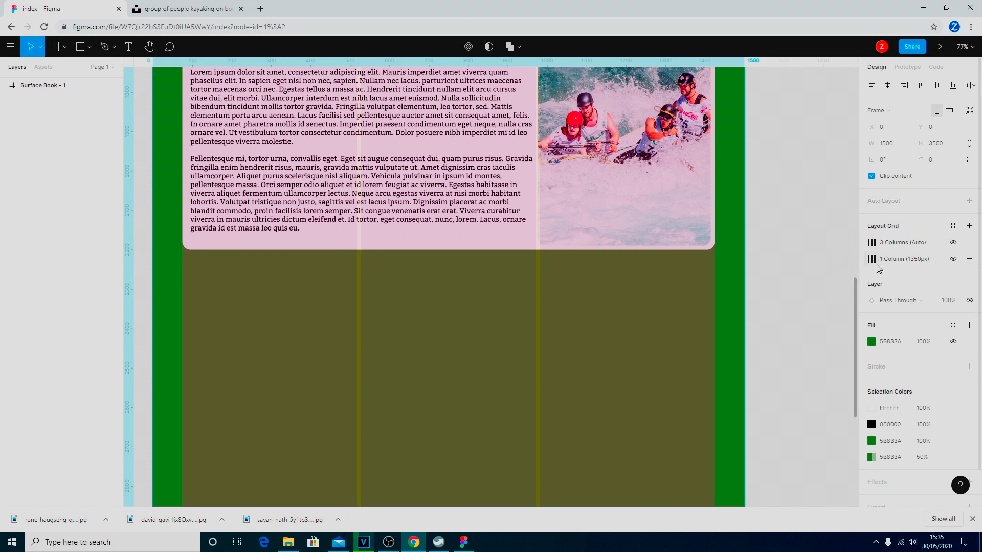
click(970, 258)
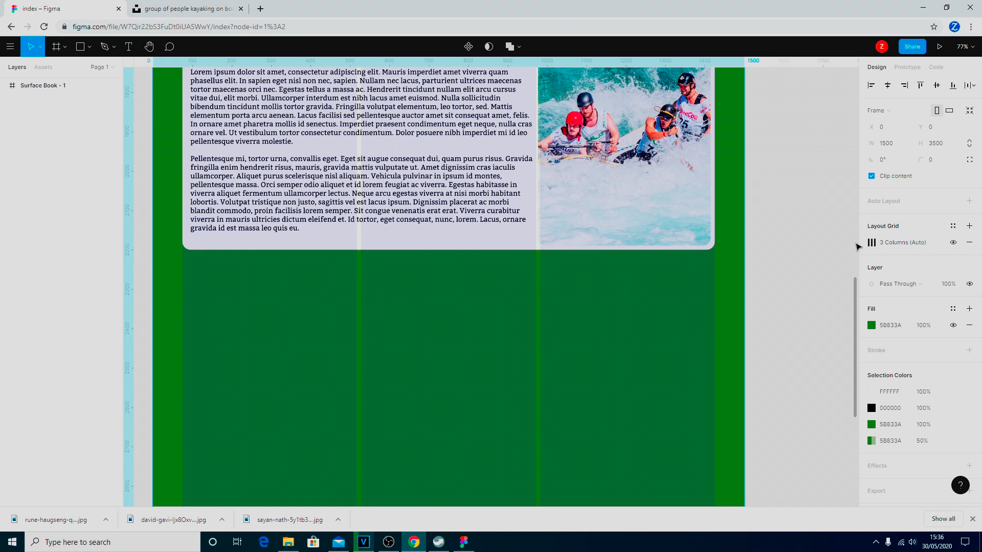
click(897, 244)
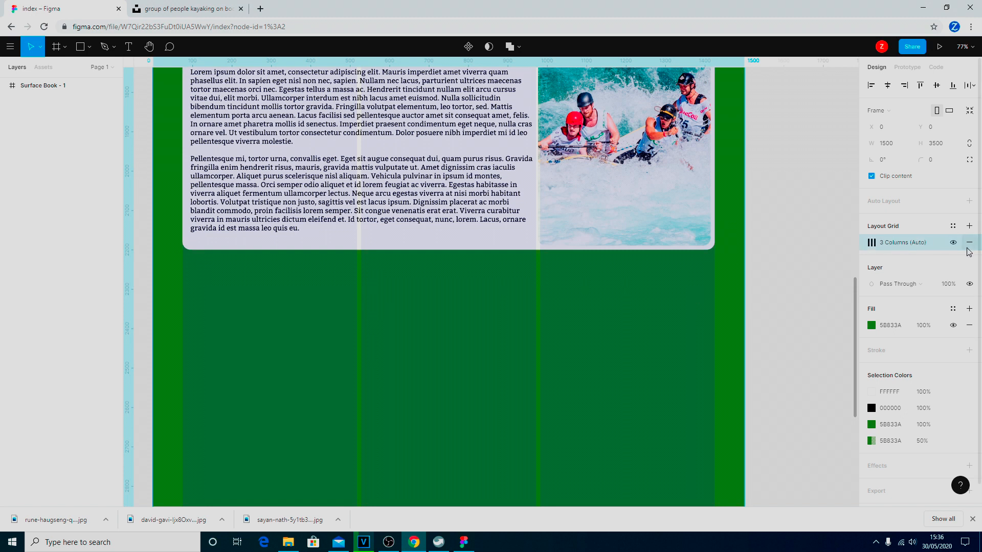
click(872, 246)
click(871, 245)
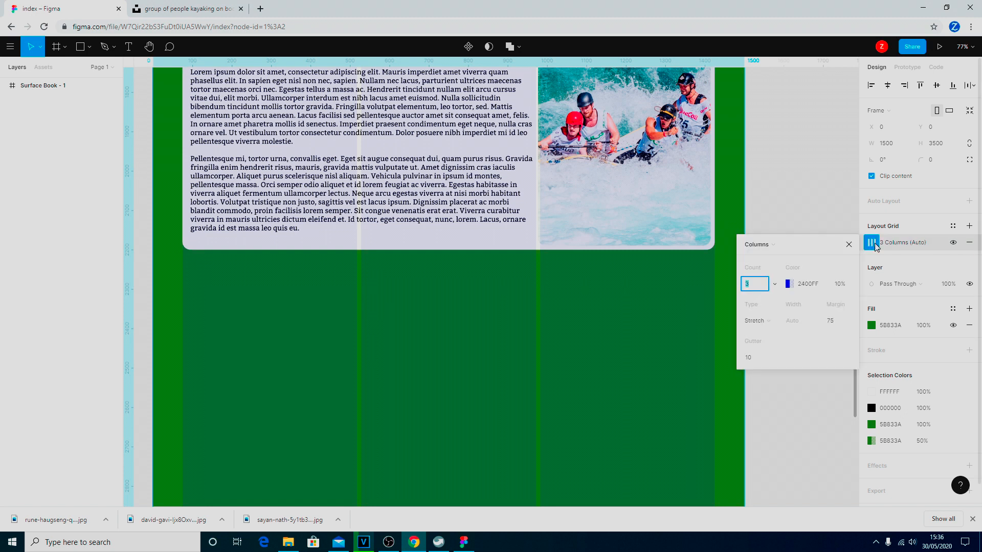
Set the 3-column grid's gutter to 85, after first trying 100.
click(748, 357)
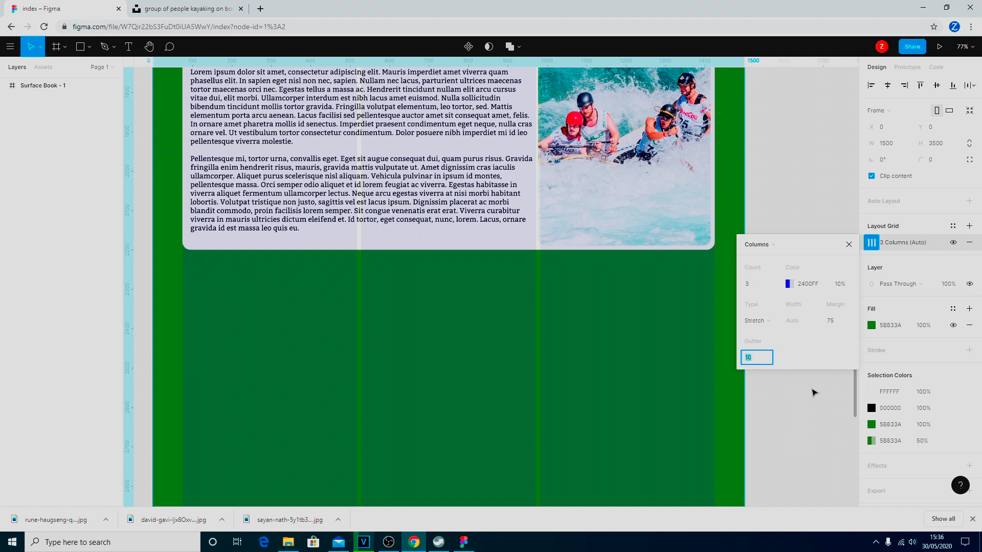
text(100)
key(Return)
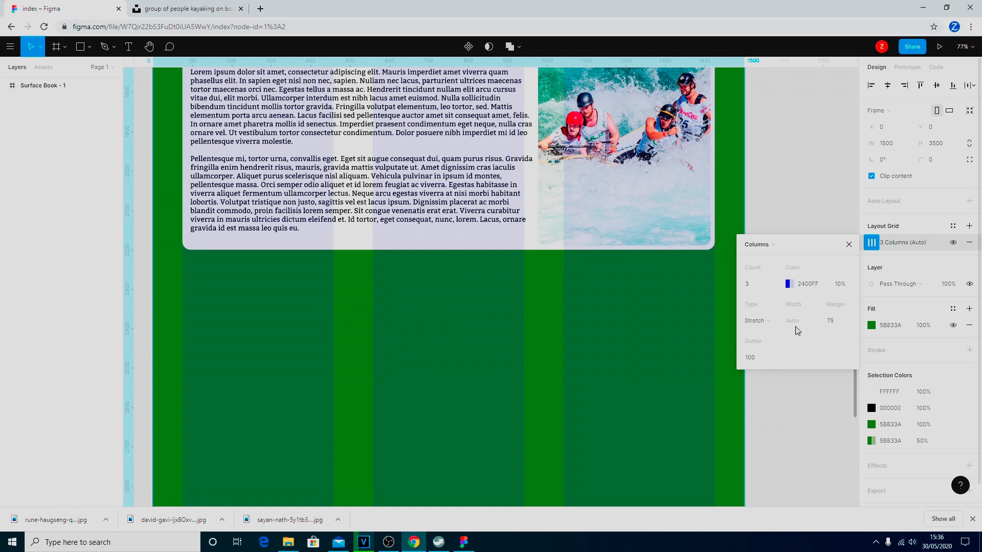
click(756, 361)
text(85)
key(Return)
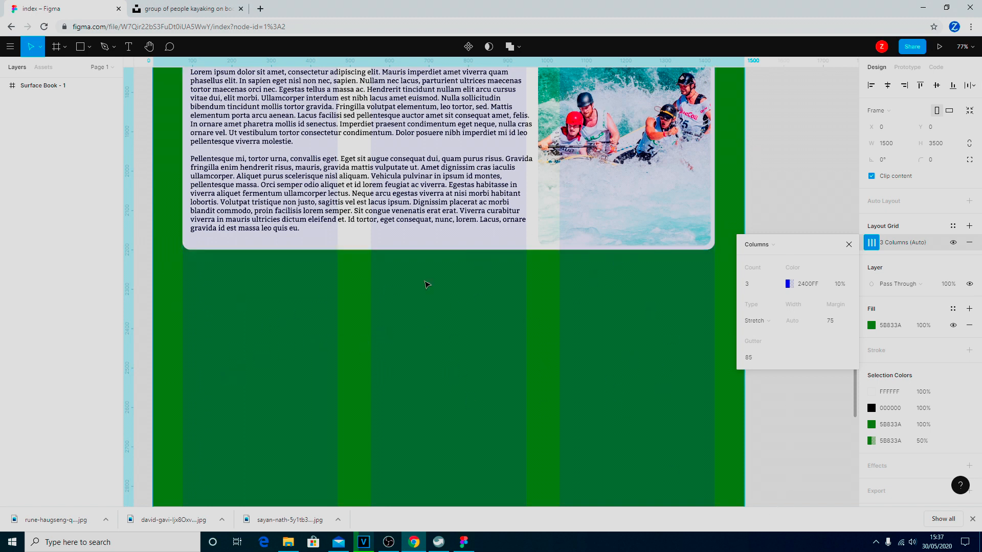
scroll(494, 407, down, 1)
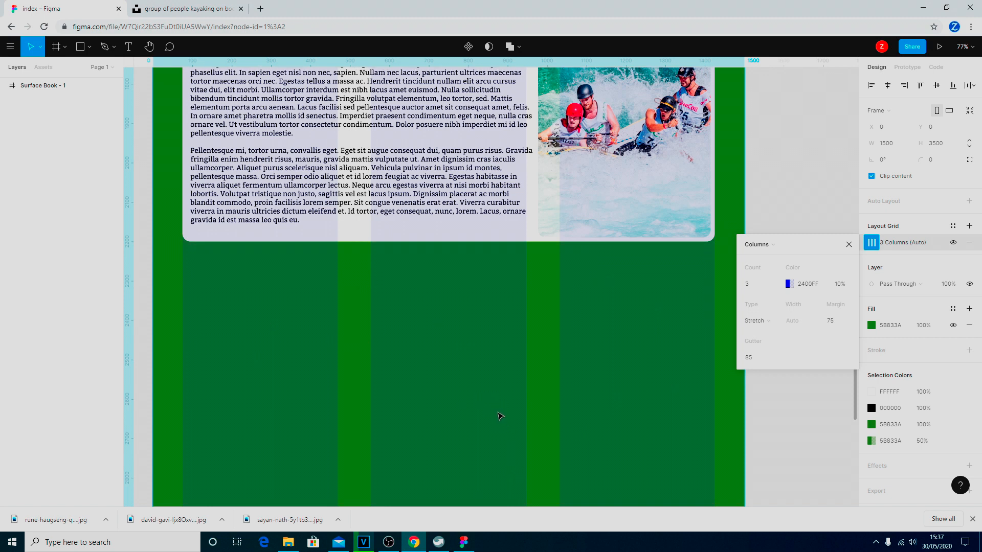
Draw a roughly 393×519 rectangle snapped to the first grid column below the rafting card.
click(850, 246)
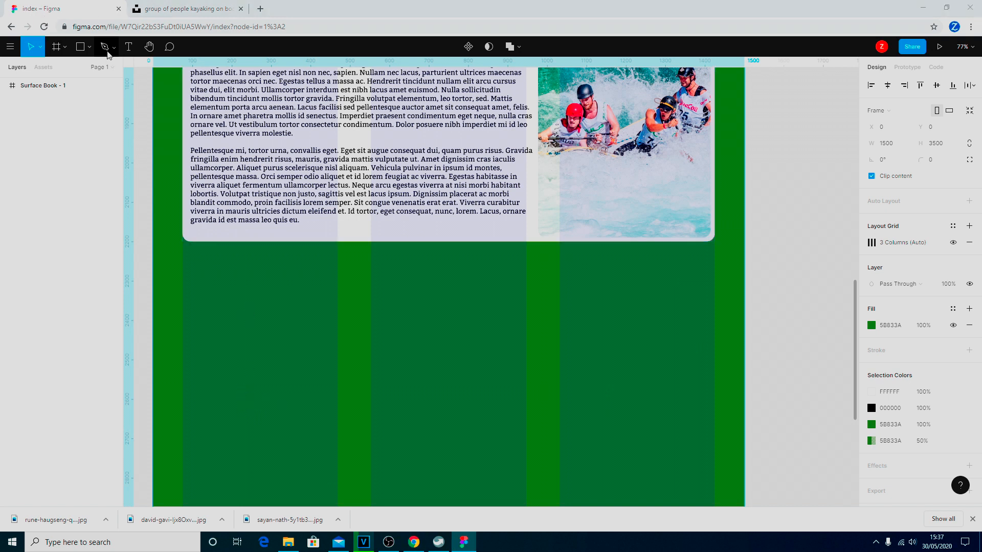
click(90, 48)
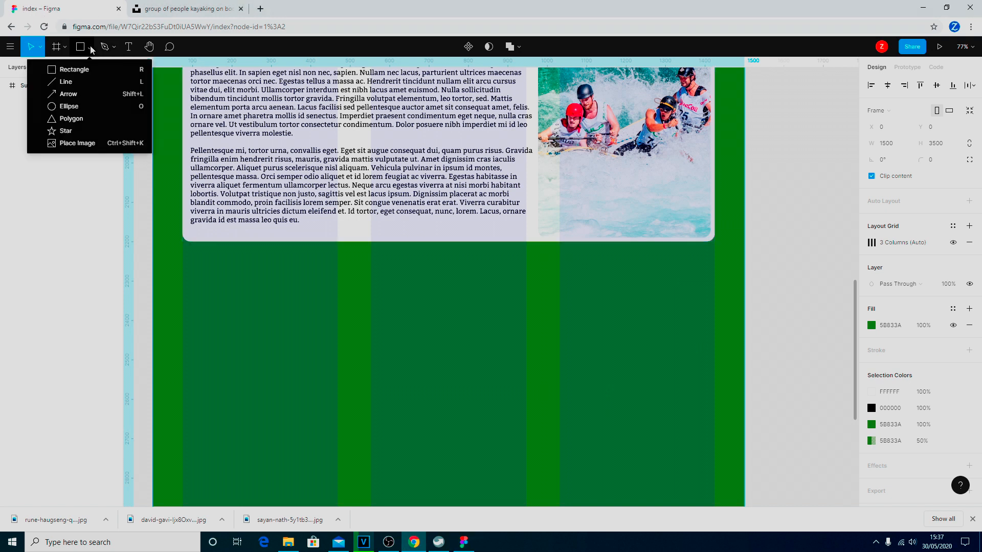
click(81, 77)
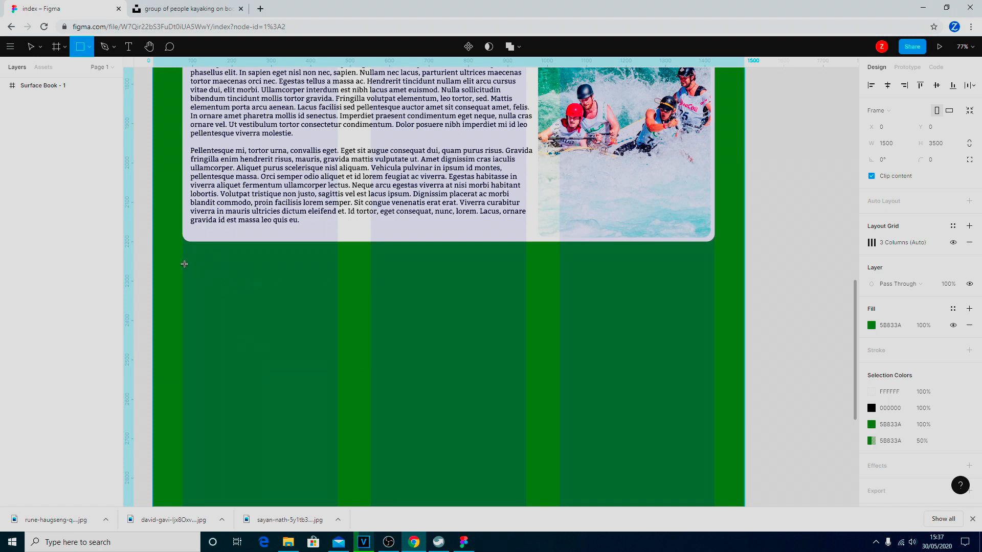
drag(183, 264, 342, 473)
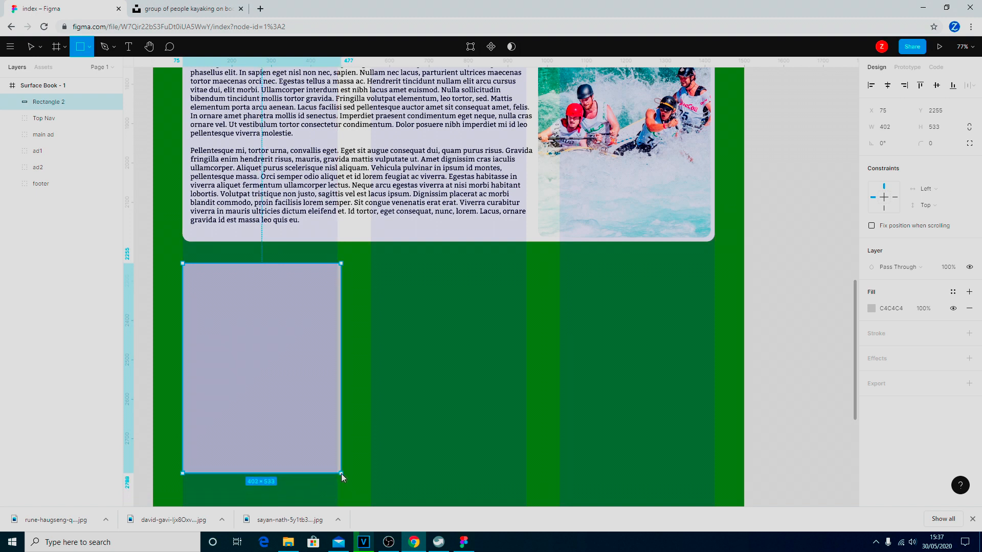
mouse_move(341, 474)
mouse_down()
mouse_move(324, 474)
mouse_move(337, 474)
mouse_up()
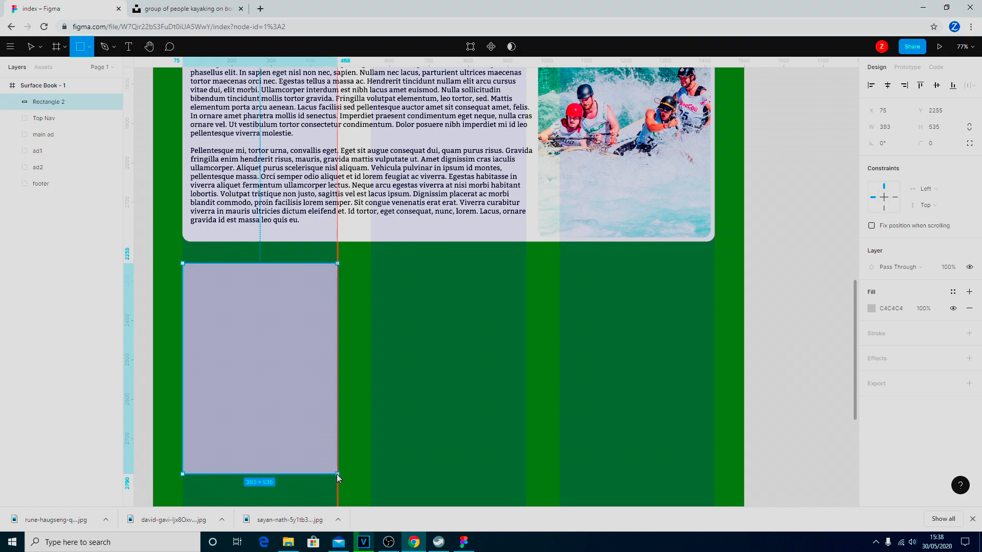
drag(336, 474, 337, 475)
drag(338, 474, 337, 476)
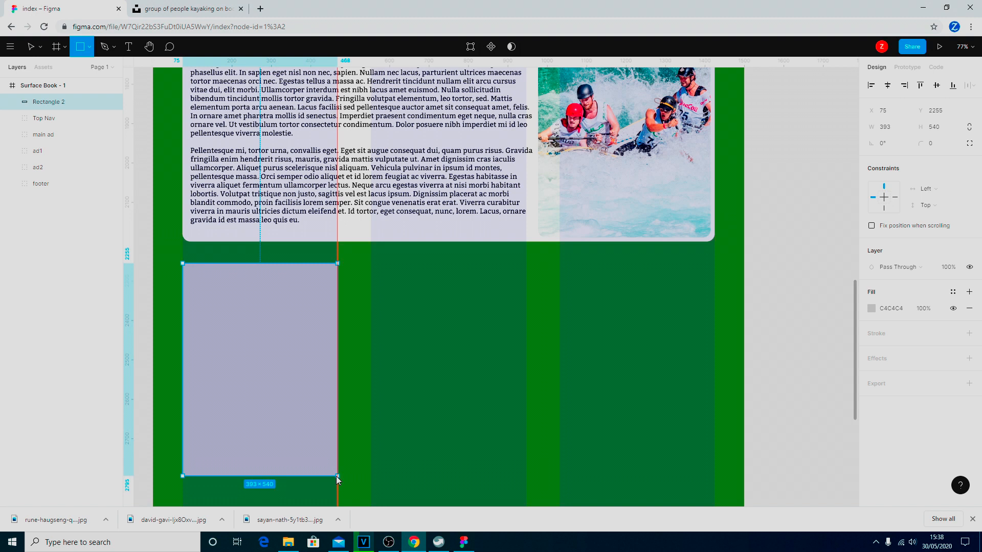
drag(336, 477, 339, 468)
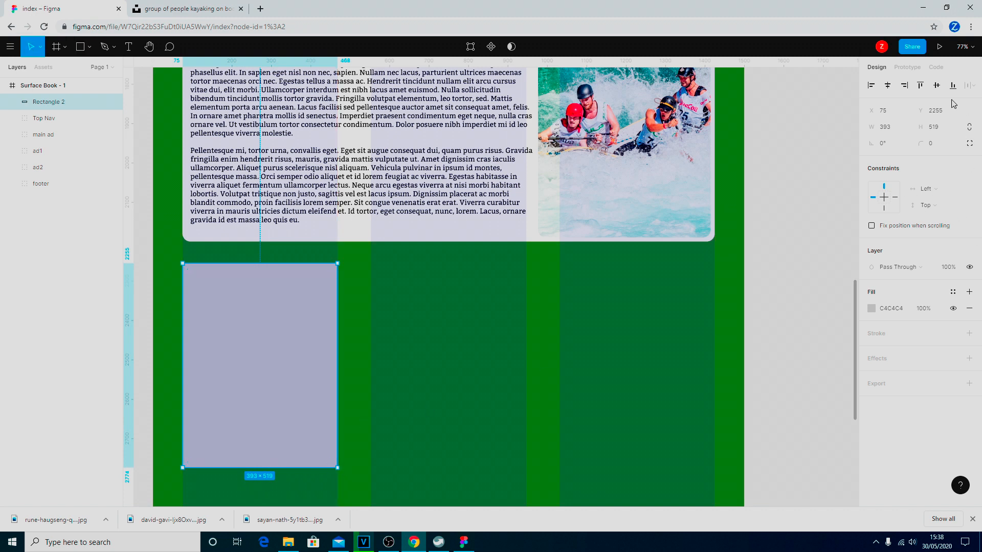
Resize Rectangle 2 to 390 × 520.
click(890, 132)
text(390)
key(Return)
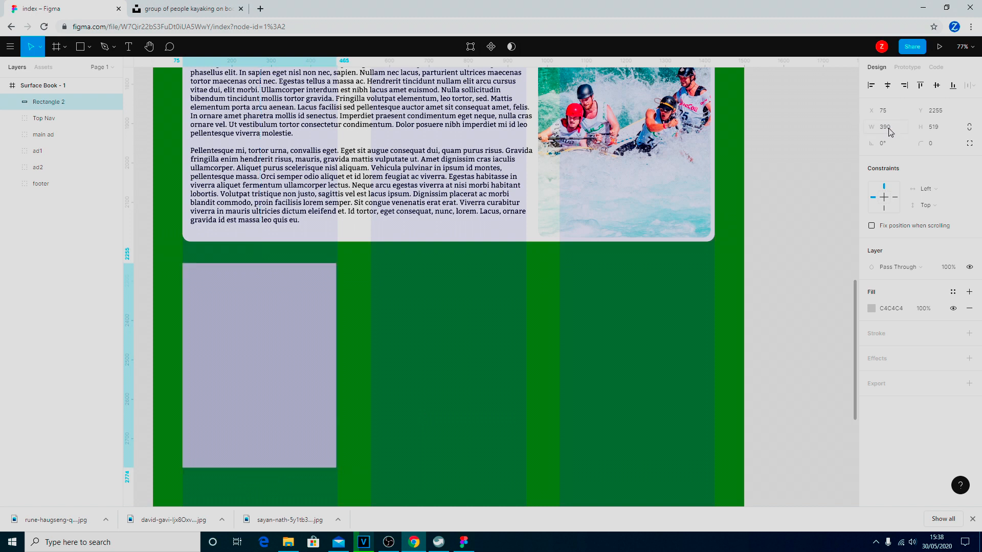
click(939, 132)
text(5)
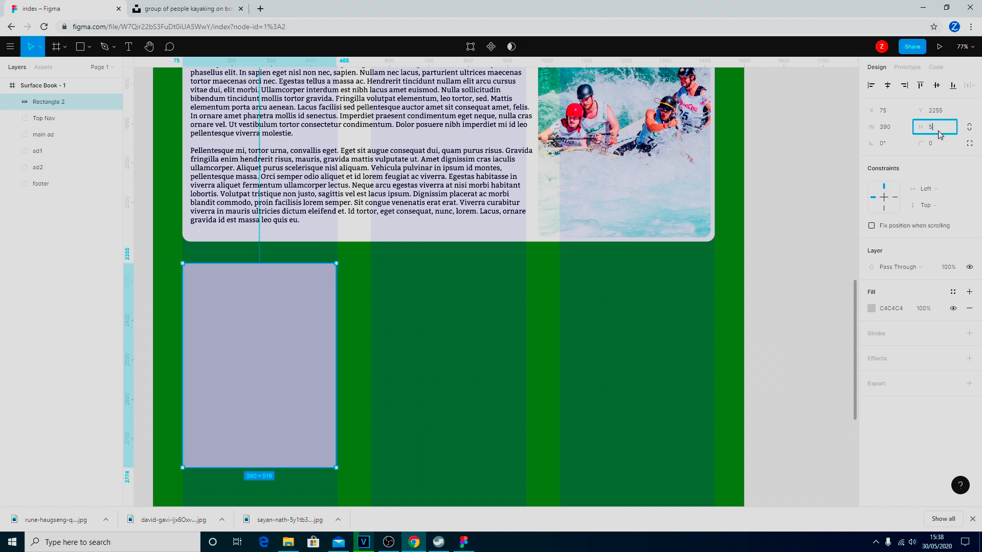
text(20)
key(Return)
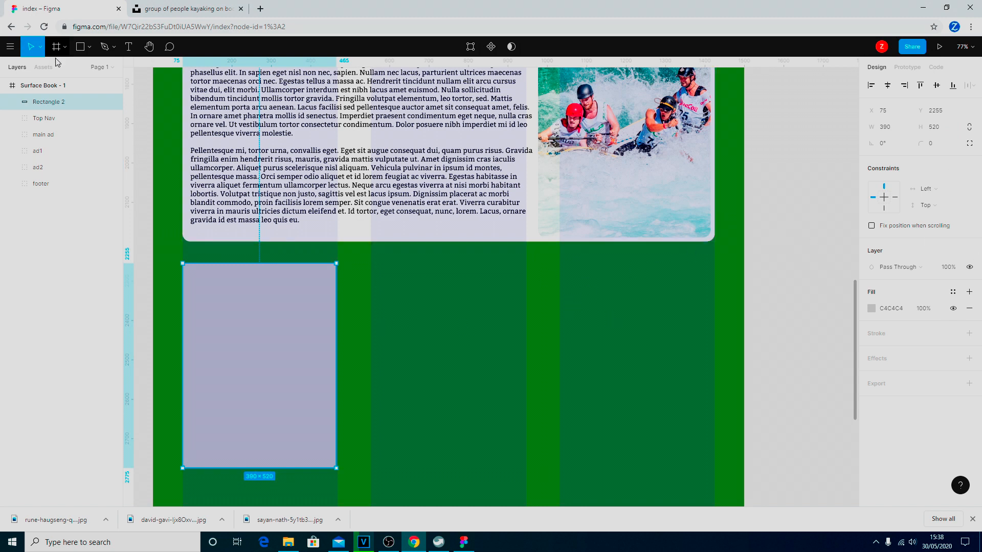
Change the Surface Book - 1 frame's 3-column grid gutter to 90.
click(55, 86)
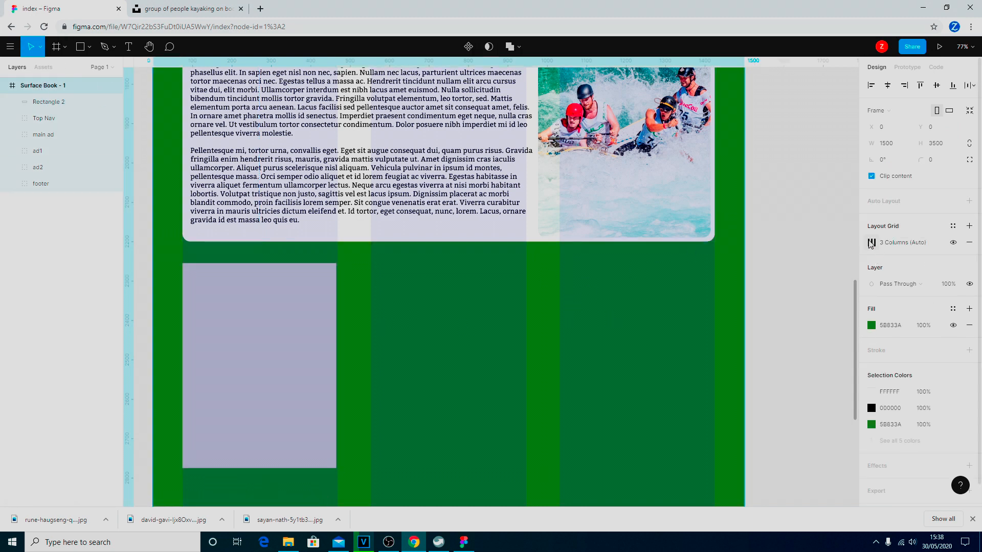
click(872, 244)
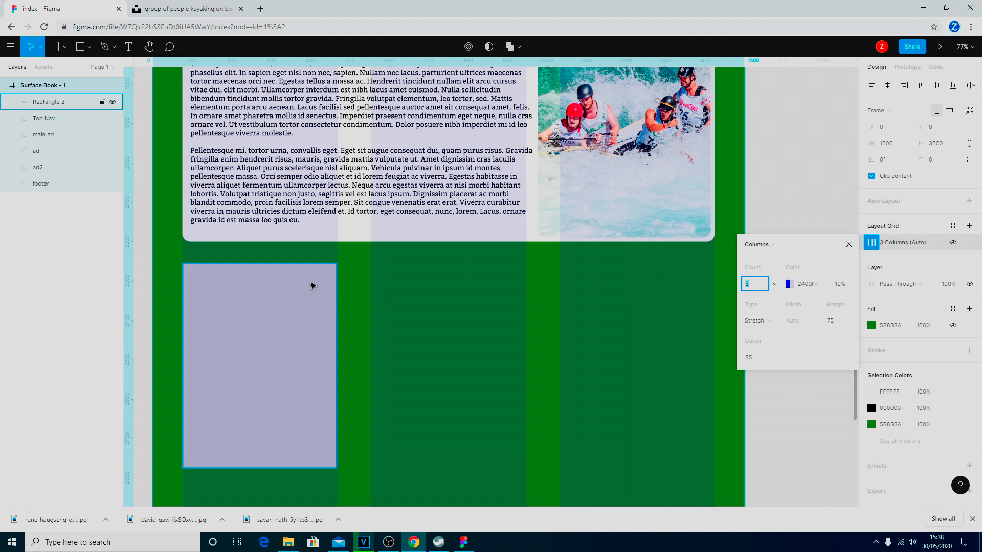
click(326, 293)
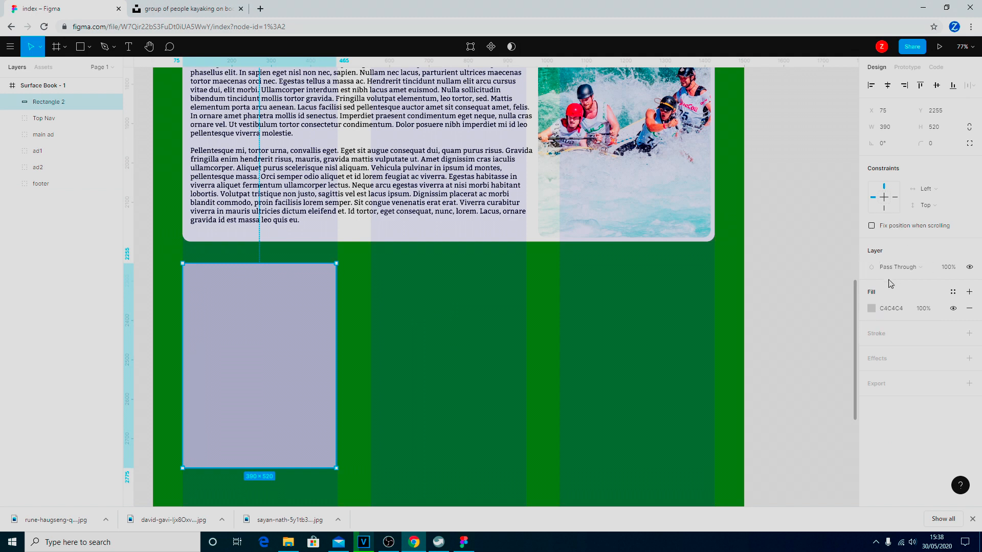
click(49, 86)
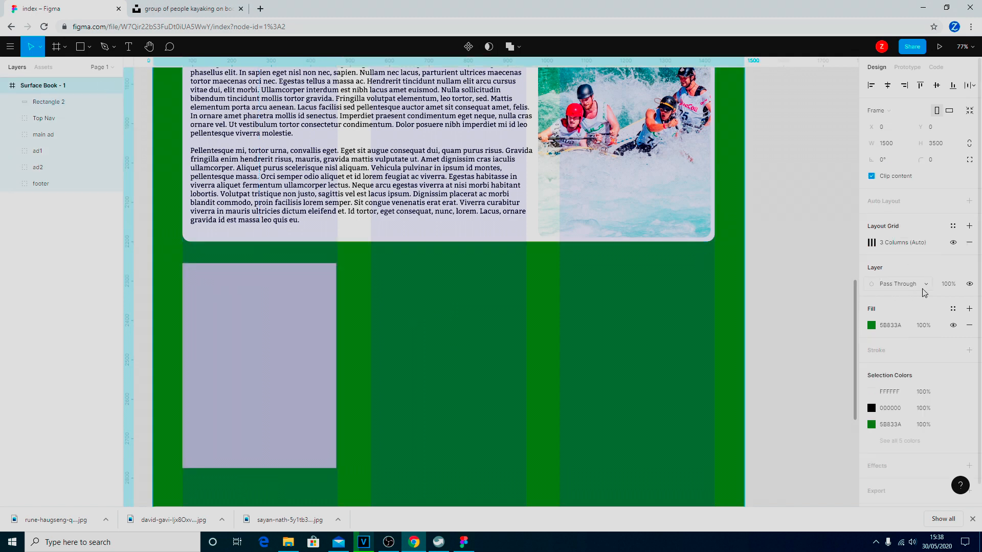
click(872, 243)
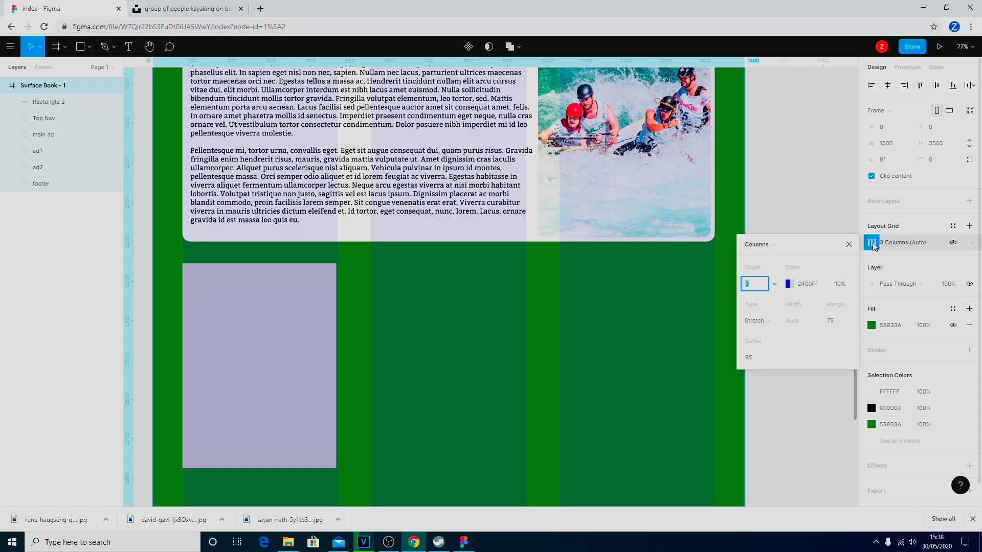
click(757, 360)
key(Return)
click(314, 290)
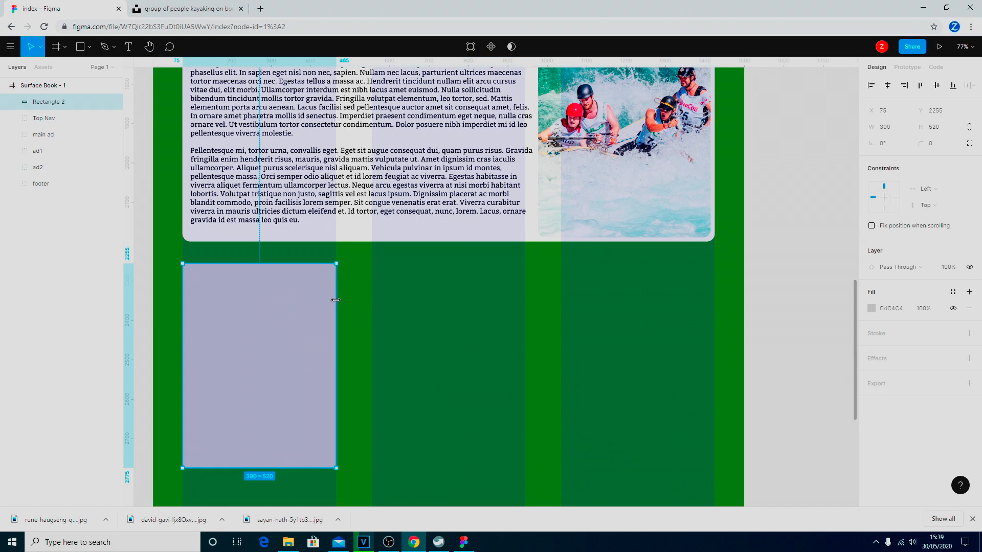
Snap the grey card's right edge to the first column line and recheck the grid settings.
drag(335, 300, 336, 300)
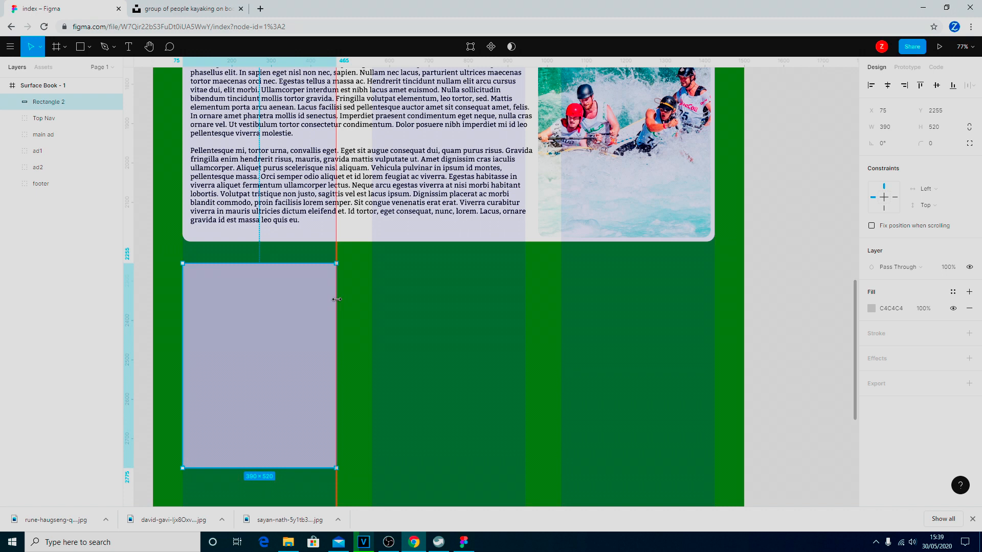
drag(337, 299, 337, 299)
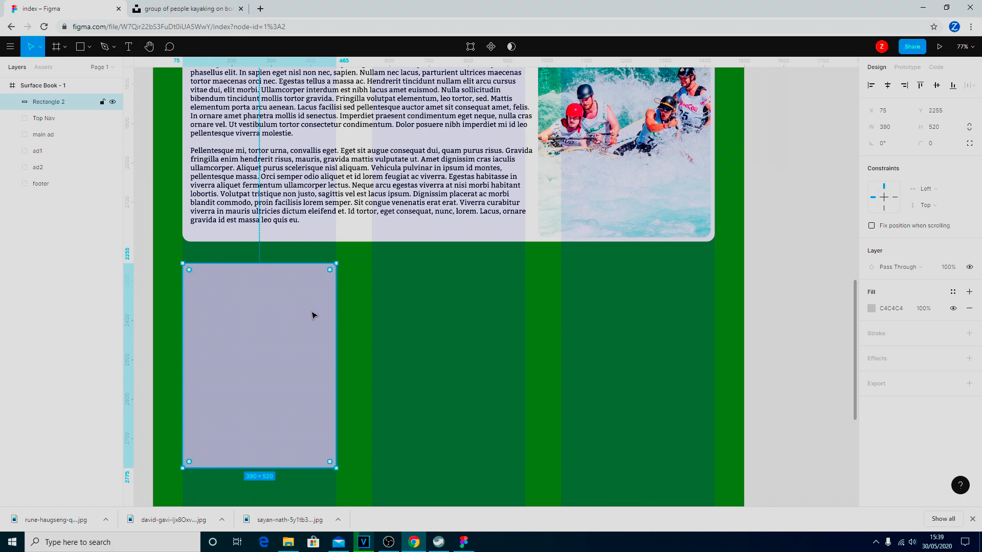
scroll(316, 309, up, 6)
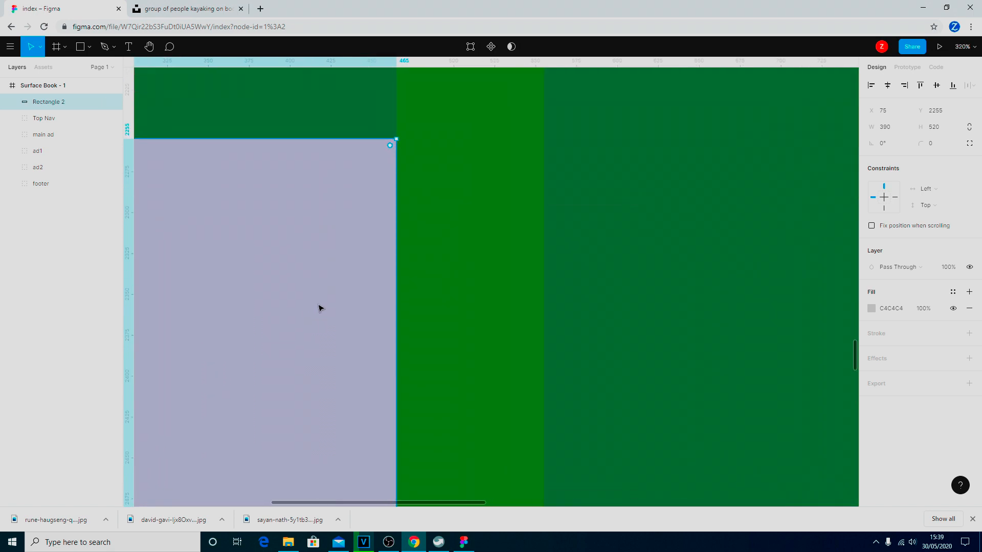
mouse_move(394, 222)
mouse_down()
mouse_move(344, 222)
mouse_move(398, 228)
mouse_up()
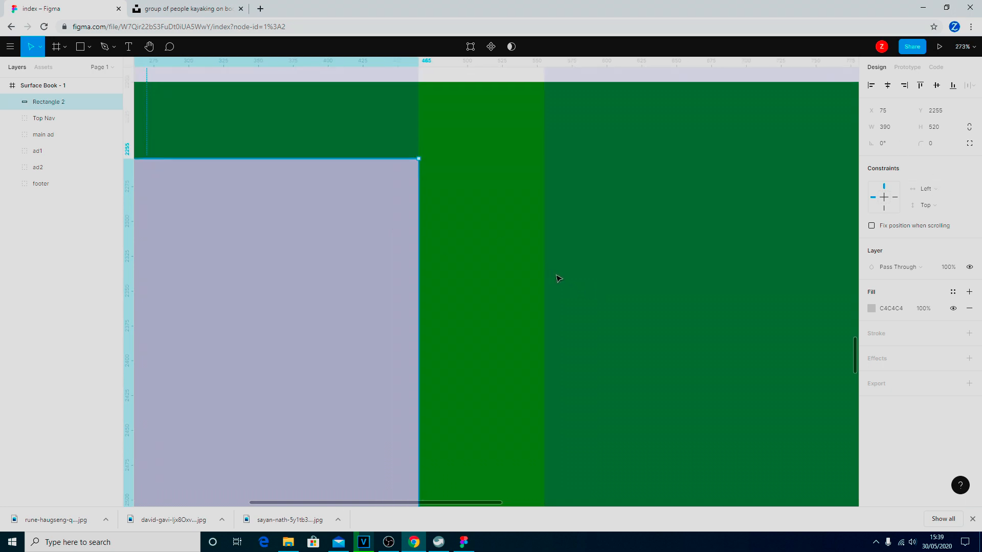
scroll(553, 276, down, 5)
scroll(554, 276, down, 3)
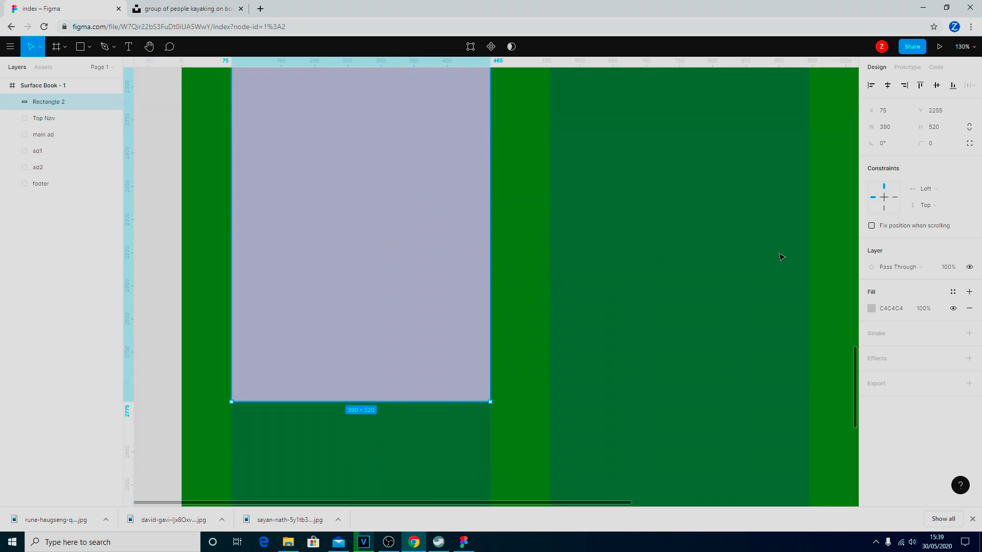
scroll(575, 262, up, 1)
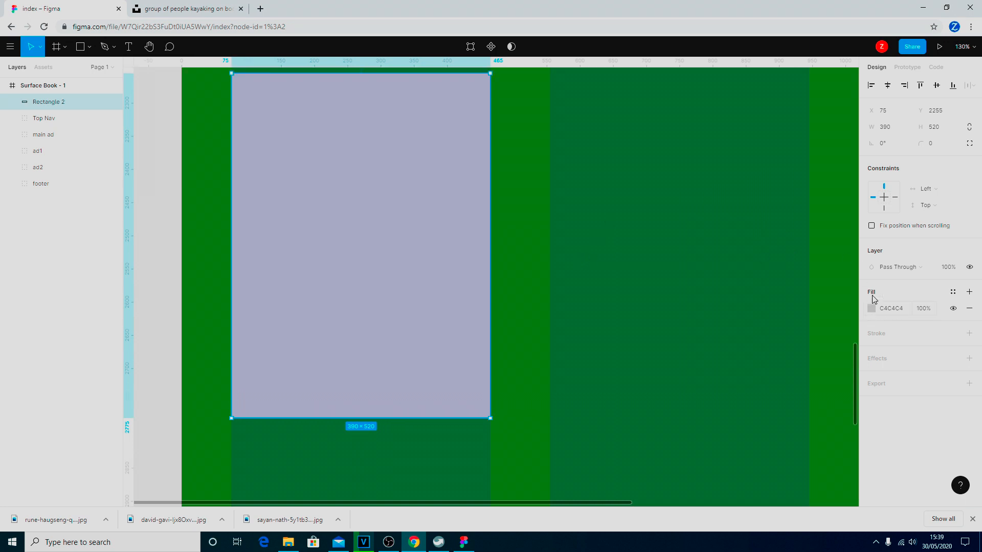
click(55, 90)
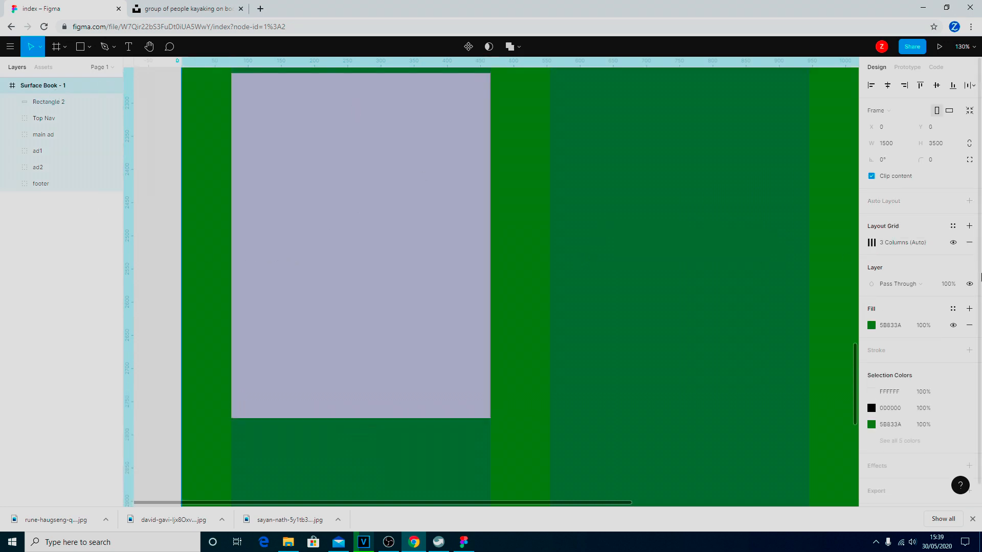
click(872, 243)
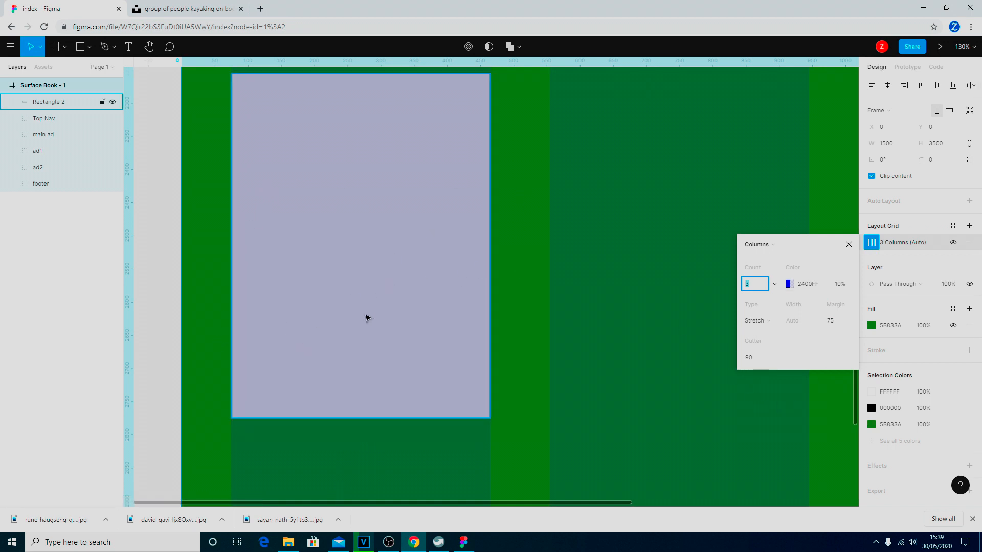
Round Rectangle 2's corners with a corner radius of 20.
click(849, 245)
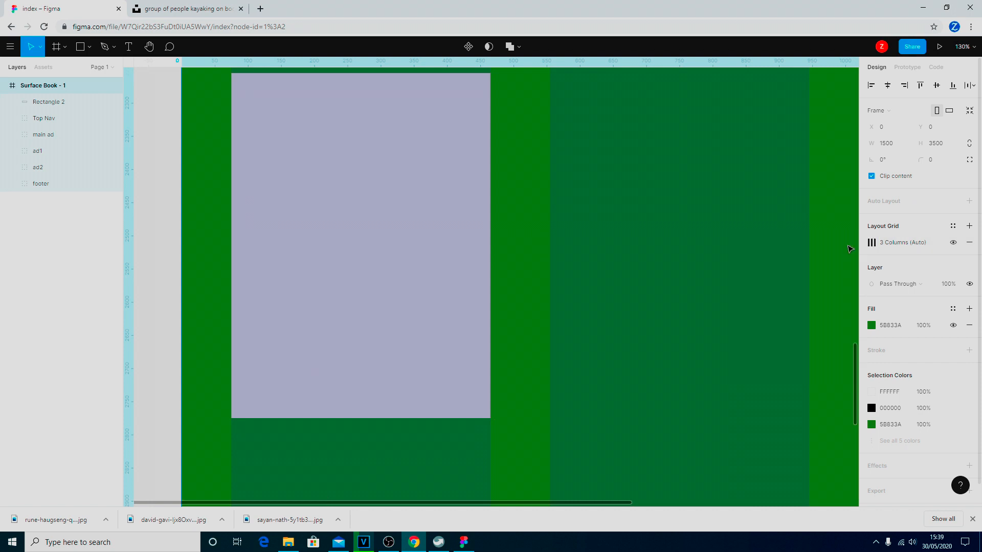
scroll(435, 266, up, 2)
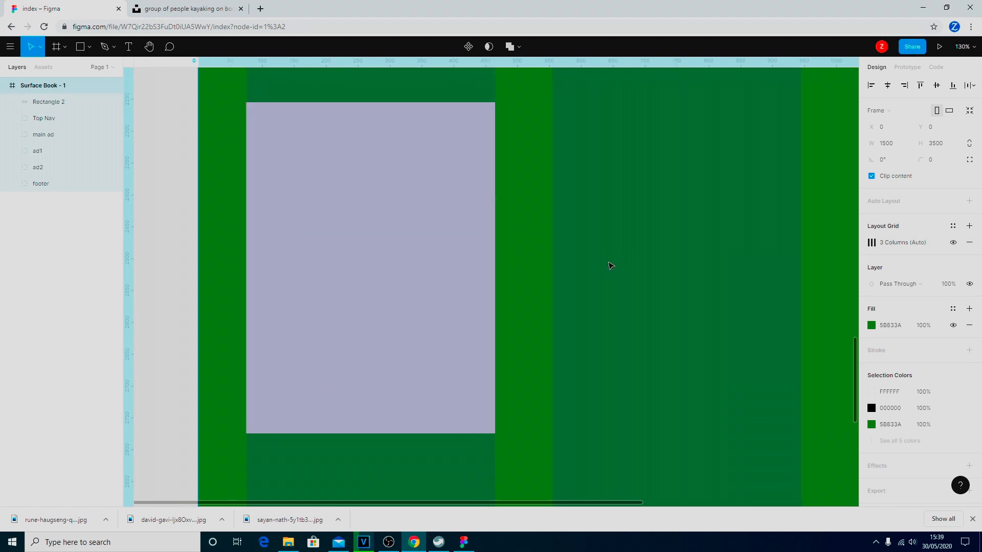
scroll(610, 265, down, 2)
scroll(618, 296, up, 1)
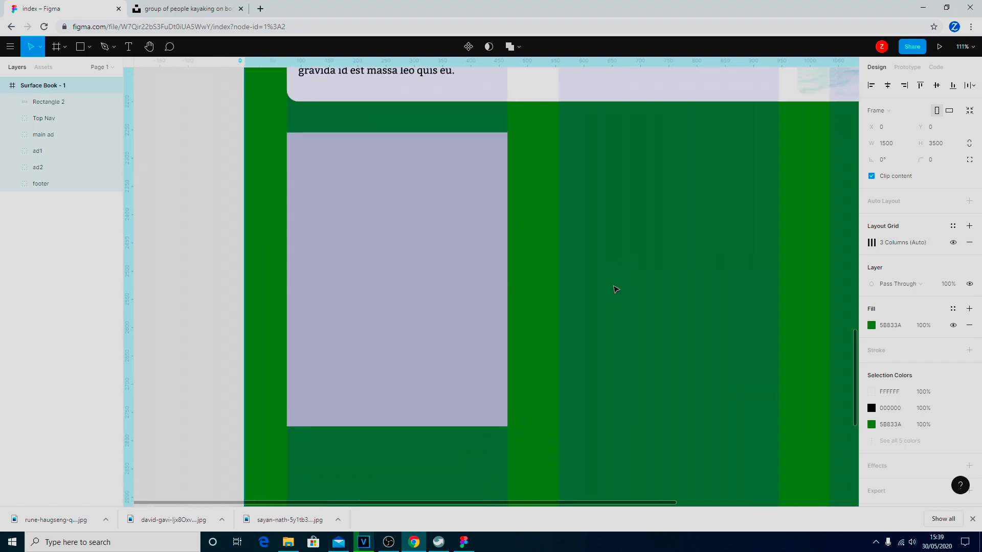
click(362, 227)
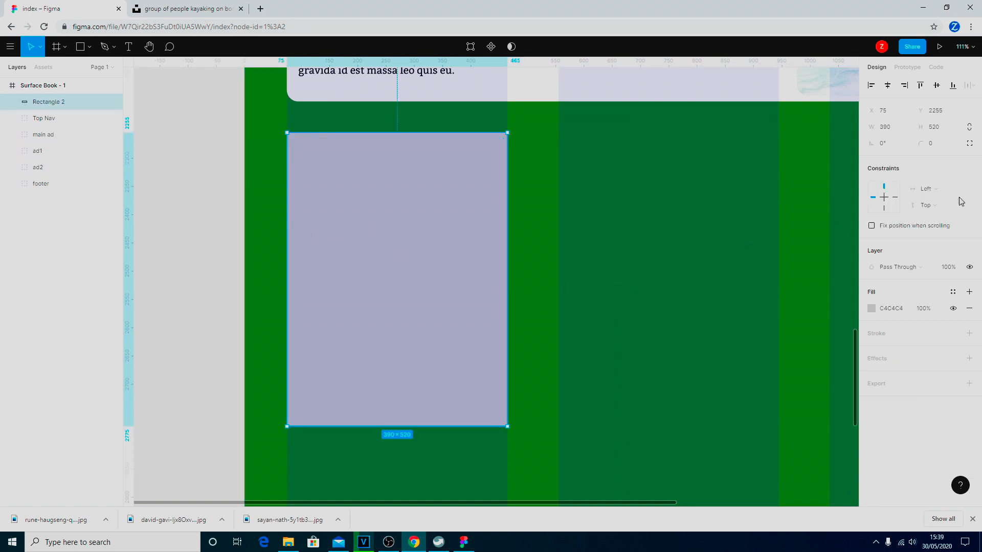
click(934, 147)
text(20)
key(Return)
Download the waterfall-in-forest photo at Large size from the Unsplash 'into the wild index' collection.
click(176, 9)
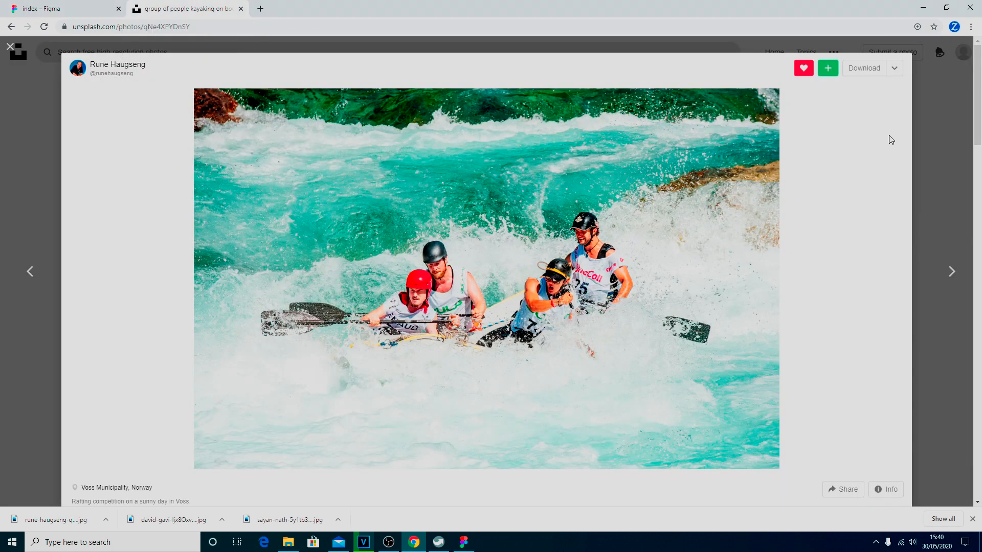
click(10, 47)
scroll(394, 154, up, 5)
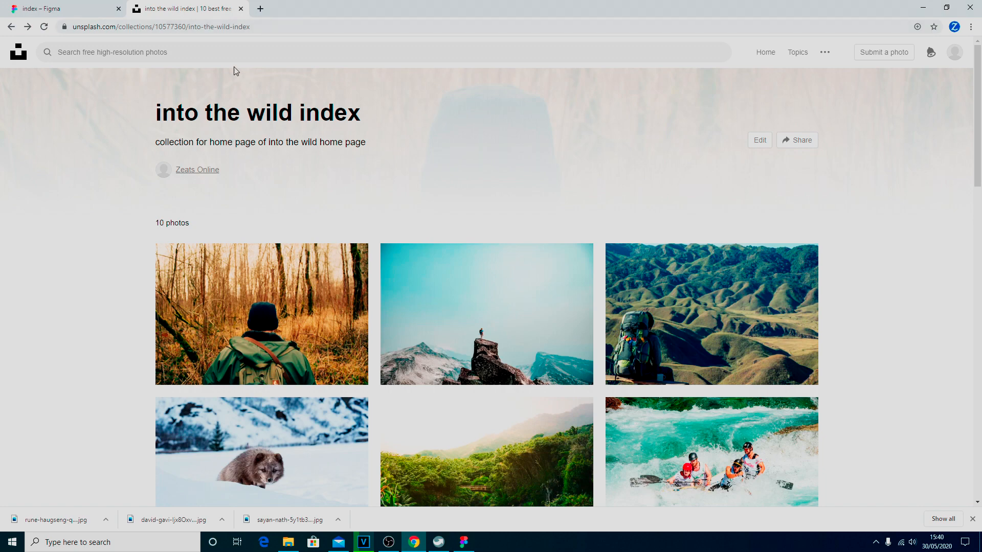
scroll(537, 153, down, 6)
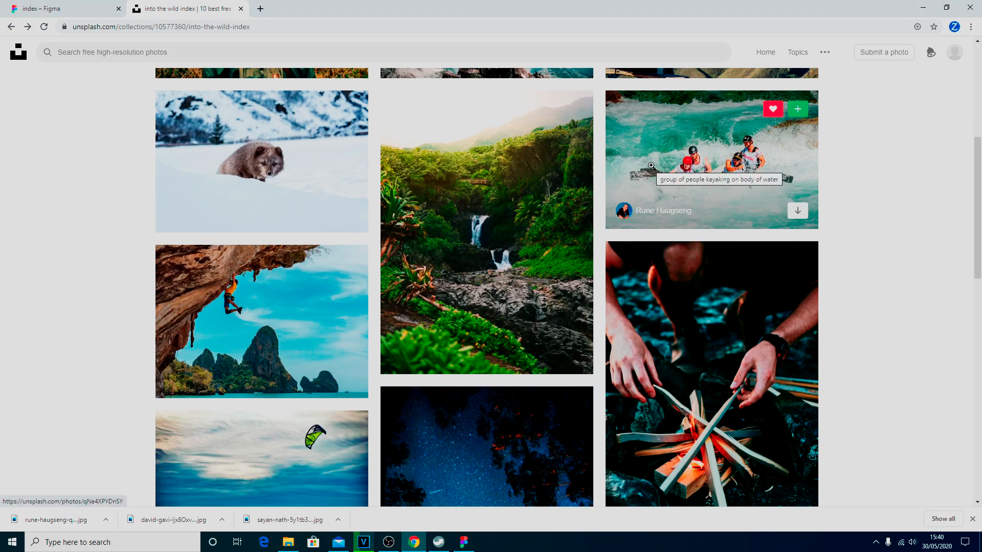
scroll(652, 165, up, 3)
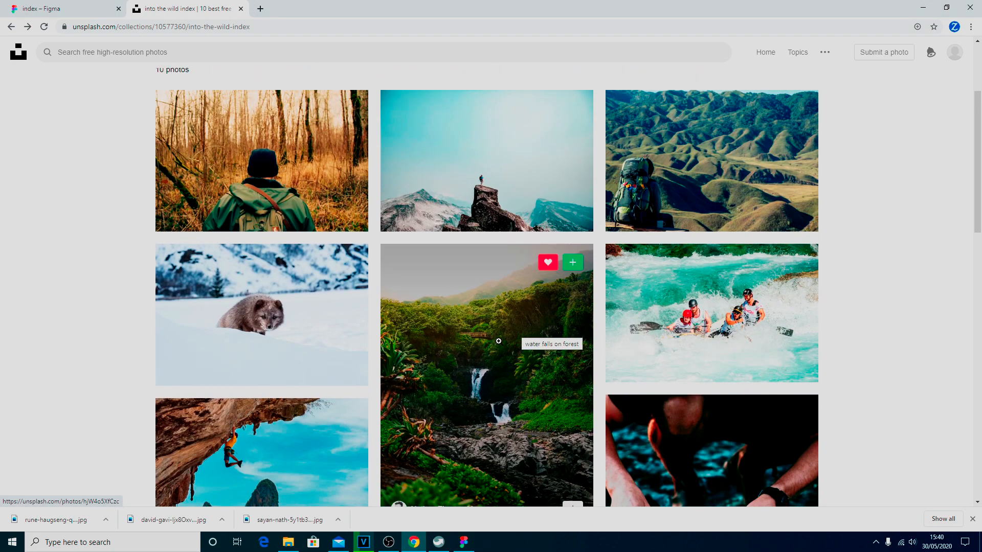
click(501, 340)
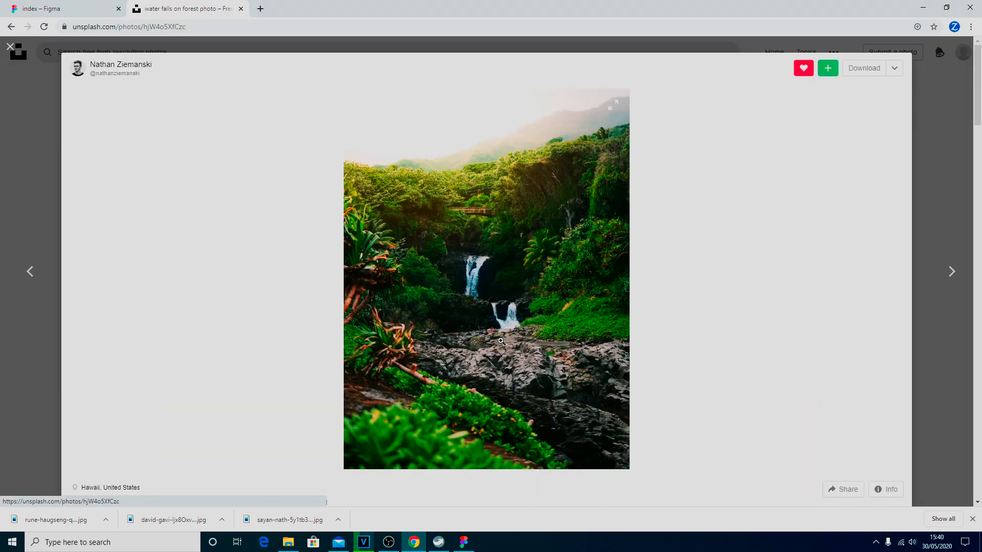
click(894, 71)
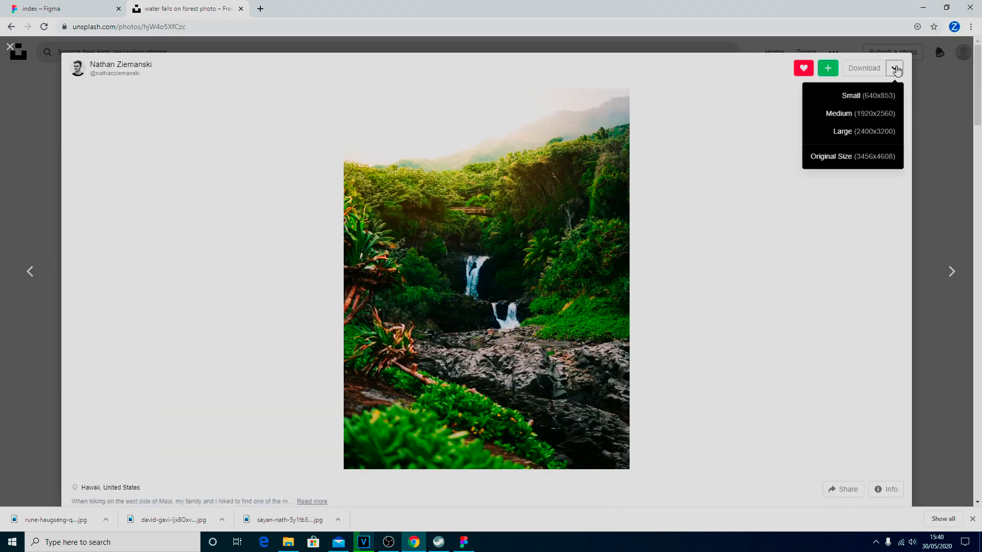
click(867, 137)
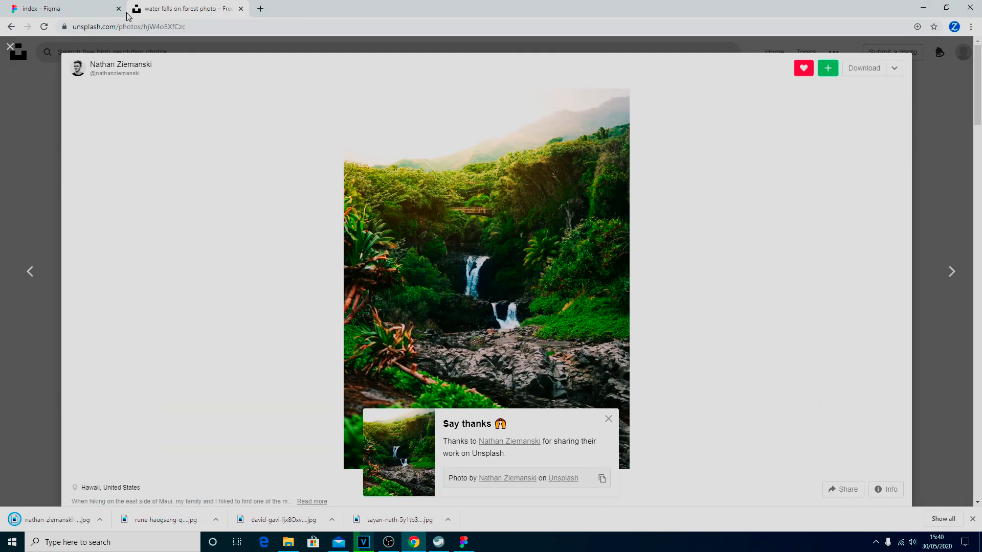
click(41, 8)
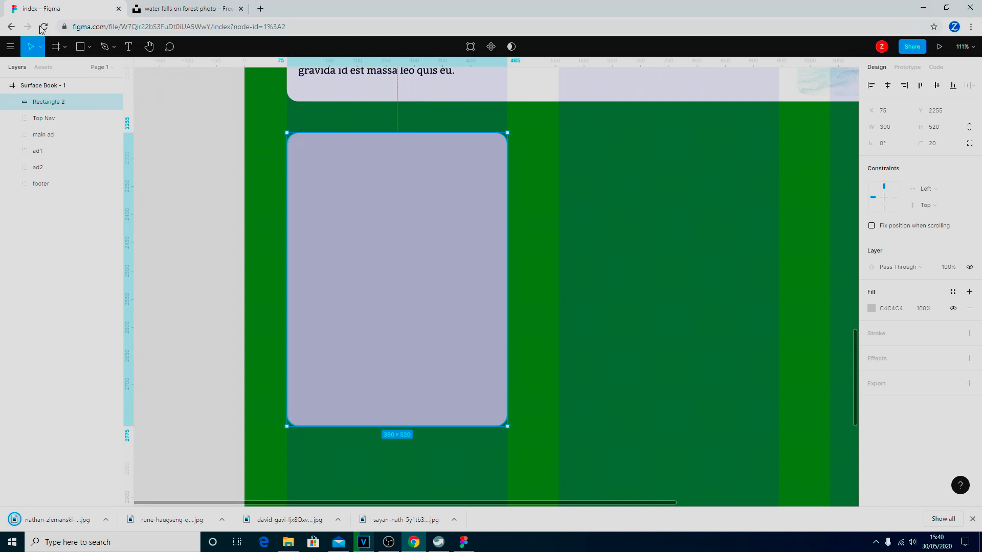
Place the downloaded waterfall JPG as the image fill of the rounded card.
click(89, 46)
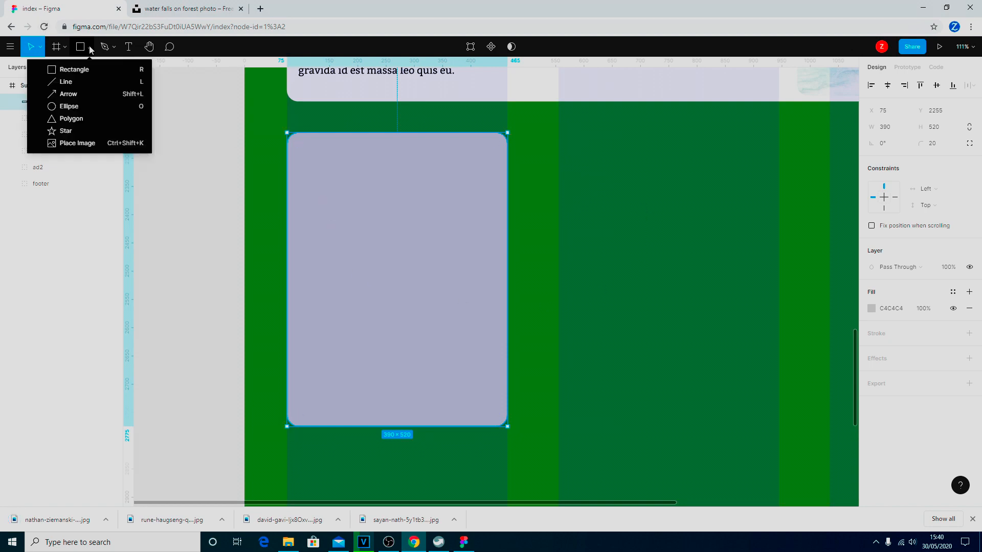
click(75, 141)
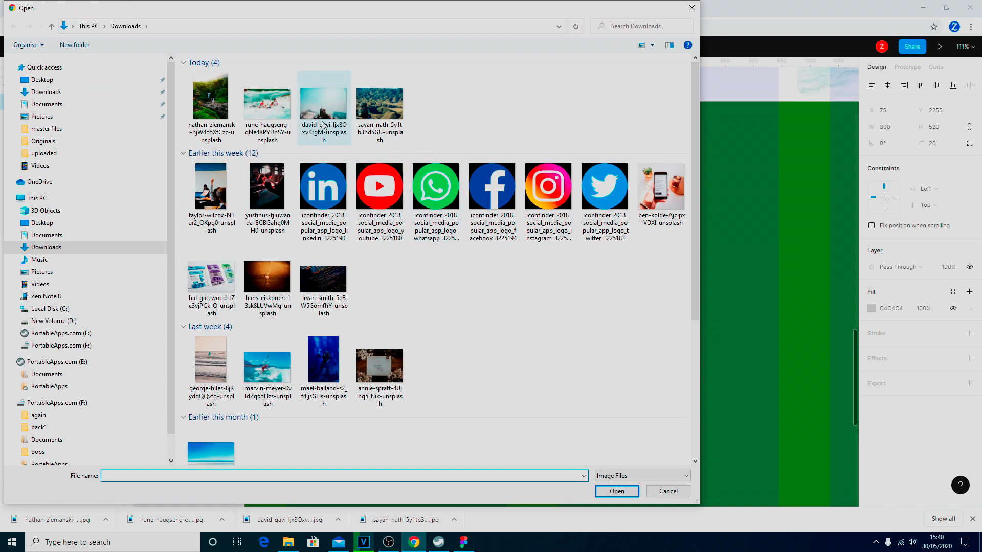
click(611, 490)
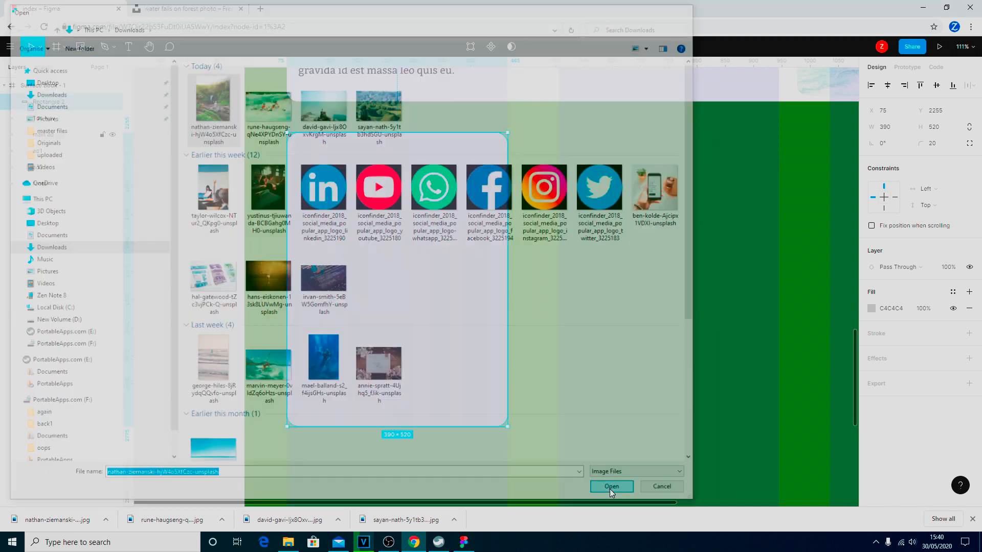
click(378, 233)
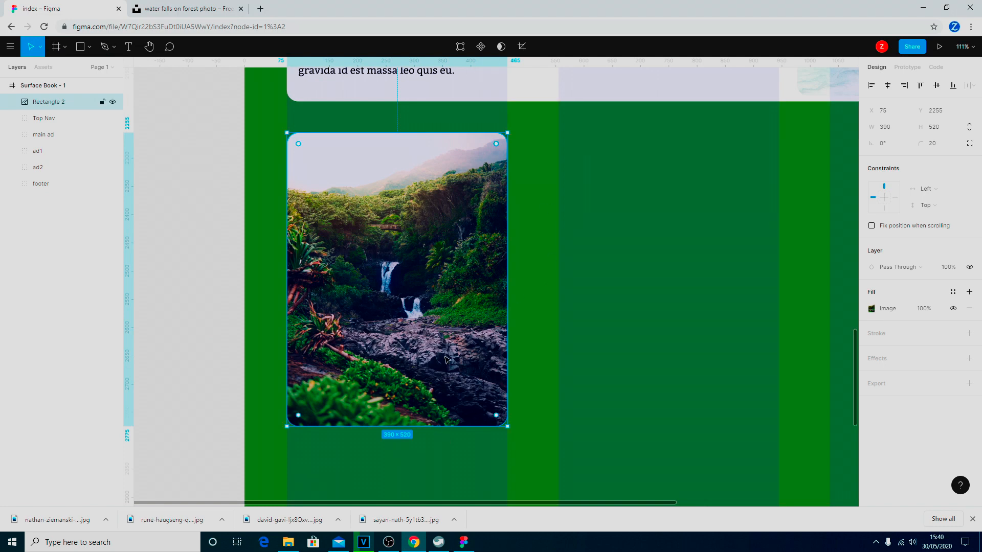
click(549, 296)
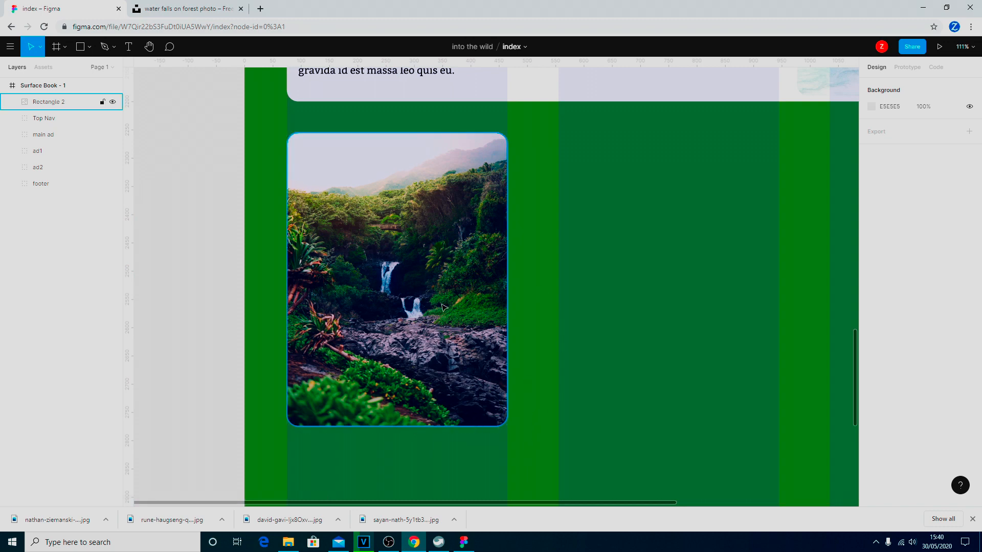
Add a Drop Shadow effect to the waterfall image card.
click(407, 287)
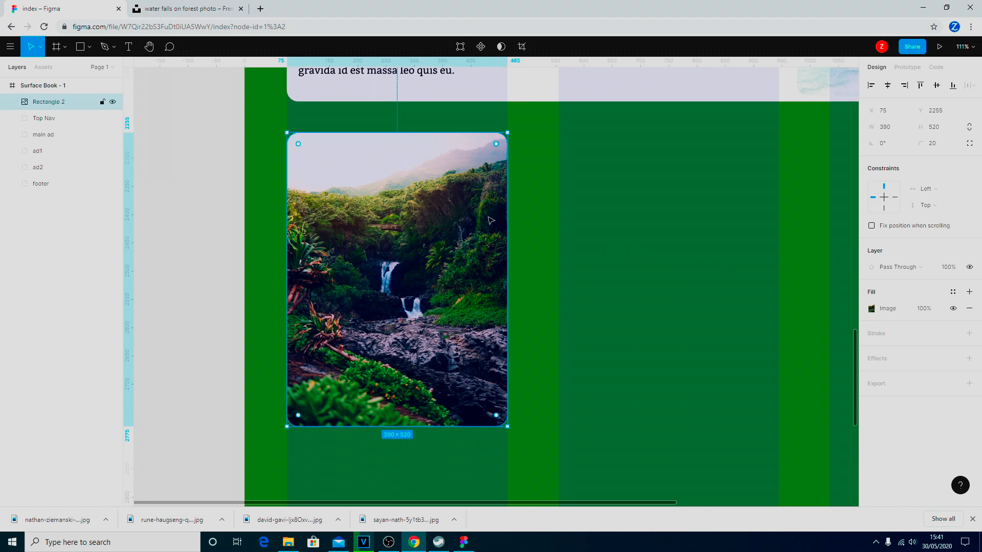
click(969, 360)
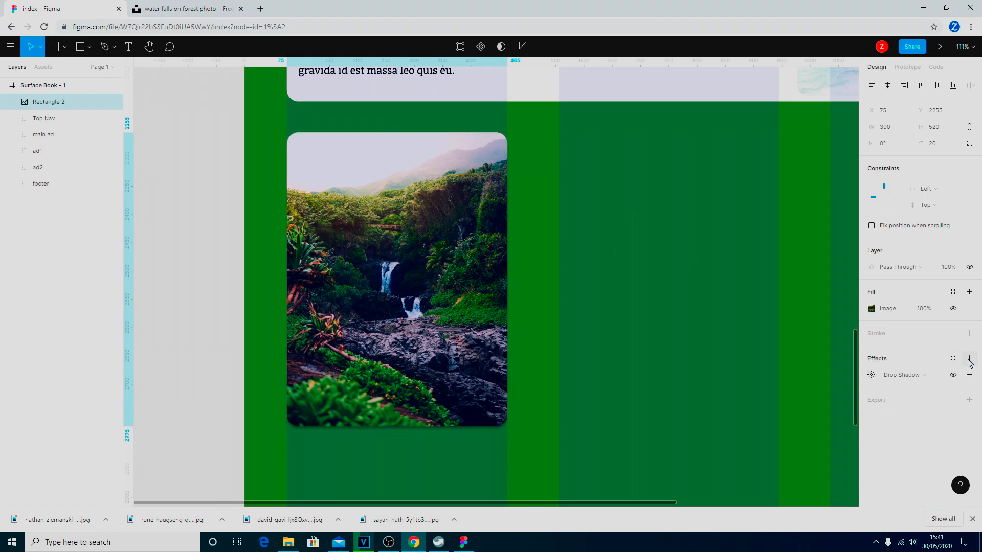
click(544, 372)
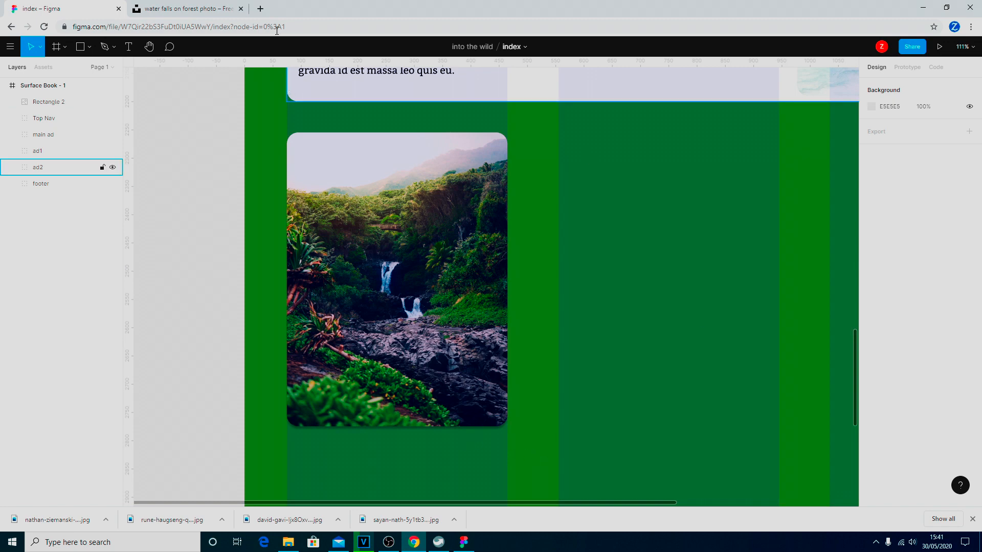
Preview the prototype down to the shadowed waterfall card, then return to the index editor.
click(940, 47)
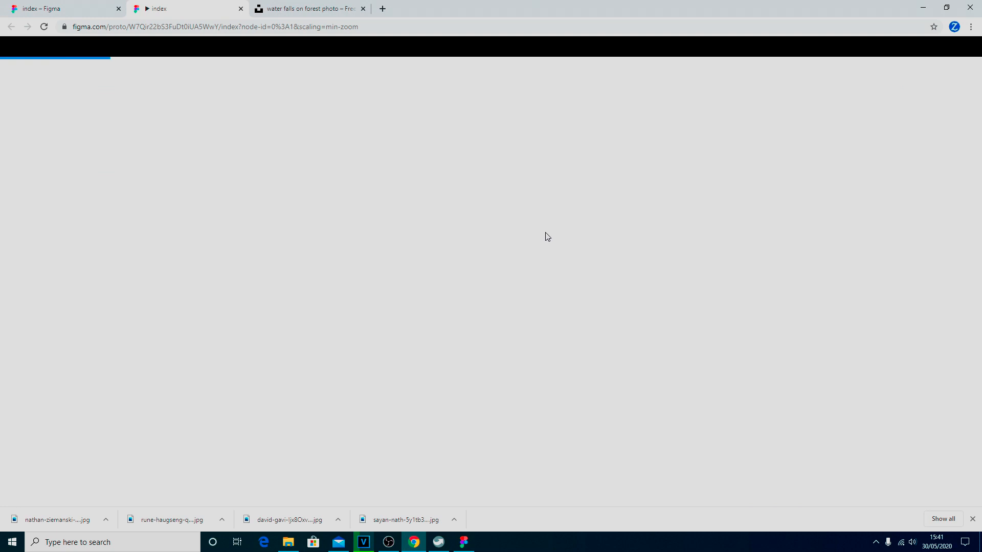
scroll(545, 232, down, 6)
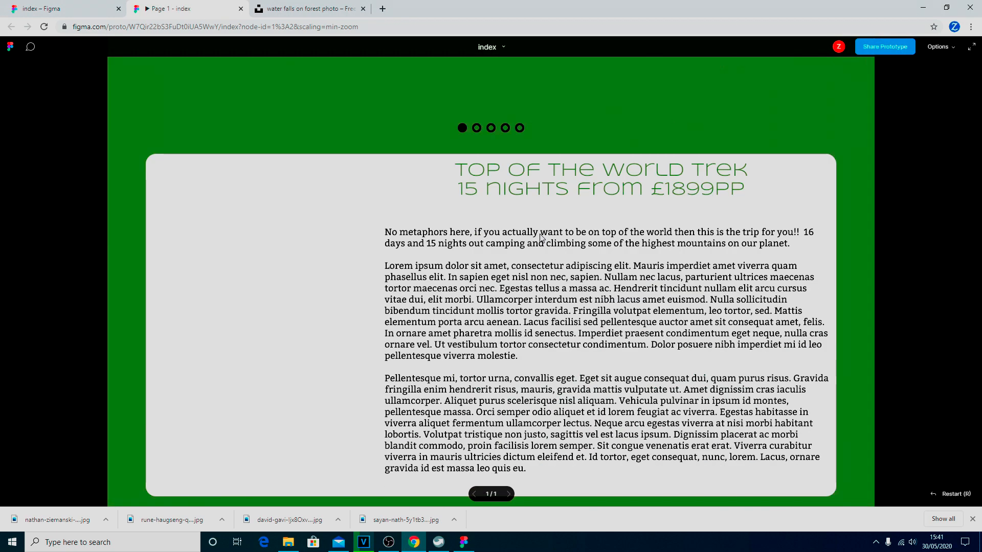
scroll(541, 234, down, 15)
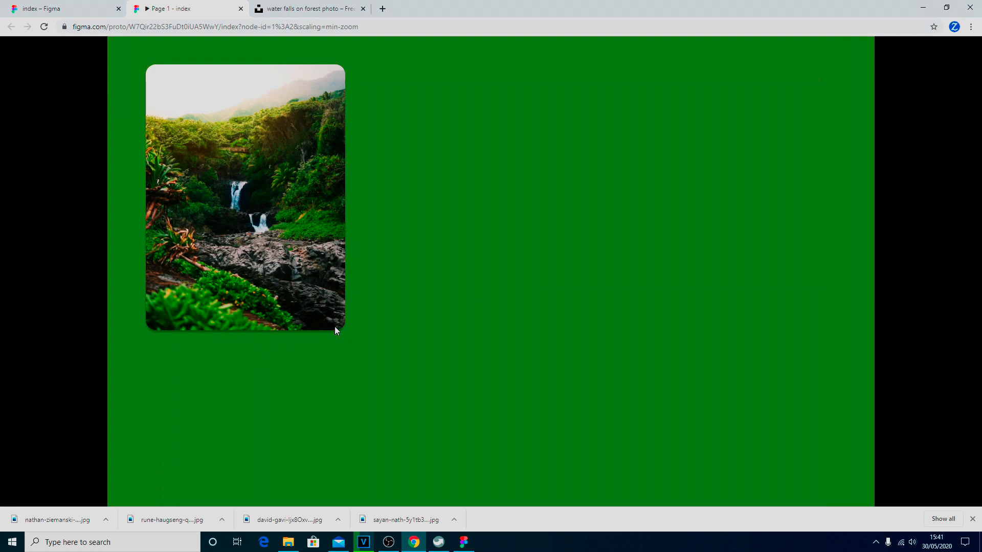
scroll(335, 330, up, 3)
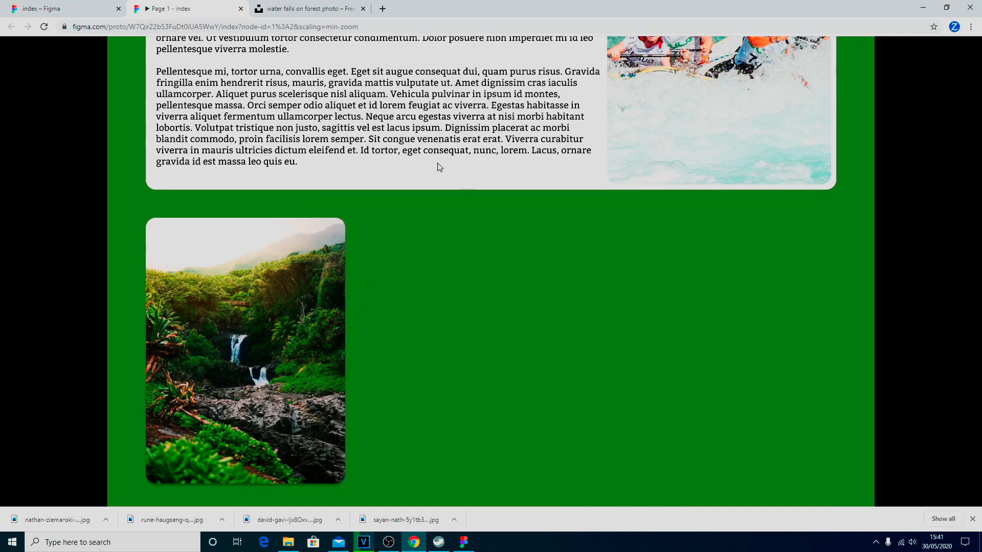
click(52, 9)
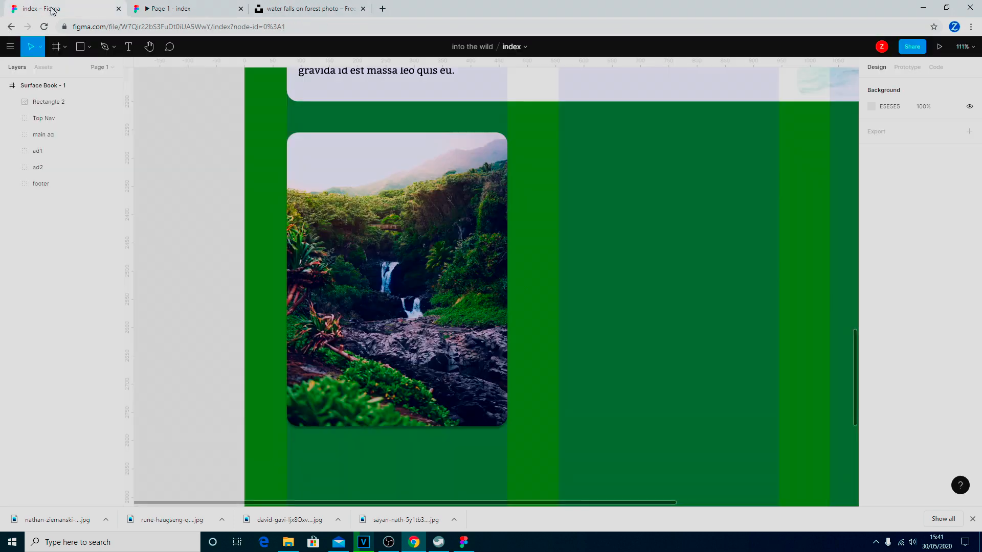
Set the waterfall card's drop shadow offset to X 5 and Y 5.
click(421, 306)
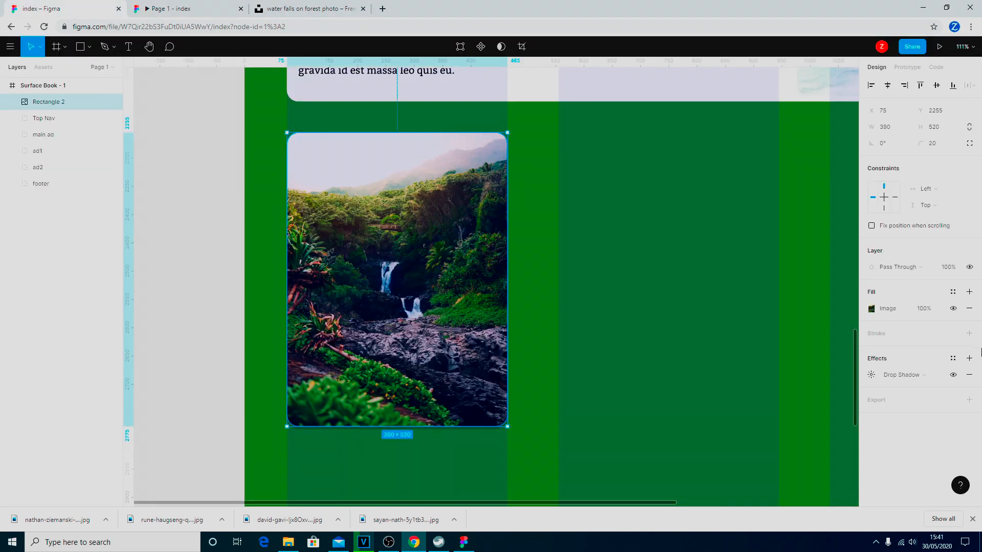
click(871, 375)
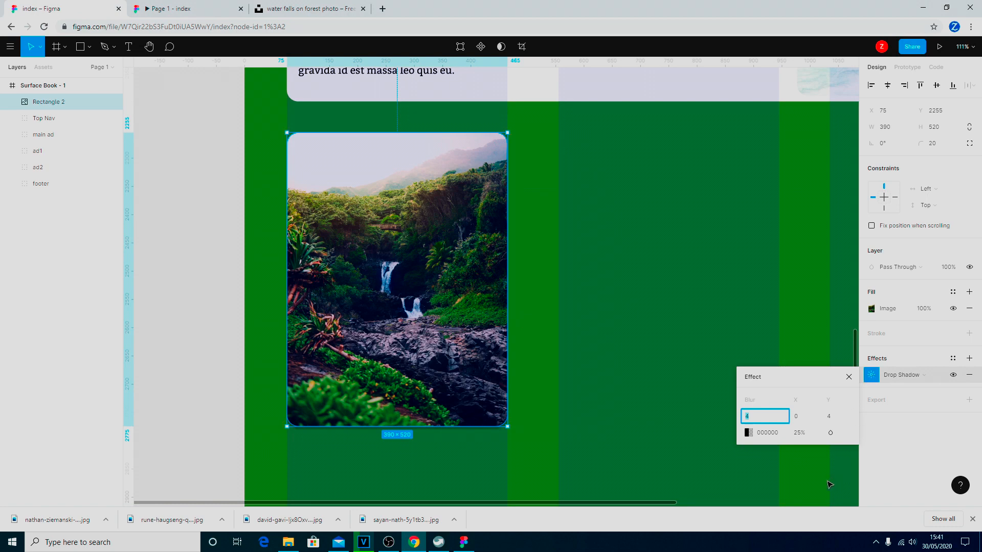
click(801, 419)
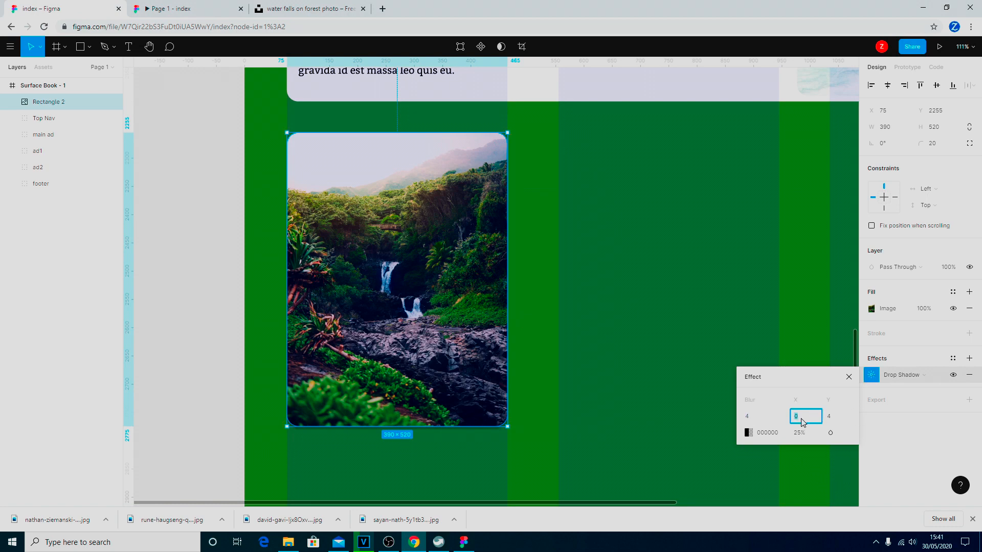
text(5)
click(832, 420)
text(5)
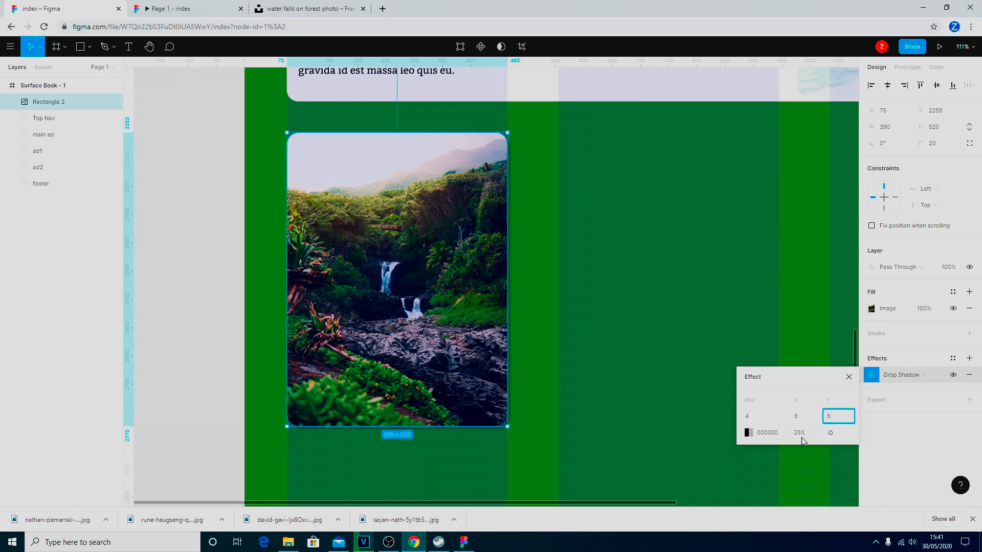
click(816, 443)
Raise the drop shadow opacity to 50% and set its blur to 5.
click(798, 439)
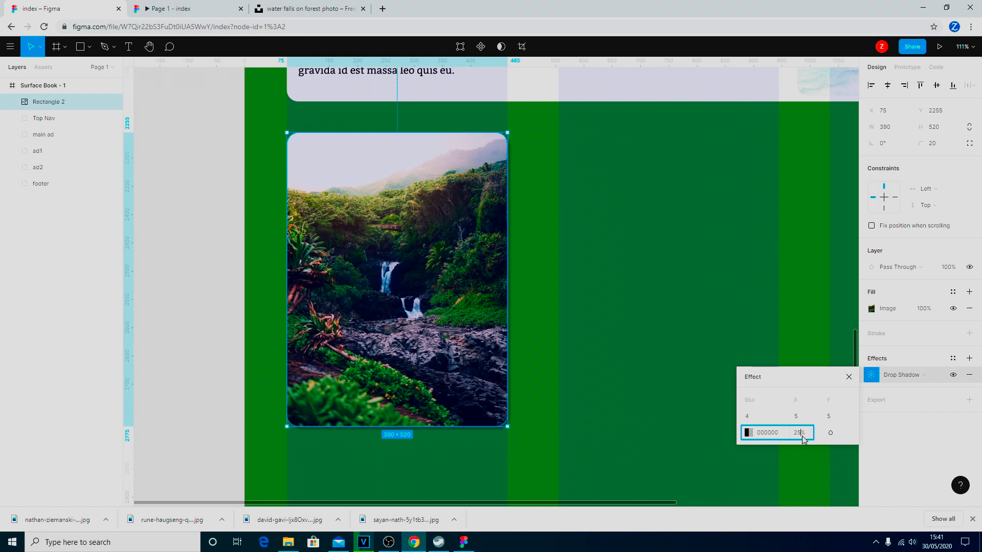
text(50)
key(Return)
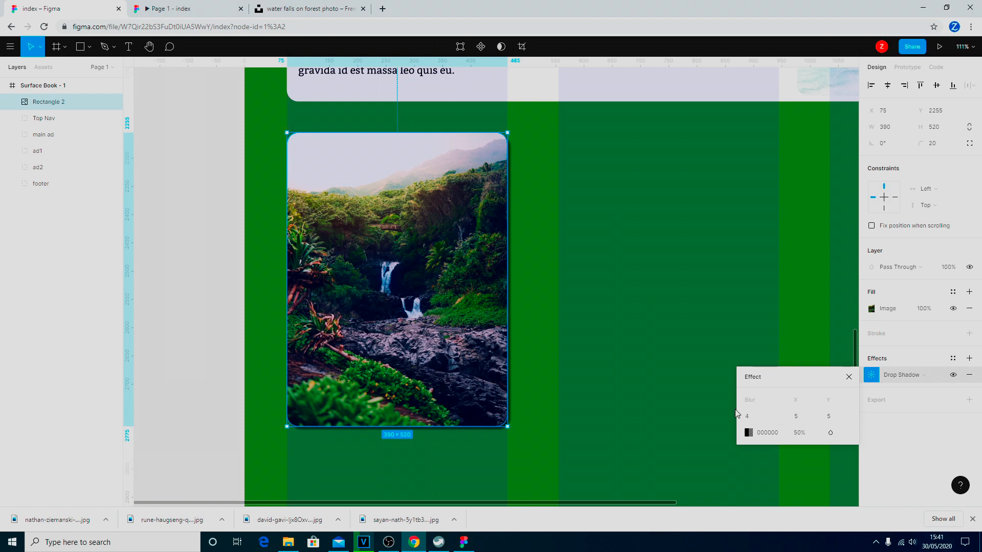
click(756, 421)
key(Return)
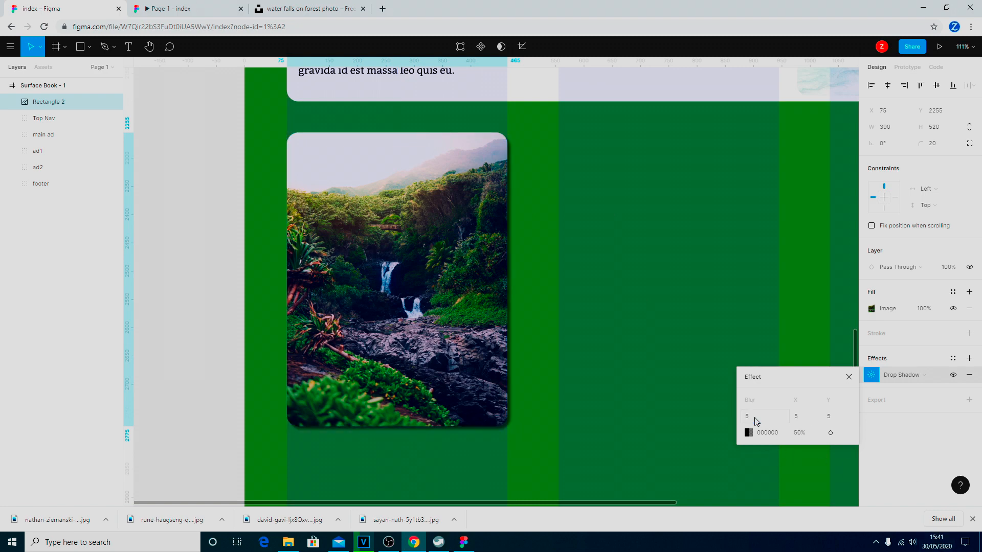
click(849, 377)
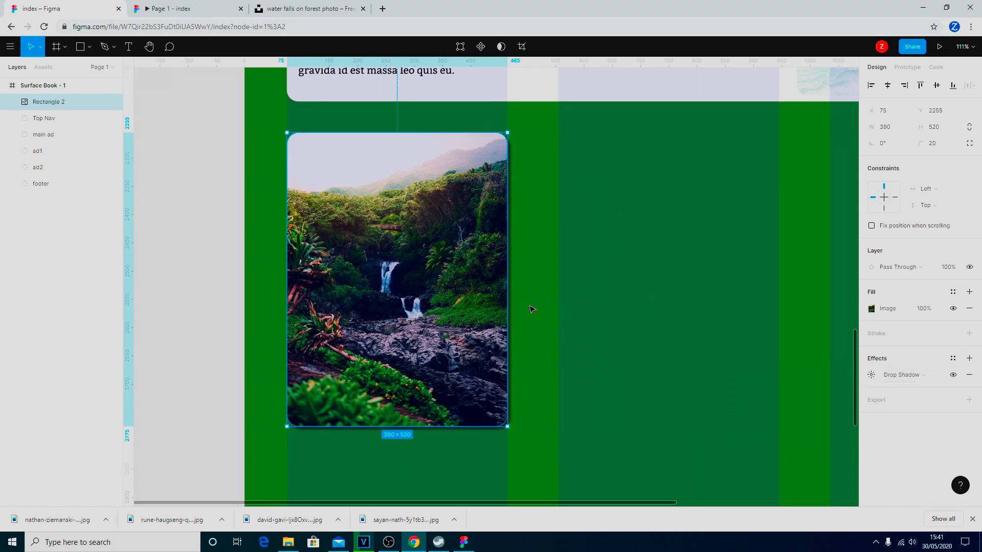
click(544, 383)
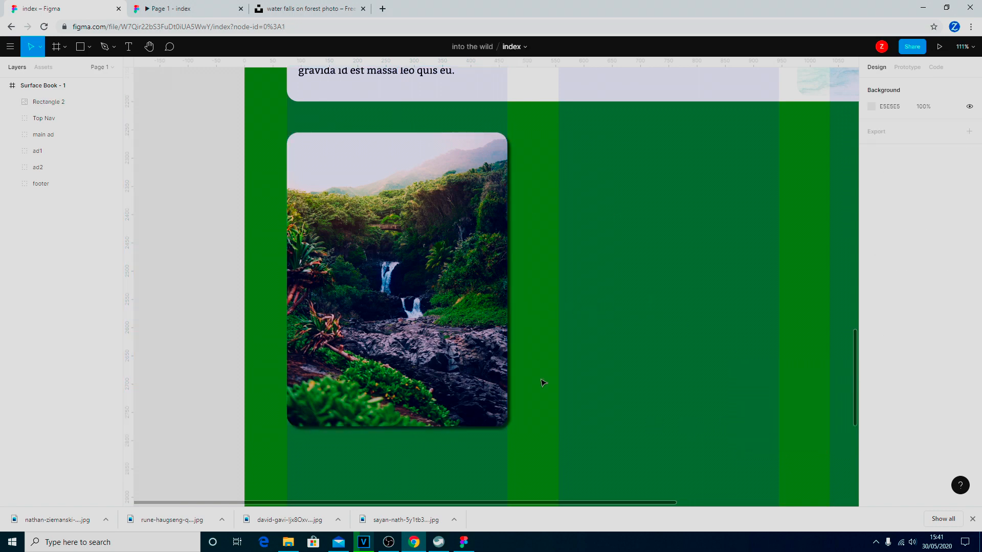
click(156, 8)
scroll(389, 323, down, 2)
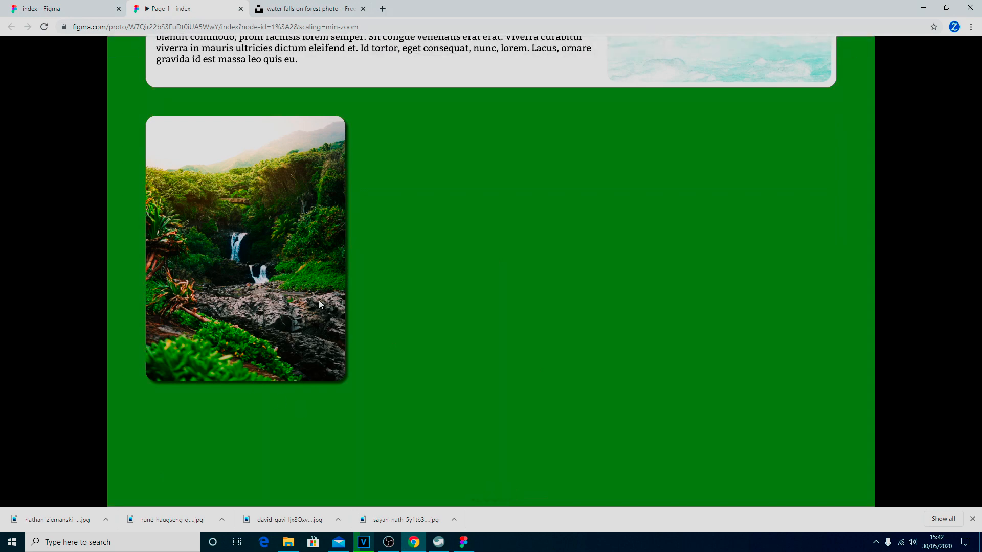
scroll(426, 302, up, 1)
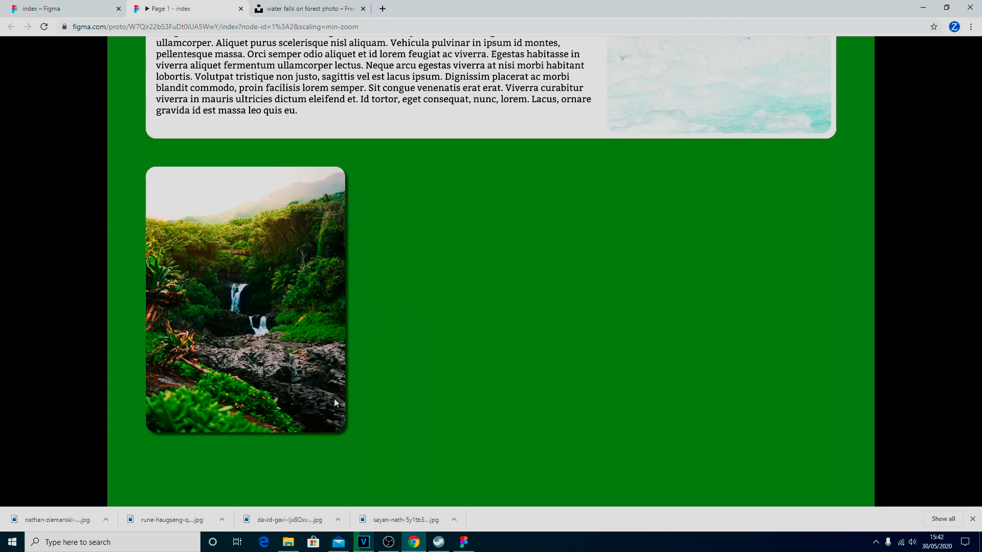
scroll(373, 357, up, 1)
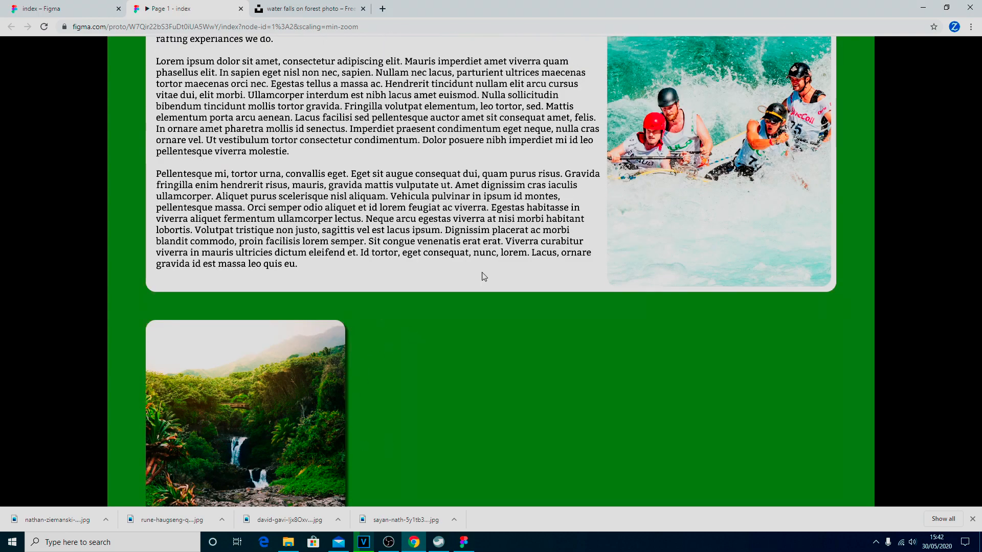
click(51, 9)
scroll(728, 280, up, 5)
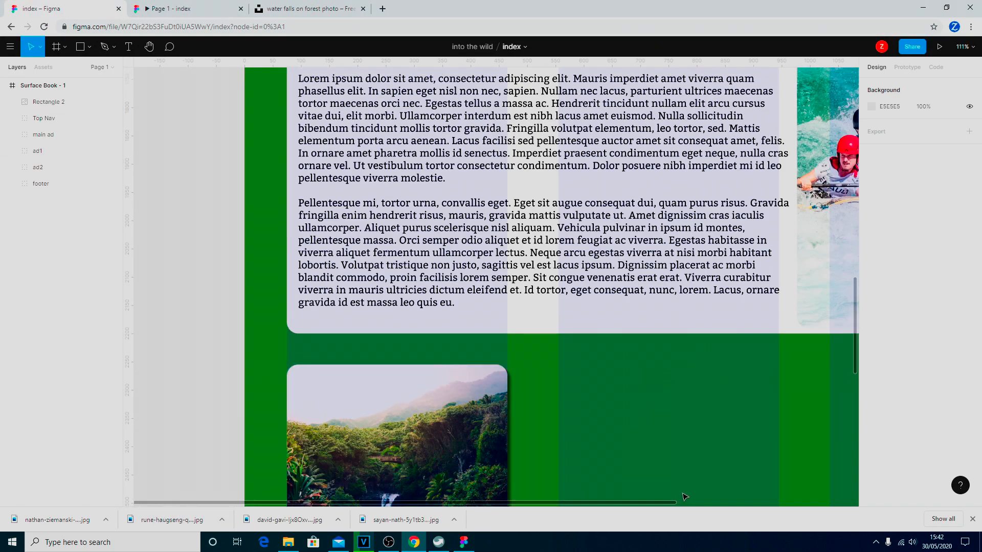
Give the ad1 trek card's 'ad back' rectangle a drop shadow: blur 5, X 5, Y 5, 50% opacity.
drag(647, 503, 844, 512)
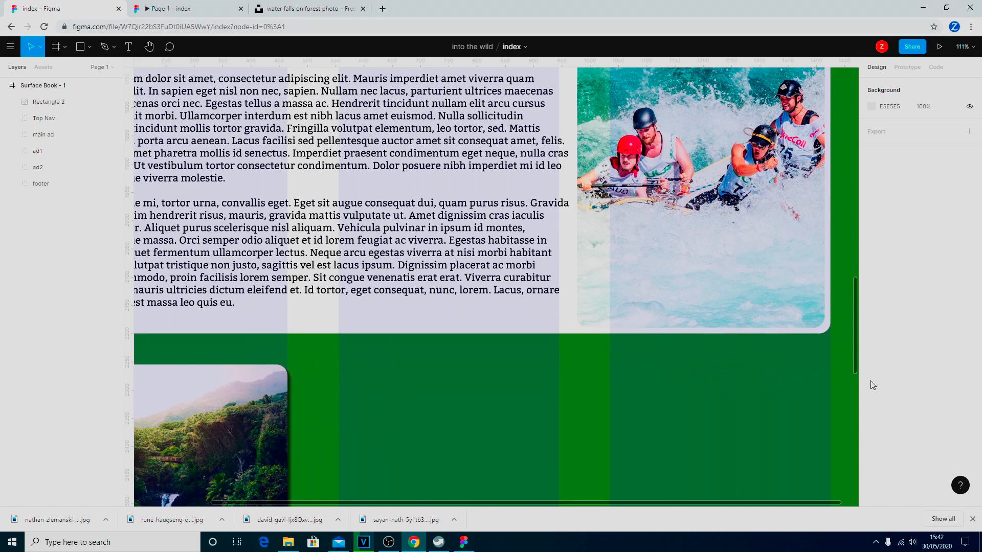
scroll(851, 361, up, 6)
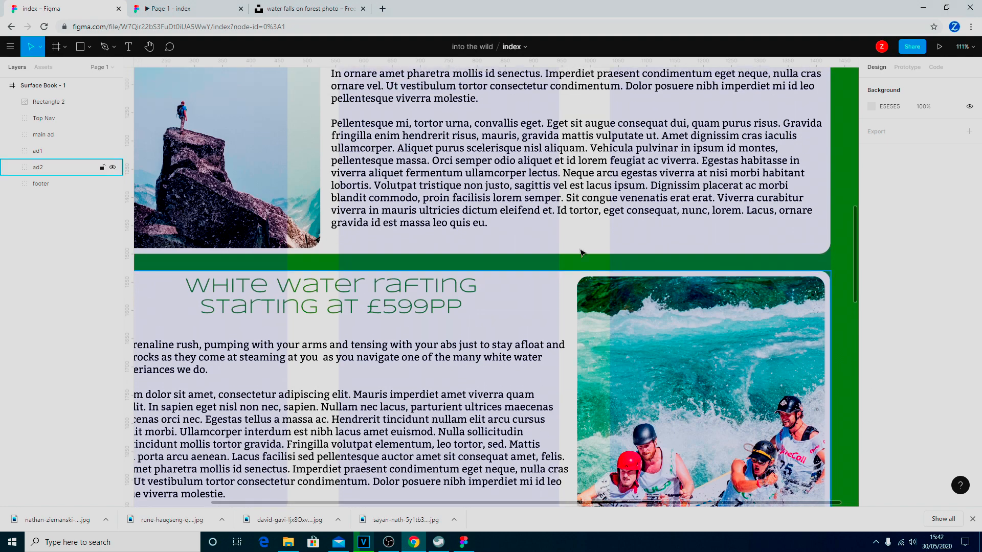
click(23, 155)
click(12, 152)
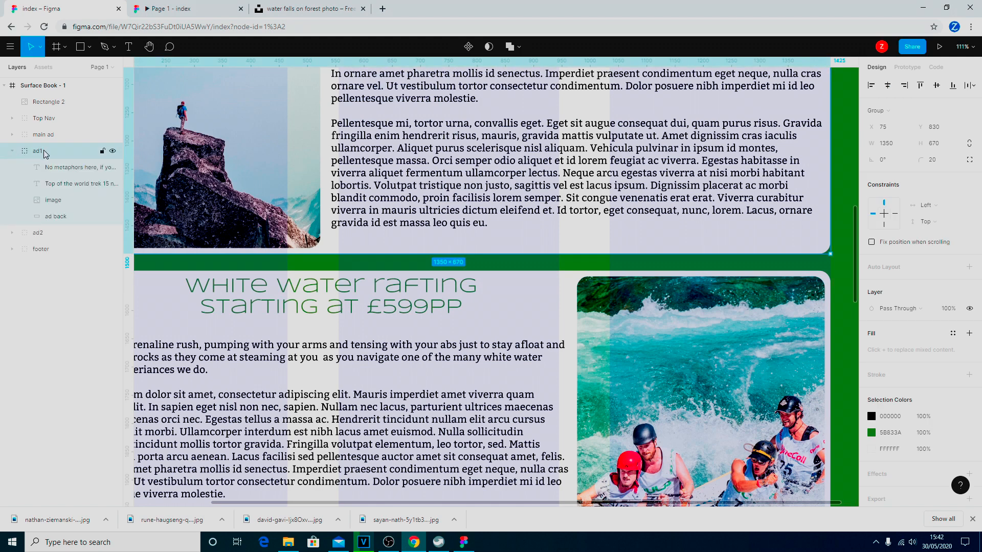
click(61, 217)
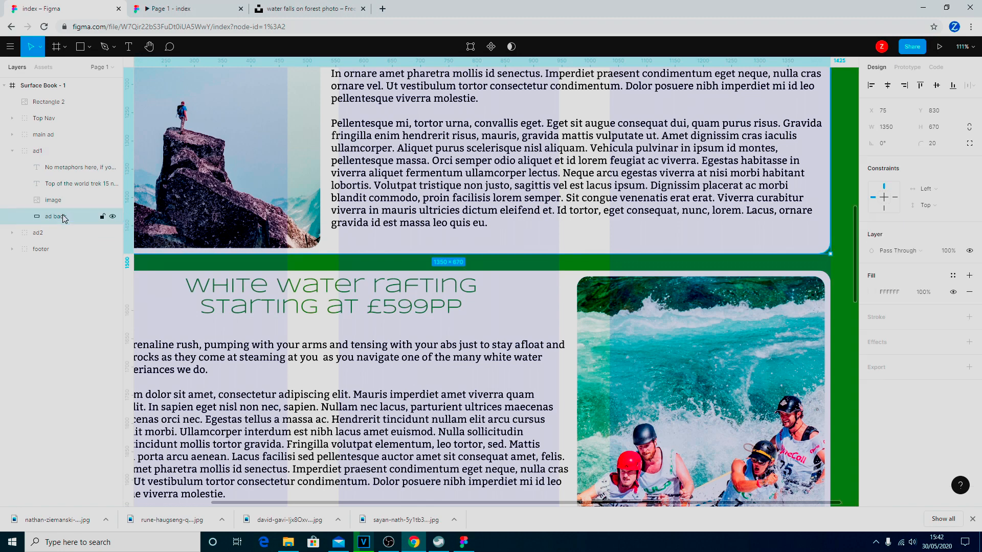
click(969, 342)
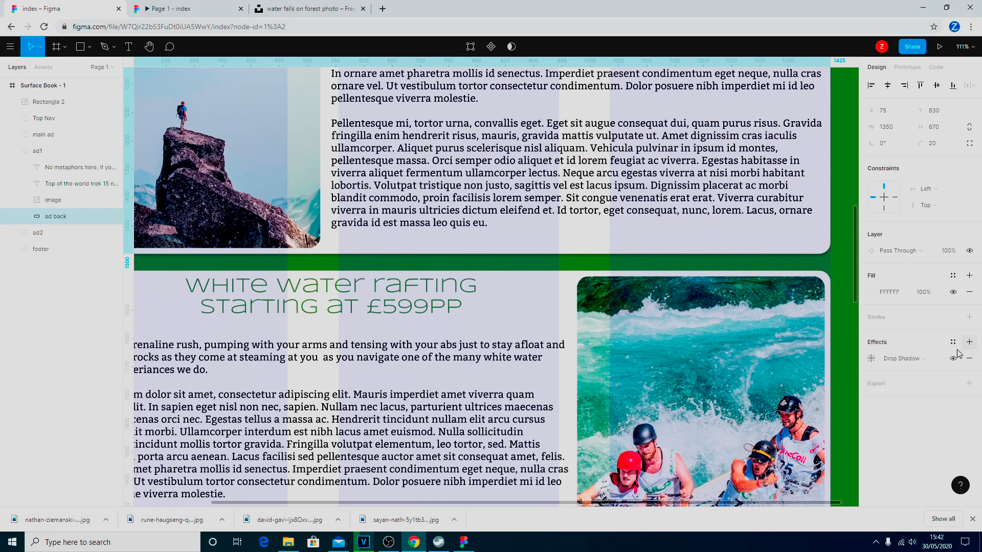
click(872, 360)
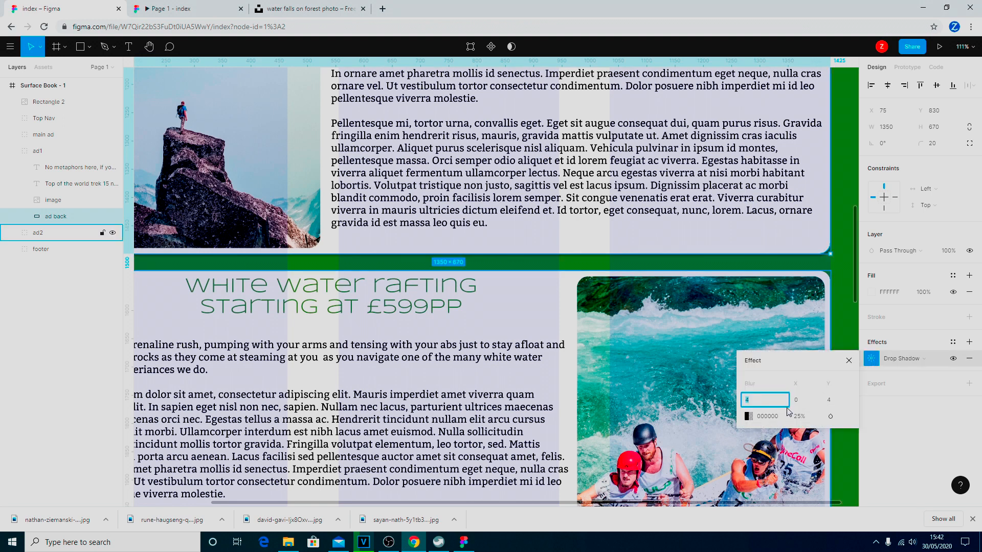
text(5)
key(Tab)
text(5)
key(Tab)
text(5)
click(801, 419)
text(50)
key(Return)
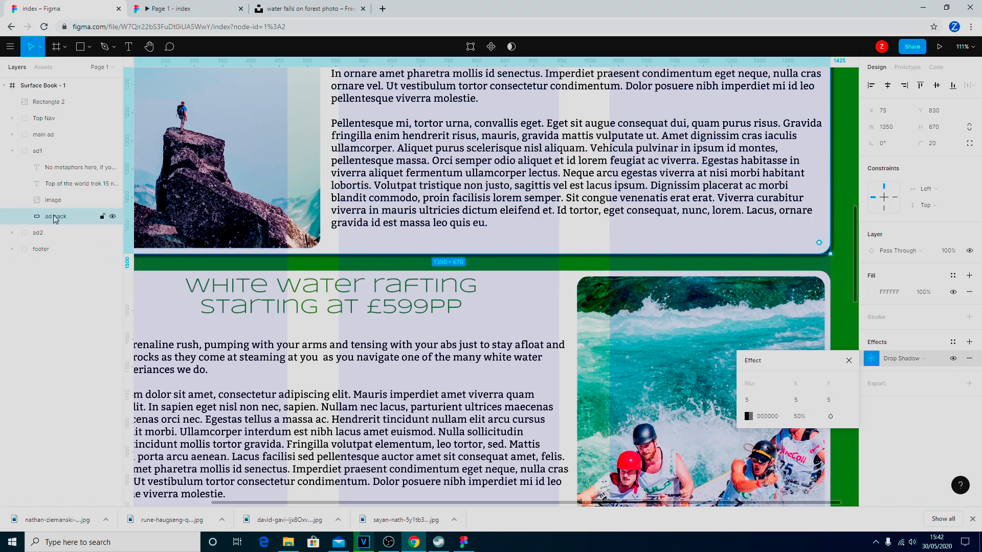
Add the same drop shadow (blur 5, offset 5/5, 50% opacity) to the ad2 rafting card's background.
click(12, 233)
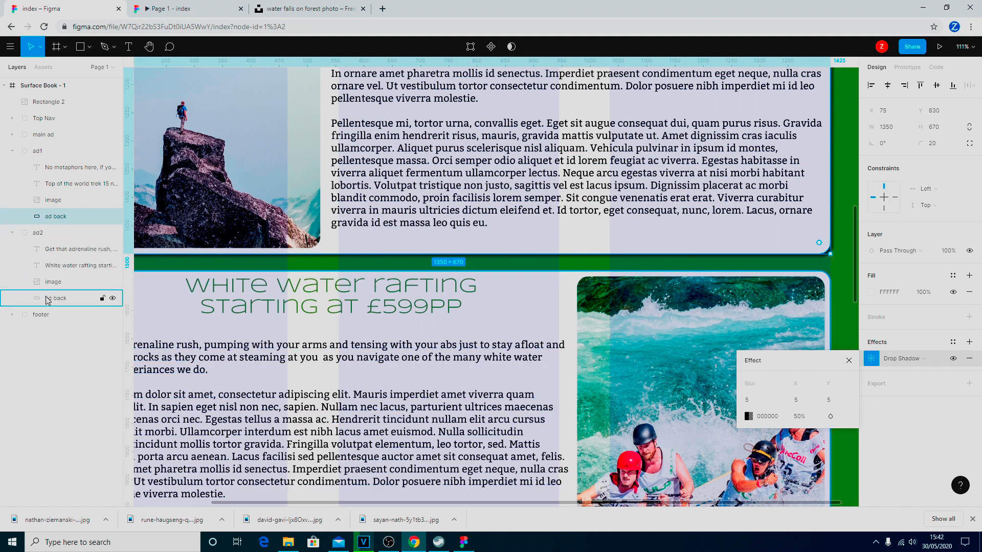
click(61, 301)
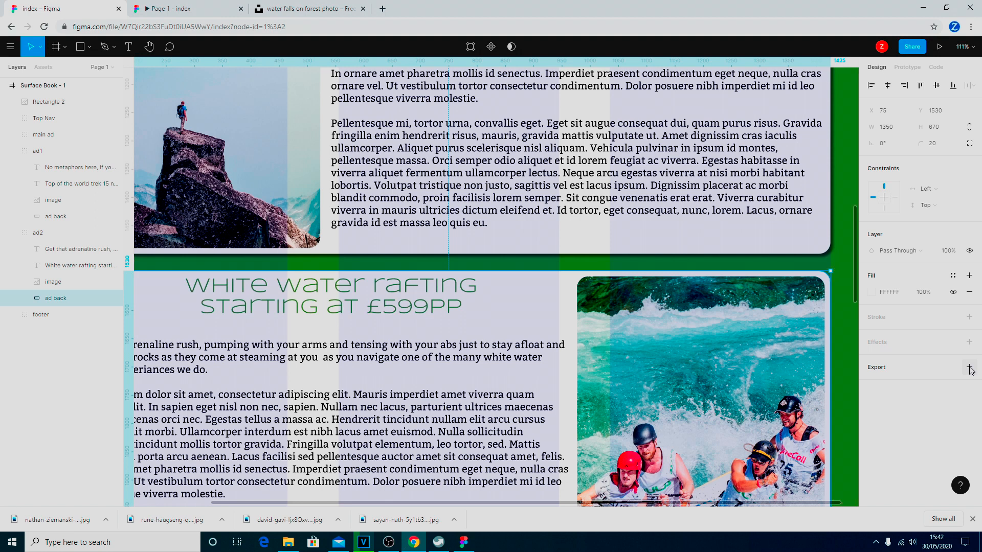
click(969, 342)
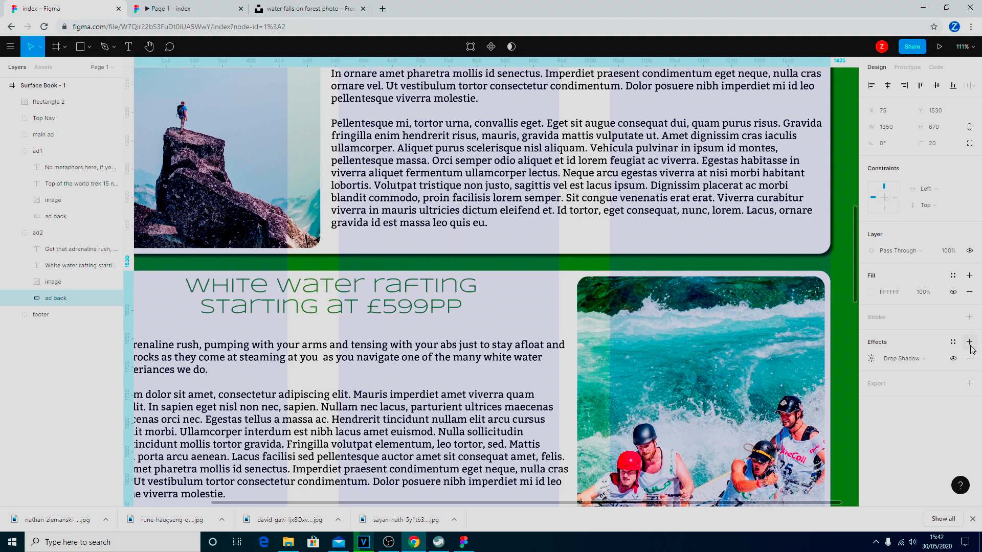
click(869, 358)
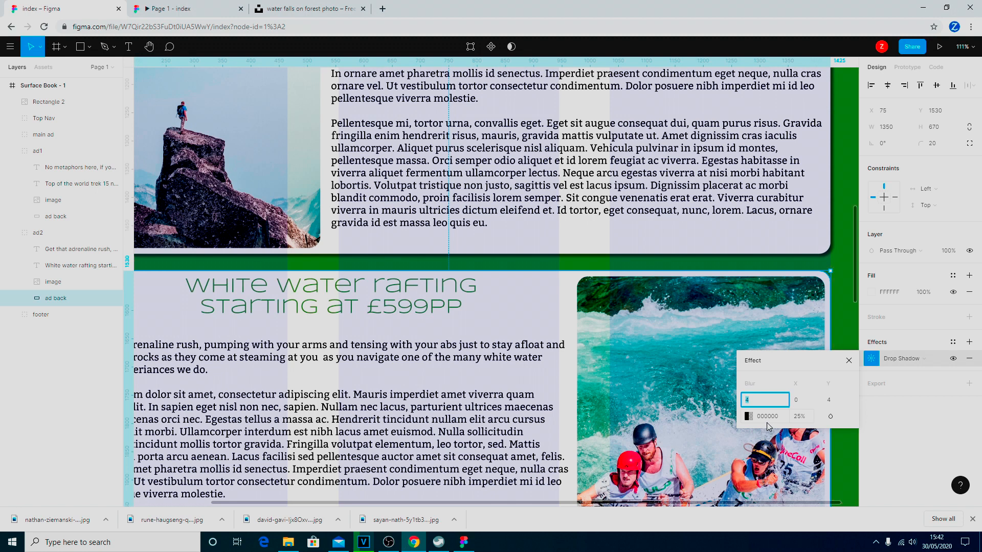
text(5)
key(Tab)
text(5)
key(Tab)
text(5)
key(Tab)
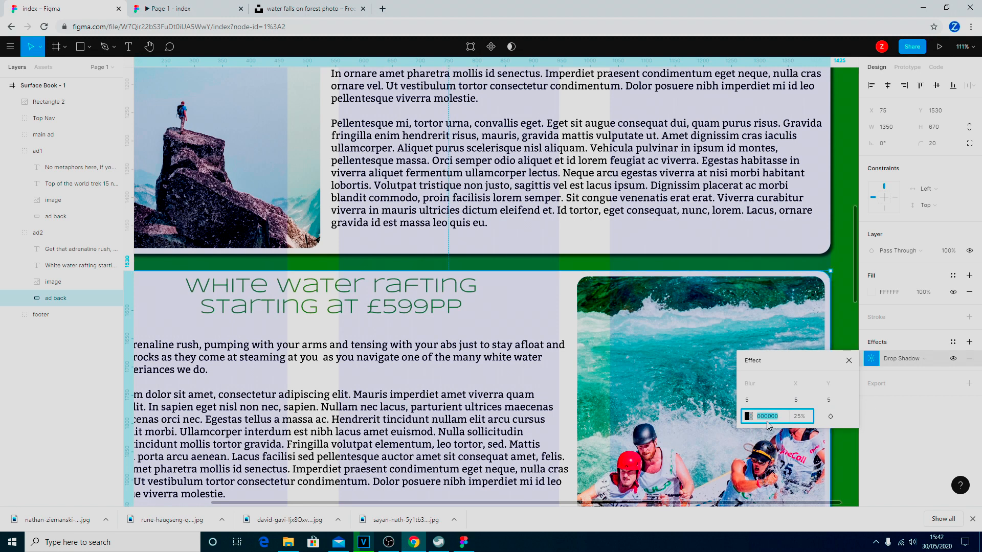
click(807, 418)
text(50)
key(Return)
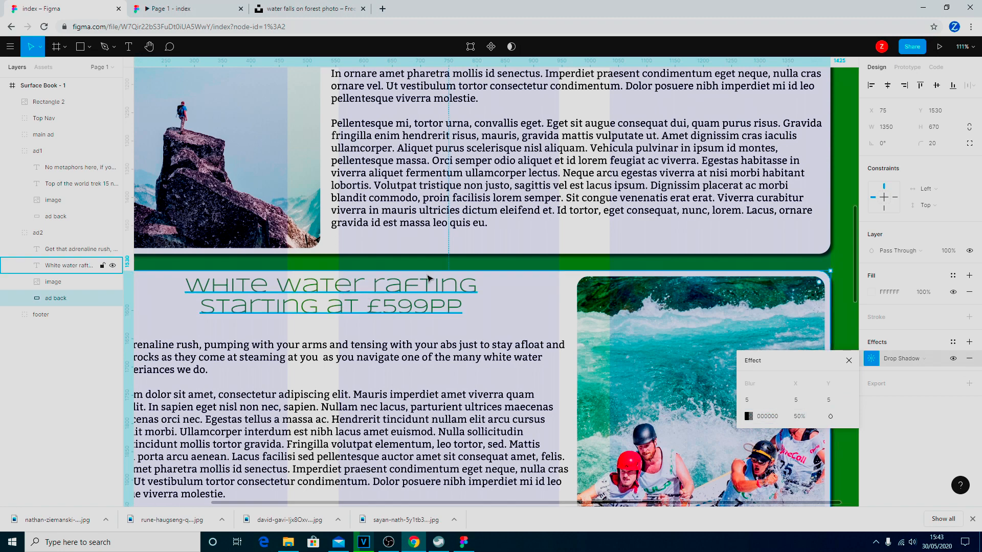
Preview the prototype and scroll through it to check the new card shadows.
click(203, 9)
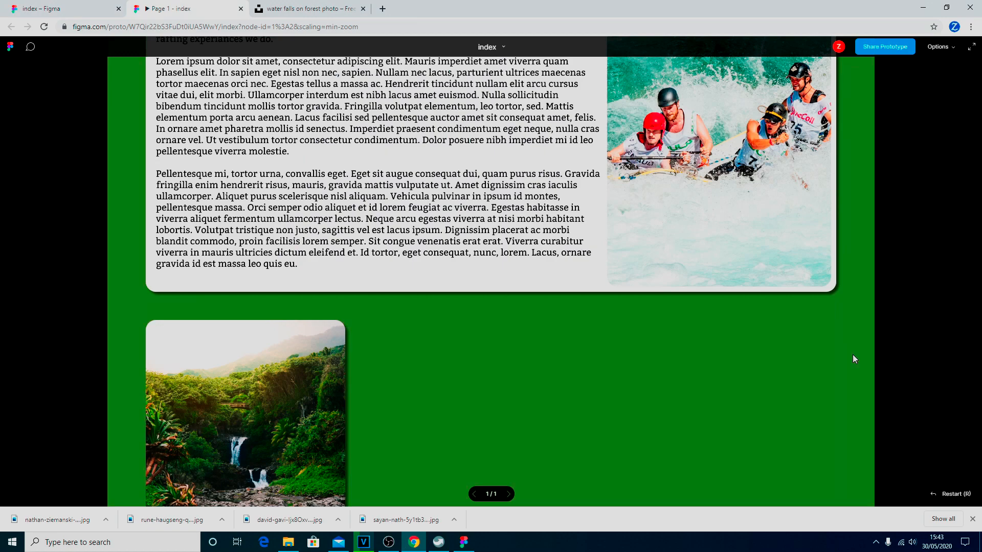
scroll(848, 364, up, 9)
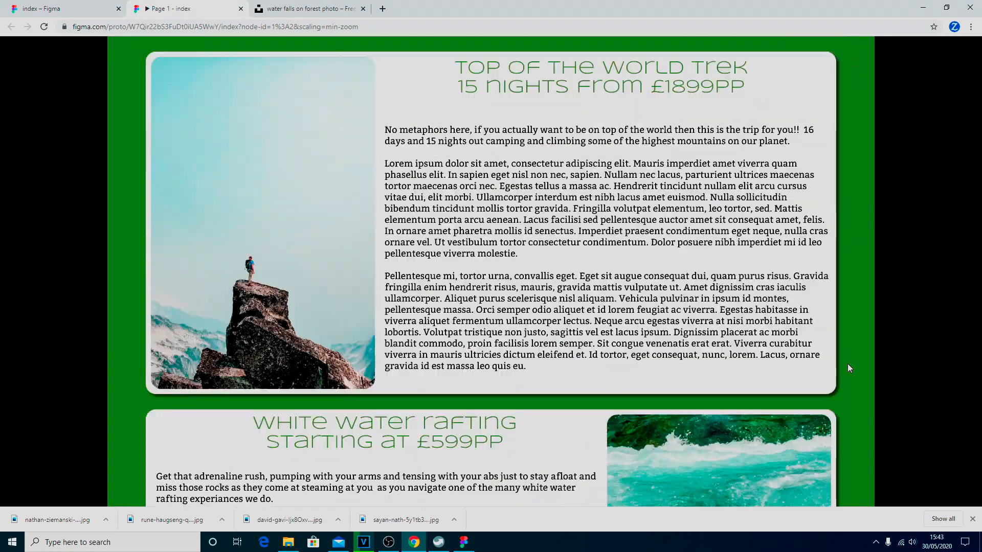
scroll(848, 364, up, 1)
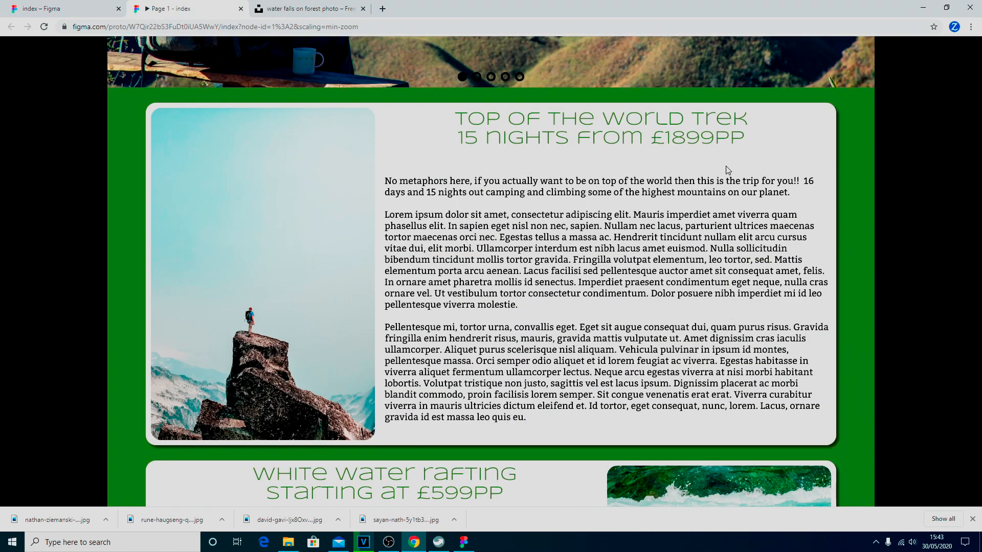
scroll(777, 210, down, 1)
scroll(787, 212, up, 8)
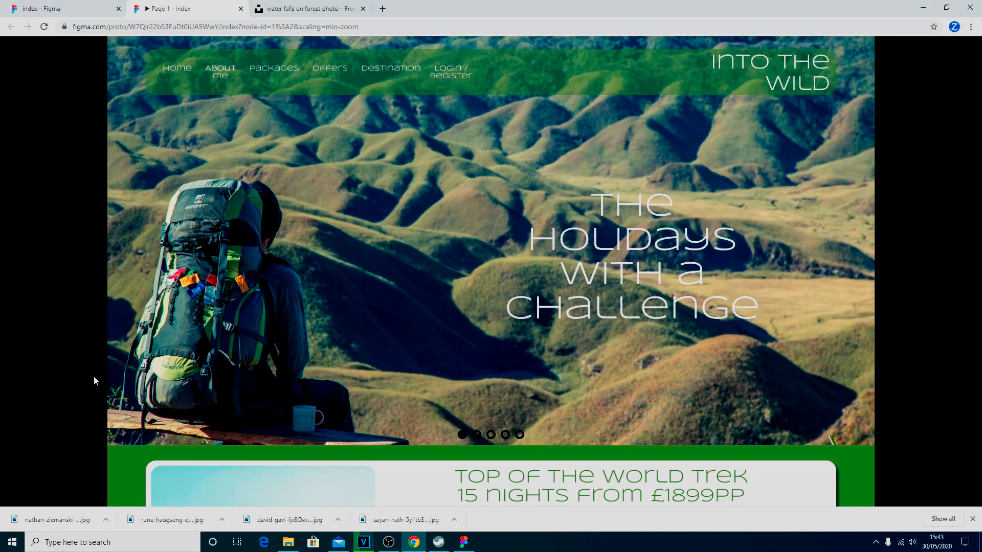
scroll(949, 377, down, 3)
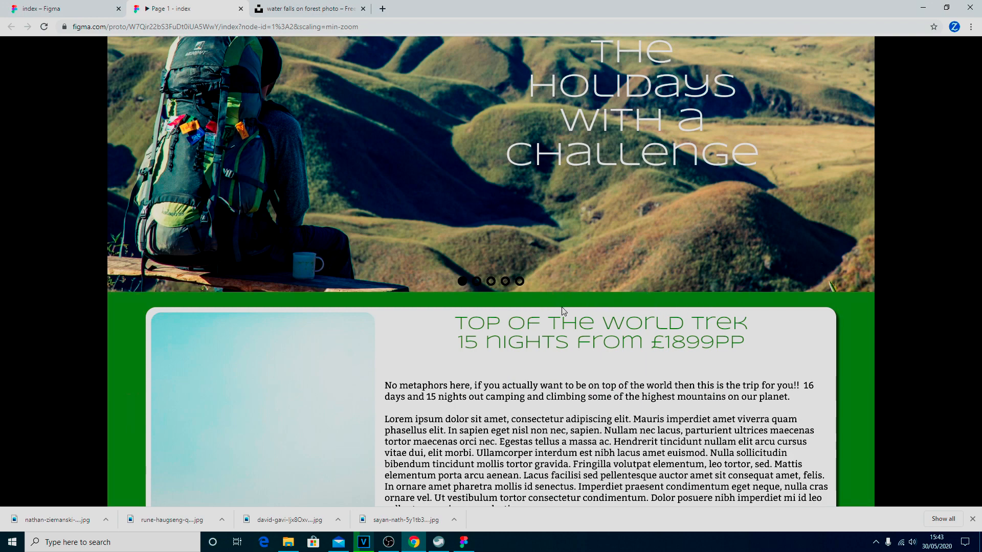
scroll(701, 325, up, 3)
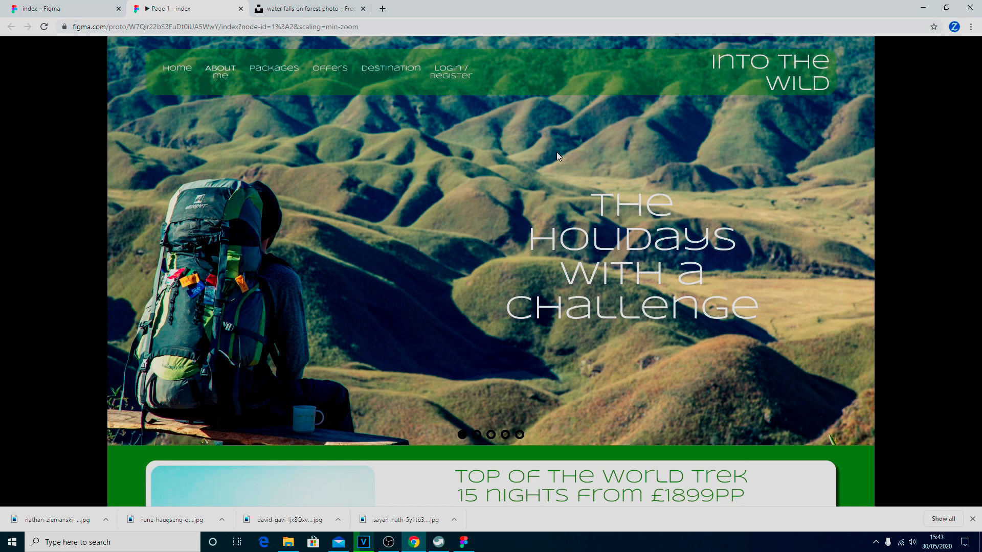
Go back to the index design editor showing the hero banner.
click(60, 10)
scroll(514, 298, up, 8)
scroll(516, 296, down, 3)
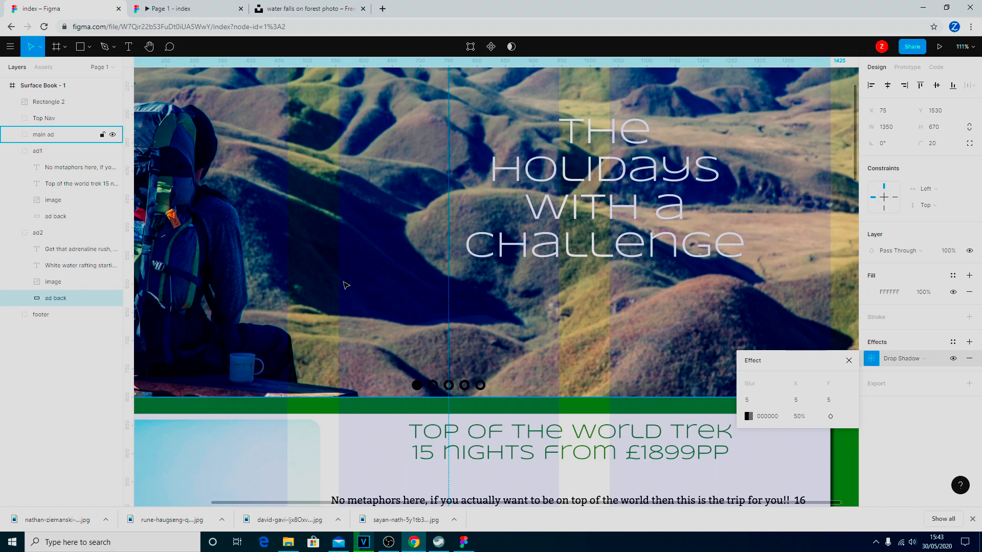
Add a blur 5, Y 5, 50%-opacity drop shadow to the main ad's hero image, then preview the prototype.
click(11, 135)
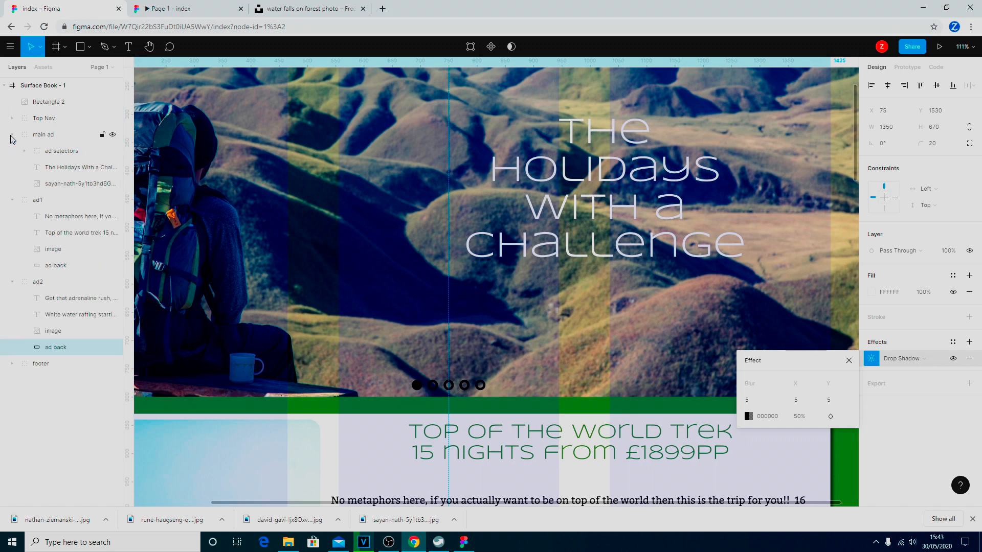
click(59, 189)
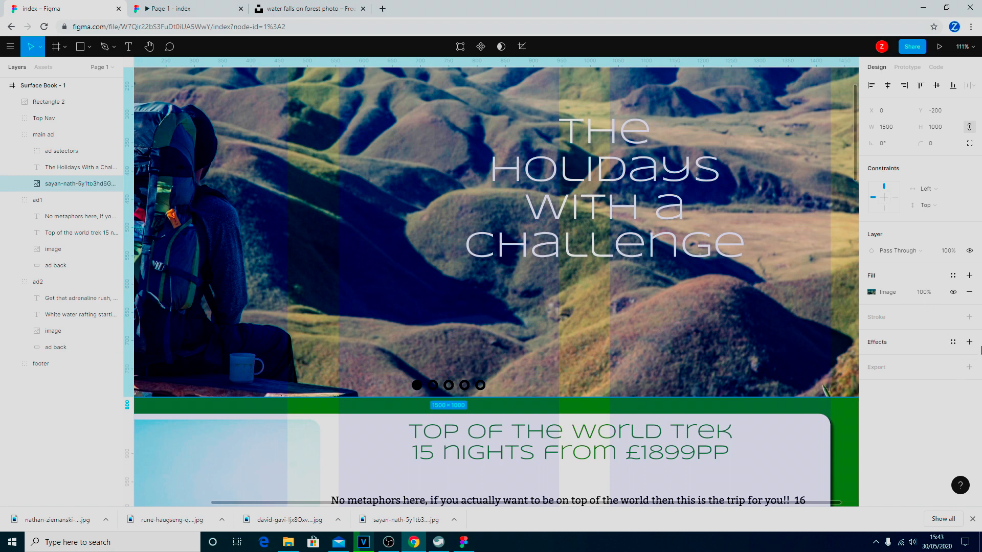
click(969, 341)
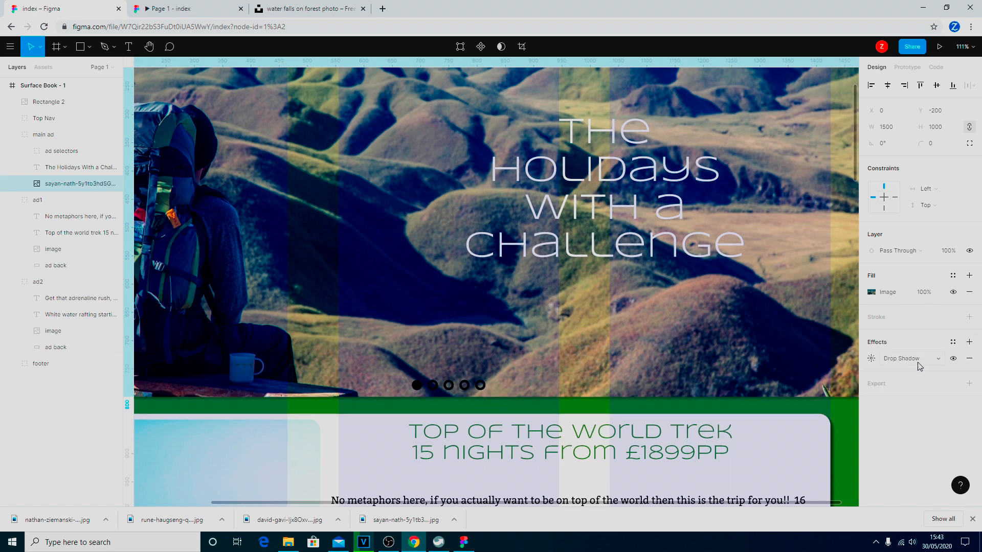
click(871, 358)
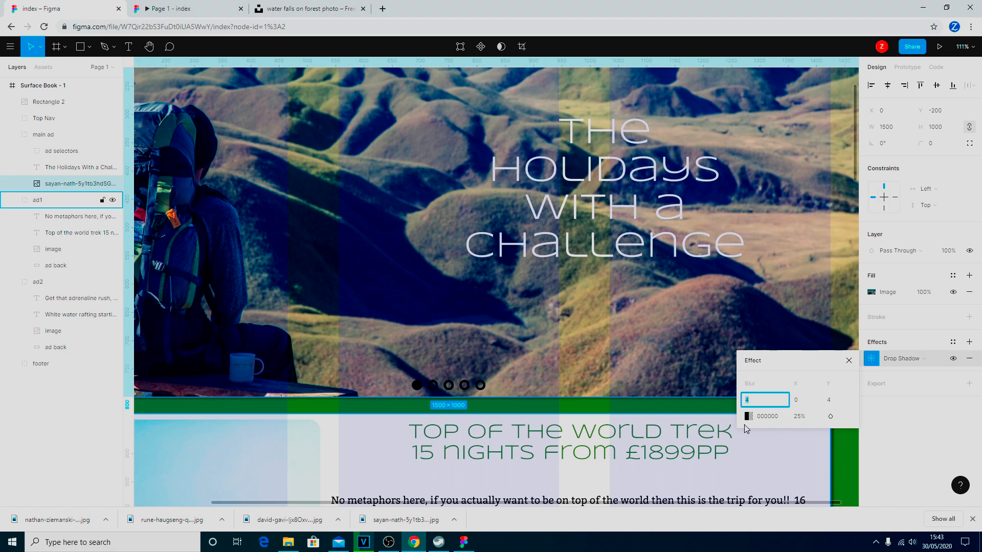
text(5)
key(Tab)
key(Tab)
text(5)
key(Tab)
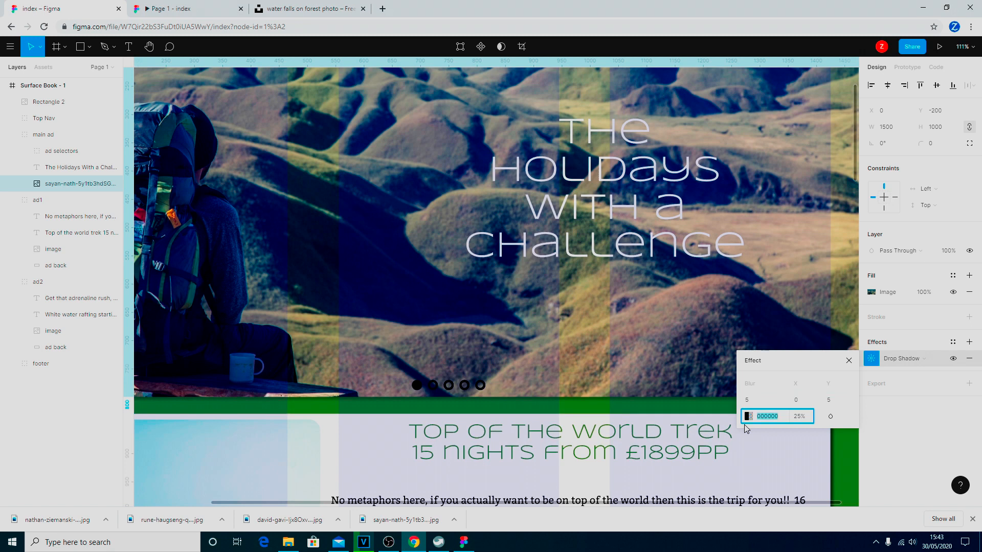
click(797, 418)
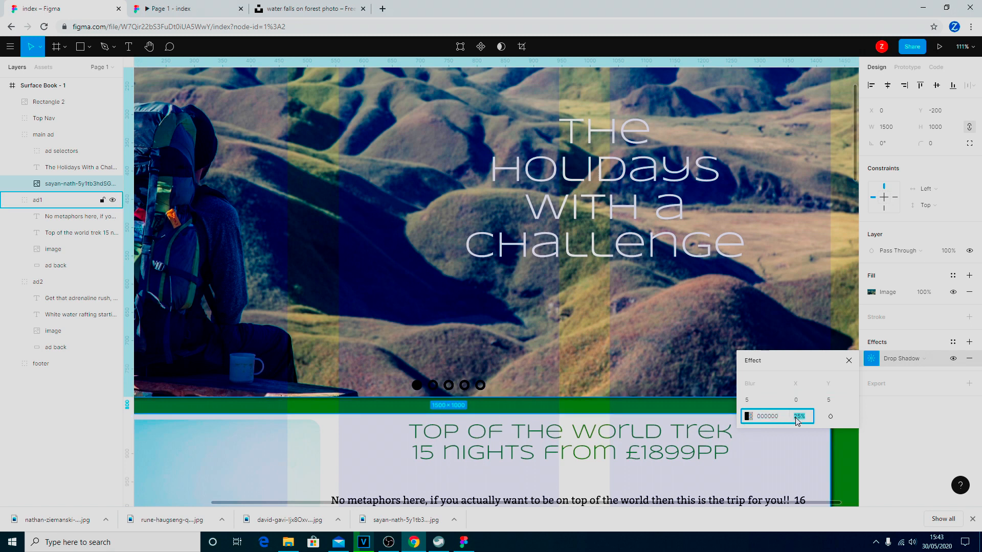
text(50)
key(Return)
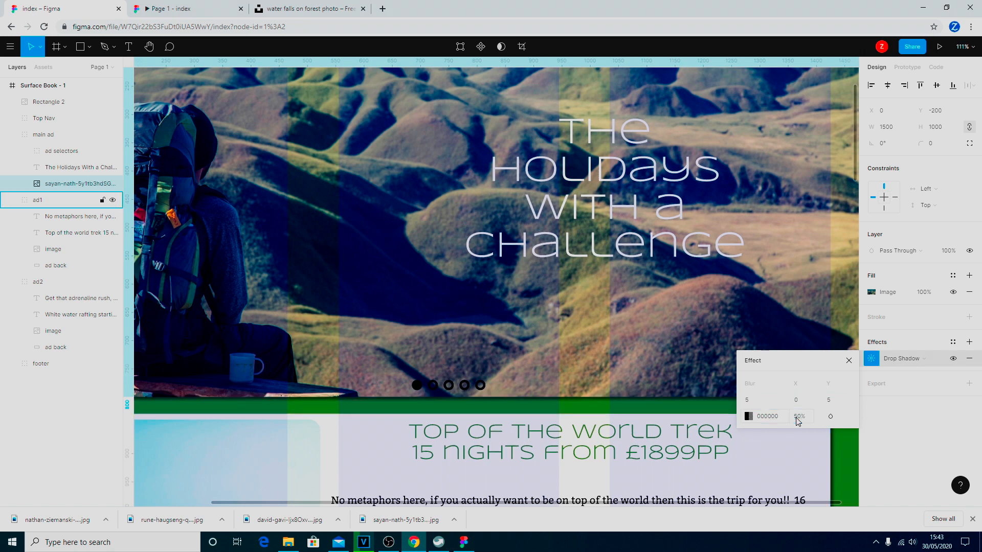
click(849, 360)
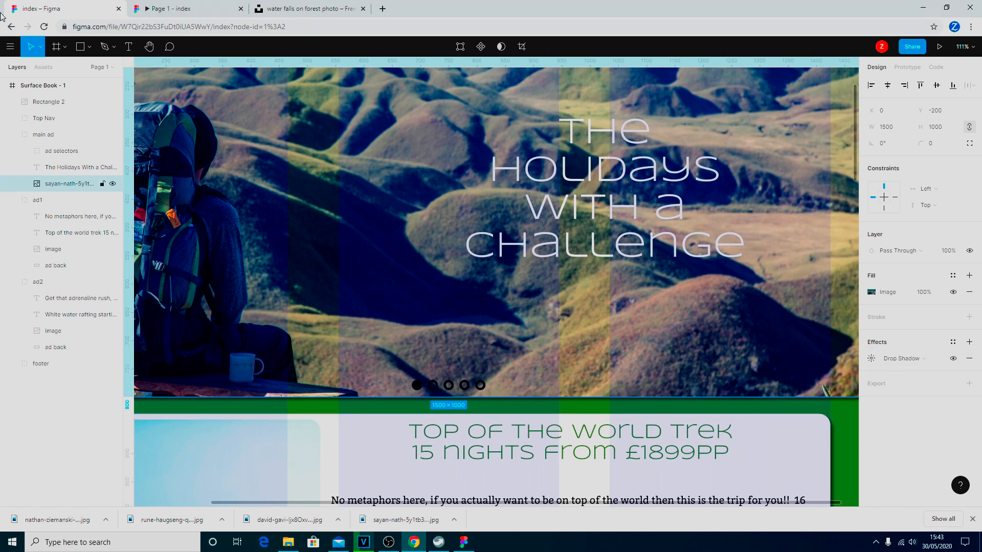
click(140, 10)
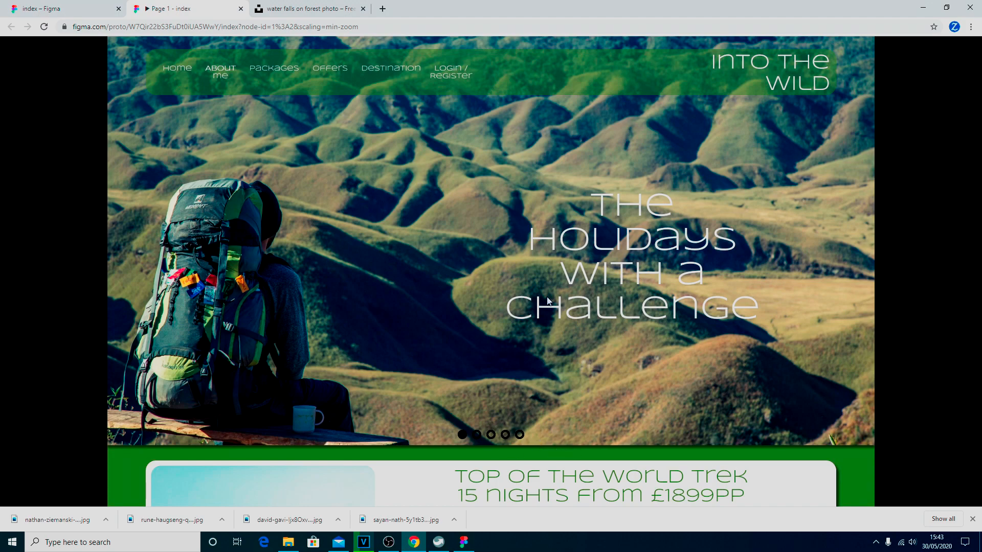
Scroll the prototype down to the waterfall card, then scroll the editor canvas to the same spot.
scroll(547, 301, down, 4)
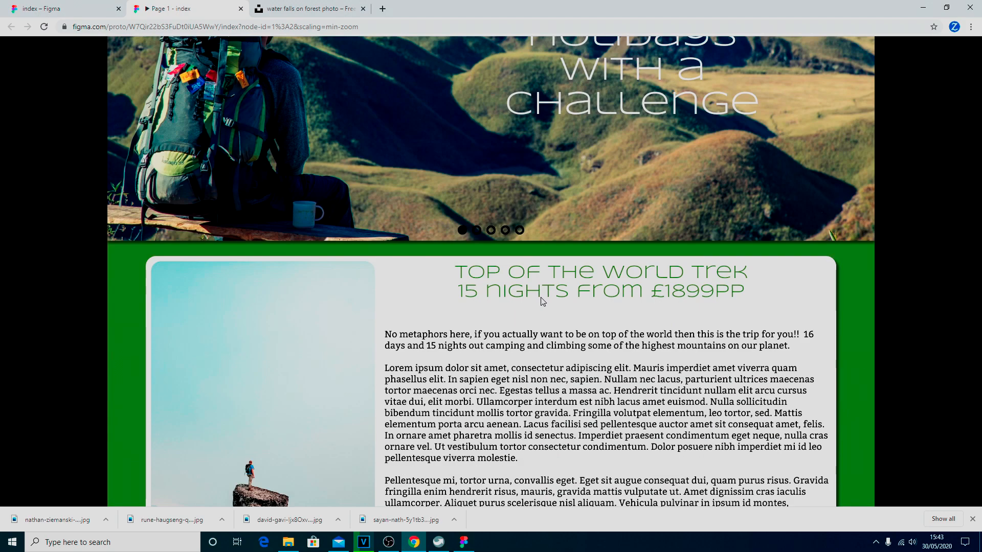
scroll(543, 301, down, 10)
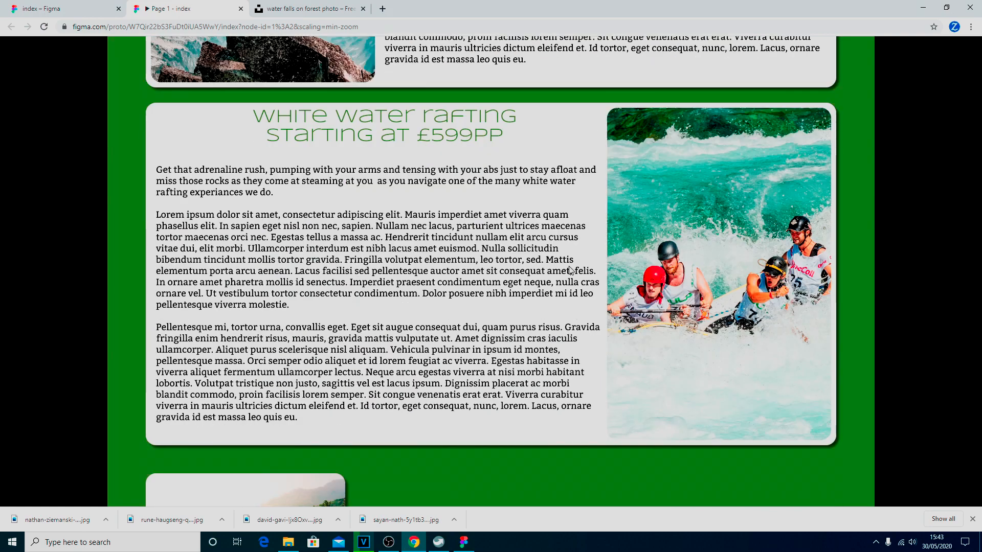
scroll(571, 271, down, 6)
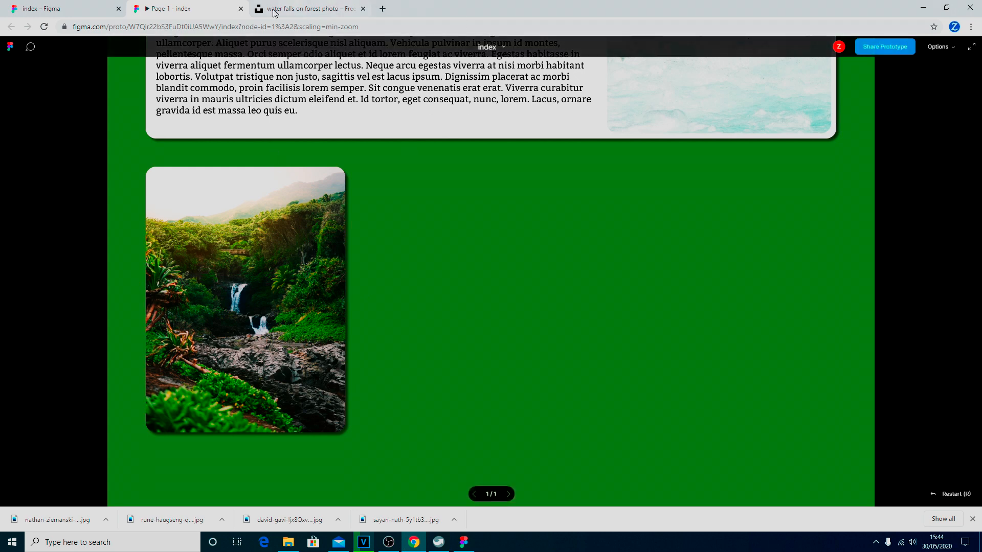
click(84, 5)
scroll(371, 169, down, 10)
scroll(380, 165, down, 10)
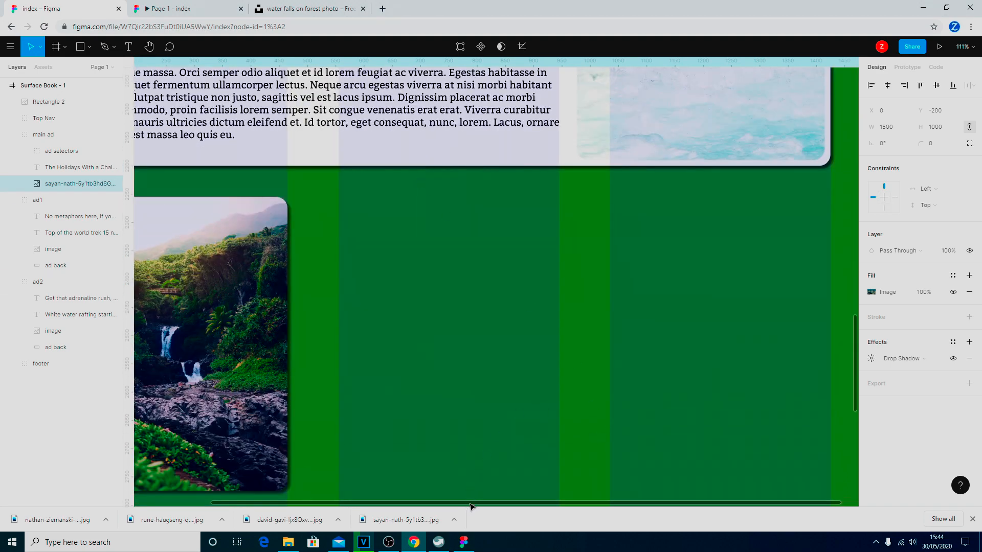
Hide the 3 Columns layout grid on the Surface Book - 1 frame.
drag(471, 503, 345, 500)
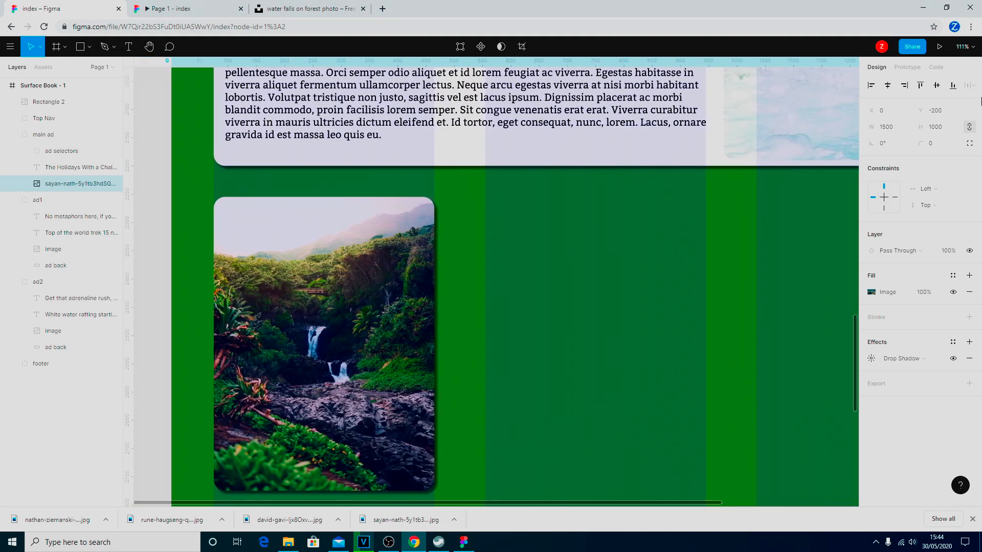
click(27, 87)
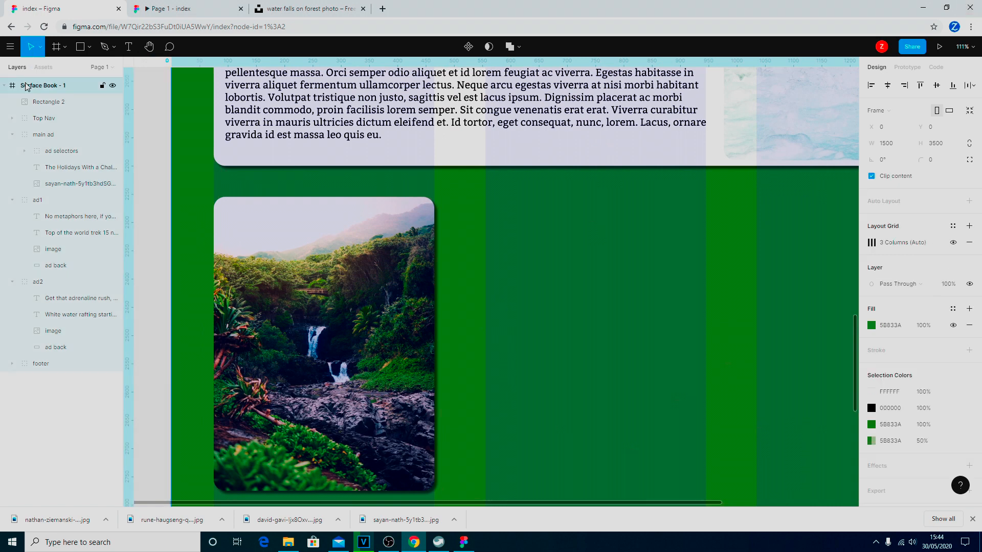
click(954, 243)
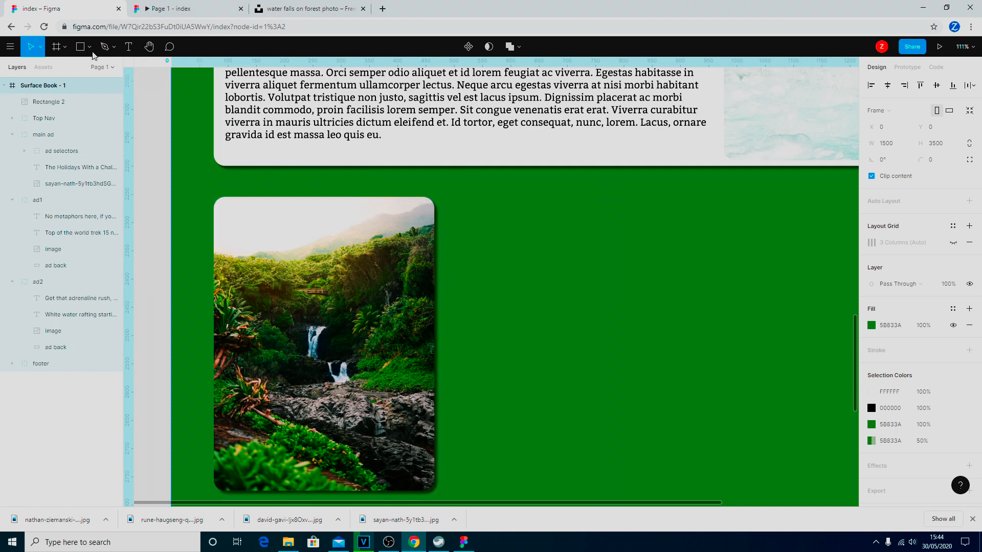
click(91, 47)
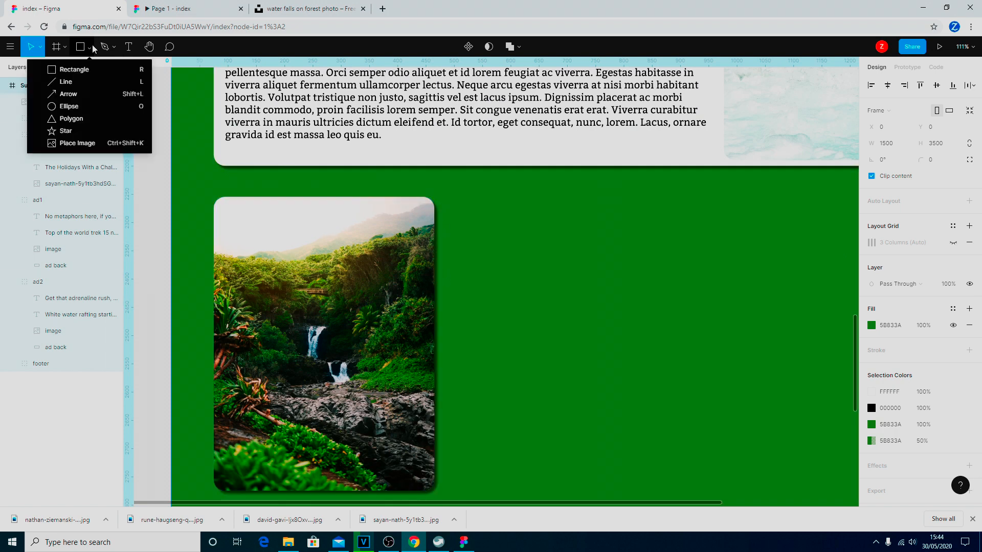
Draw a 390×225 rectangle over the waterfall image, filled with 5B833A at 50%.
click(84, 71)
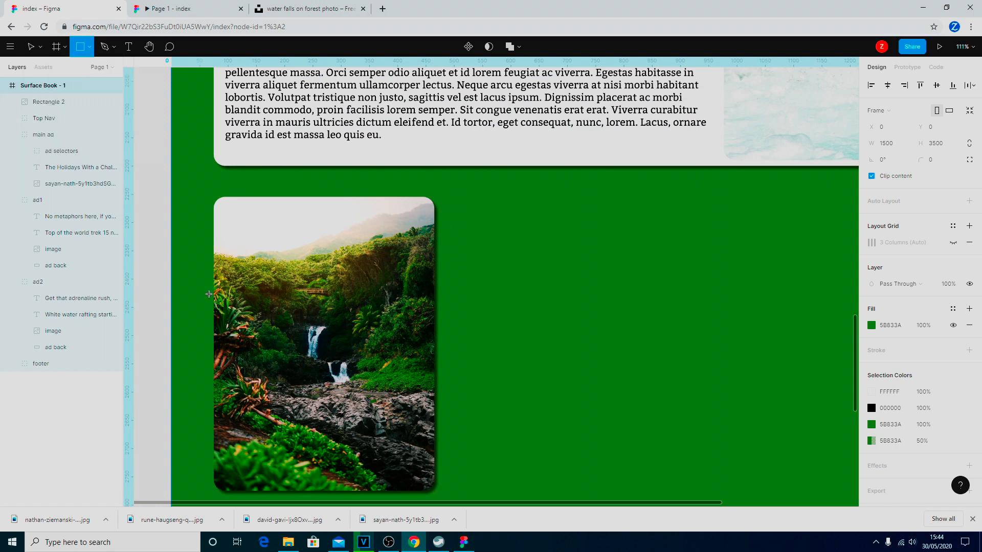
mouse_move(213, 238)
mouse_down()
mouse_move(238, 340)
mouse_move(330, 361)
mouse_move(434, 366)
mouse_up()
drag(218, 289, 212, 288)
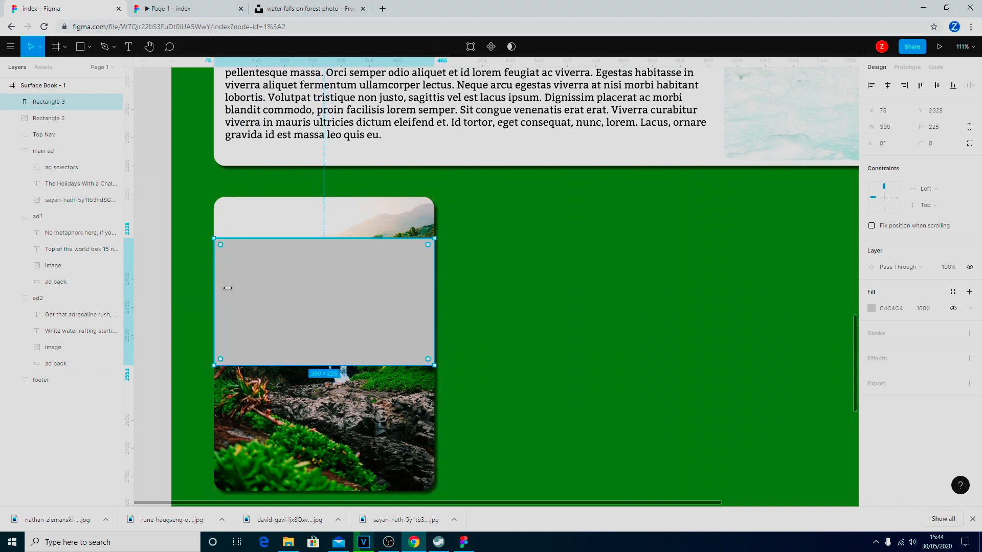
mouse_move(434, 289)
mouse_down()
mouse_move(414, 287)
mouse_move(433, 289)
mouse_up()
click(875, 310)
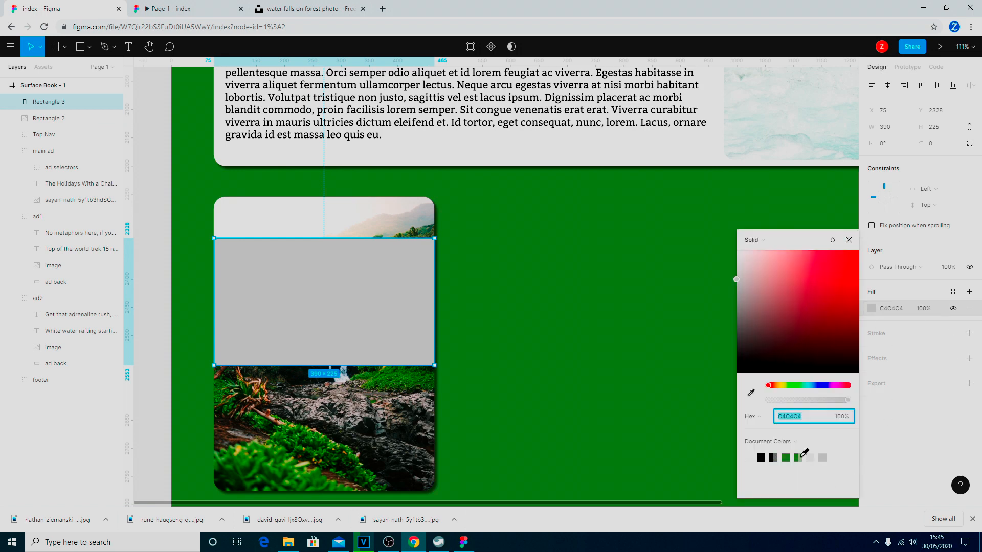
click(799, 457)
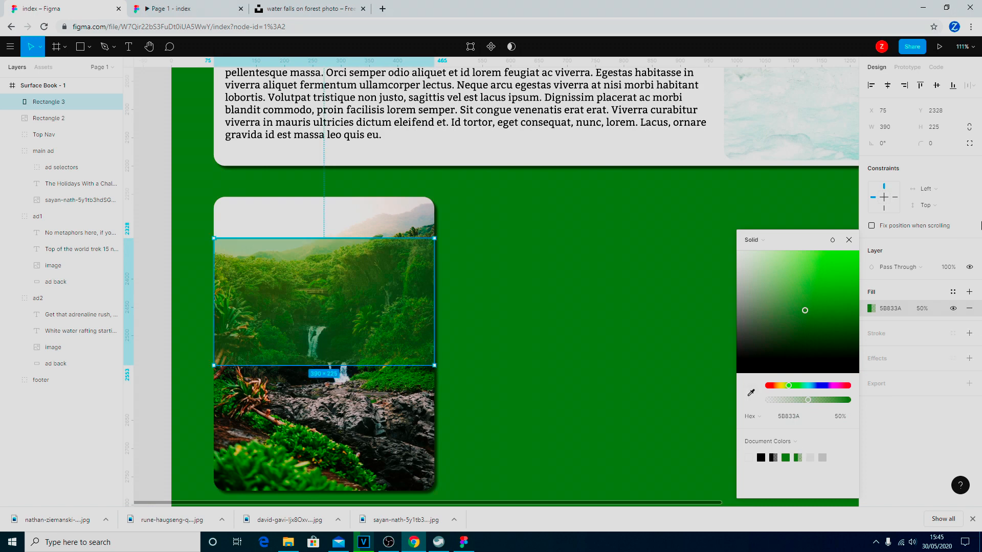
click(849, 240)
click(514, 321)
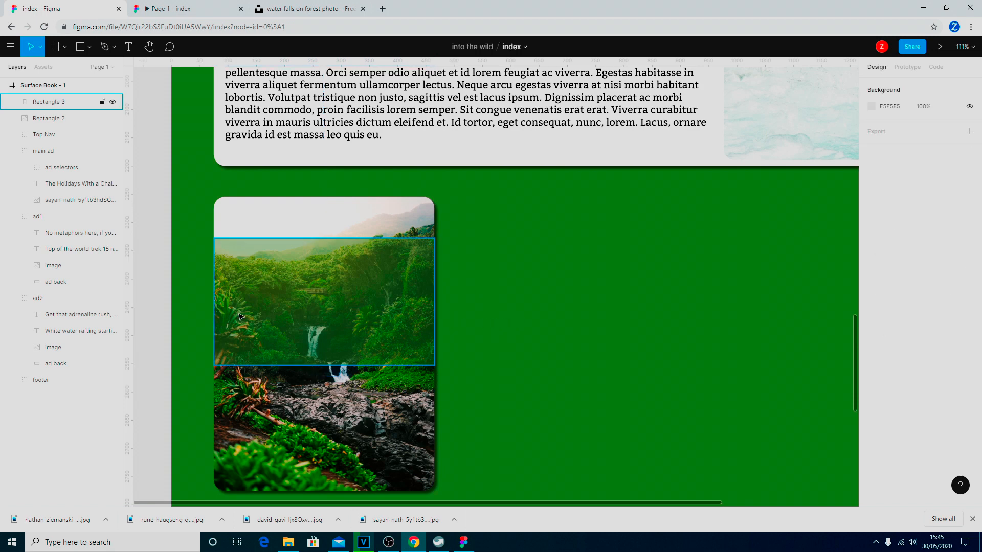
Create a text box over the green band using Syncopate in white (FFFFFF).
key(t)
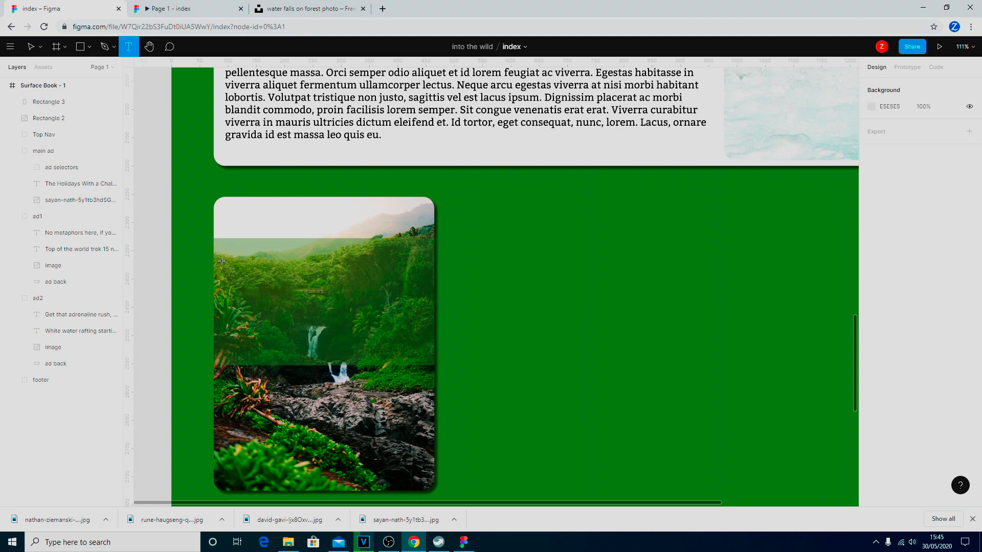
drag(217, 252, 433, 357)
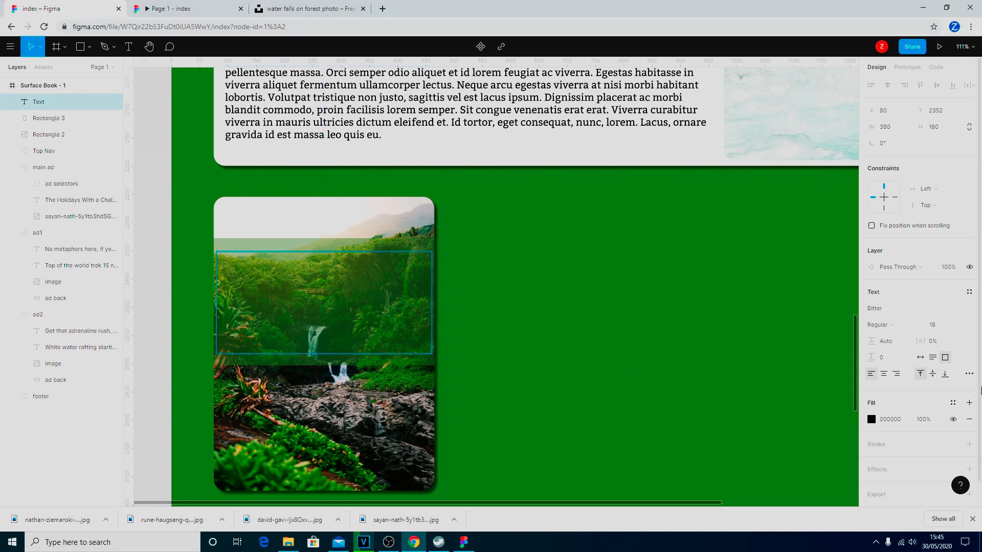
click(894, 311)
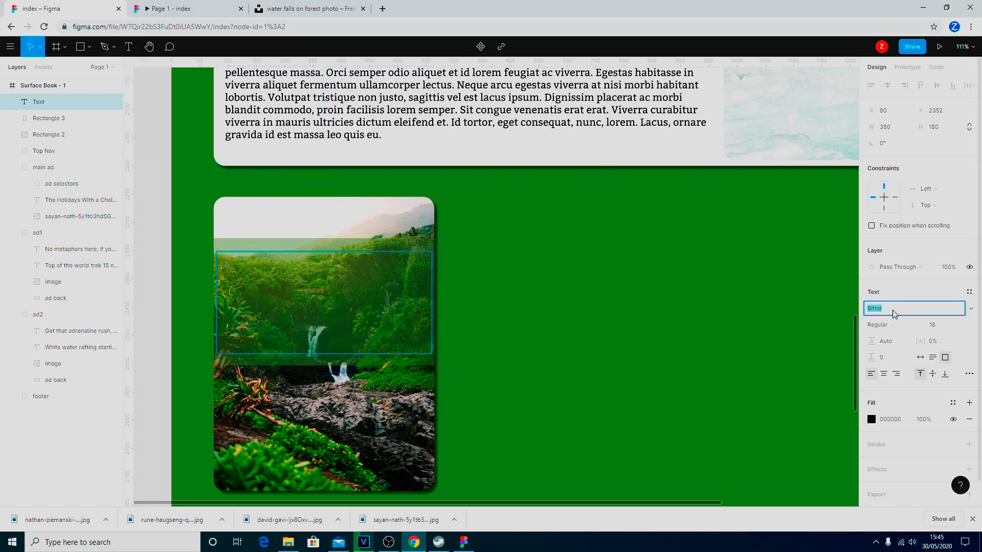
text(Syn)
key(Return)
click(872, 420)
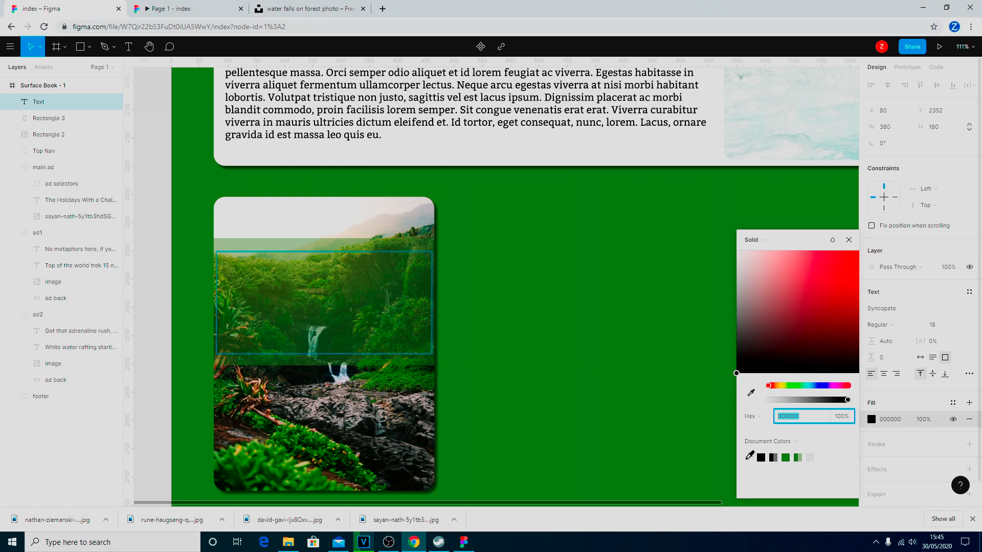
text(FFFFFF)
key(Return)
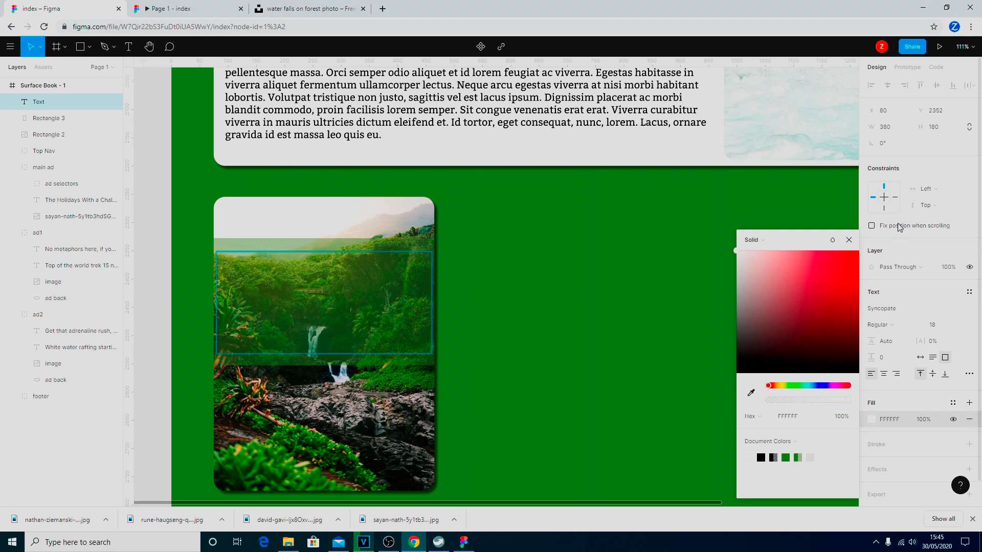
click(849, 241)
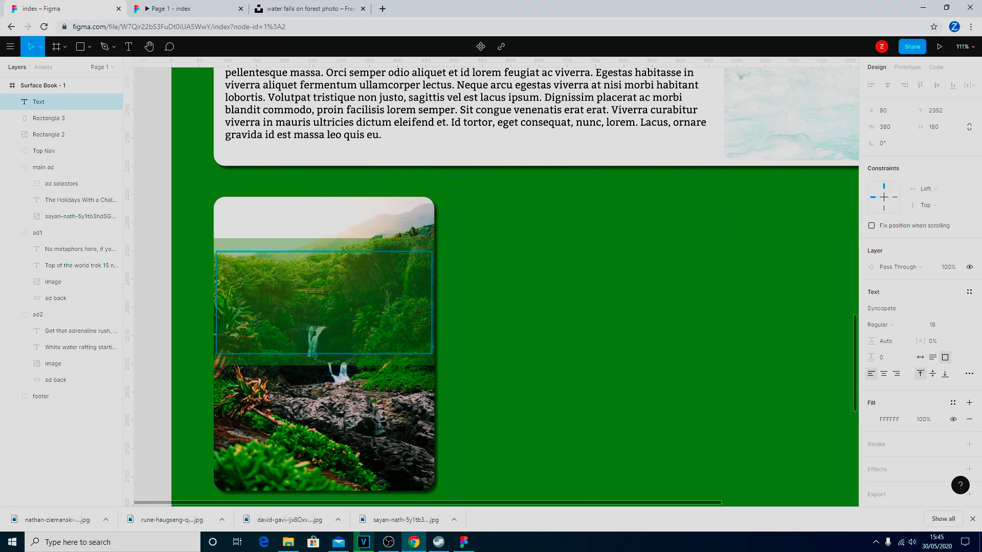
key(alt+Tab)
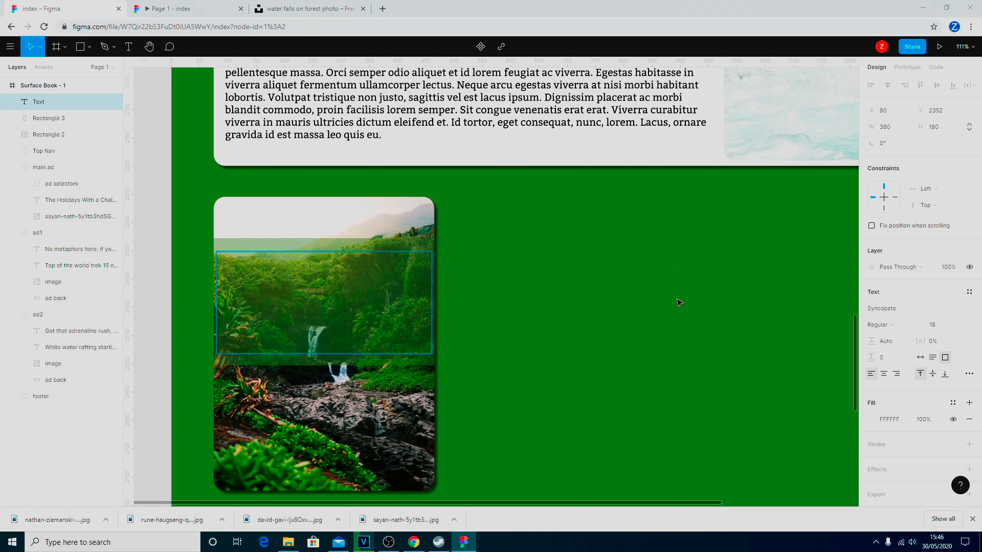
Centre the text at size 36 and type 'Jungle Treks', 'from', '£699pp' on three lines.
click(884, 375)
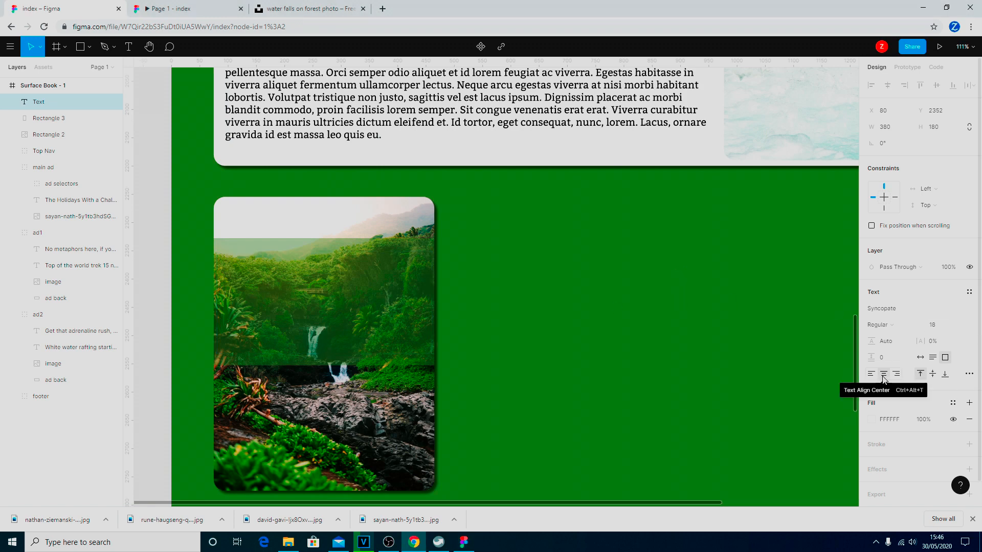
click(968, 326)
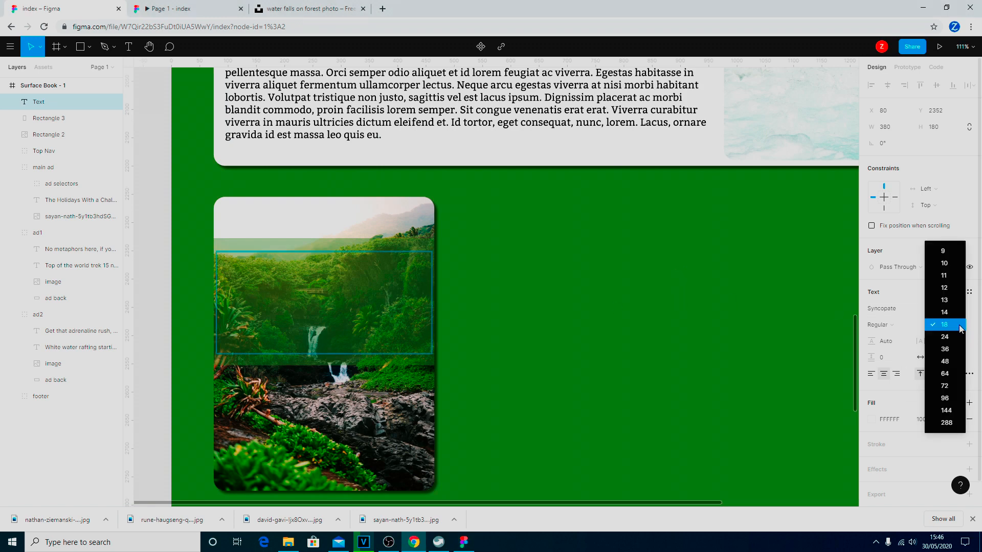
click(949, 349)
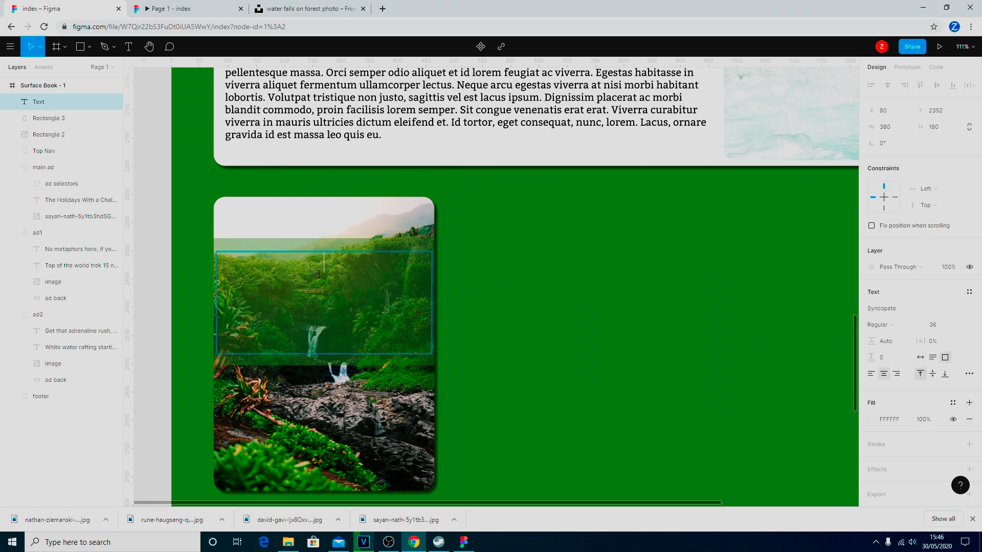
text(Jungle)
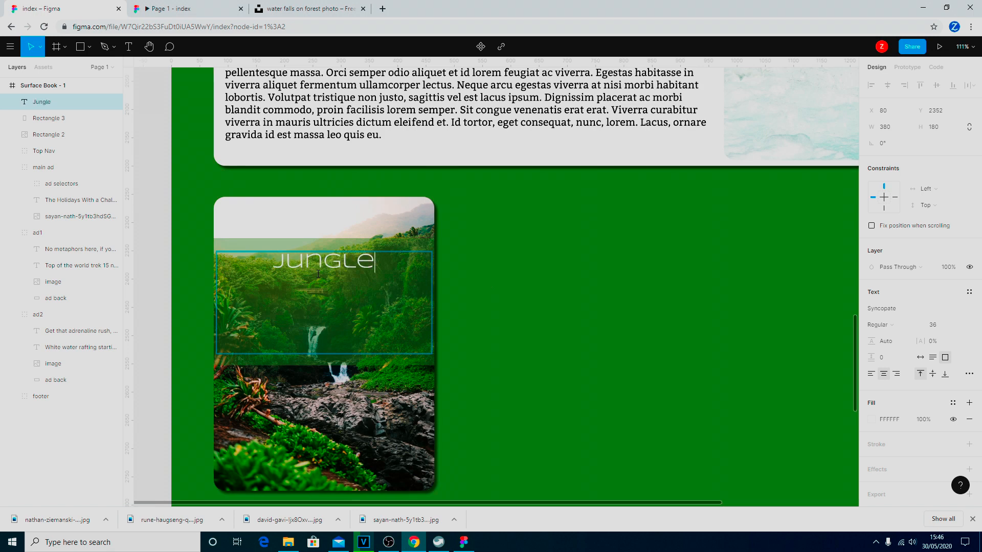
text( Tre)
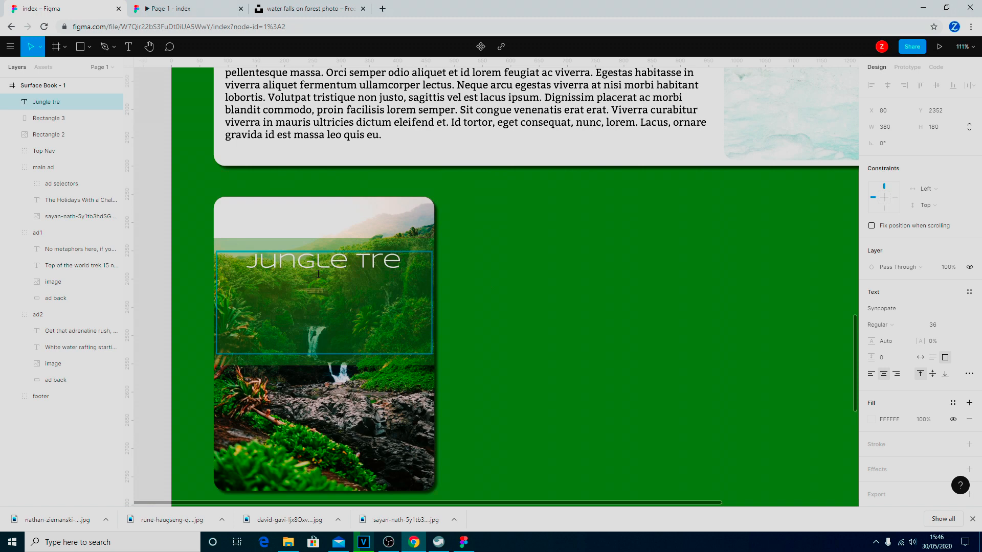
text(ks)
key(Return)
text(from)
key(Return)
text(£699)
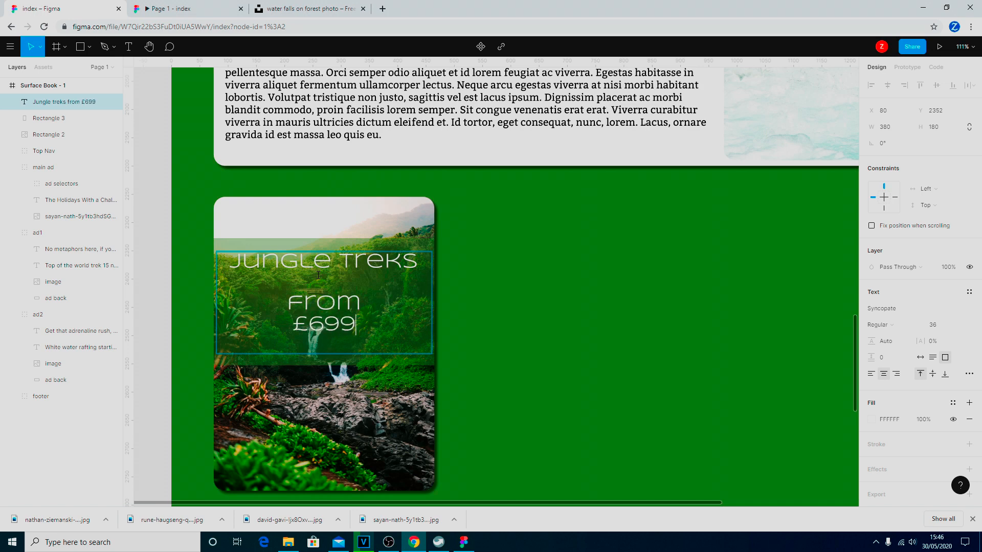
text(pp)
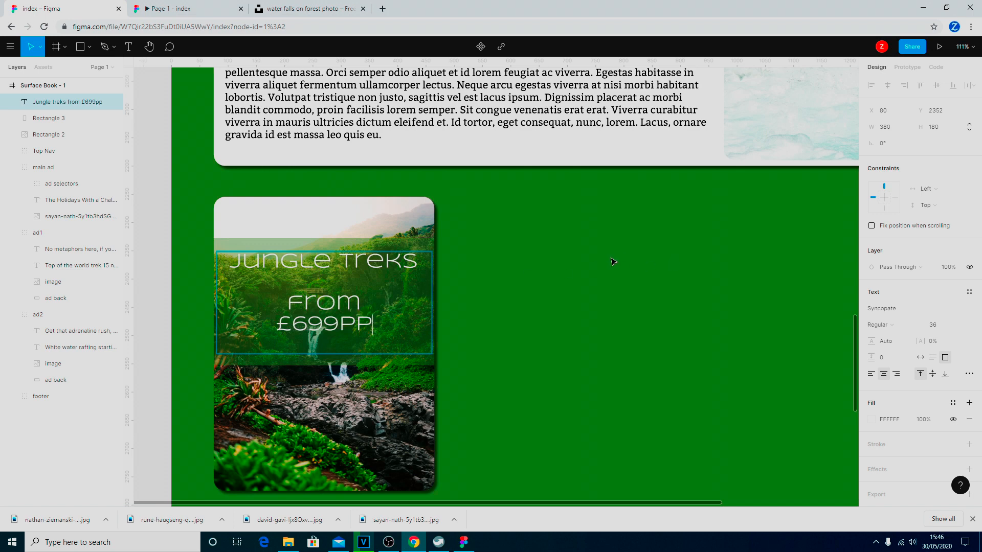
key(Escape)
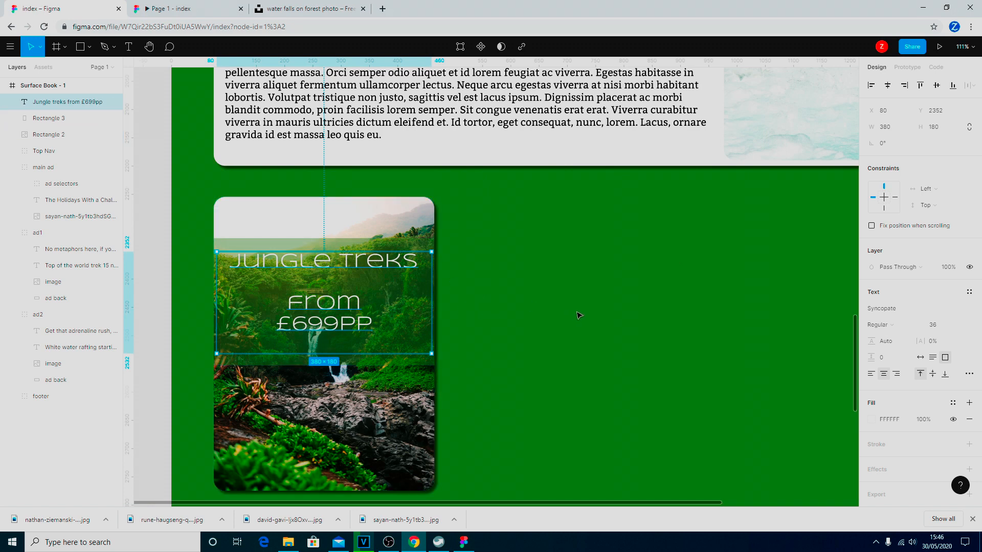
Nudge the Jungle Treks text box down to Y 2370 and deselect it.
key(Down)
key(Down)
key(Down)
key(Down)
key(Down)
key(Down)
key(Down)
key(Down)
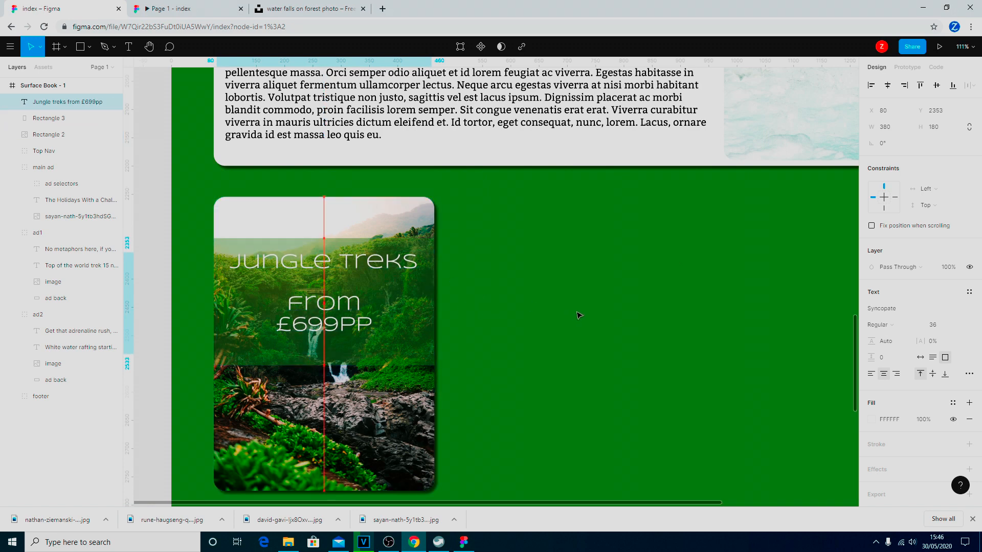
key(Down)
key(Down)
key(Down)
key(Down)
key(Down)
key(Down)
key(Down)
key(Down)
key(Down)
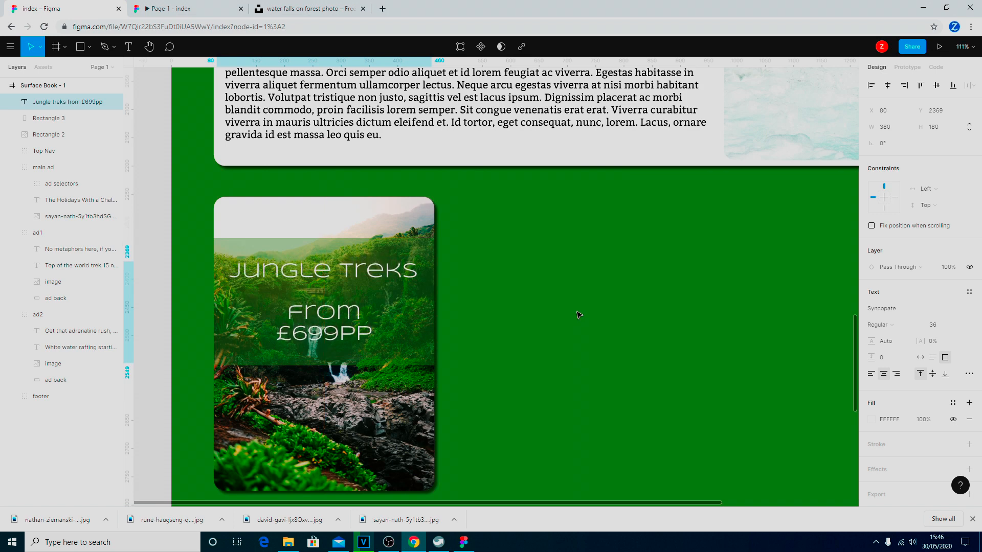
key(Down)
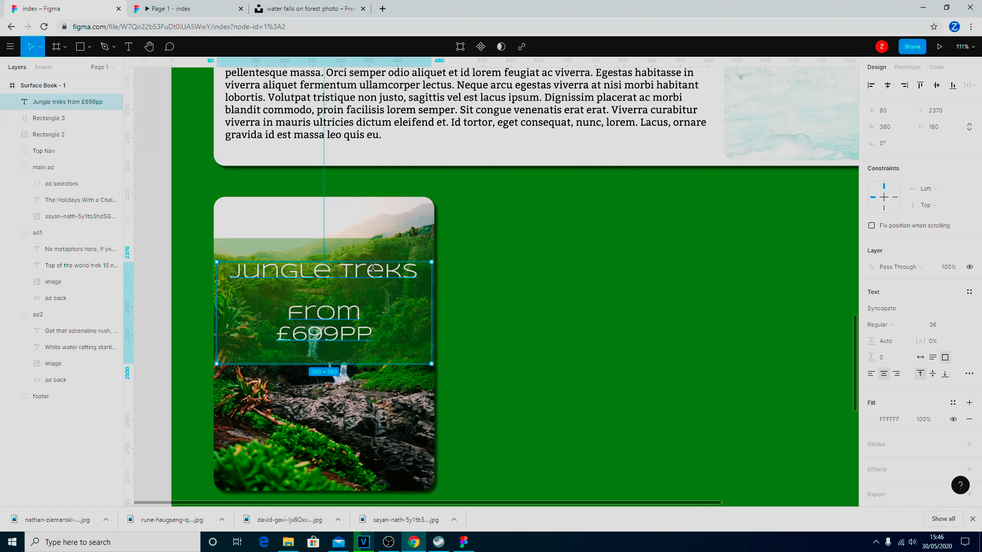
click(611, 372)
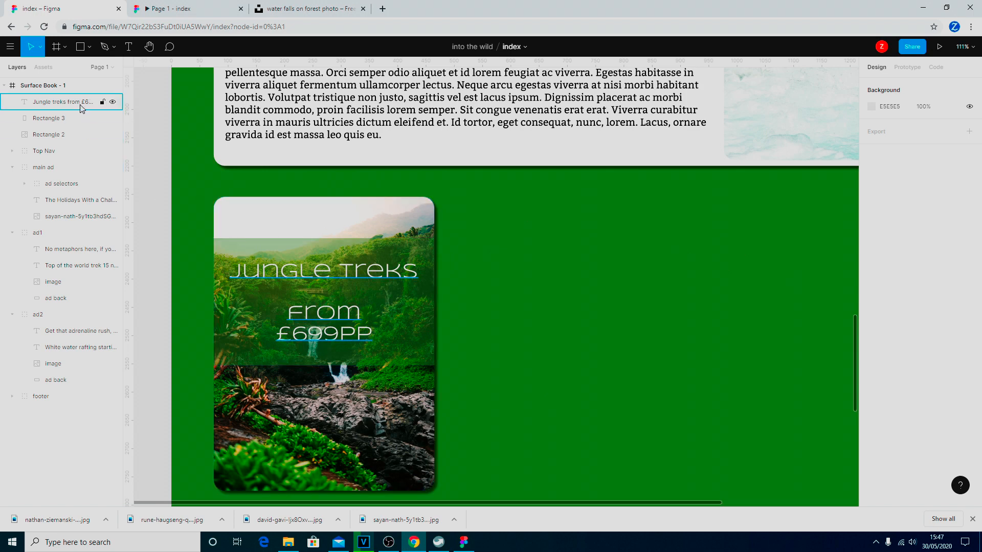
Group the Jungle Treks text, Rectangle 3 and Rectangle 2 into a single layer.
click(270, 217)
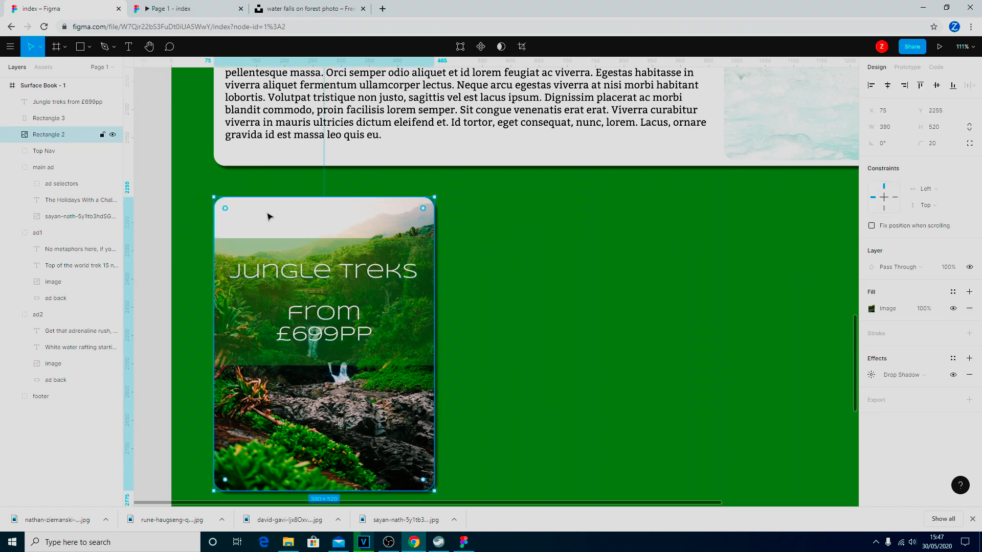
click(51, 118)
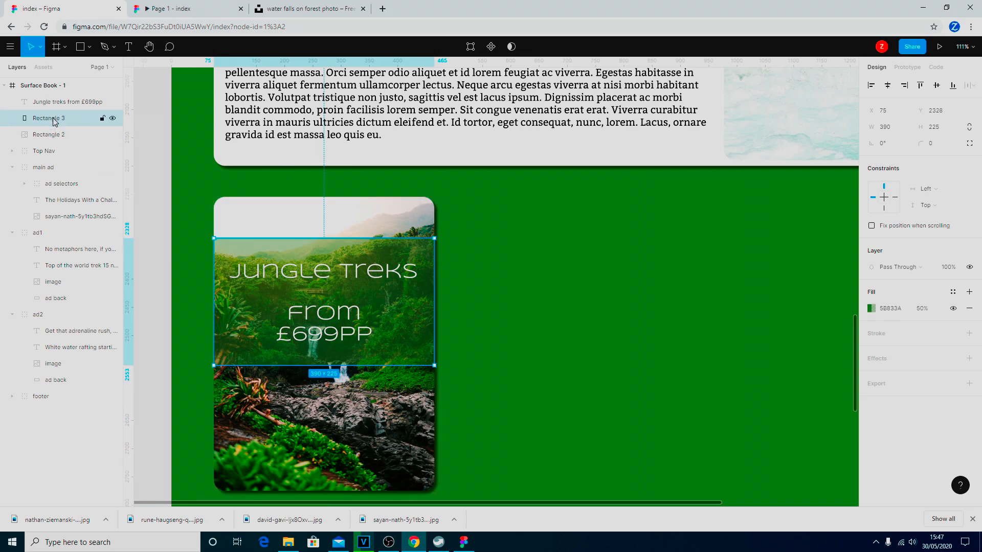
click(60, 107)
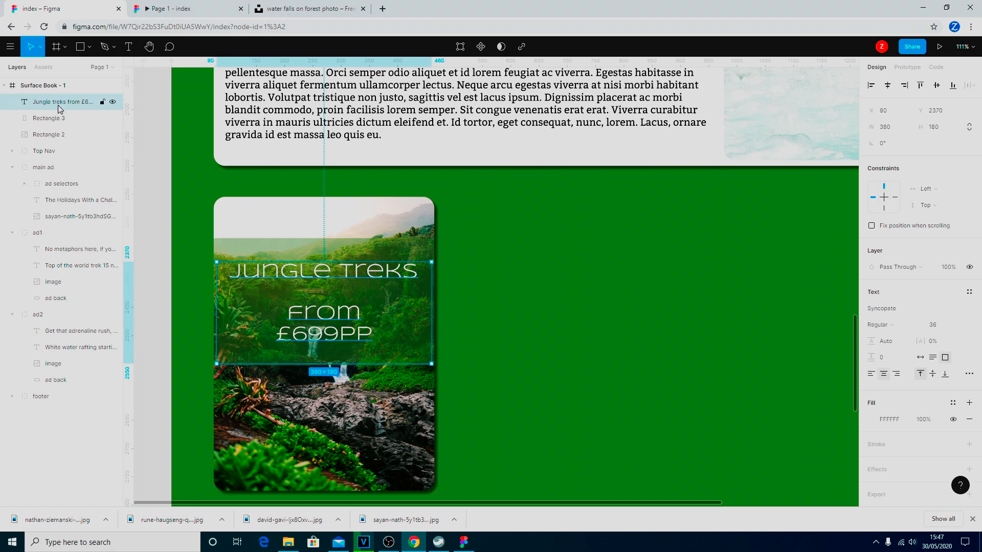
shift+click(57, 136)
right_click(57, 137)
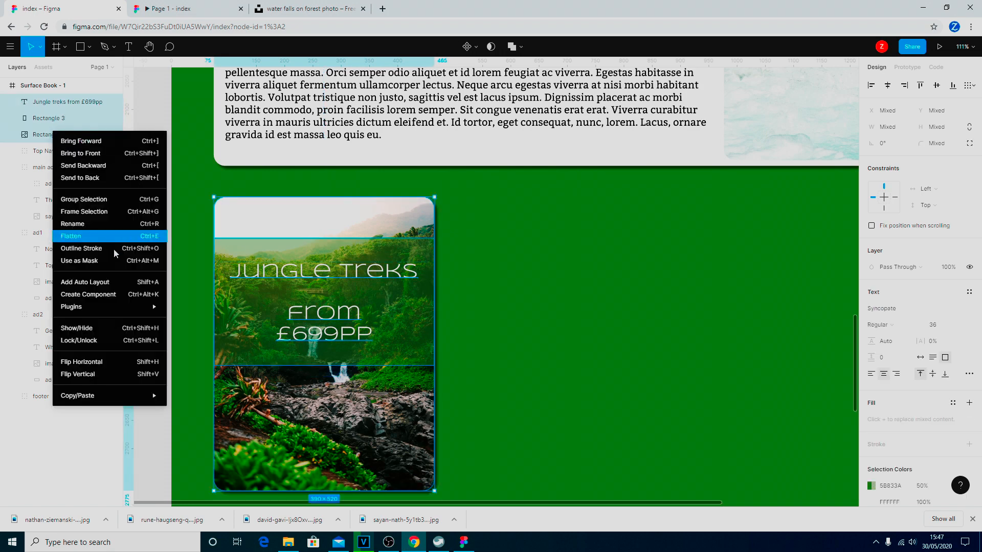
click(107, 199)
Rename the group to mini3-1 and move it just above footer in Layers.
click(10, 134)
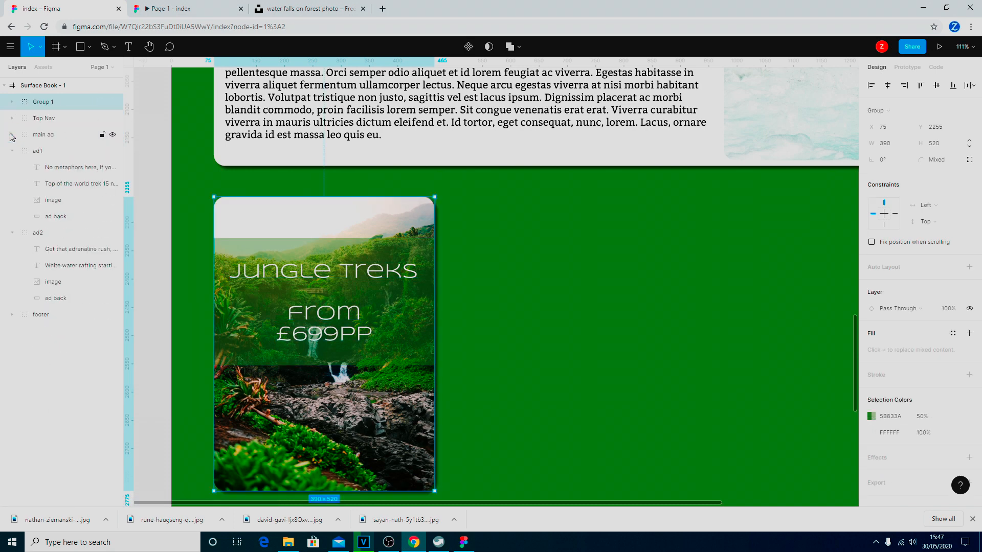
click(12, 151)
click(12, 168)
right_click(49, 105)
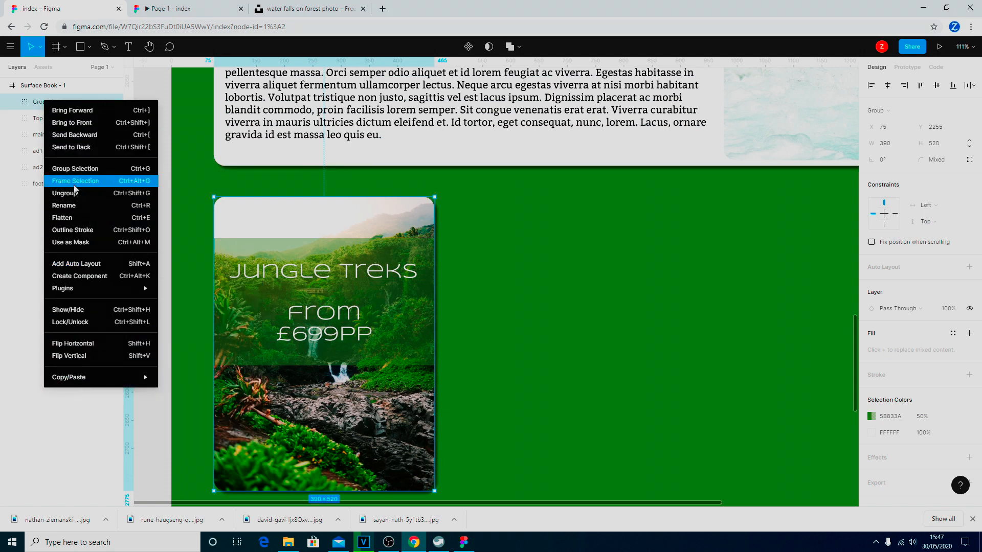
click(71, 206)
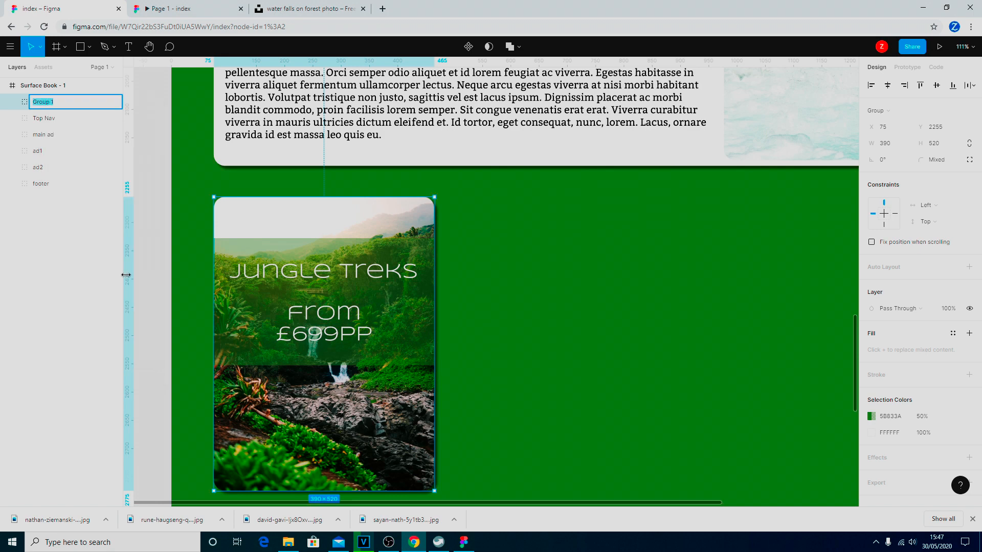
text(mini3-1)
key(Return)
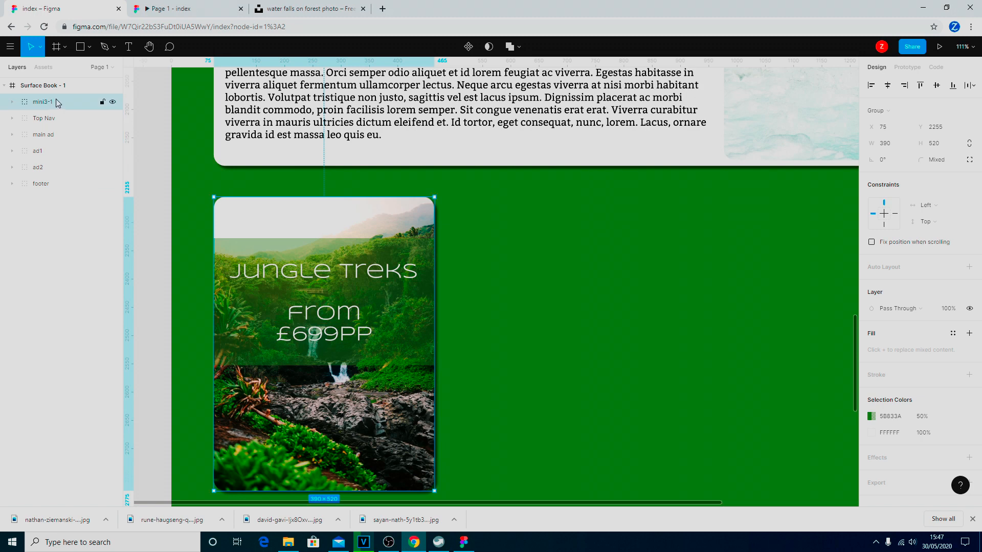
drag(56, 103, 49, 174)
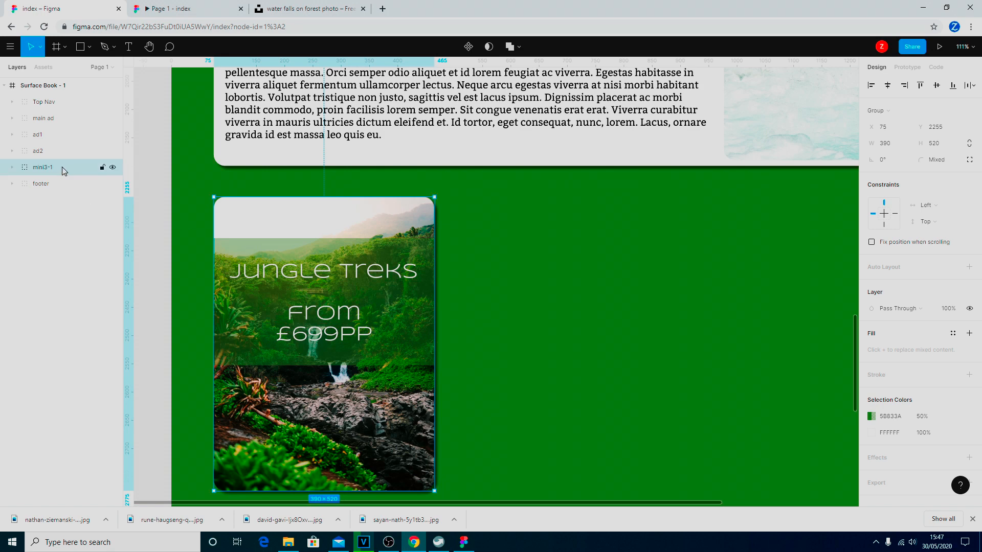
Paste two copies of the mini3-1 card and place them in the other columns.
key(ctrl+v)
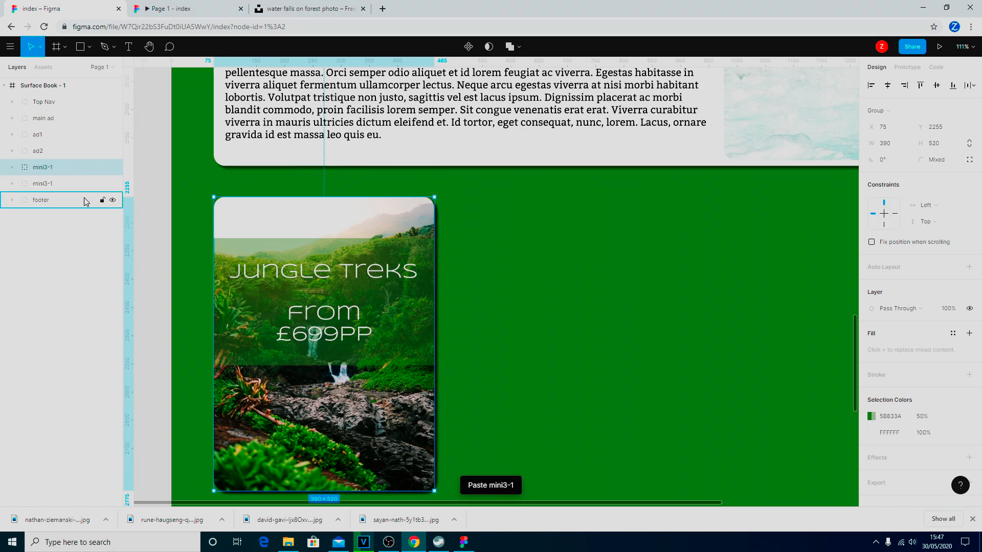
drag(365, 291, 665, 291)
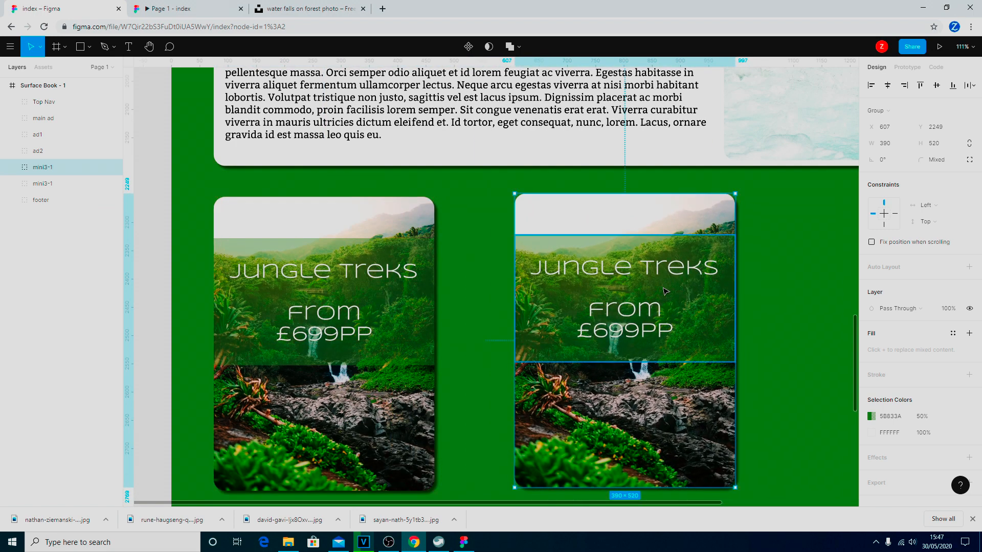
key(ctrl+v)
drag(664, 291, 801, 288)
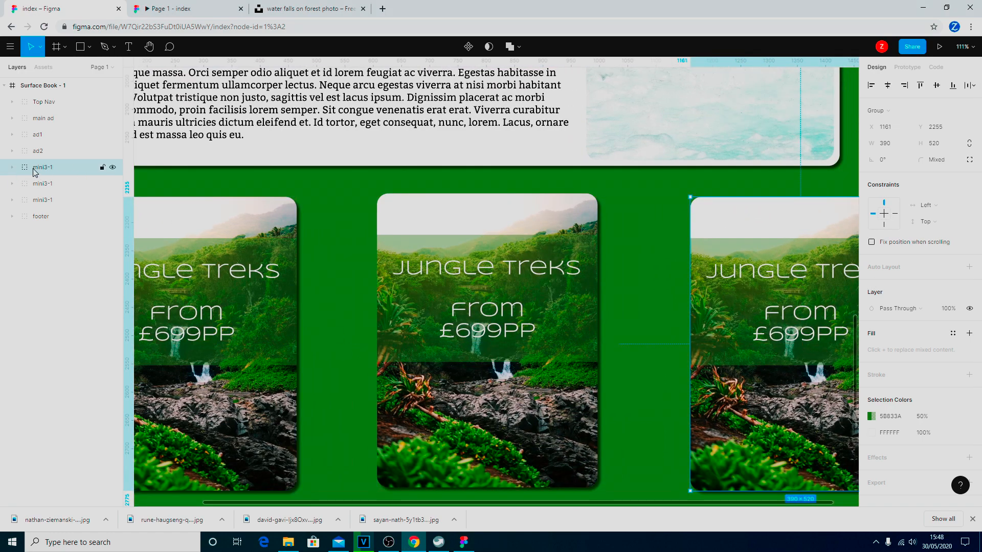
Rename the middle card's layer to mini3-2.
click(37, 184)
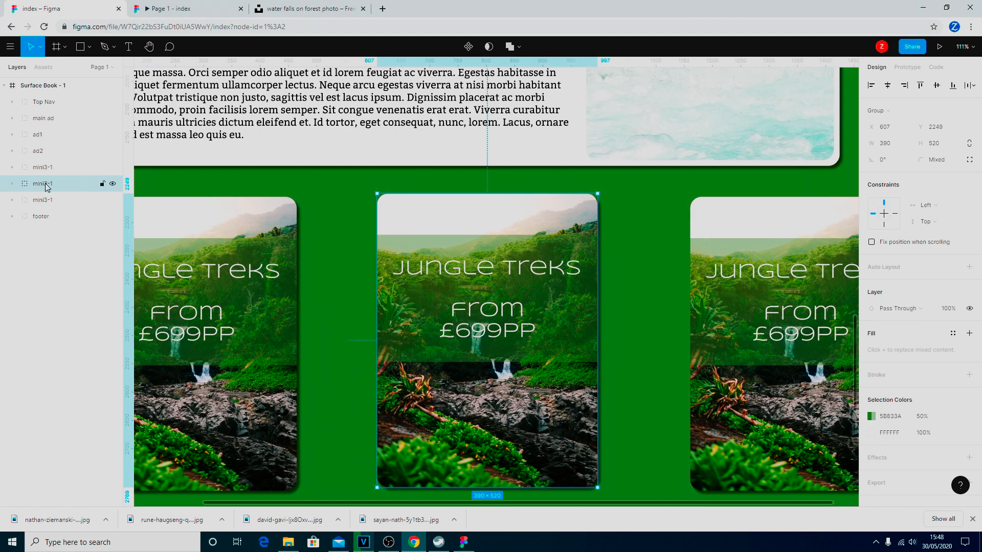
right_click(53, 187)
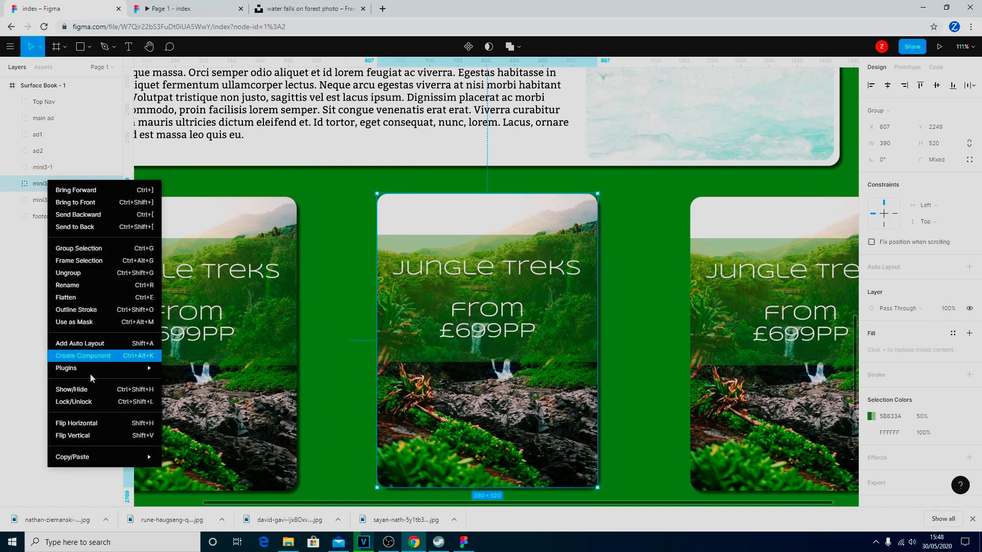
click(99, 286)
click(59, 185)
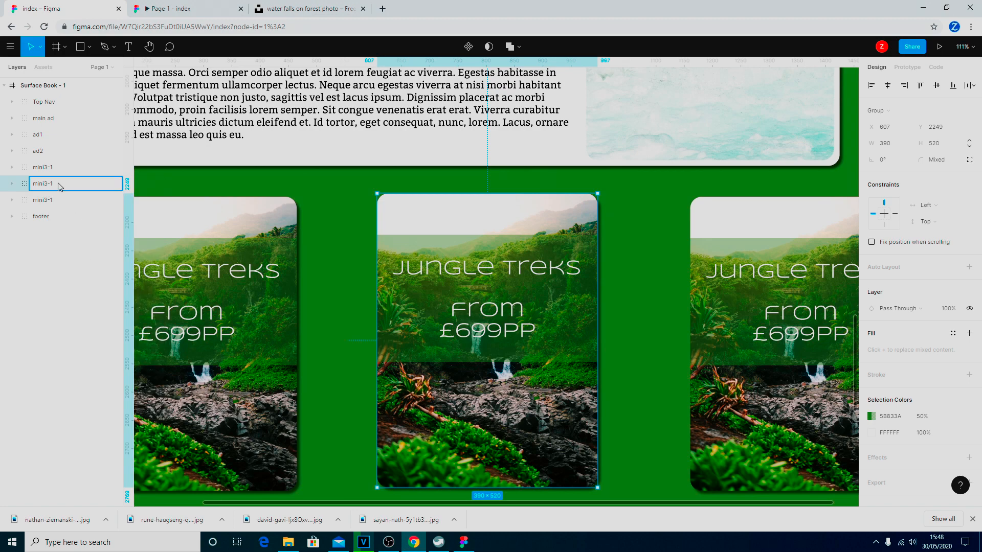
key(Return)
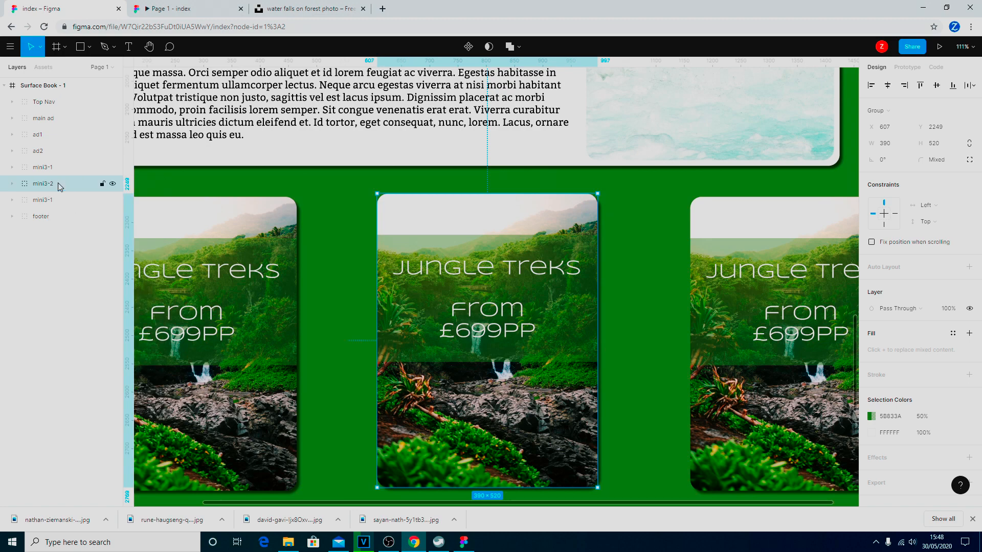
Reorder the card layers and rename the third card's layer to mini3-3.
click(28, 205)
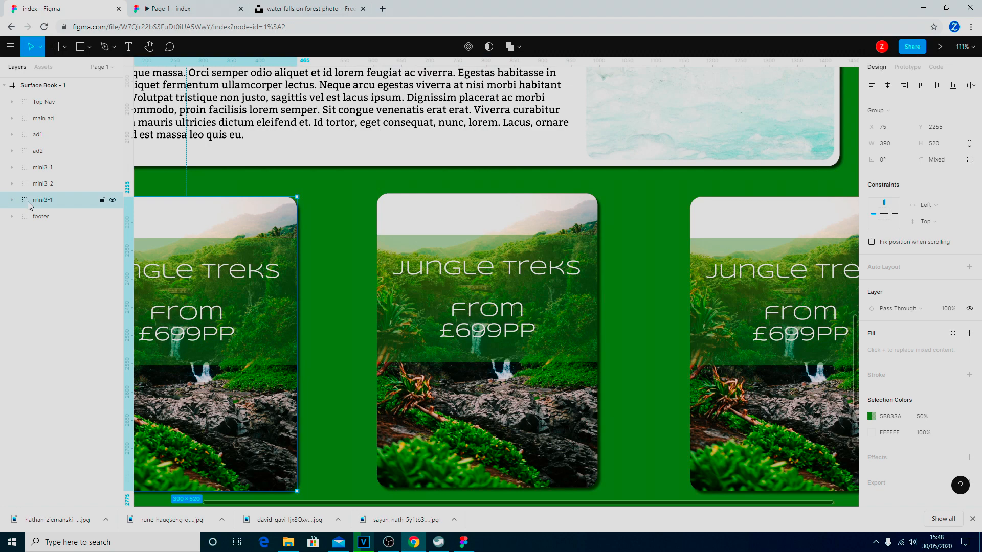
mouse_move(28, 204)
mouse_down()
mouse_move(36, 168)
mouse_move(51, 183)
mouse_move(39, 208)
mouse_up()
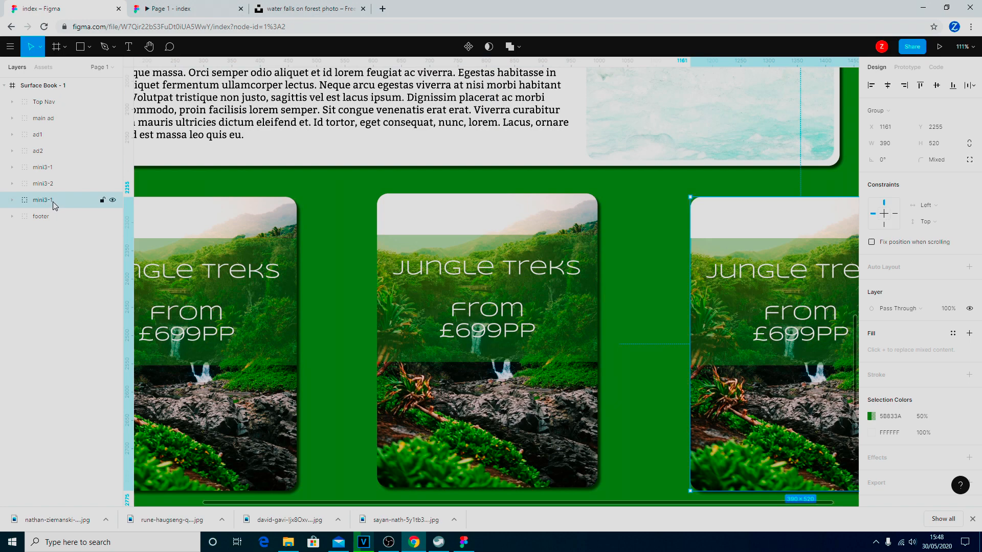
right_click(53, 203)
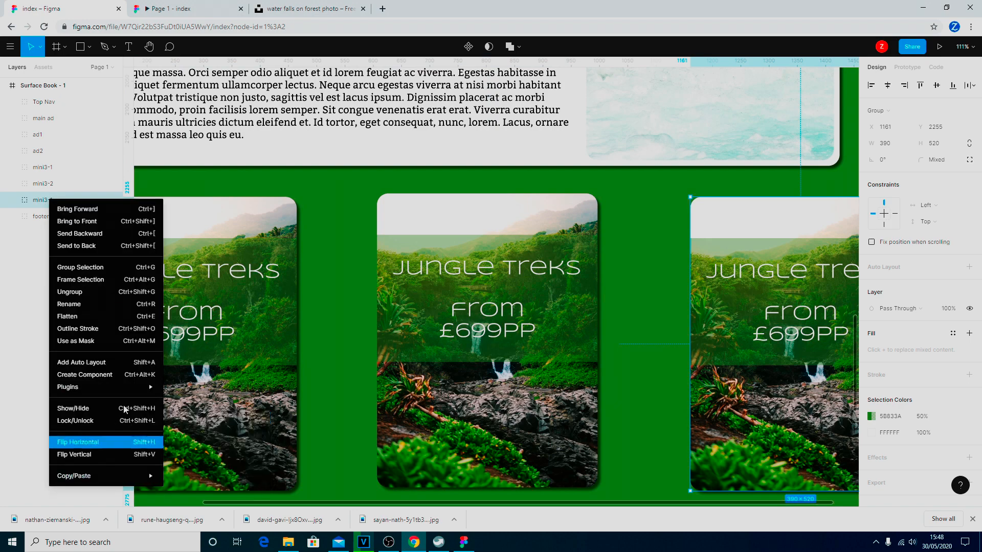
click(76, 304)
click(58, 201)
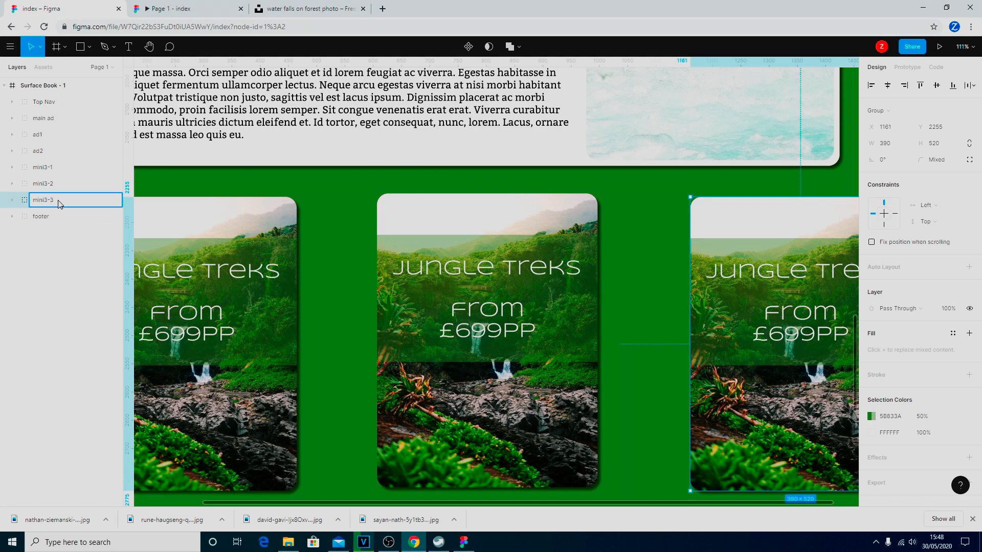
key(Return)
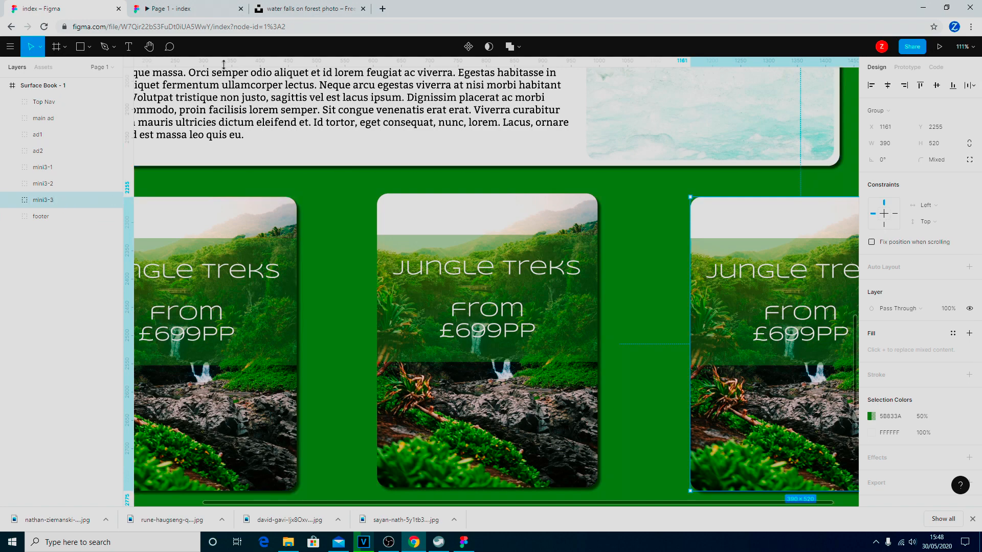
click(49, 87)
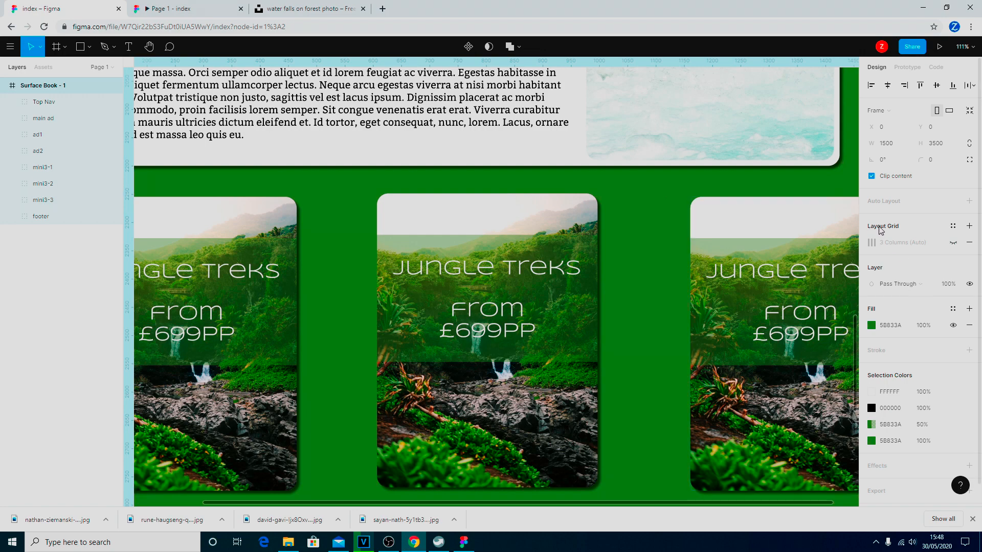
Turn on the 3-column layout grid and undo an accidental page-frame move.
click(953, 244)
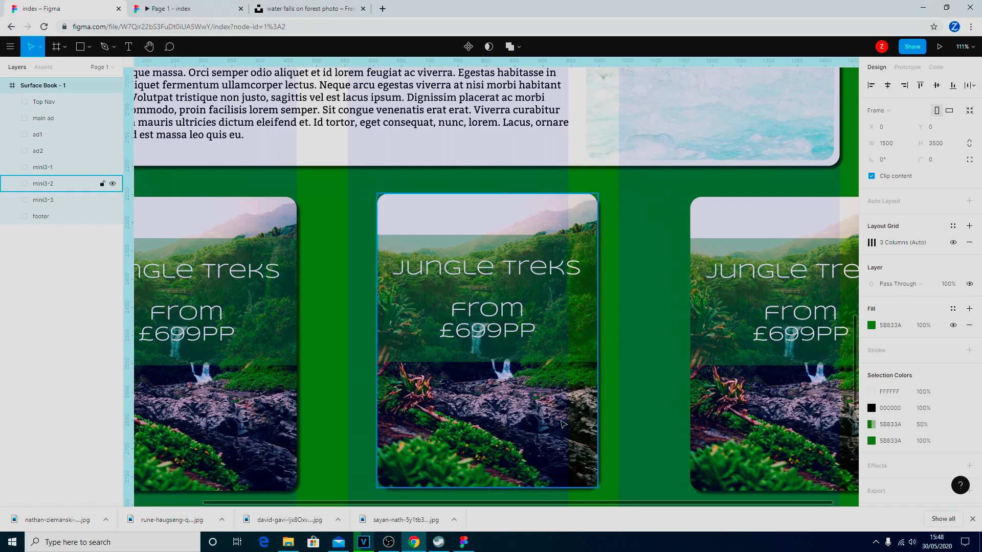
drag(583, 405, 524, 394)
key(ctrl+z)
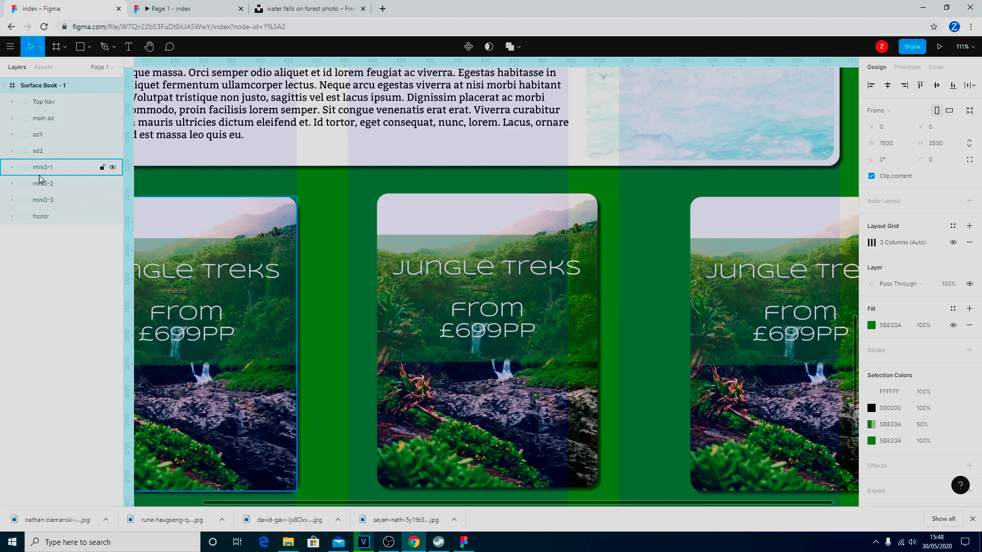
Nudge the middle card mini3-2 left to centre it on the page.
click(40, 189)
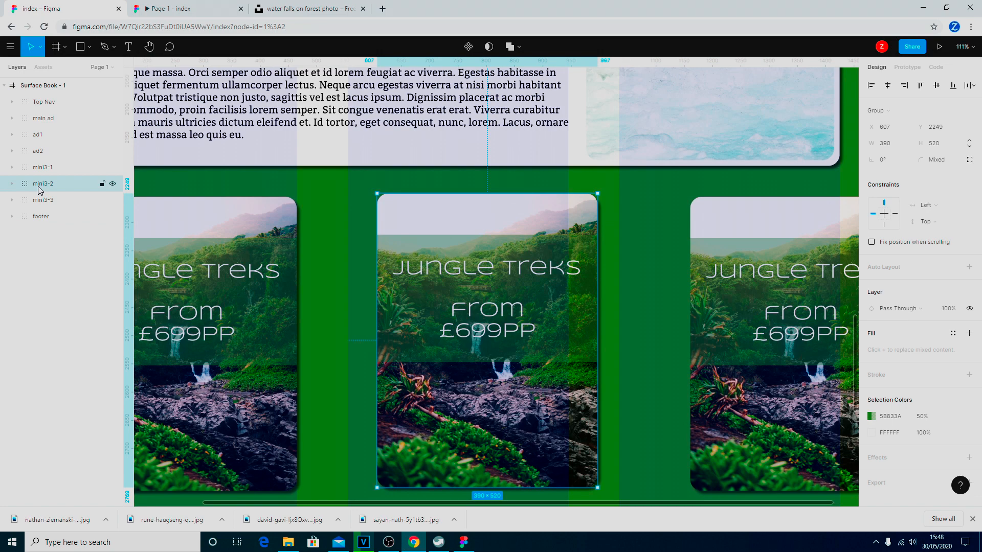
key(Left)
key(Left)
key(Left)
key(Left)
key(Left)
key(Left)
key(Left)
key(Left)
key(Left)
key(Left)
key(Left)
key(Left)
key(Left)
key(Left)
key(Left)
key(Left)
key(Left)
key(Left)
key(Left)
key(Left)
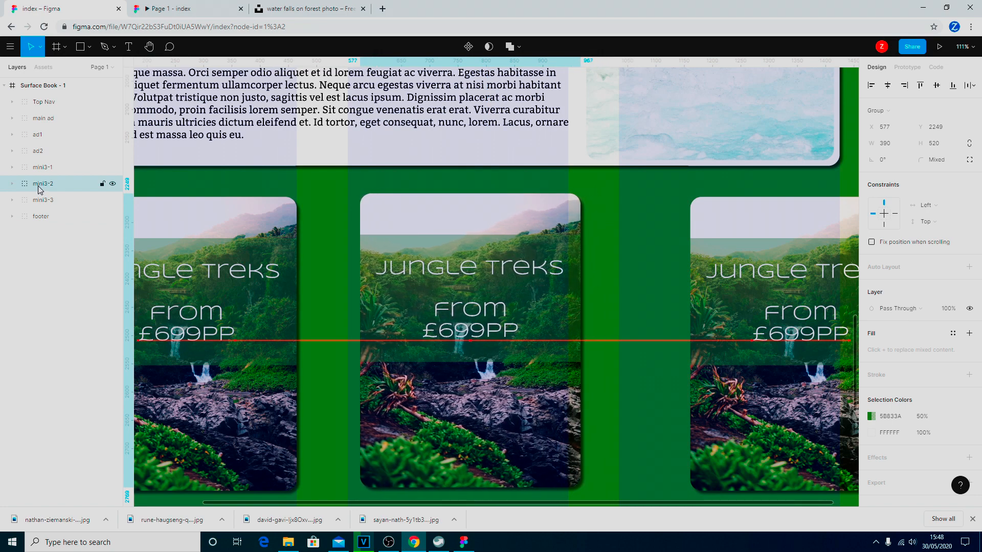
key(Left)
key(Left)
key(Left)
key(Left)
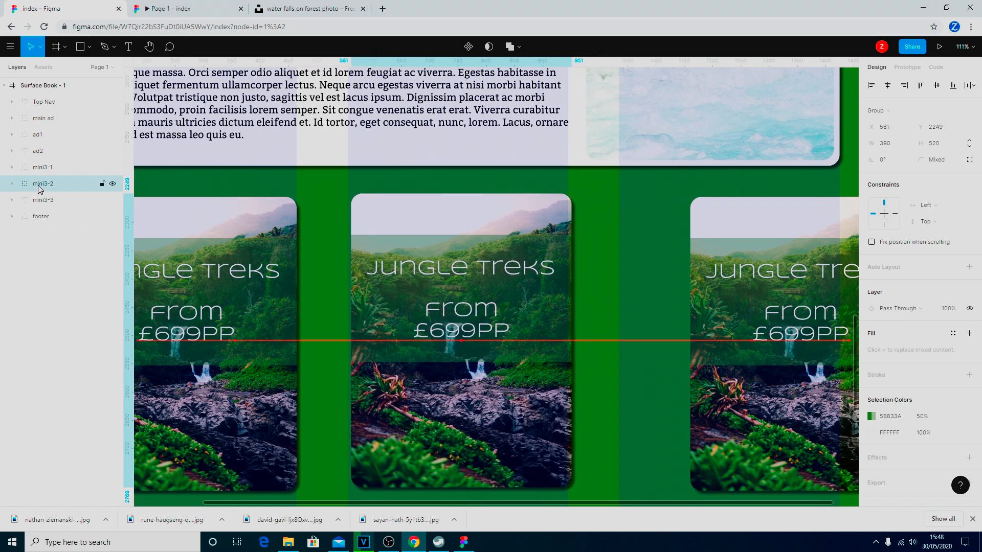
key(Left)
key(Left)
key(Left)
key(Left)
key(Left)
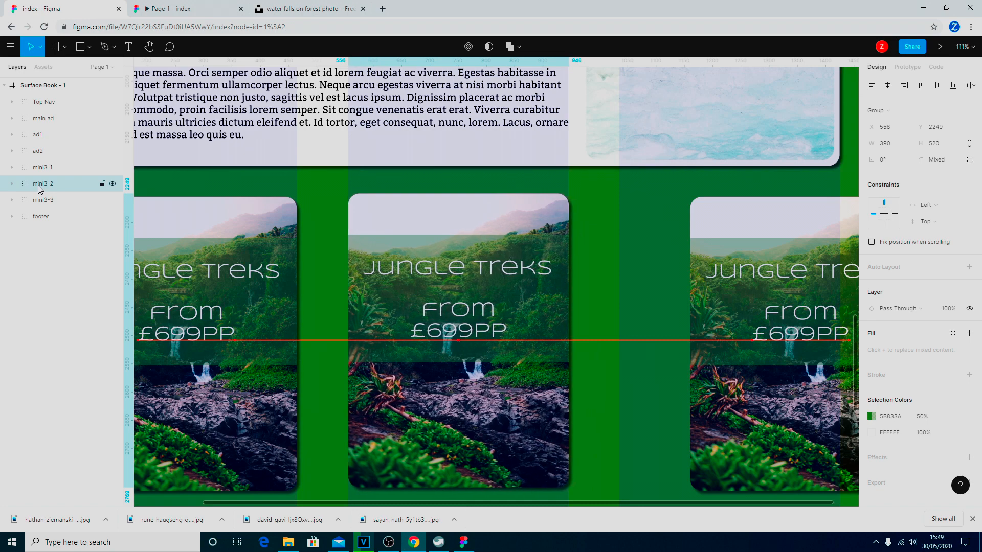
key(Up)
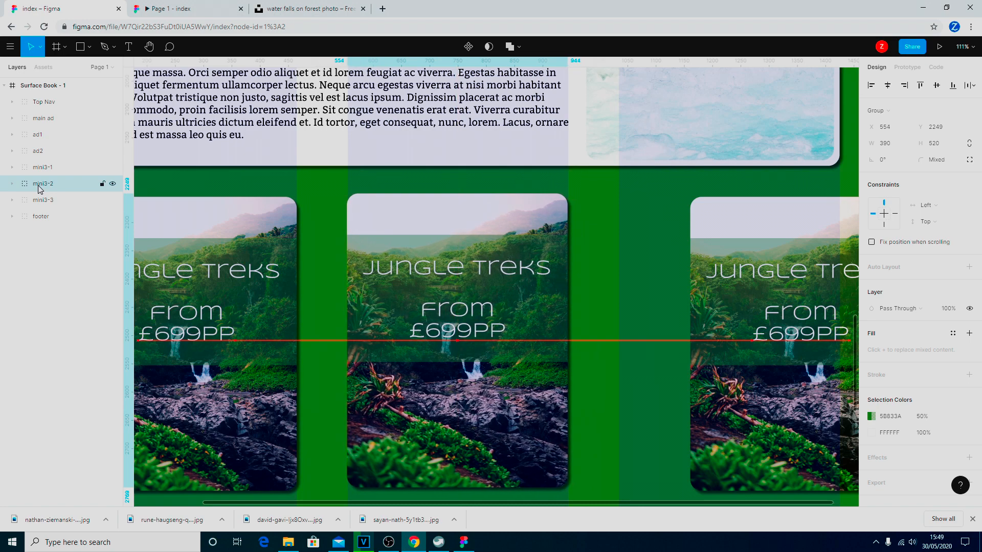
key(Down)
key(Down)
key(Down)
key(Down)
key(Down)
key(Down)
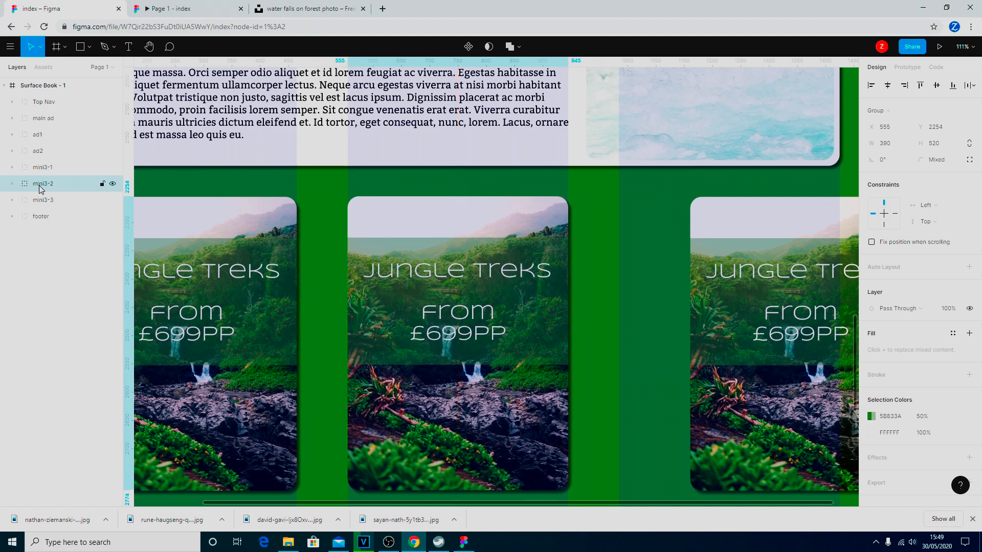
mouse_move(465, 220)
mouse_down()
mouse_move(463, 228)
mouse_move(465, 219)
mouse_up()
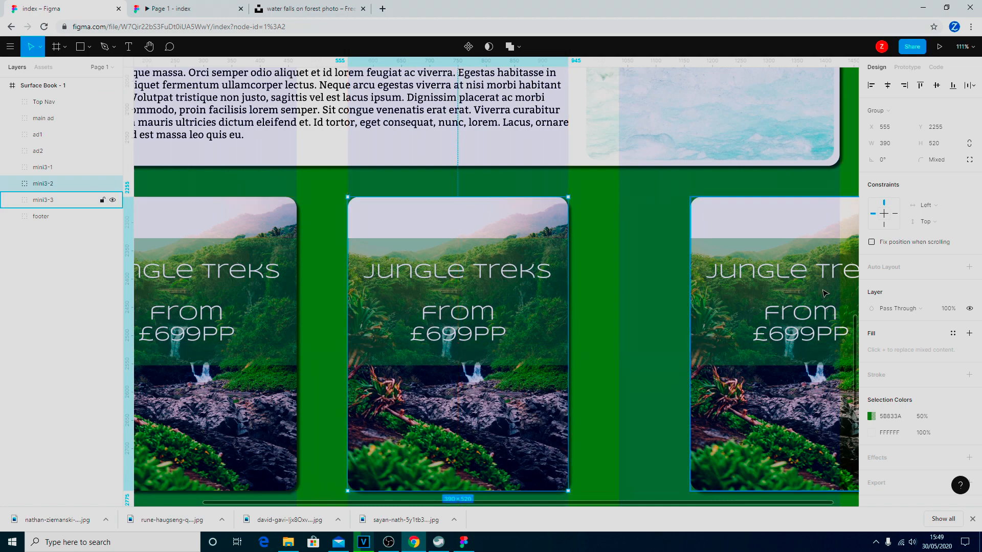
Slide the third card mini3-3 left so the three cards are evenly spaced.
drag(772, 238, 706, 230)
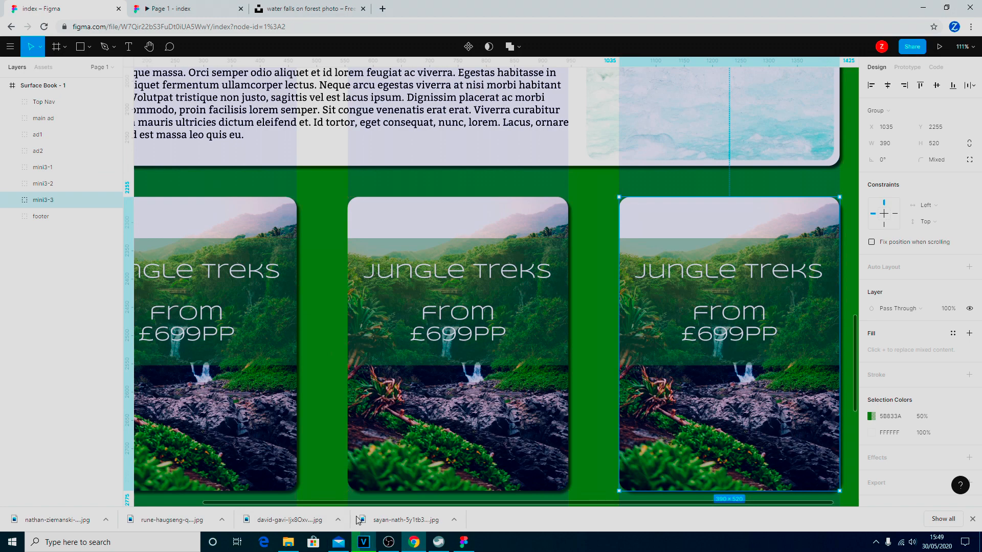
drag(311, 504, 210, 498)
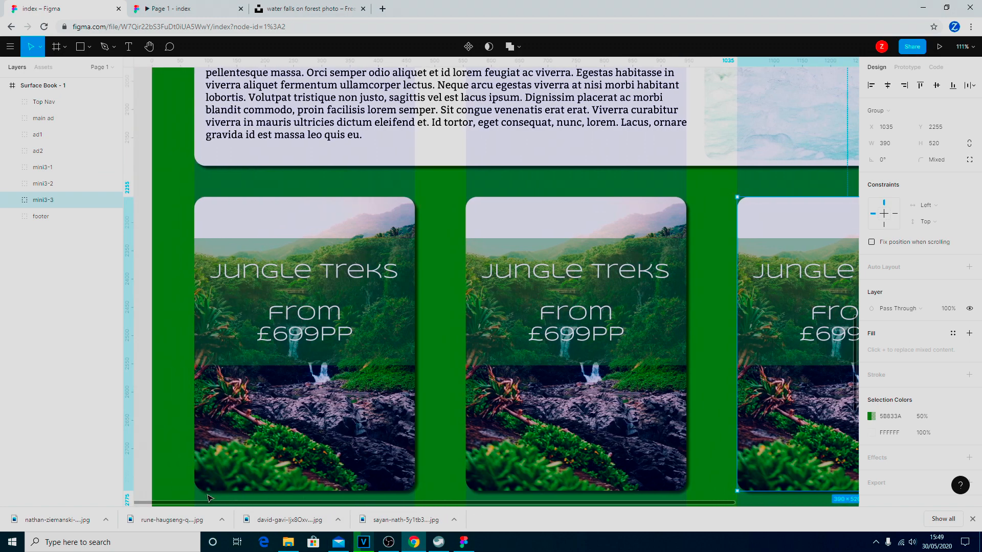
scroll(508, 228, down, 10)
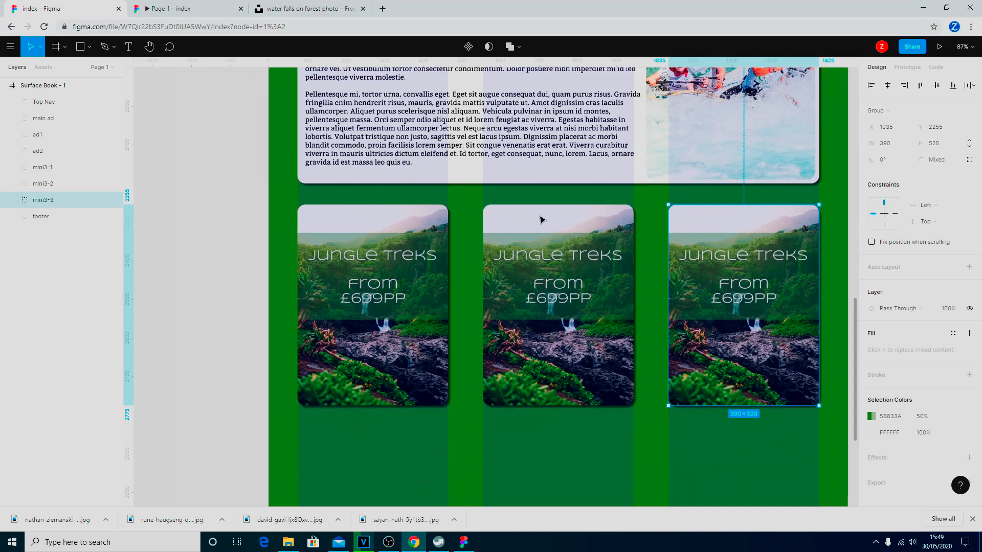
scroll(555, 199, up, 5)
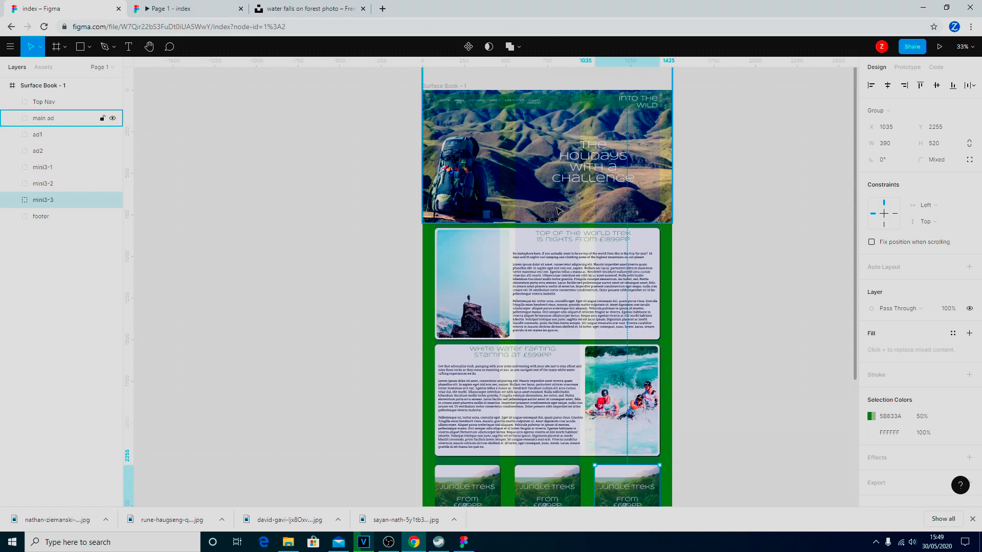
scroll(559, 216, down, 1)
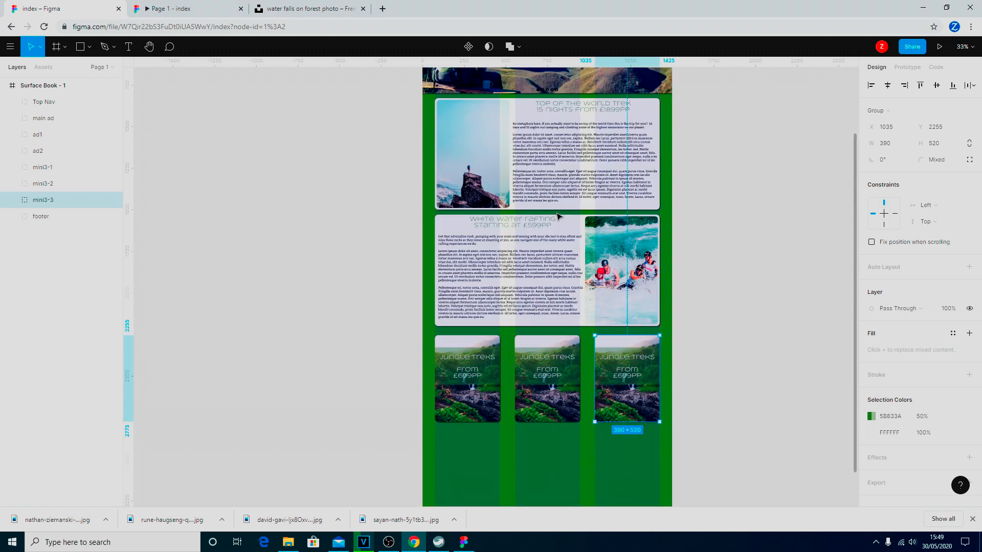
Raise mini3-1, mini3-2 and mini3-3 so their top edges line up at Y 2230.
click(462, 390)
drag(462, 391, 462, 387)
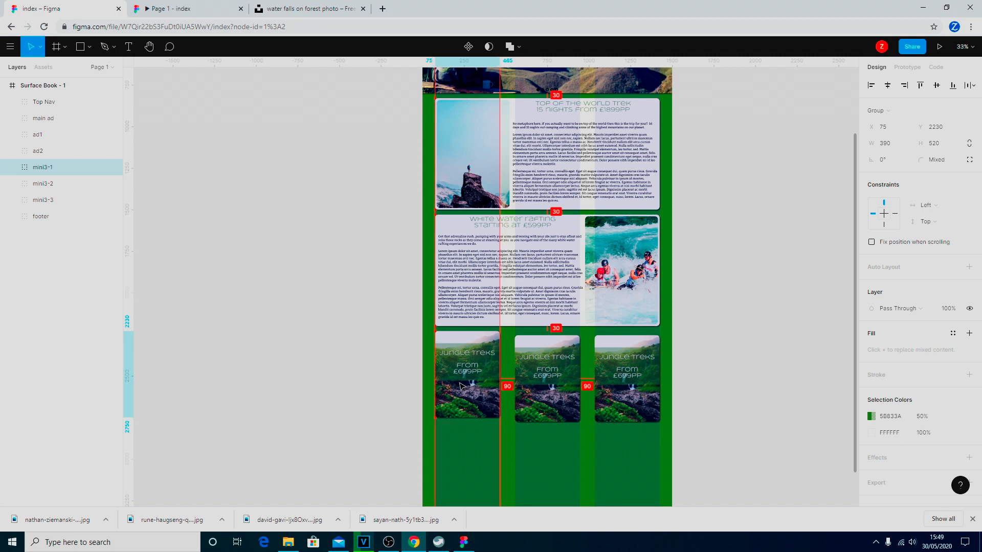
click(533, 366)
drag(533, 367, 533, 363)
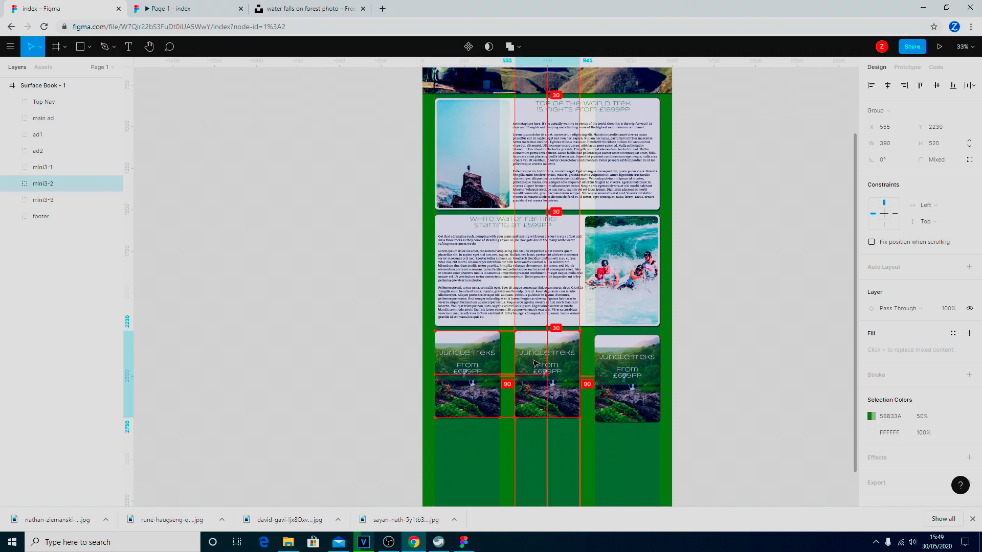
click(635, 376)
drag(634, 376, 634, 372)
Select the middle card's image layer, Rectangle 2.
scroll(604, 376, up, 5)
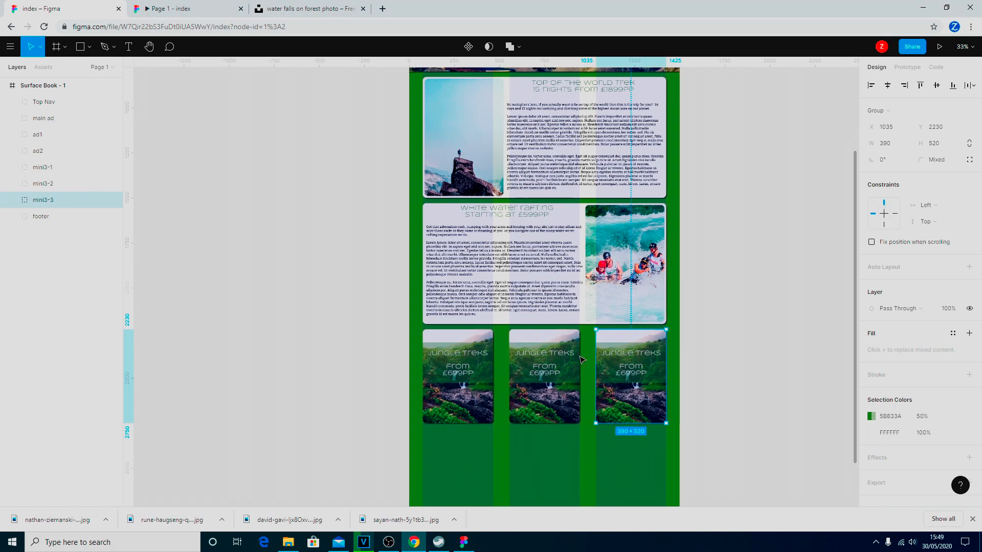
click(790, 337)
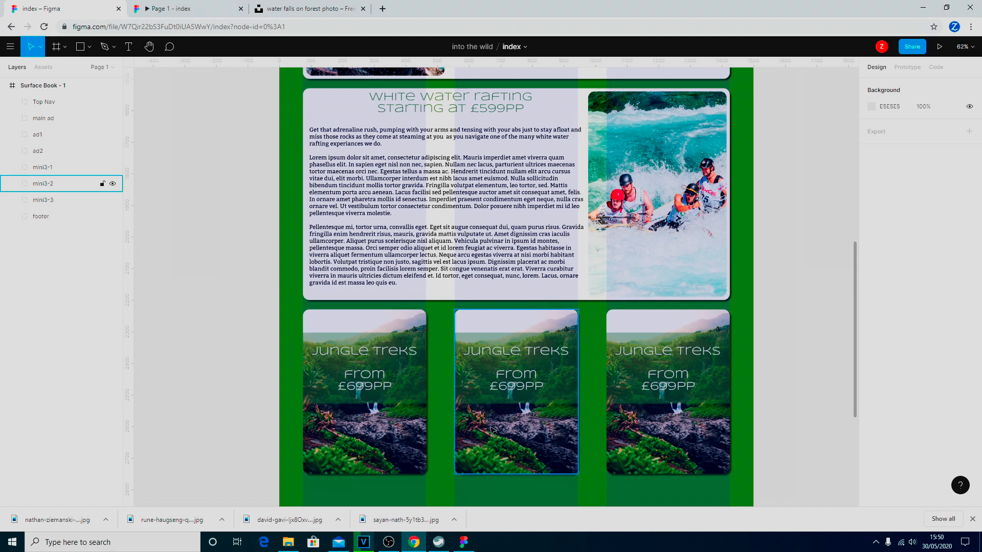
click(520, 433)
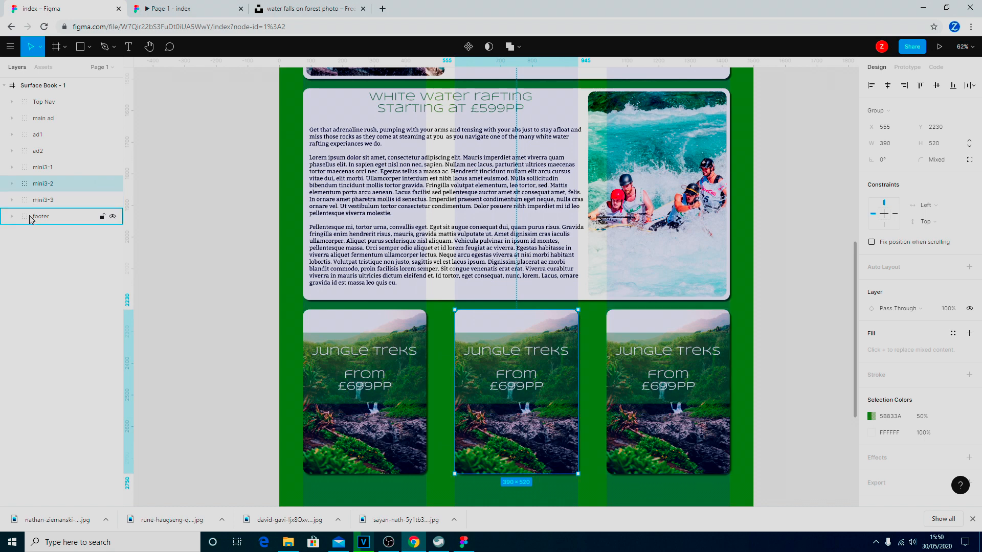
click(11, 184)
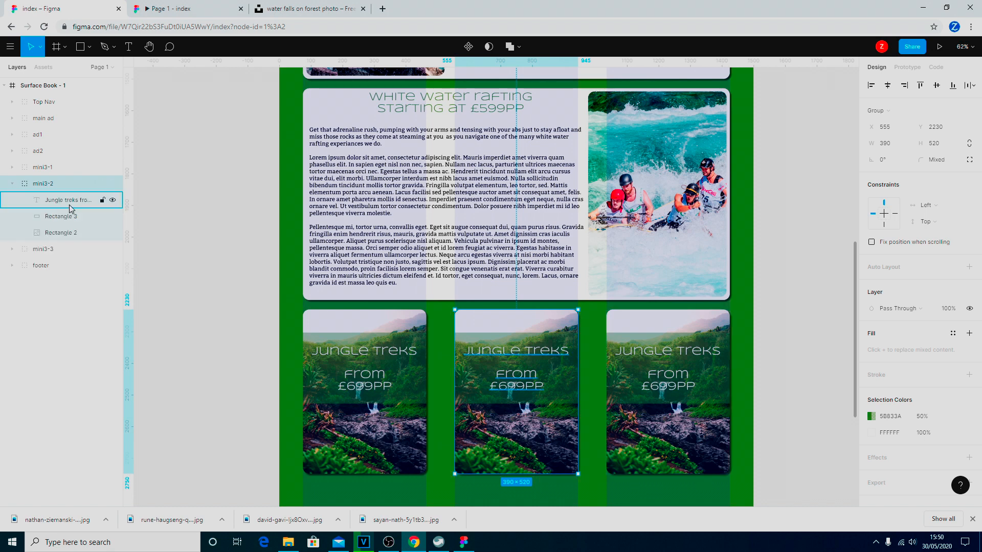
click(62, 239)
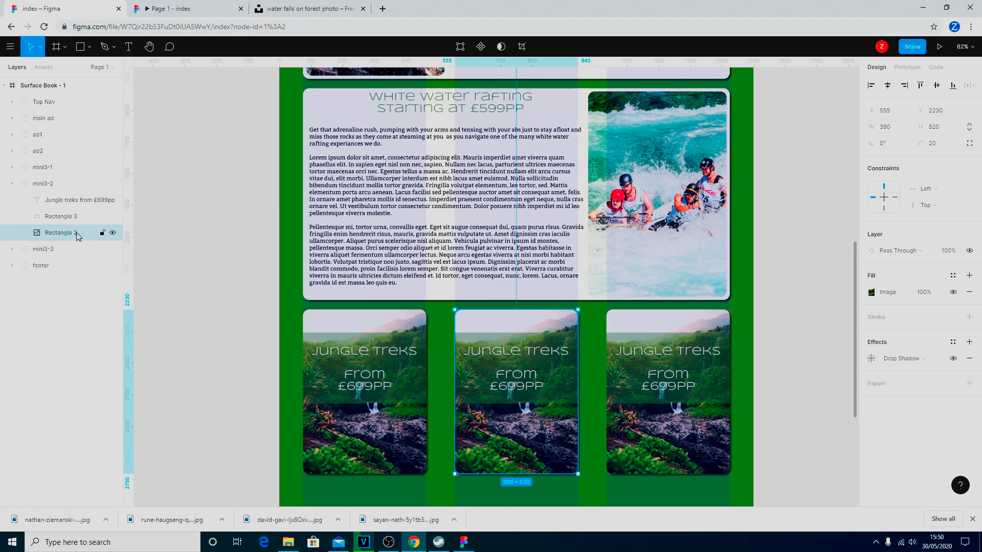
Download the fox-in-snow photo from the Unsplash collection at Large size.
click(297, 13)
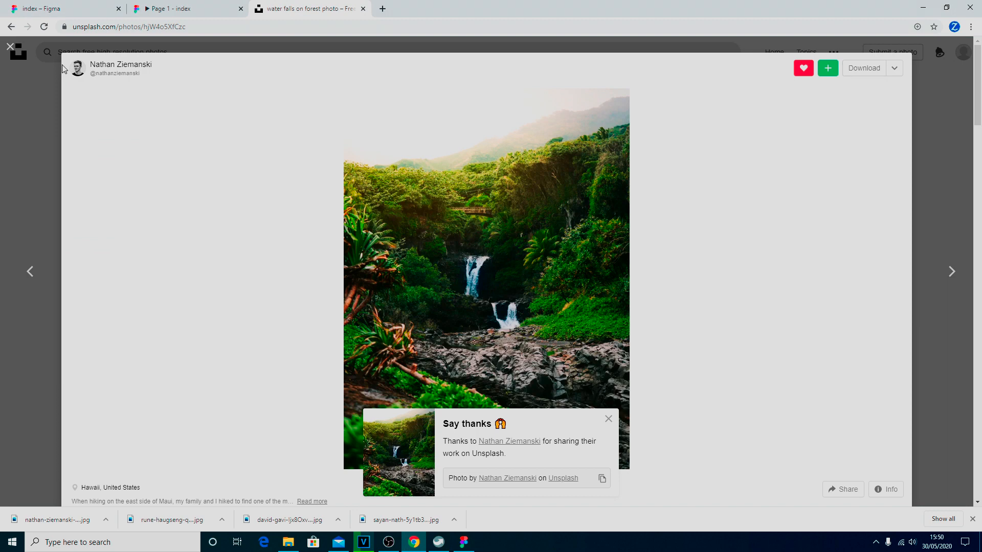
click(10, 46)
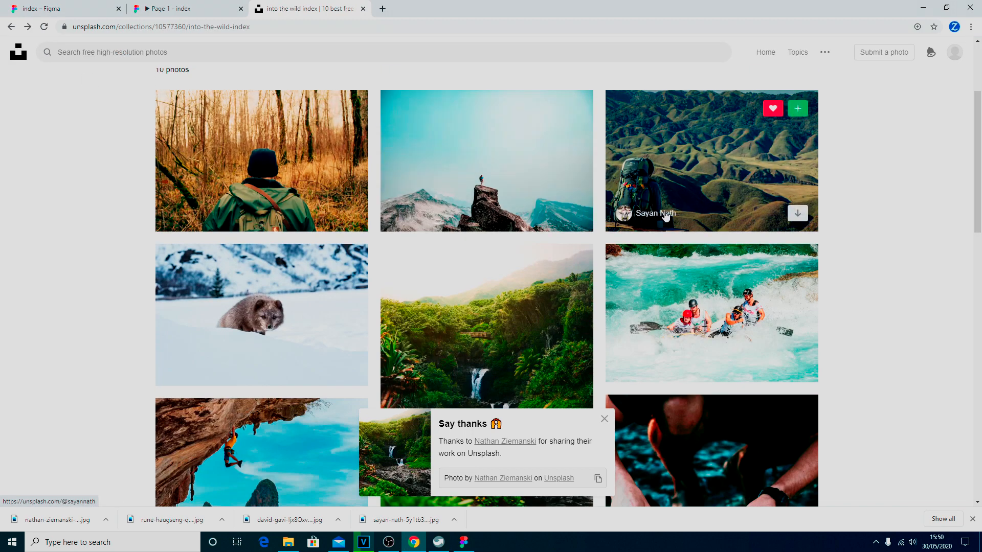
click(294, 323)
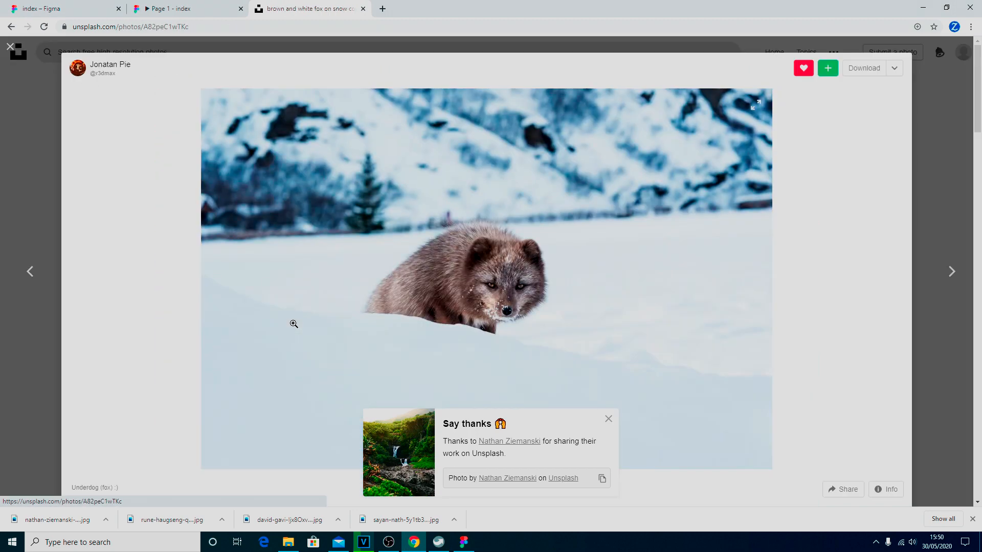
click(891, 73)
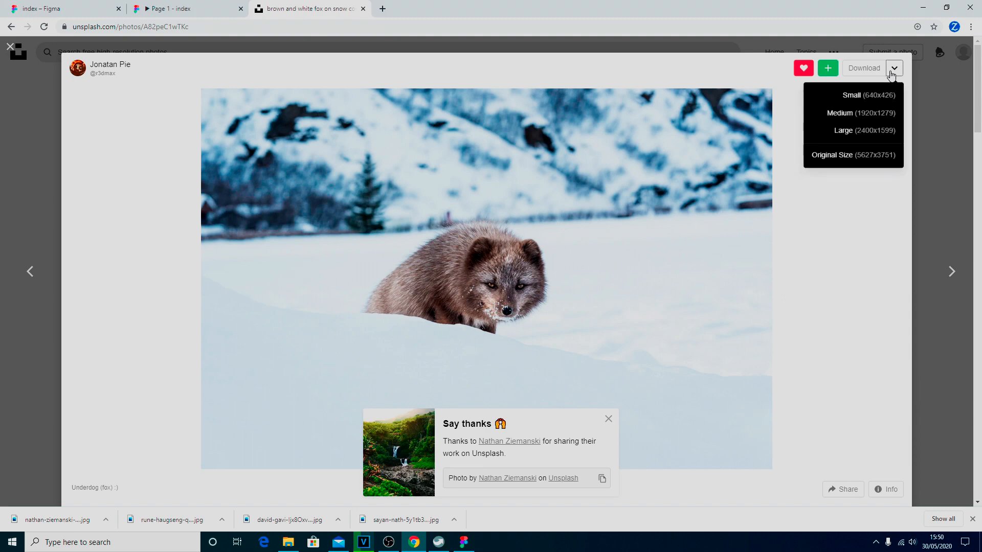
click(869, 134)
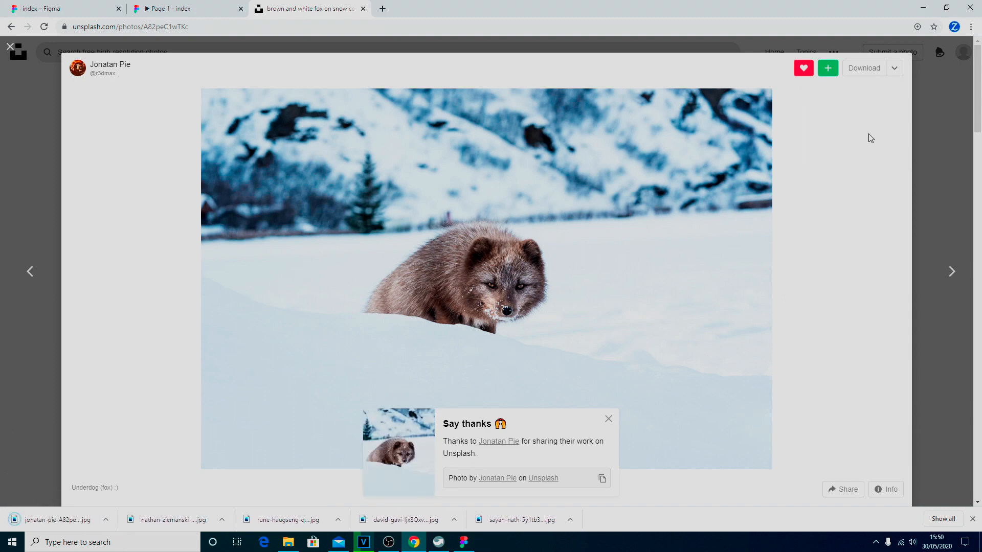
click(11, 48)
Download the campfire photo at Large size and go back to the Figma design.
scroll(665, 204, down, 7)
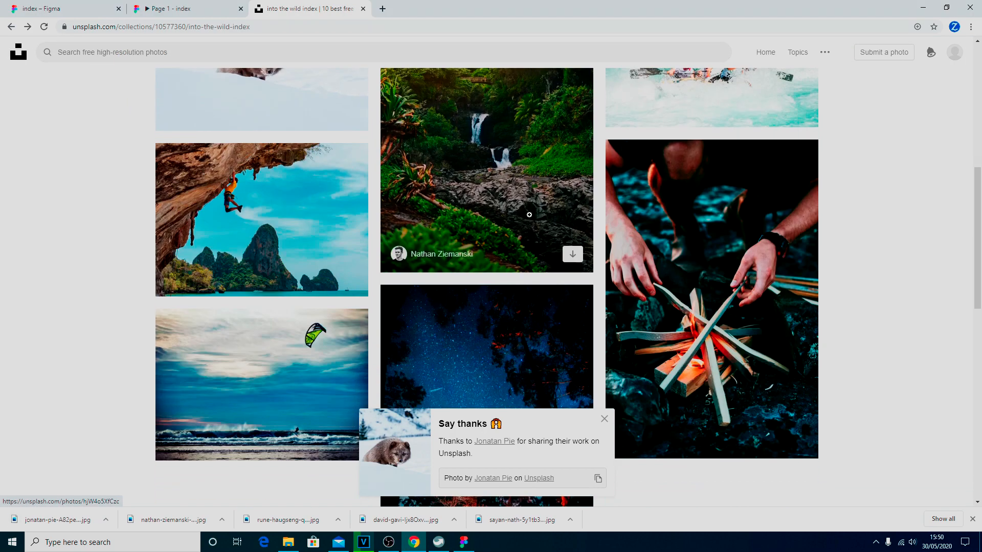
click(674, 196)
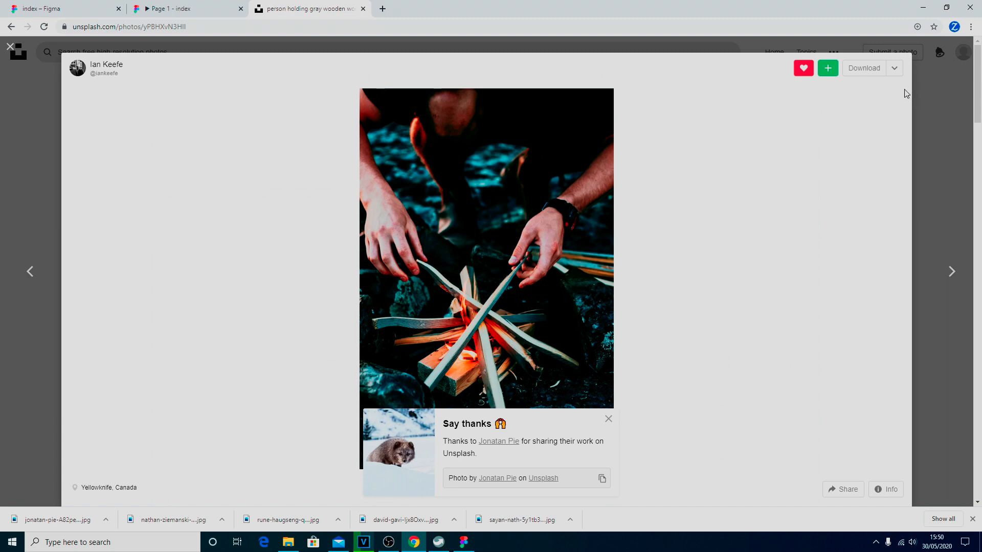
click(894, 71)
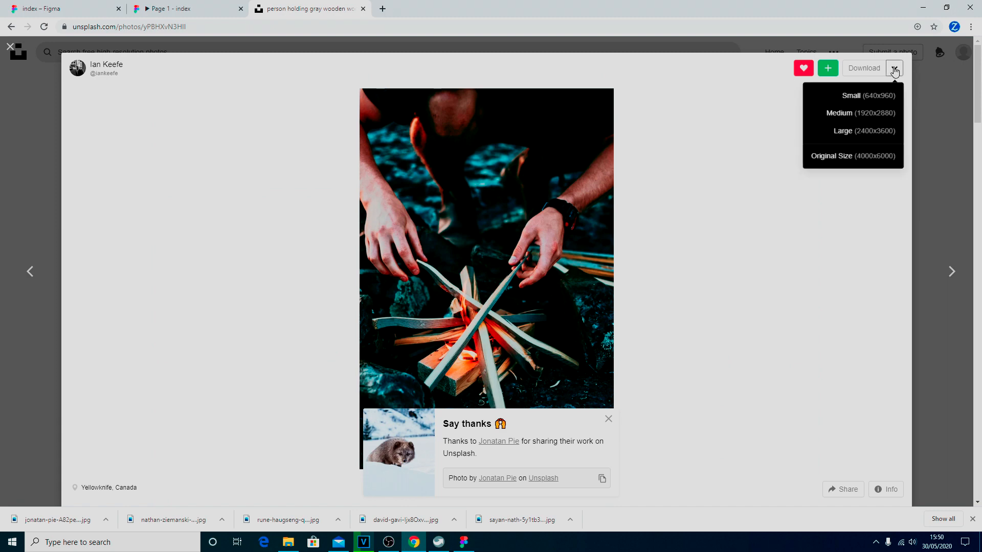
click(862, 134)
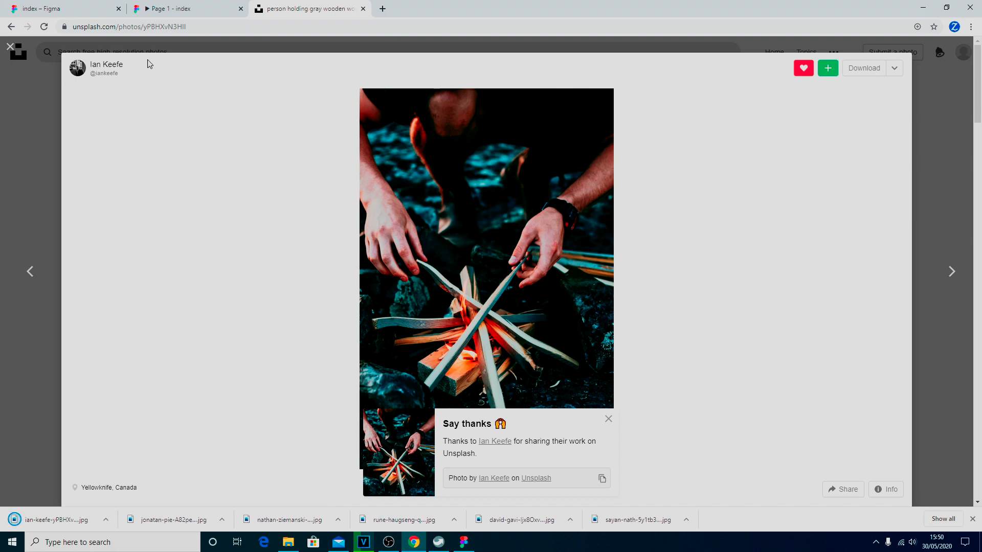
click(77, 9)
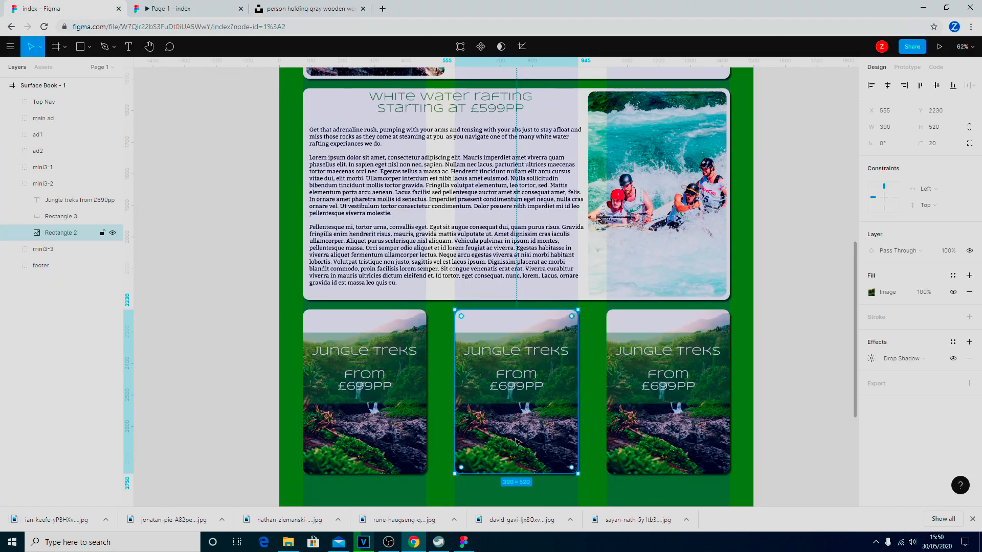
Place the snowy wolf photo as the middle card's image fill.
click(88, 48)
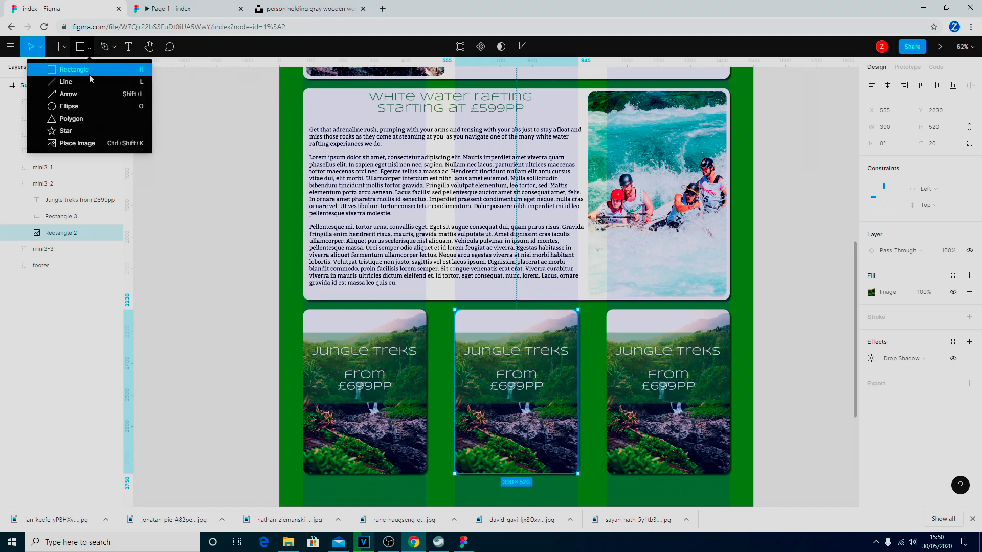
click(77, 143)
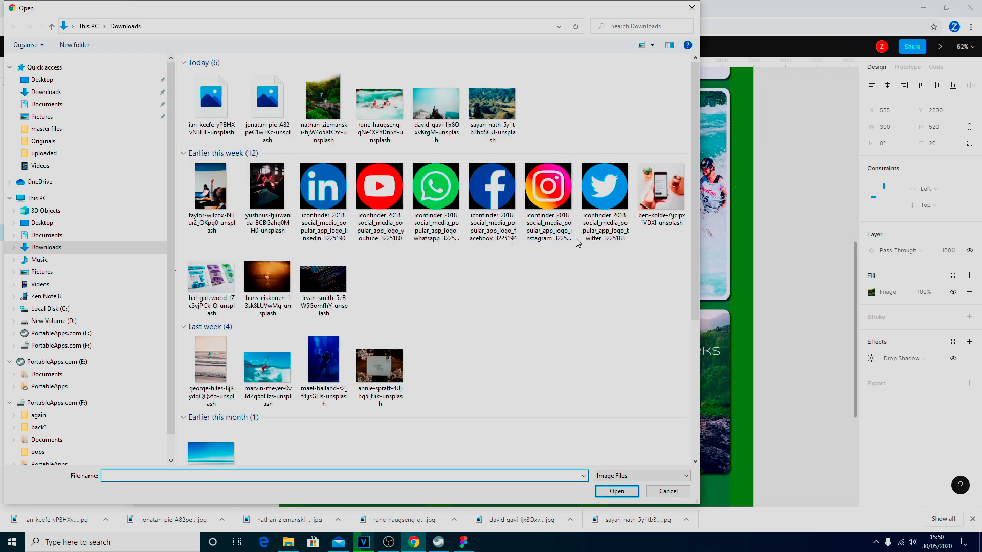
click(263, 105)
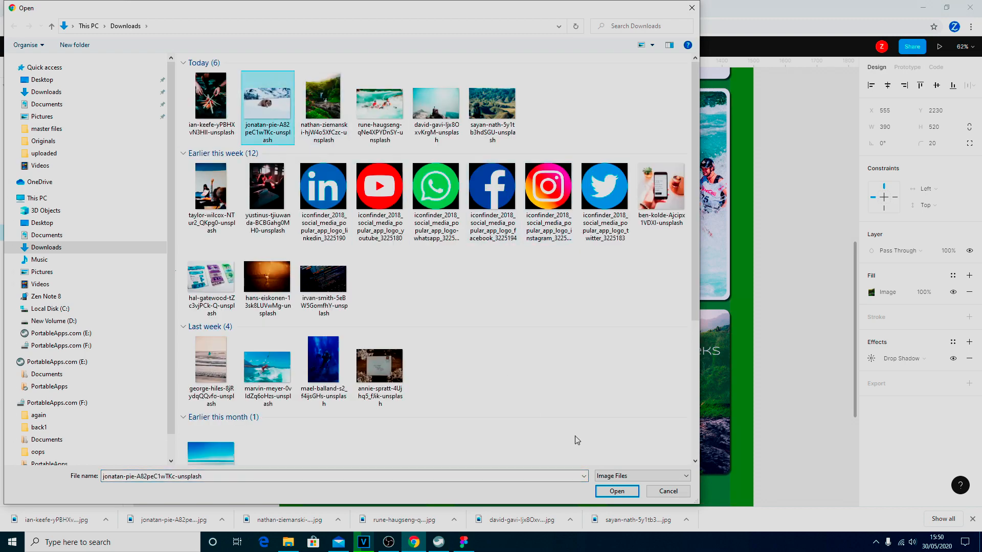
click(617, 491)
click(511, 435)
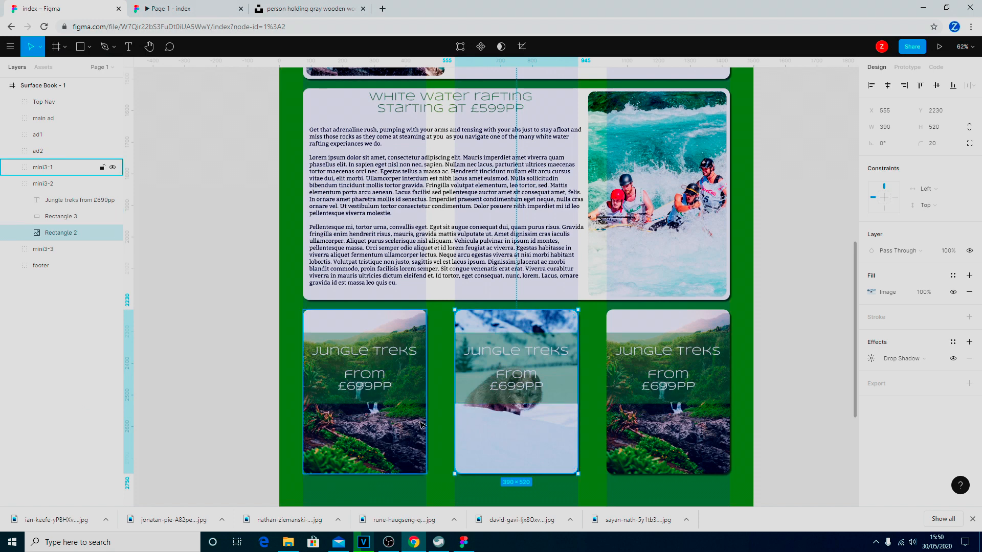
Place the campfire photo into the right card's Rectangle 2 background.
click(12, 250)
click(59, 301)
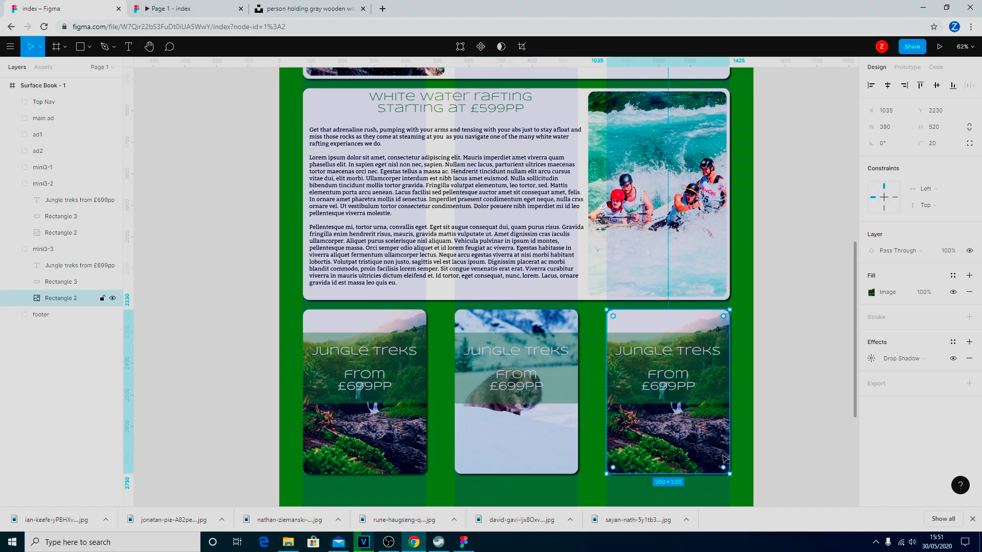
click(89, 46)
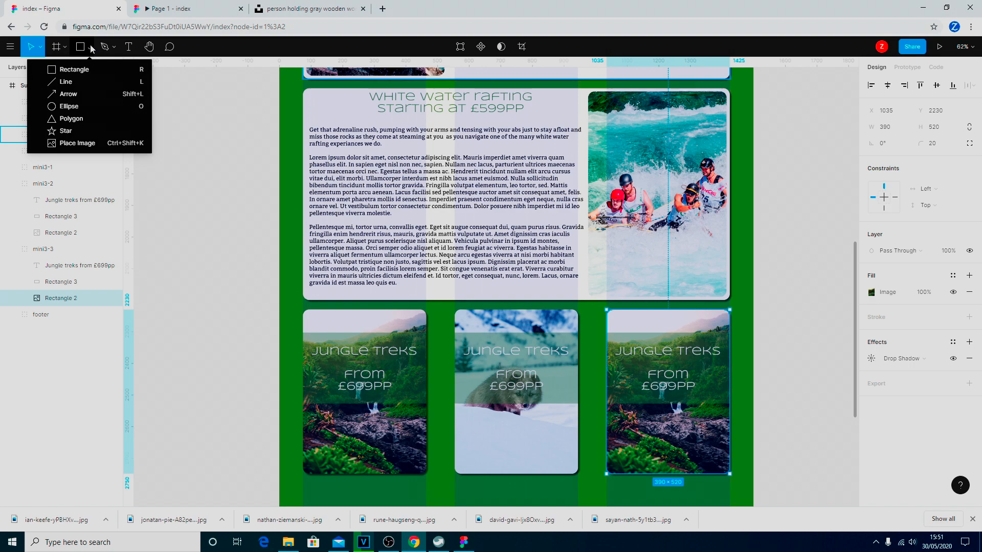
click(81, 143)
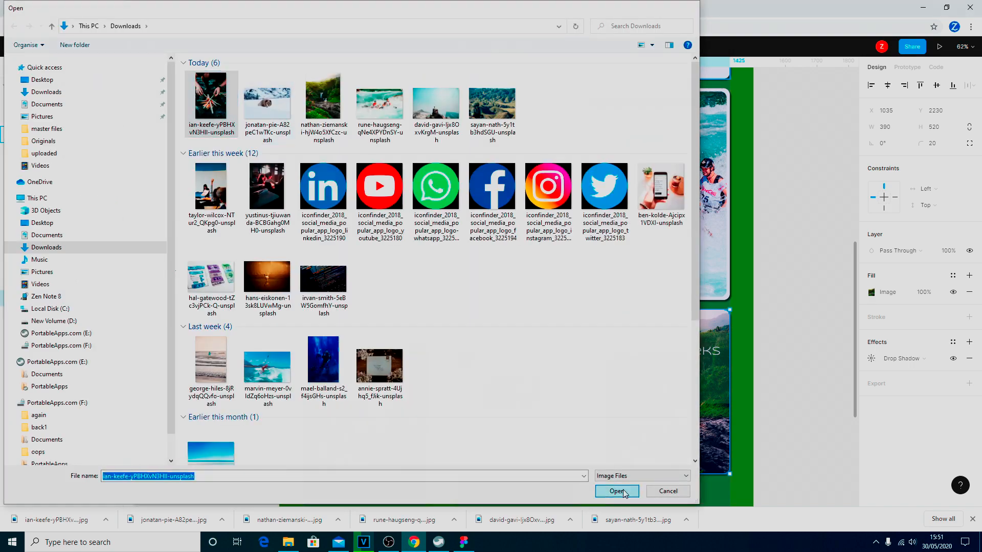
click(617, 492)
click(673, 439)
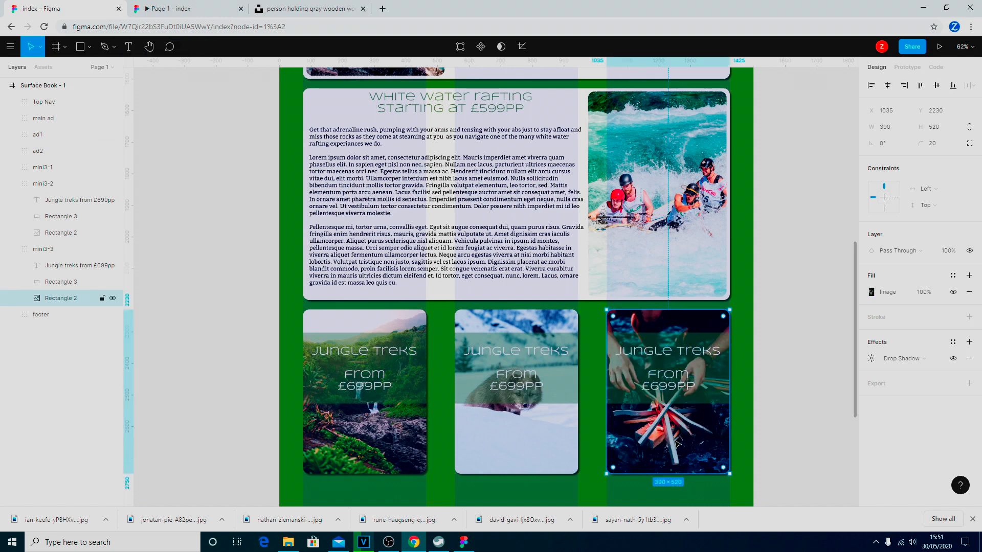
click(517, 377)
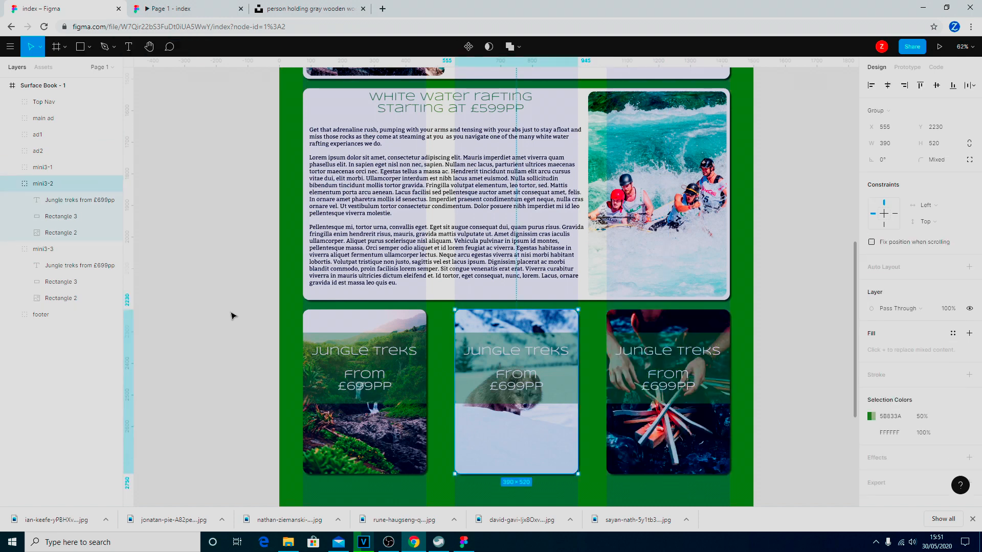
Retitle the middle card 'Wolf Watching' and change its price to £399PP.
click(70, 201)
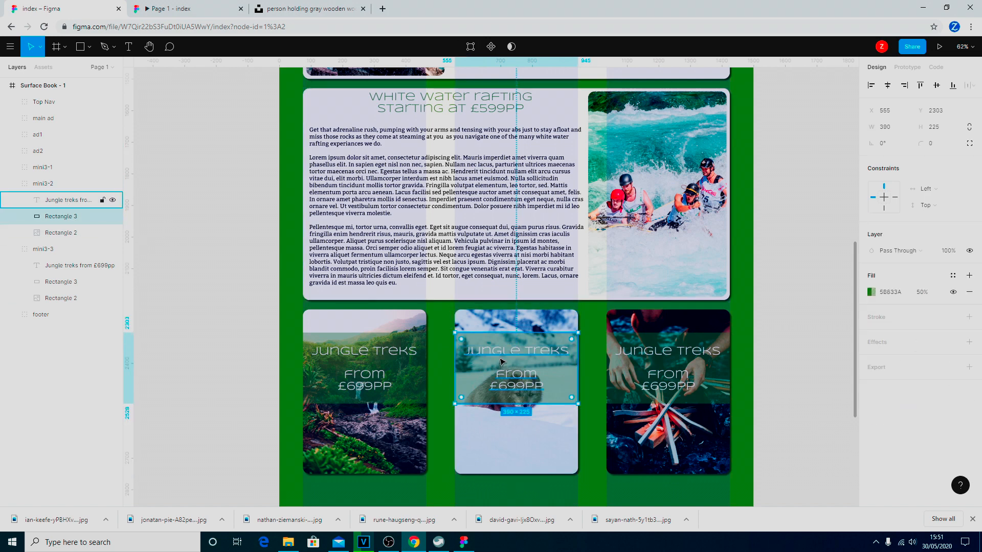
double_click(556, 361)
drag(566, 356, 471, 353)
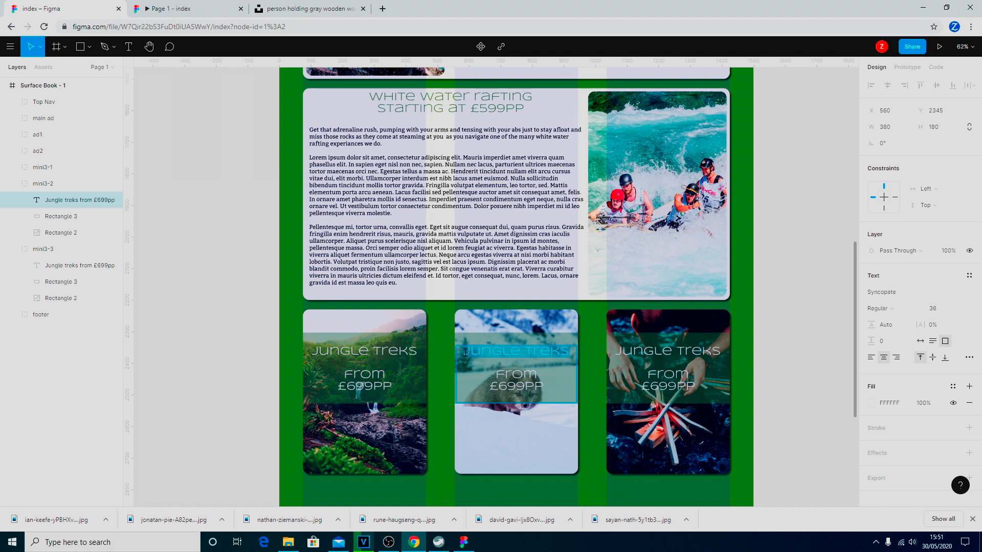
text(wol)
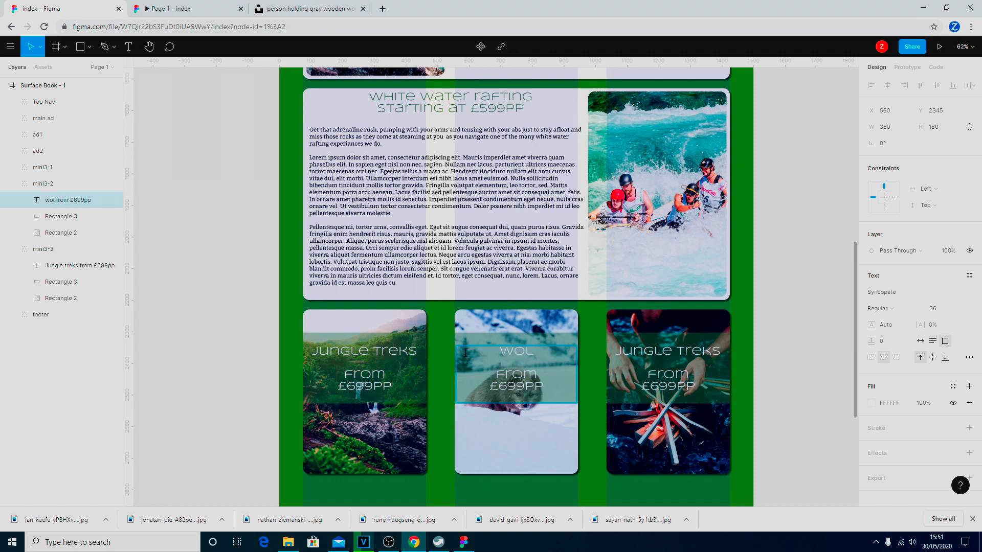
text(f)
key(Return)
text(watching)
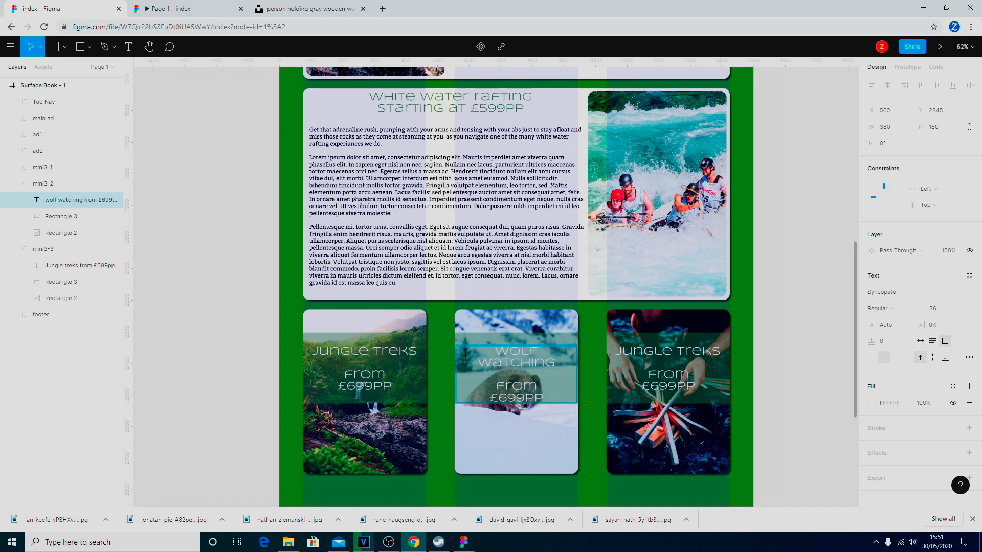
key(Delete)
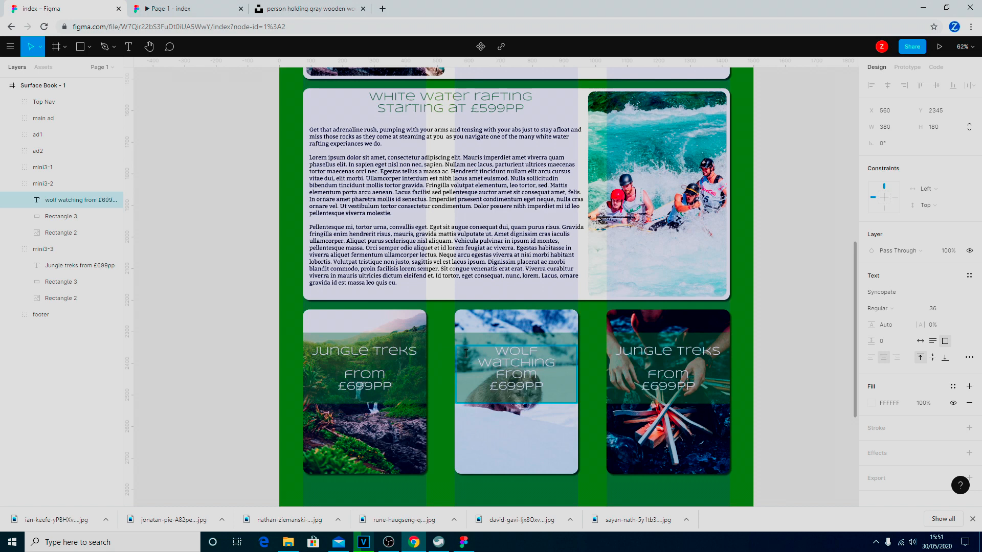
key(BackSpace)
text(3)
Retitle the right card 'Basic Survival Courses' at £99PP, then view the prototype preview.
click(668, 362)
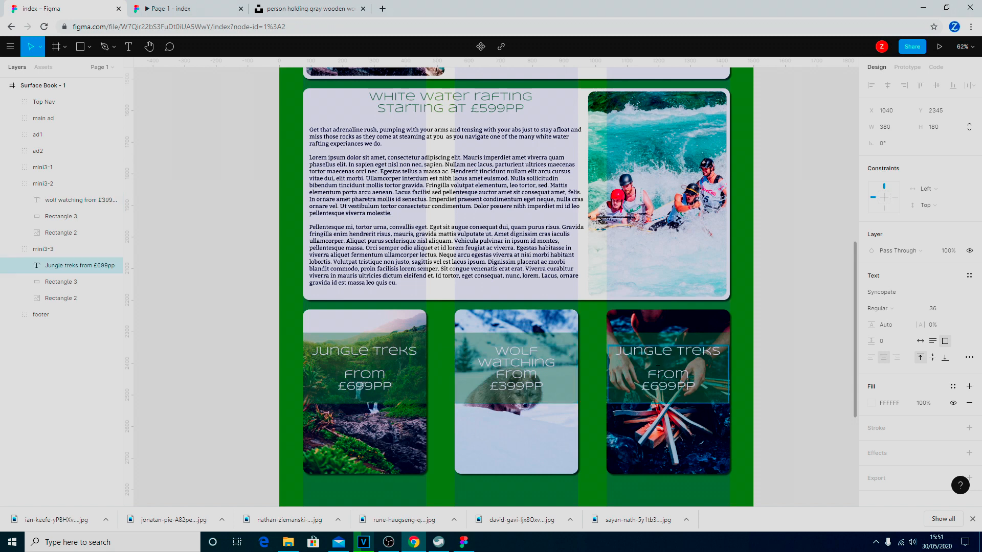
drag(728, 354, 618, 352)
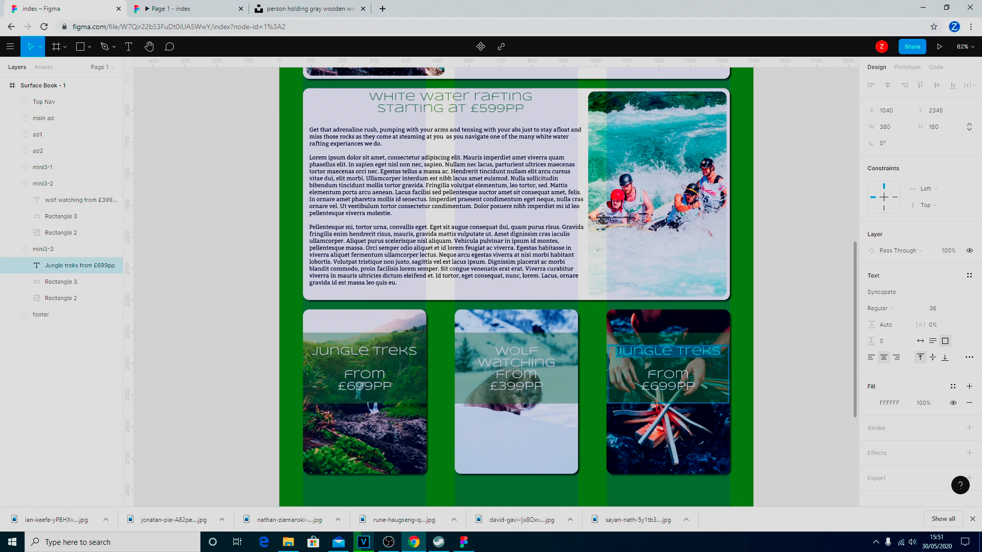
text(basic survi)
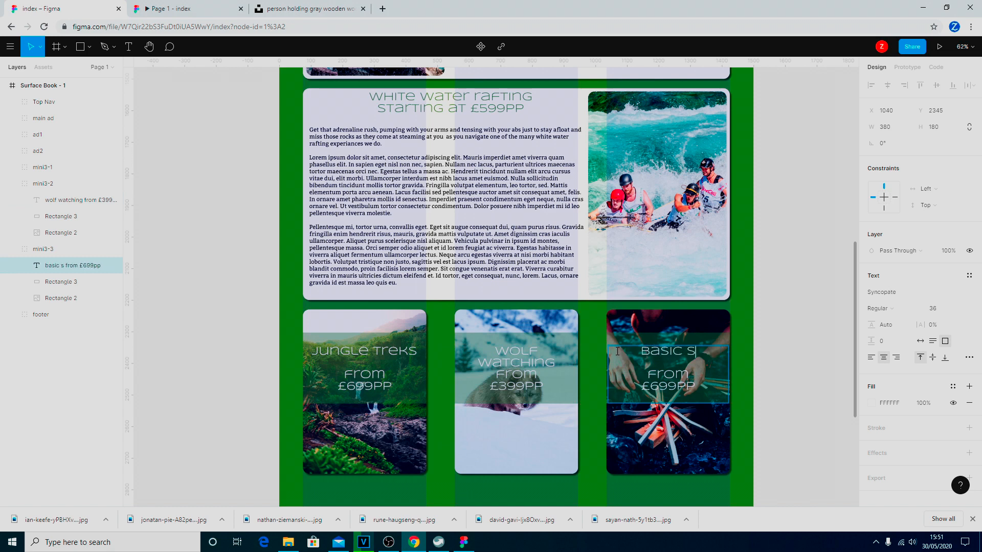
text(val)
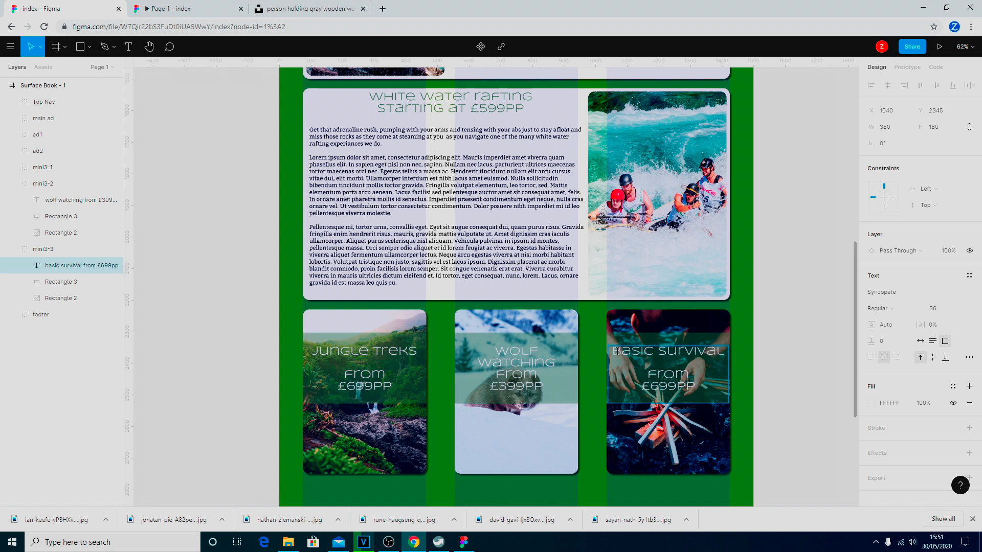
key(Return)
text(courses)
key(Down)
key(Left)
key(BackSpace)
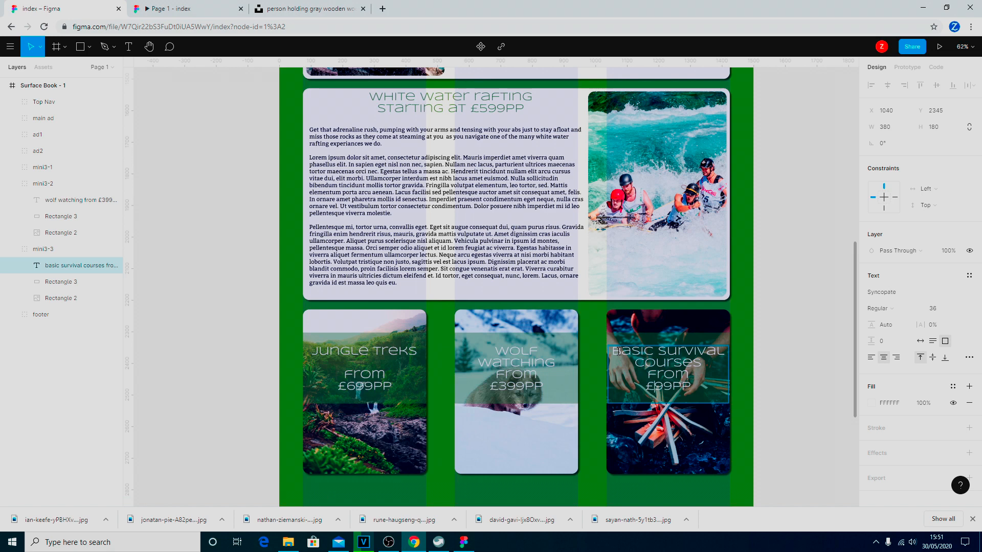
key(Escape)
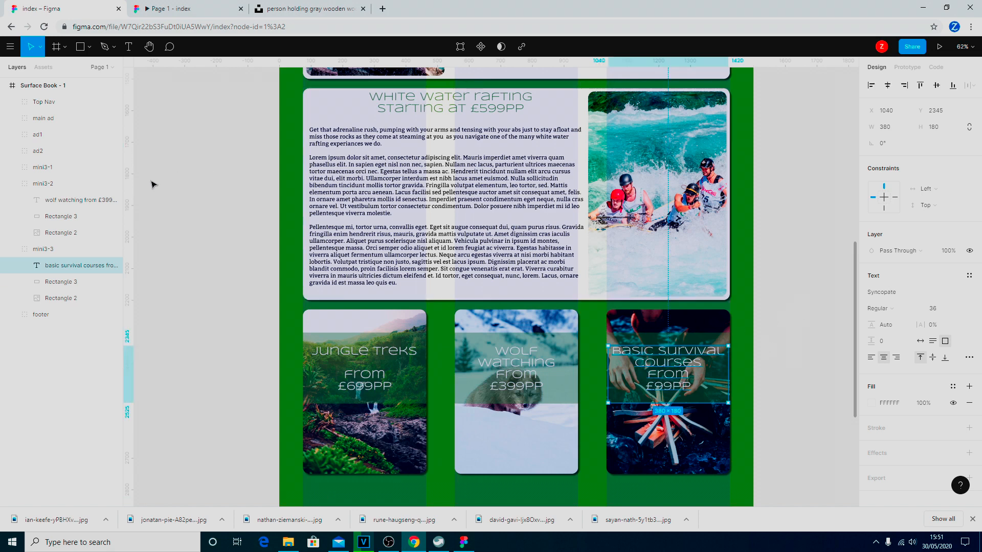
click(187, 9)
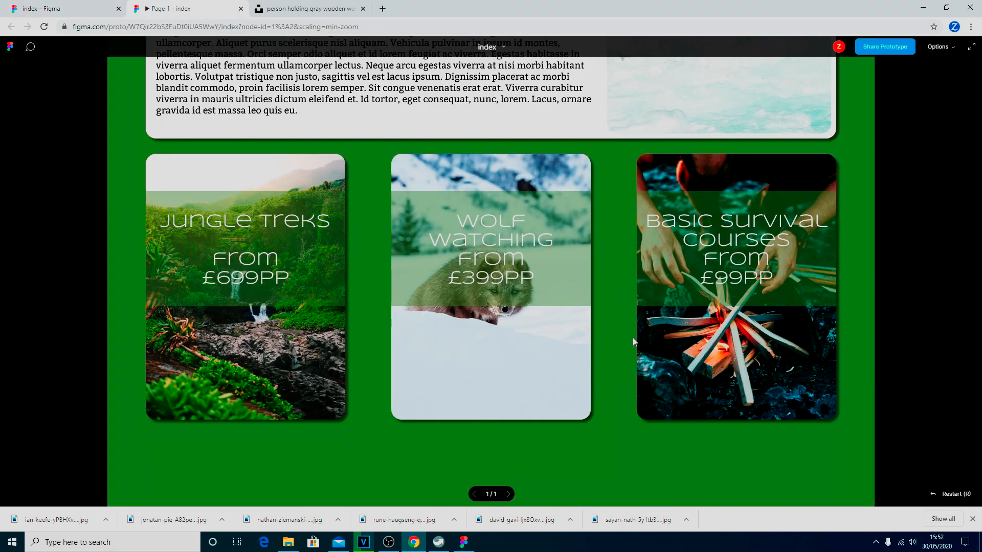
scroll(629, 376, up, 15)
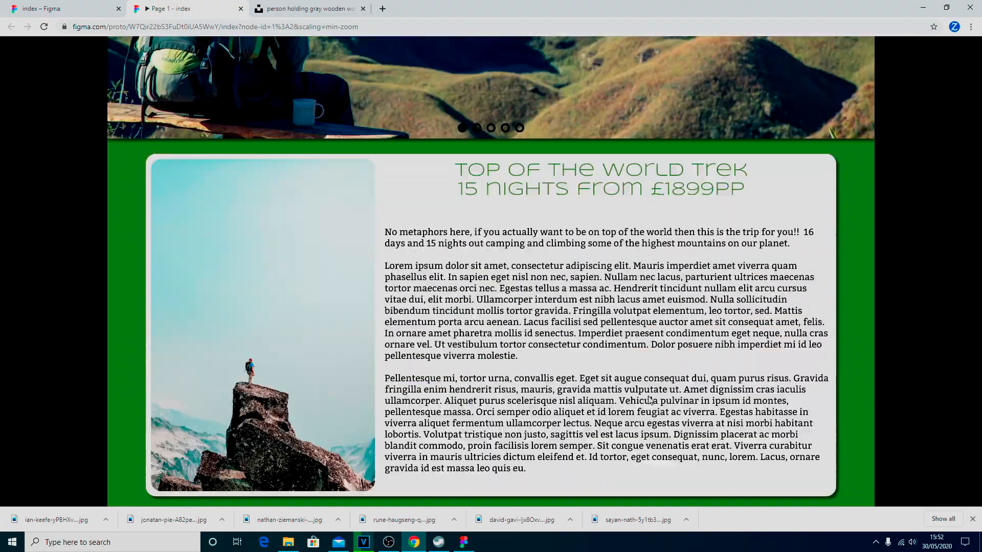
scroll(648, 397, down, 15)
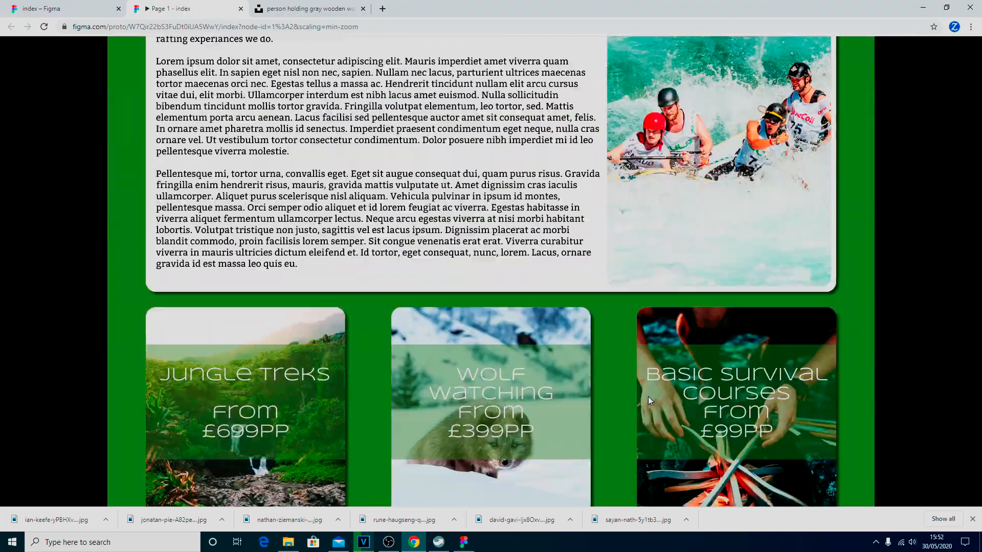
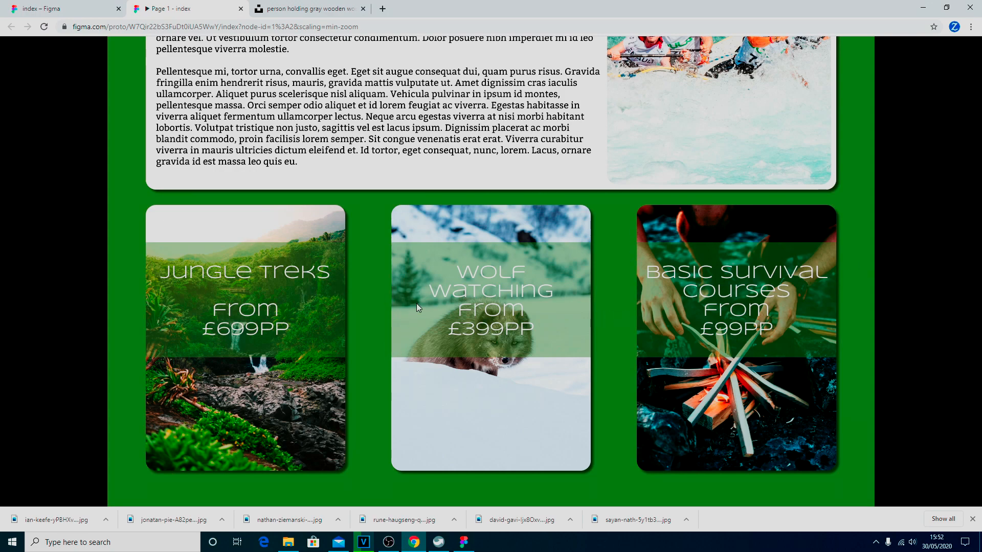
Scroll through the homepage prototype preview, then go back to the 'index – Figma' editor.
scroll(430, 295, up, 7)
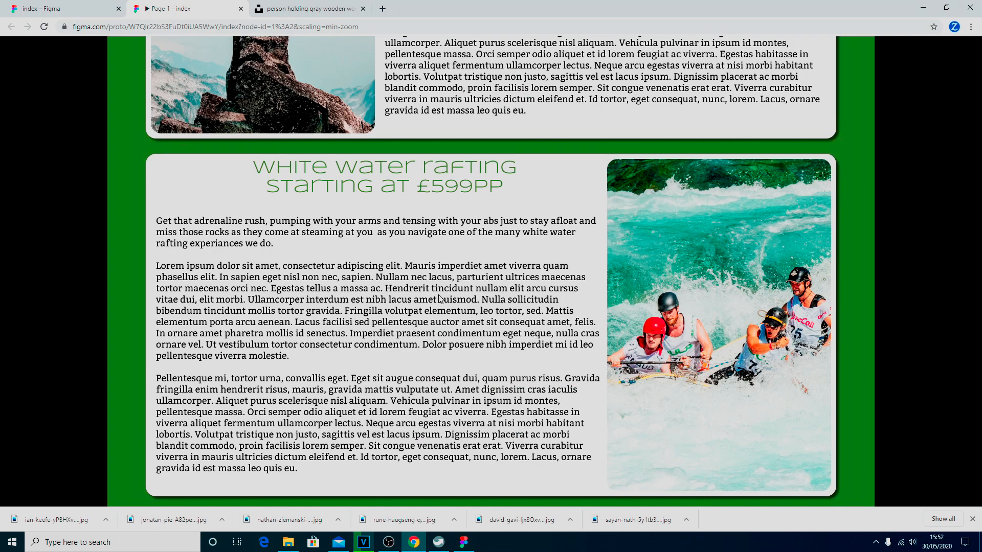
scroll(438, 295, down, 6)
scroll(438, 295, down, 7)
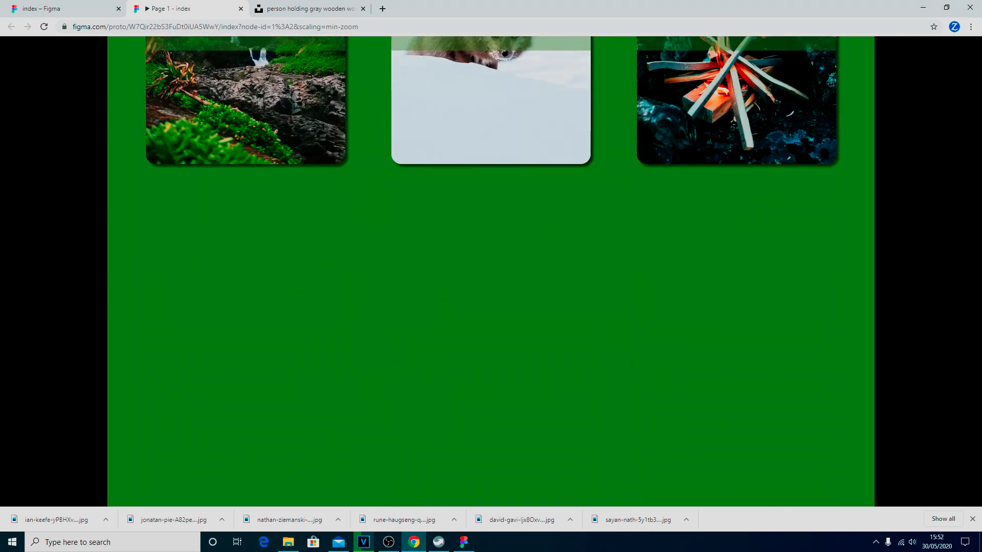
click(88, 9)
scroll(690, 279, down, 5)
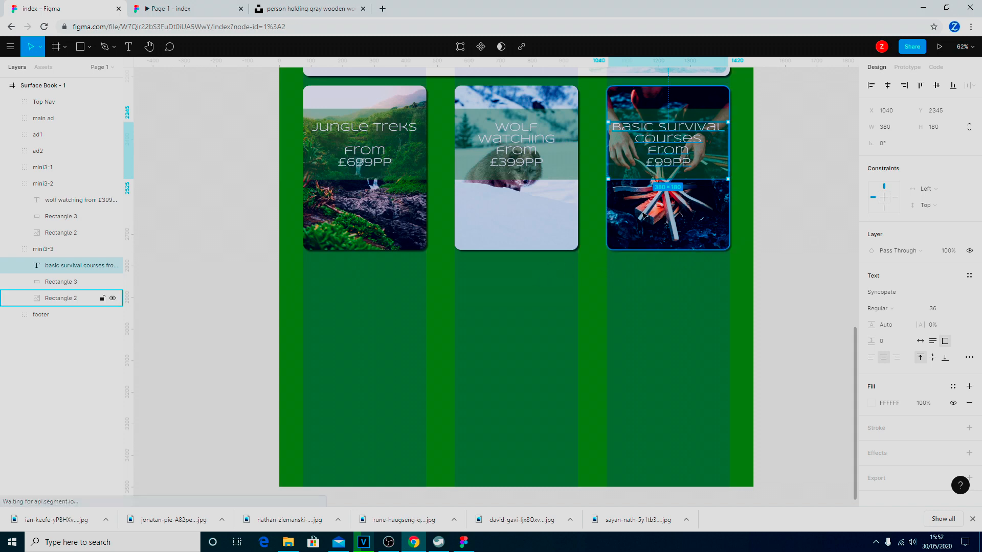
Collapse the mini3-2 and mini3-3 layer groups and select the Surface Book - 1 frame.
click(13, 184)
click(12, 201)
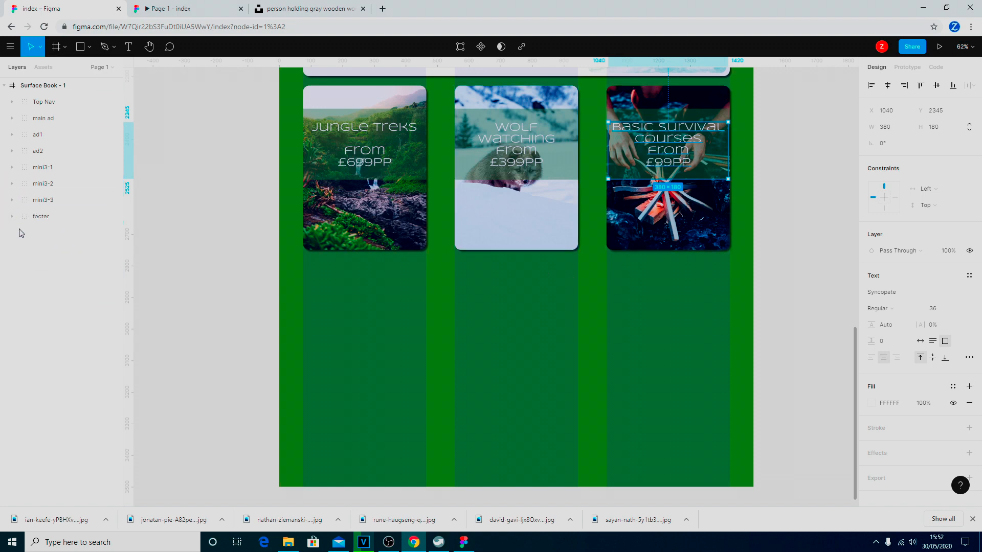
click(40, 86)
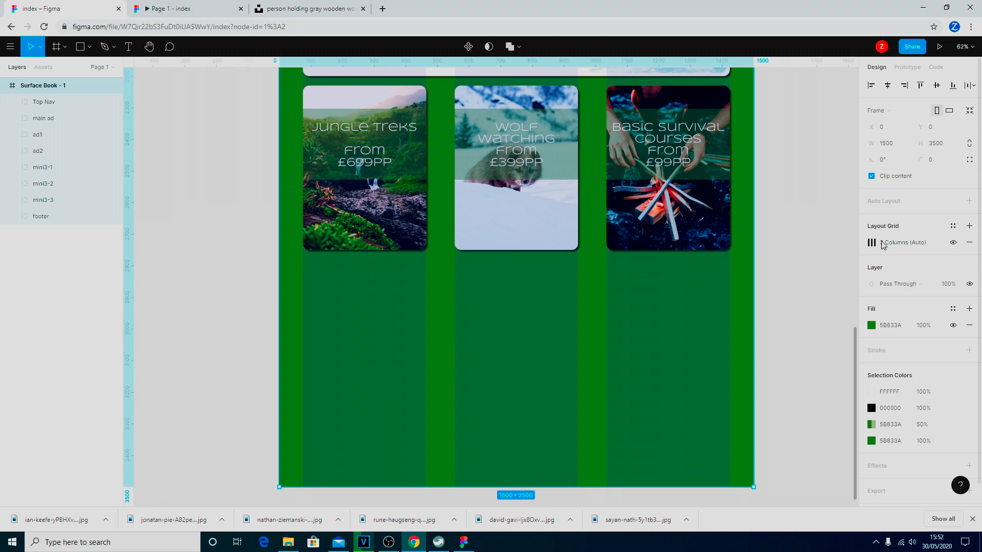
Add a new 4-column layout grid with a 77 margin to the frame.
click(970, 226)
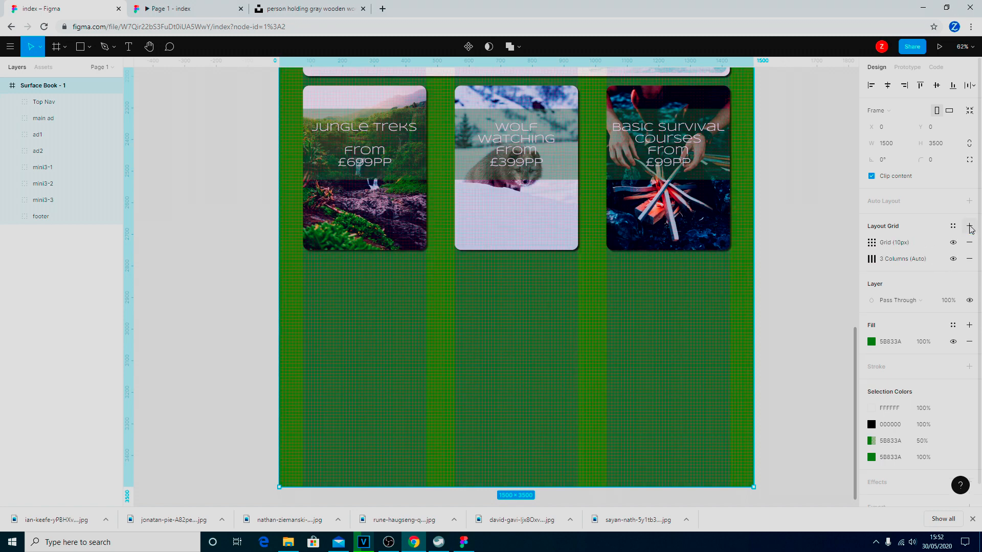
click(873, 245)
click(758, 246)
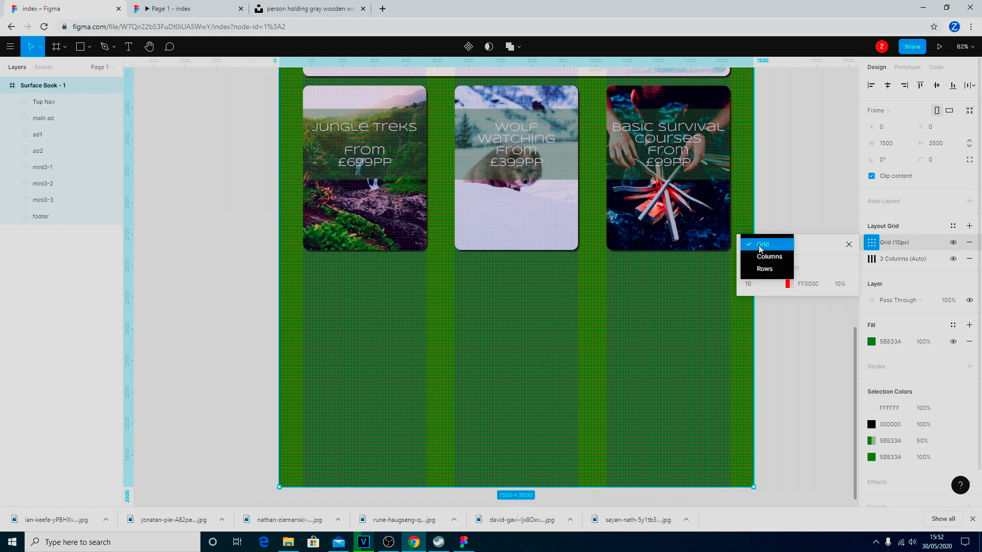
click(769, 256)
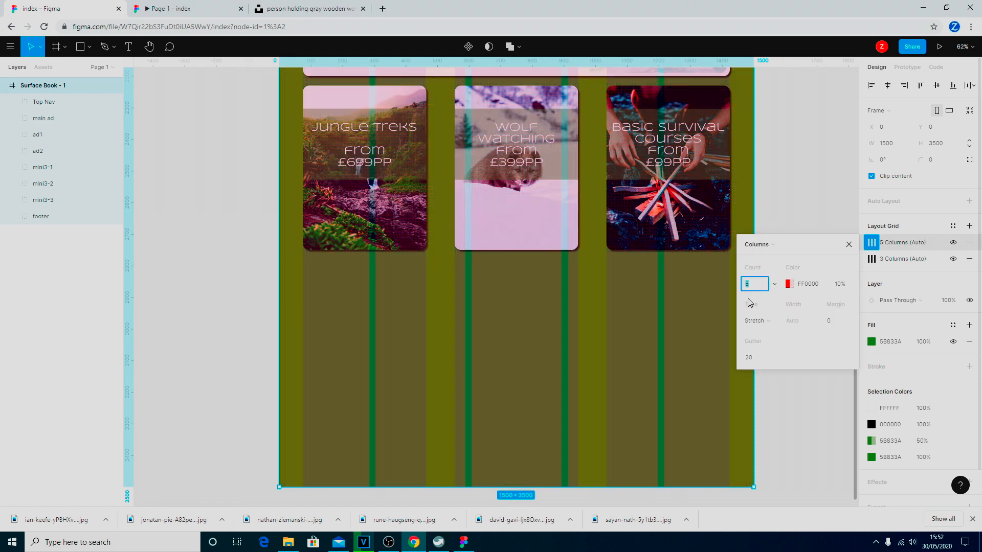
click(755, 285)
text(4)
click(837, 321)
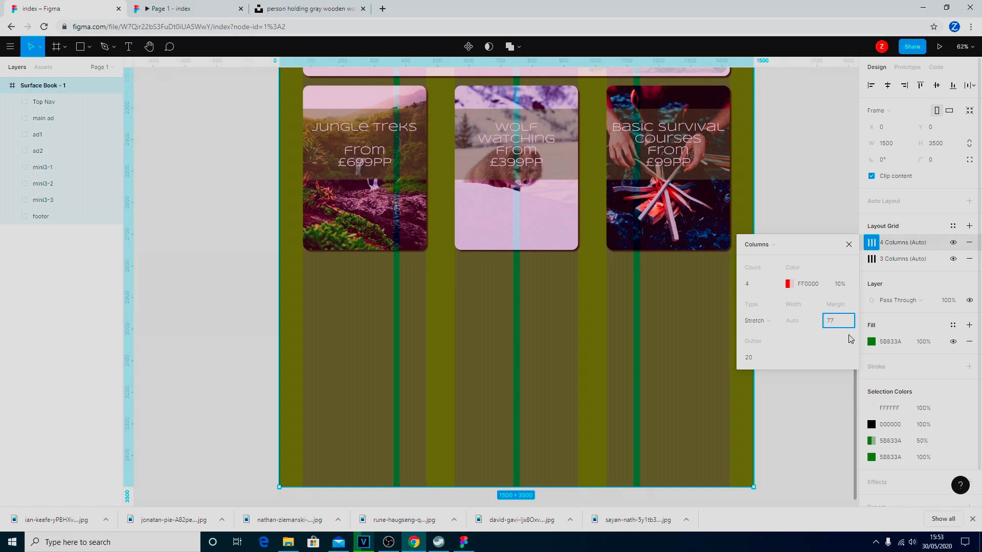
key(Return)
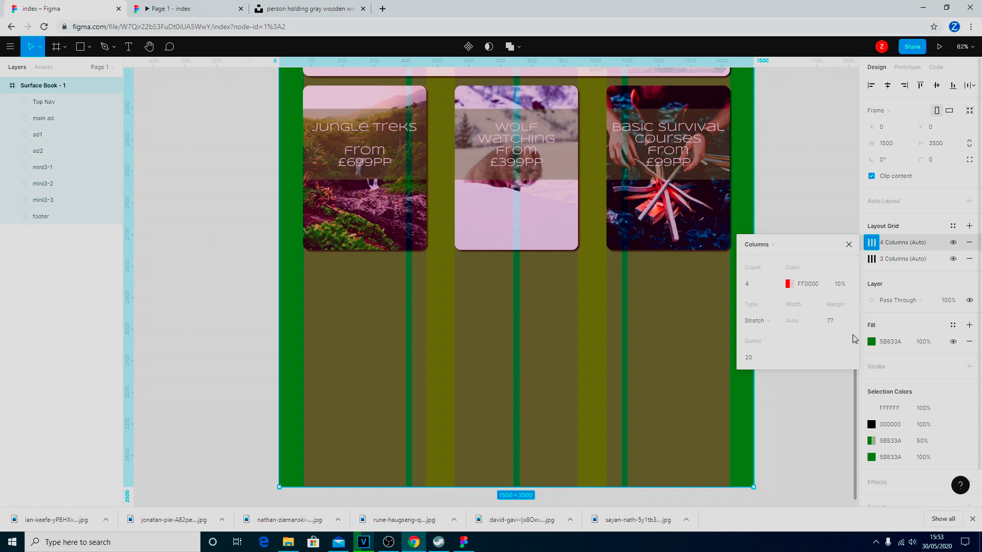
Change the 4-column grid's margin from 77 to 75.
click(850, 245)
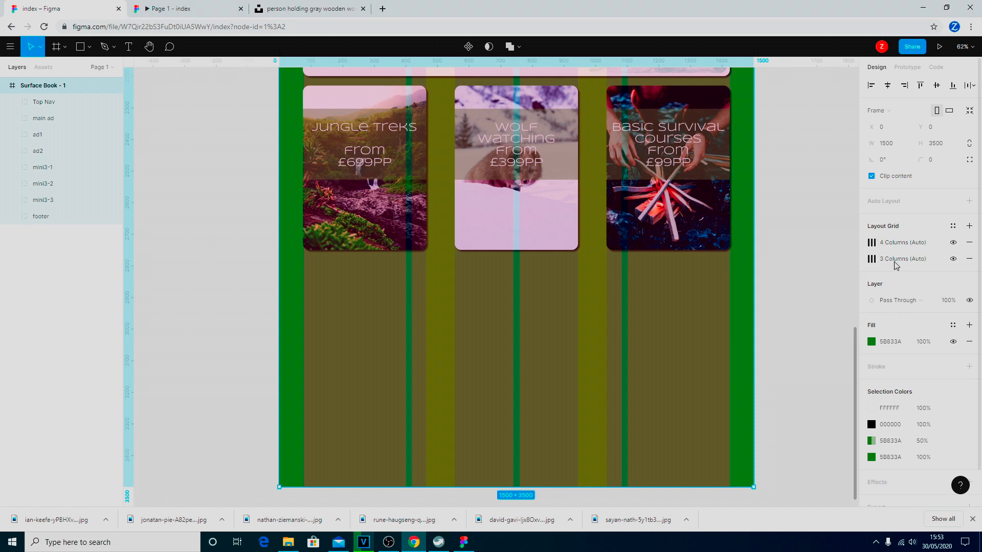
click(872, 260)
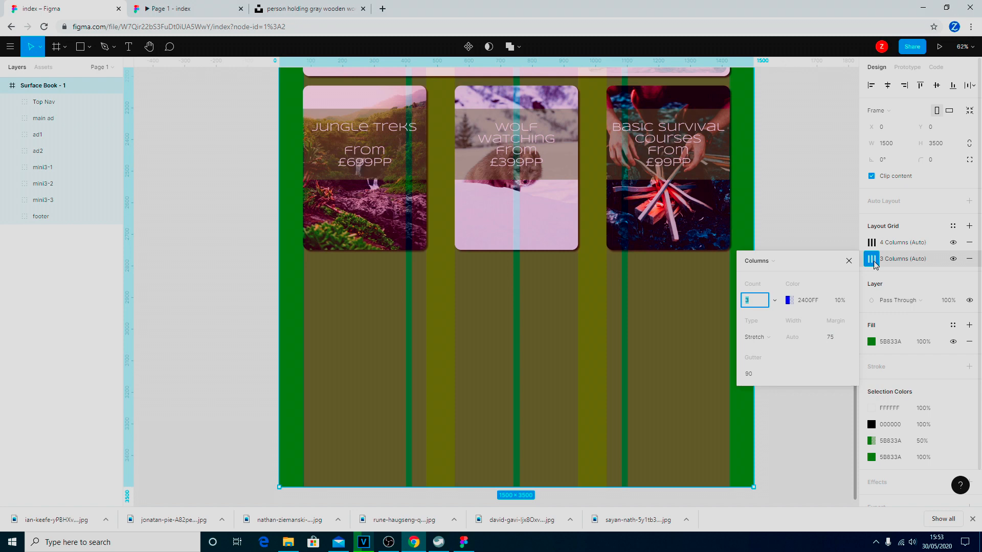
click(872, 260)
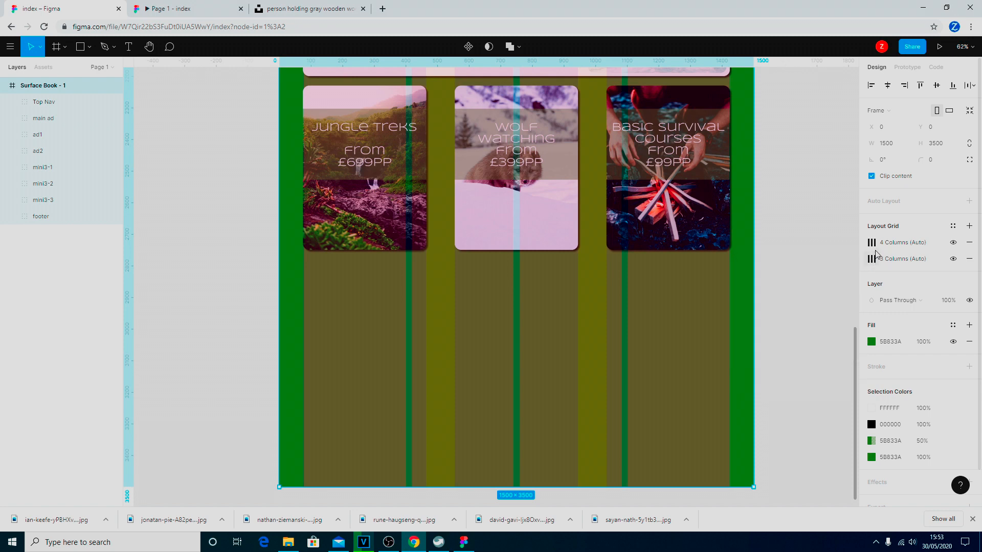
click(872, 244)
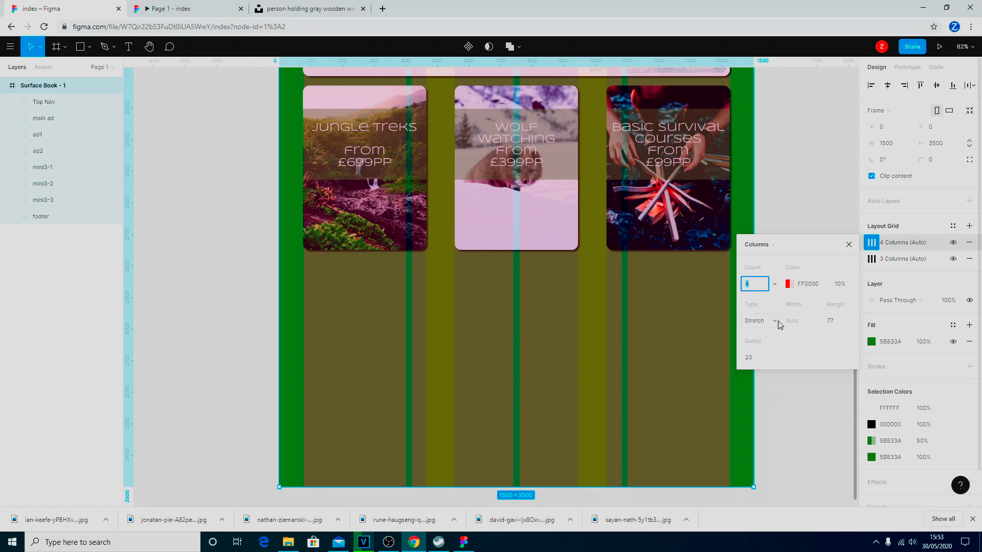
click(852, 324)
click(845, 327)
text(5)
Recolour the 4-column grid from red to blue 0047FF.
click(789, 284)
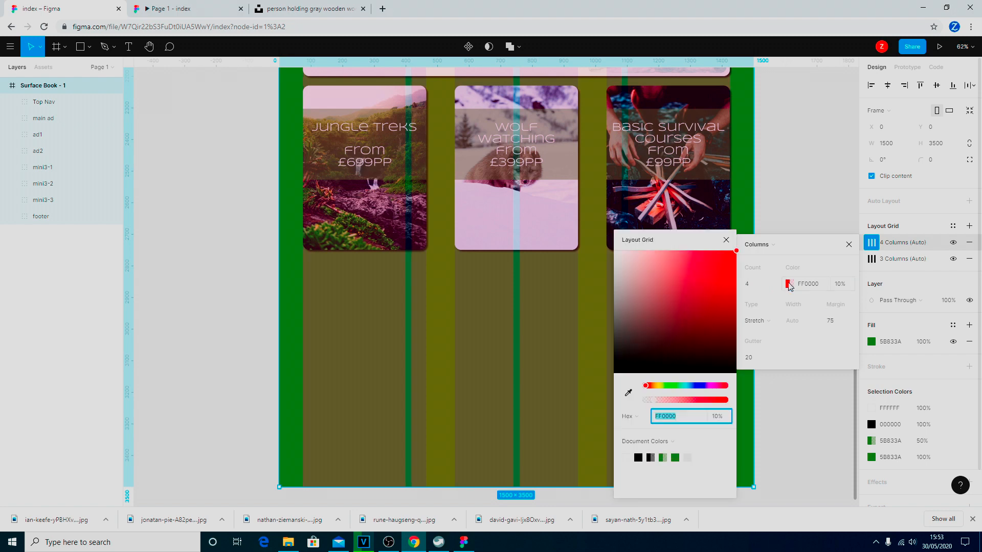
click(661, 387)
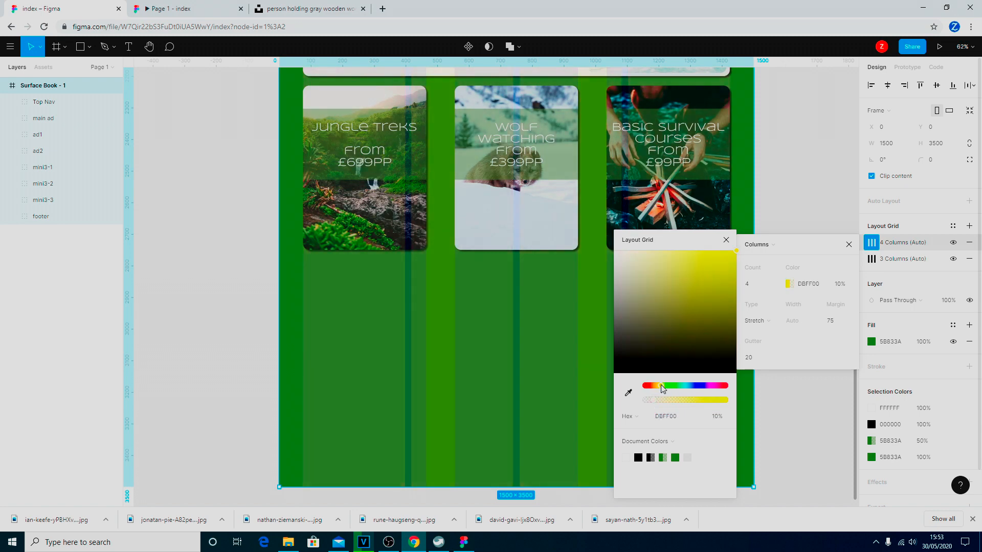
drag(661, 386, 695, 388)
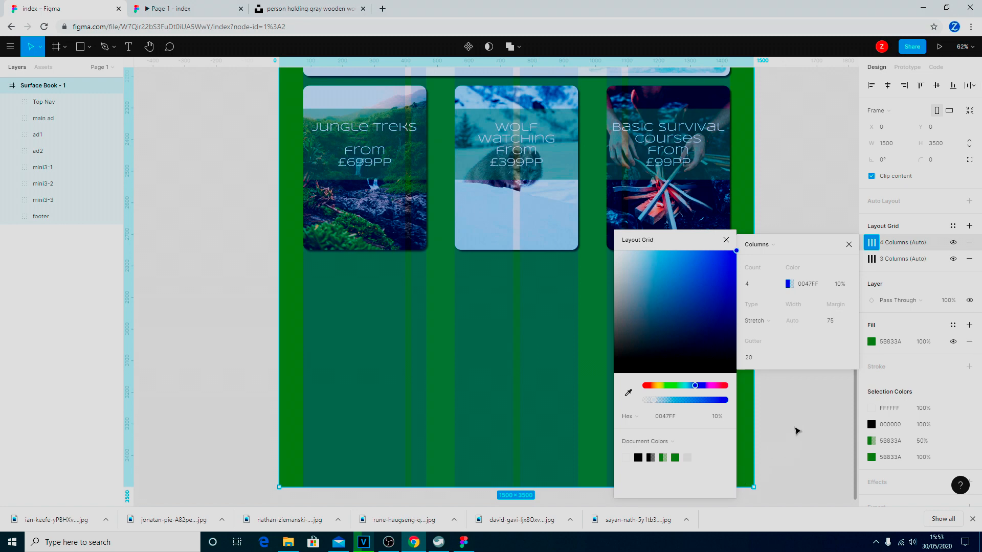
click(798, 427)
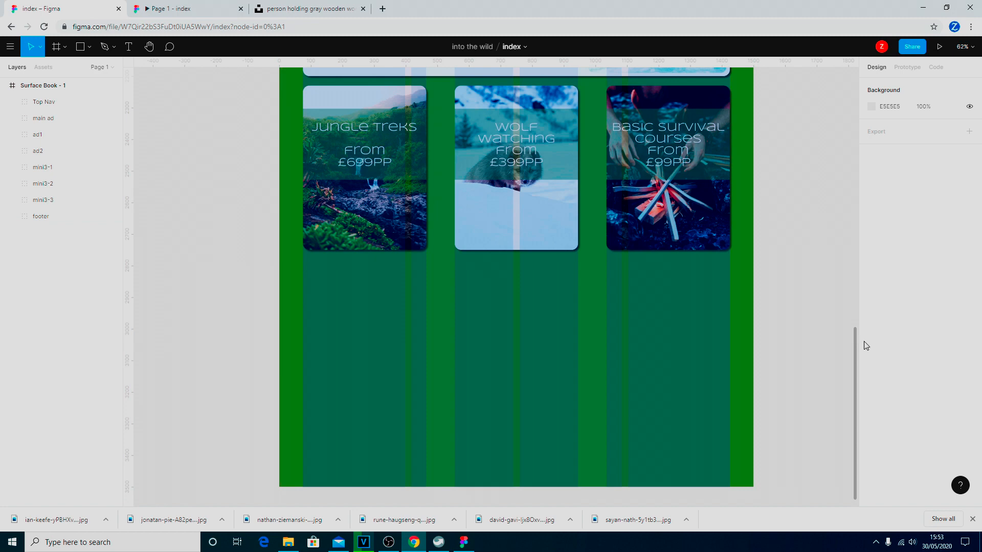
Reselect Surface Book - 1, hide the 3 Columns (Auto) grid, and set the 4-column gutter to 50.
click(54, 88)
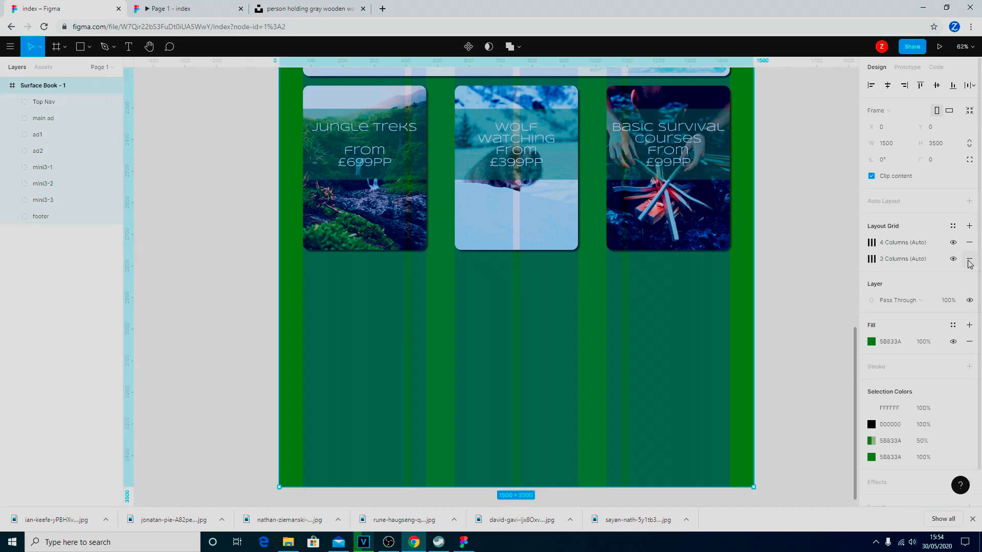
click(954, 260)
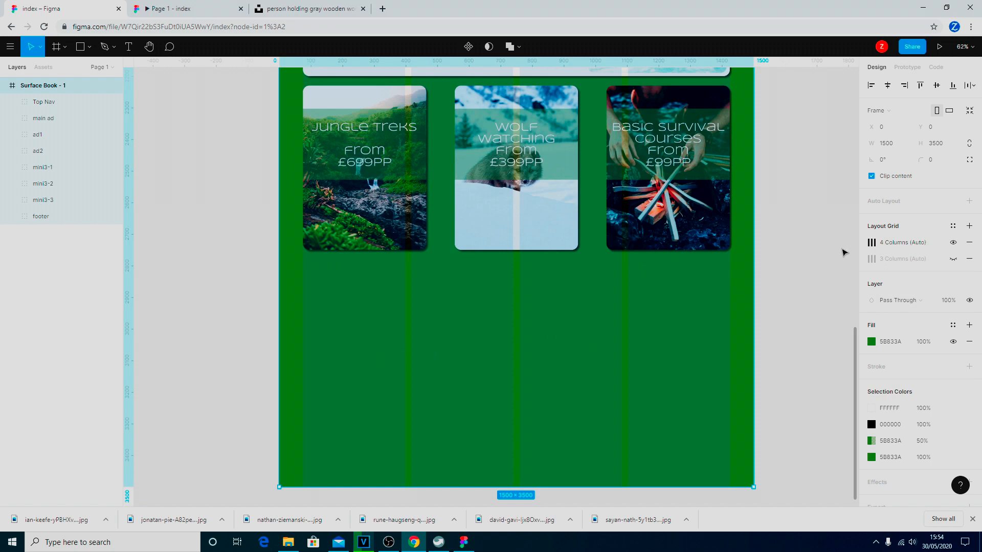
click(872, 243)
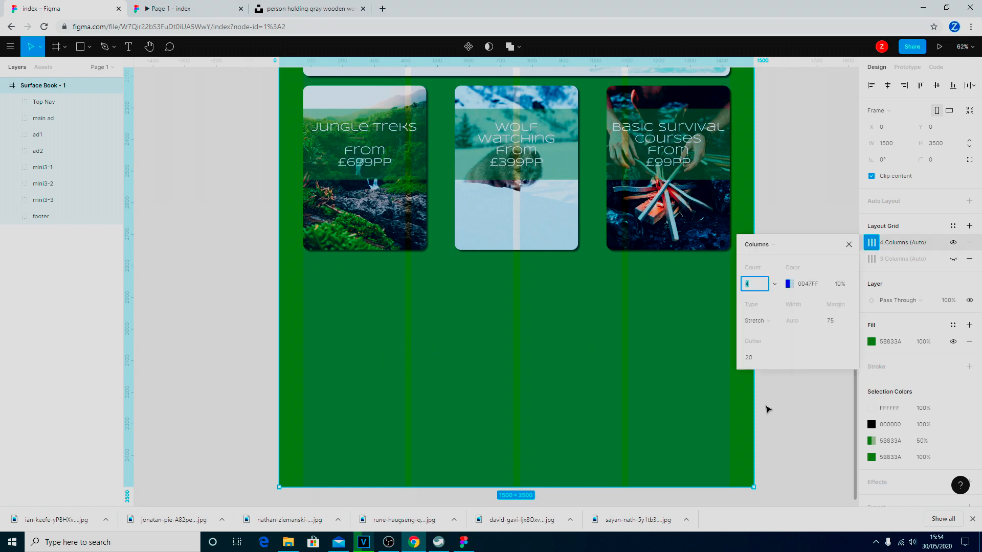
click(748, 360)
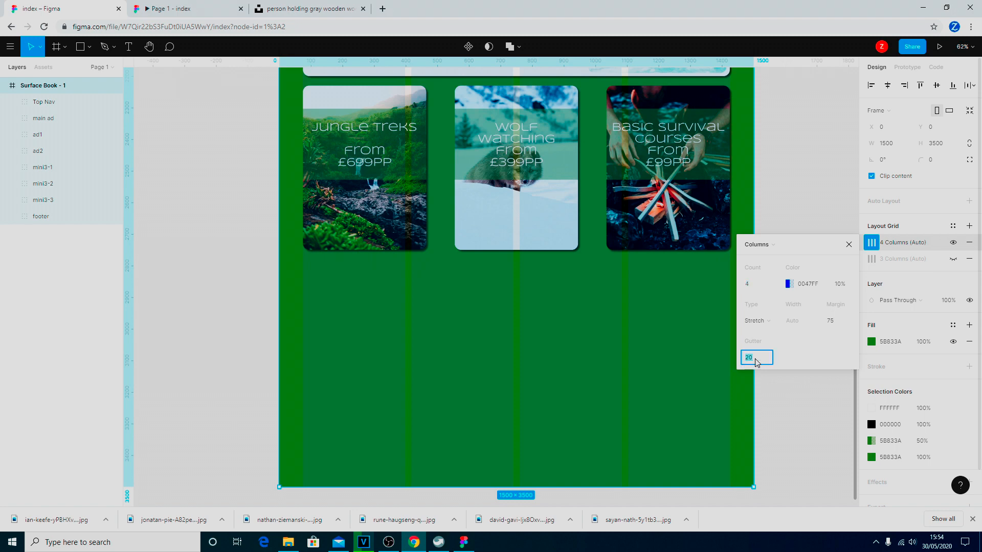
text(50)
key(Return)
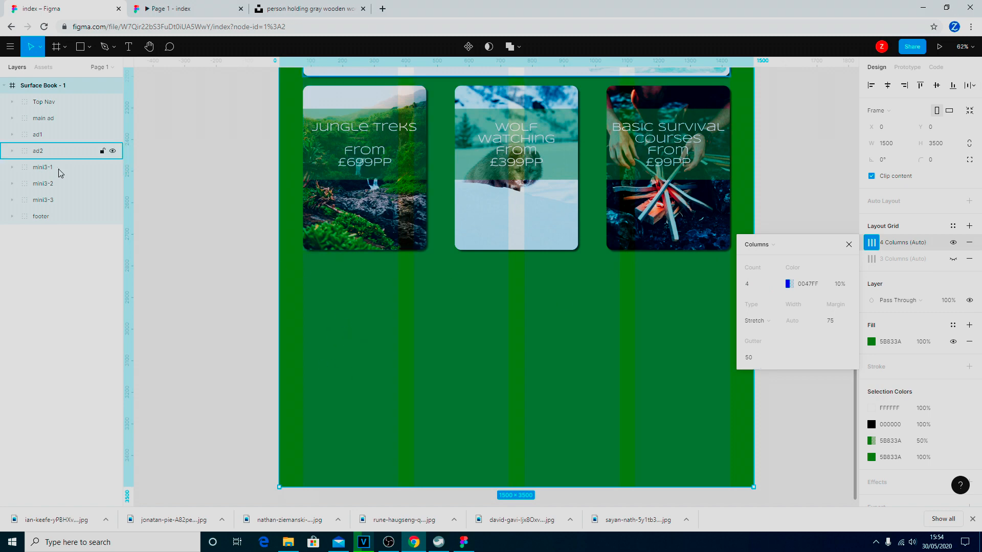
Draw a 300×200 rectangle under the Jungle Treks card, aligned to the column.
click(90, 46)
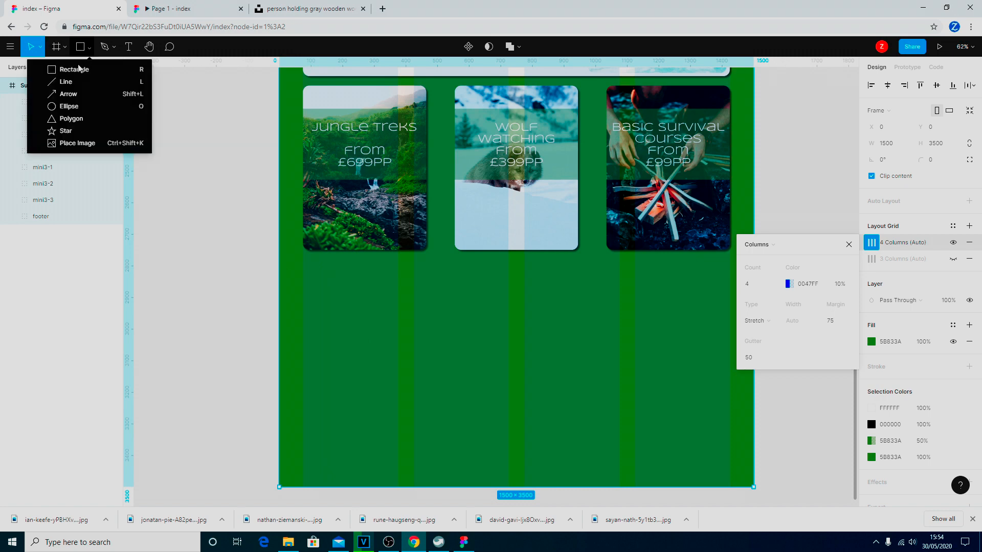
click(78, 70)
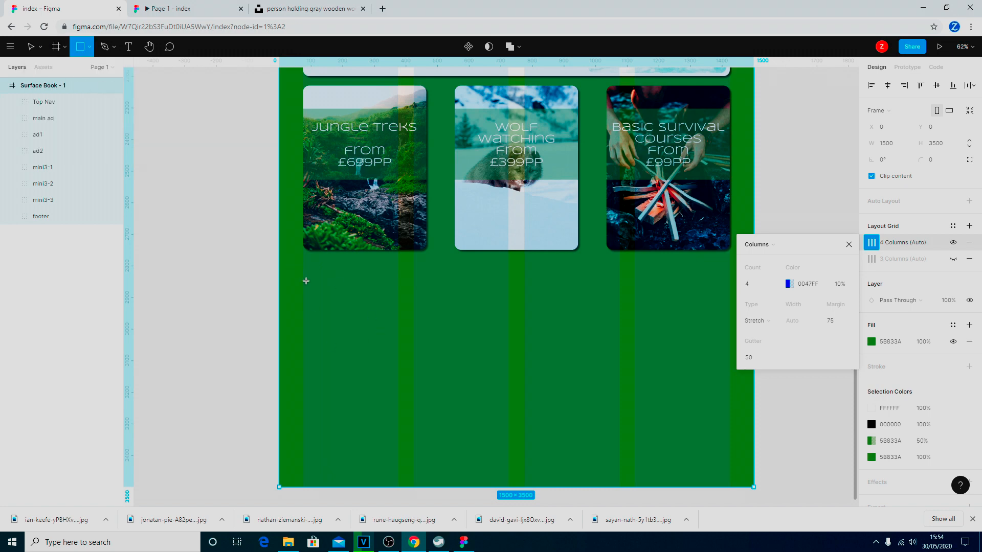
mouse_move(303, 280)
mouse_down()
mouse_move(341, 340)
mouse_move(398, 364)
mouse_up()
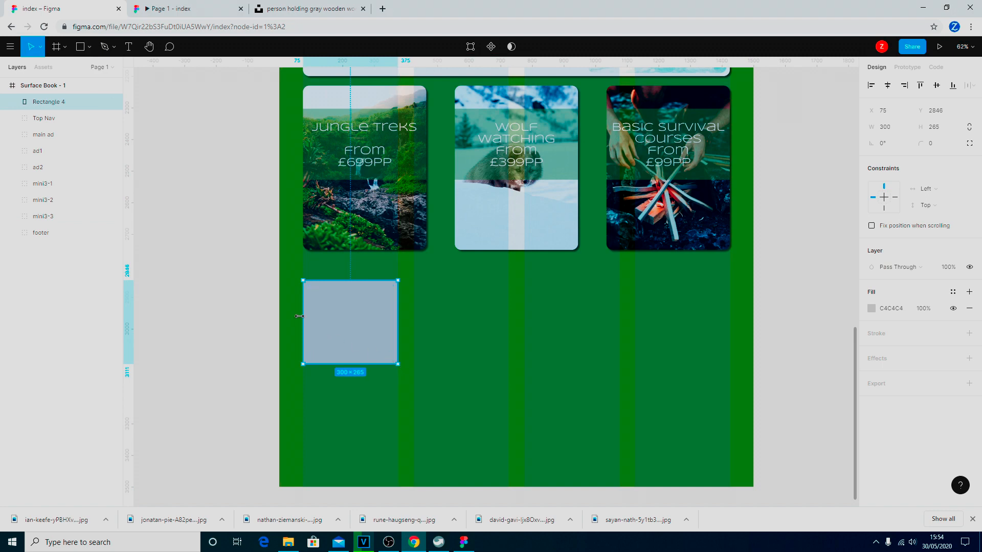
drag(301, 317, 303, 316)
drag(398, 306, 398, 305)
key(alt+Tab)
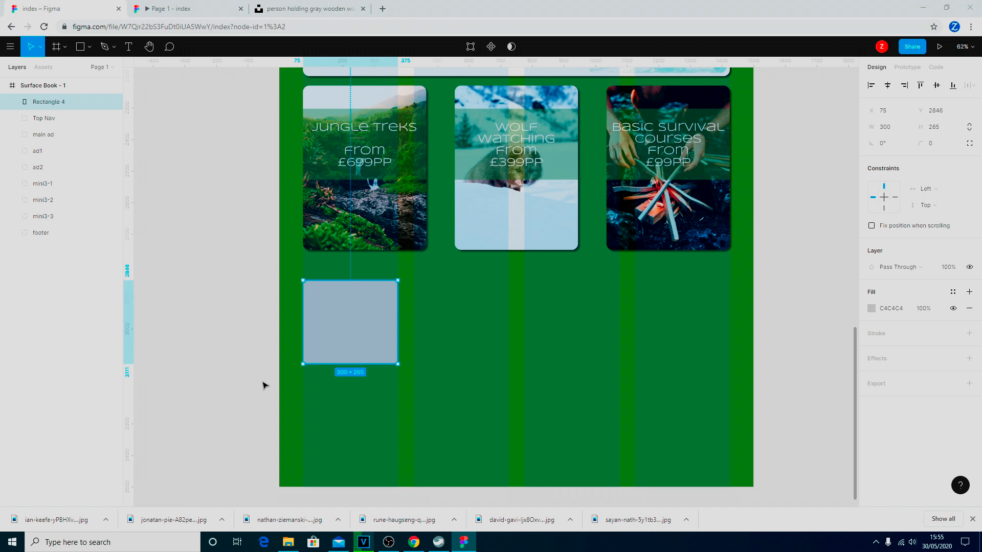
drag(352, 361, 358, 343)
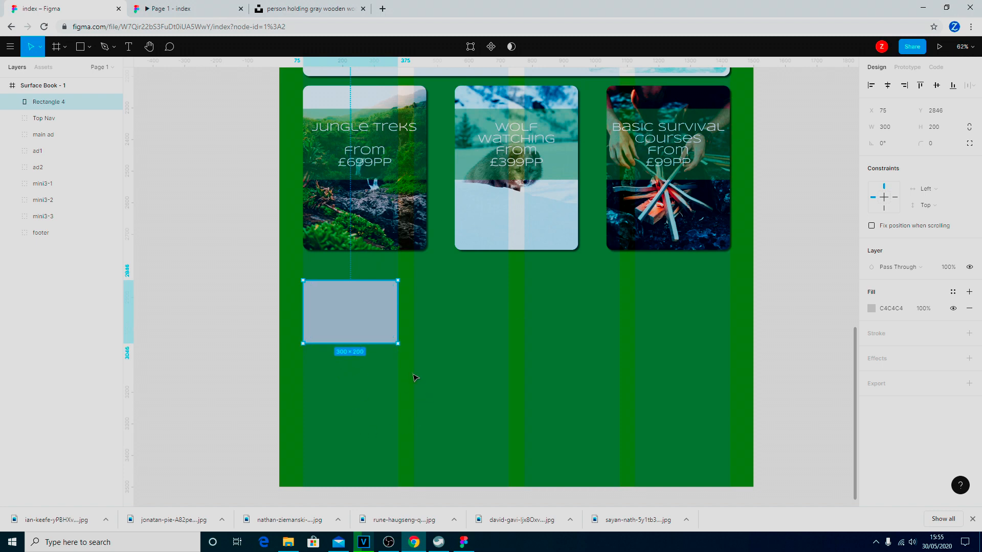
Set the rectangle's corner radius to 20.
click(933, 145)
text(20)
key(Return)
Add a drop shadow with blur 5, X 5, Y 5 at 50% opacity, then switch to the Unsplash tab.
click(970, 358)
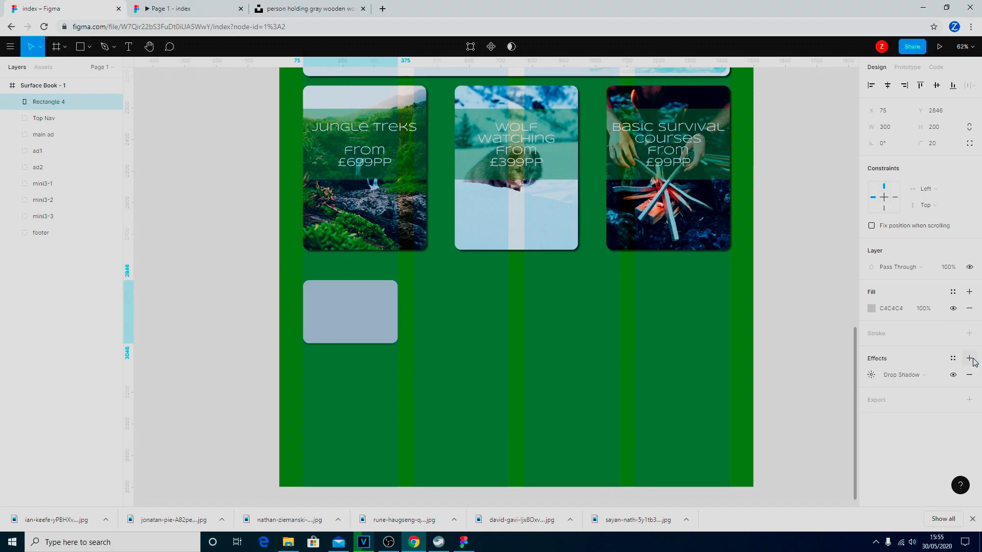
click(941, 376)
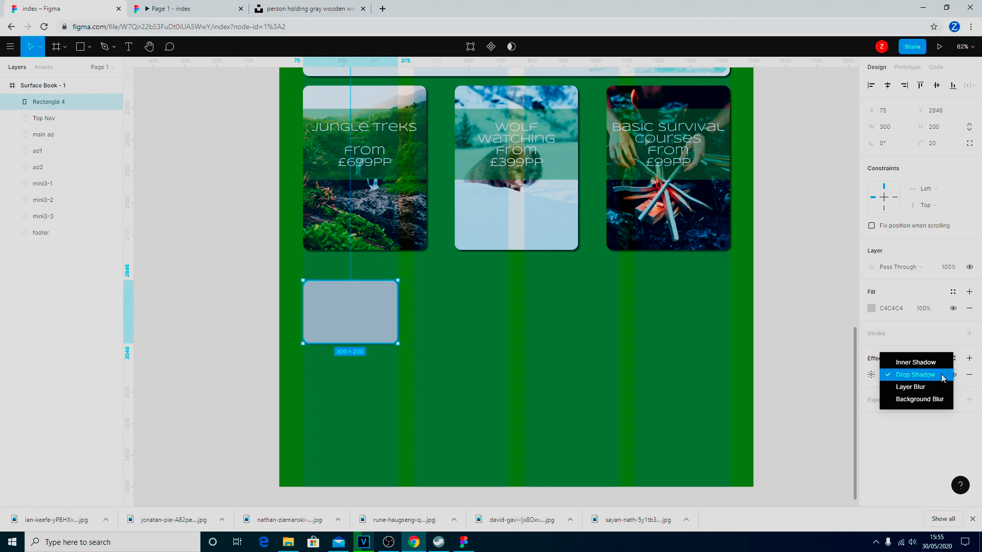
click(944, 377)
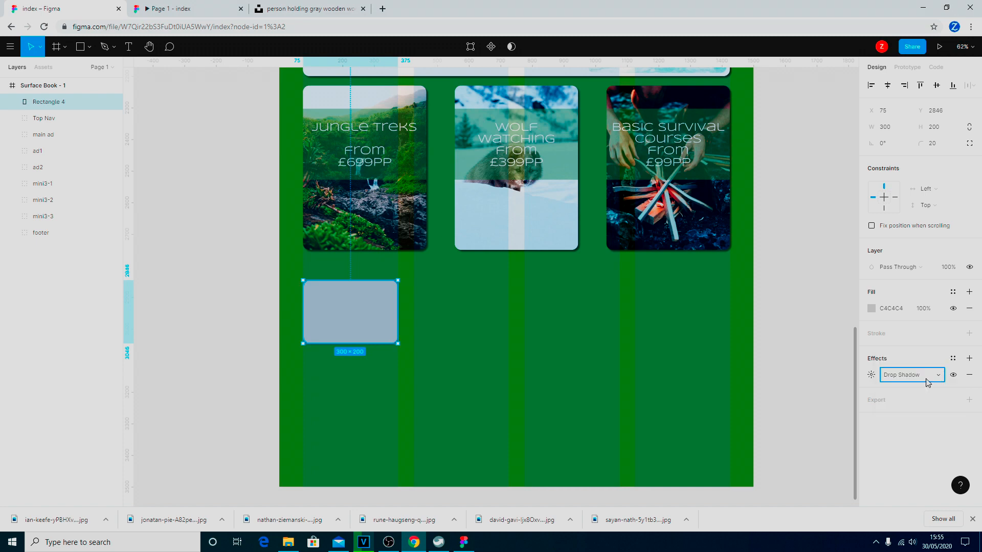
click(872, 376)
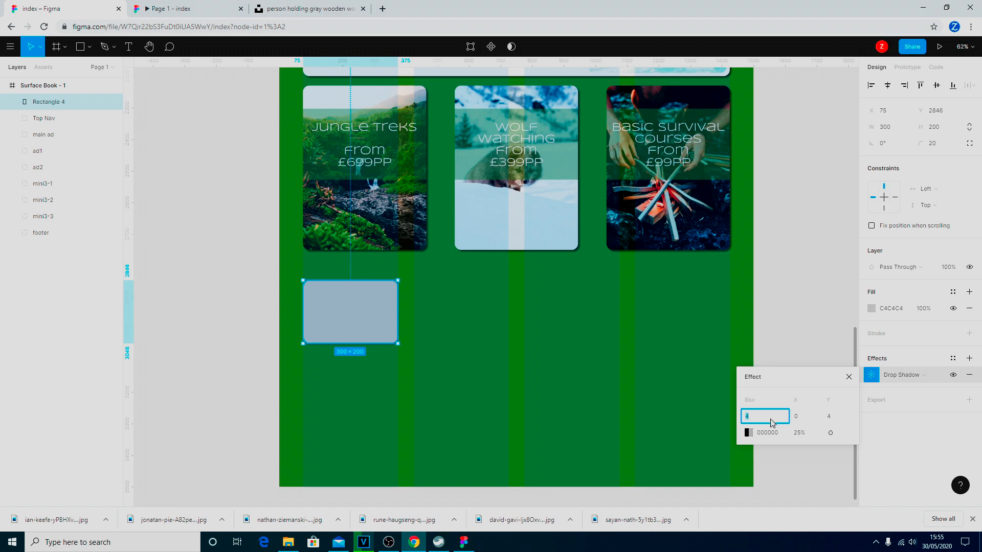
text(5)
key(Tab)
text(5)
key(Tab)
text(5)
key(Tab)
key(Tab)
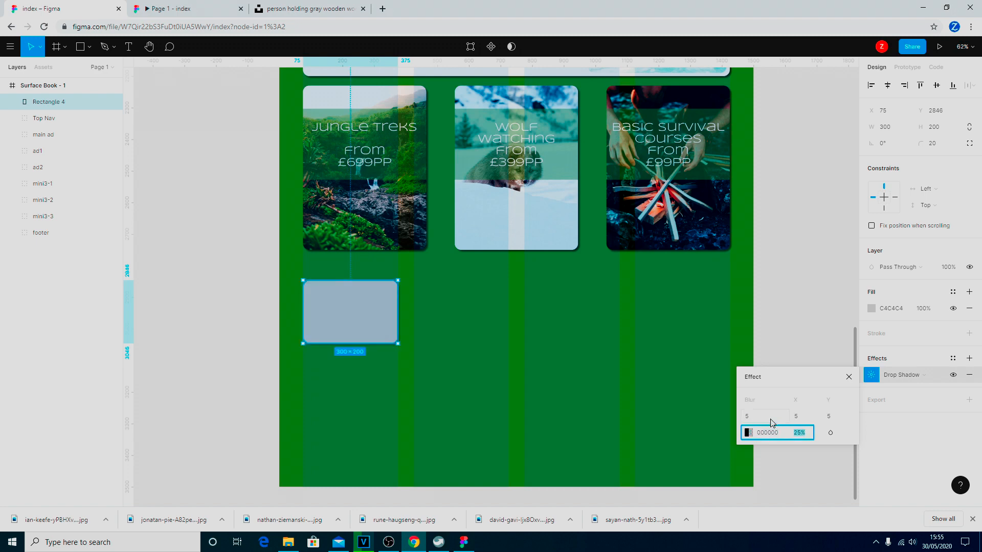
key(Return)
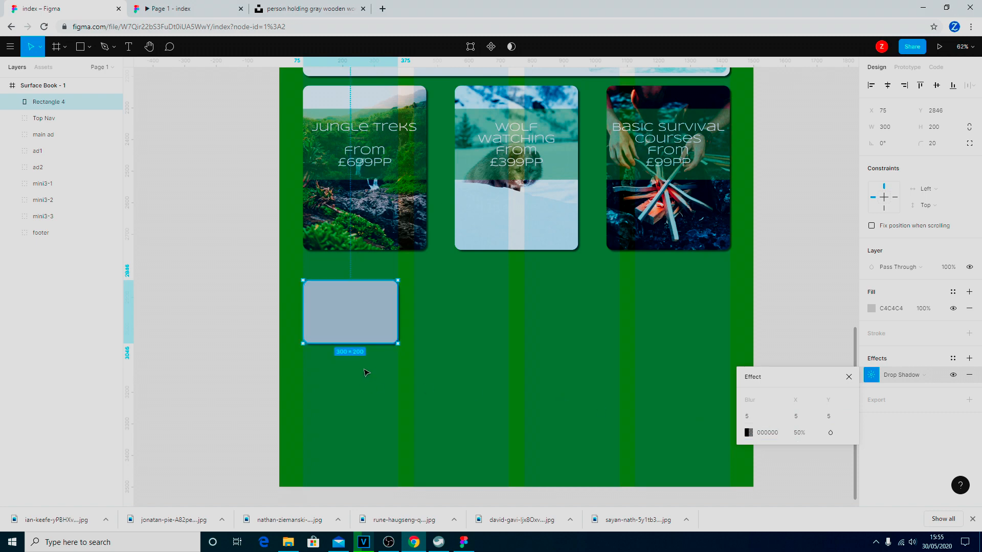
click(88, 48)
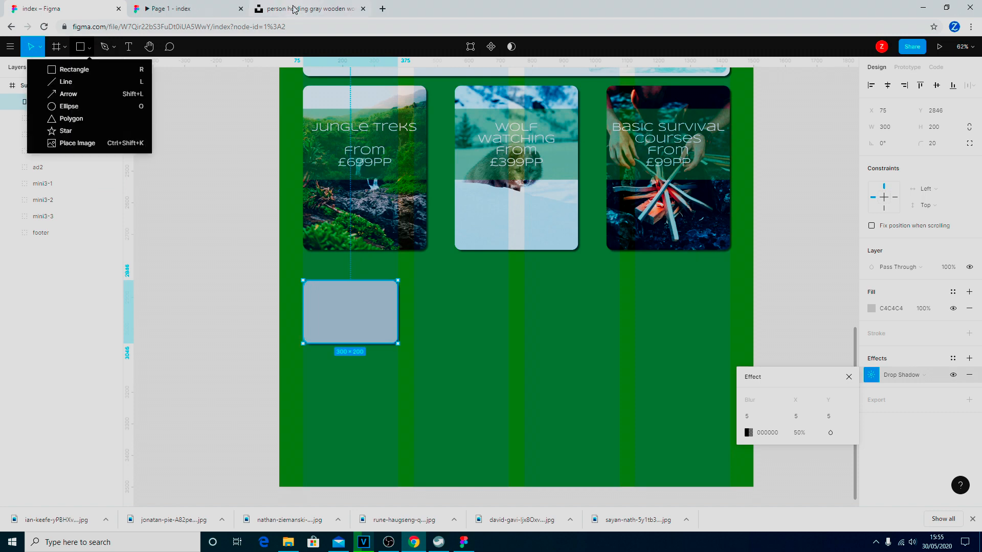
click(320, 10)
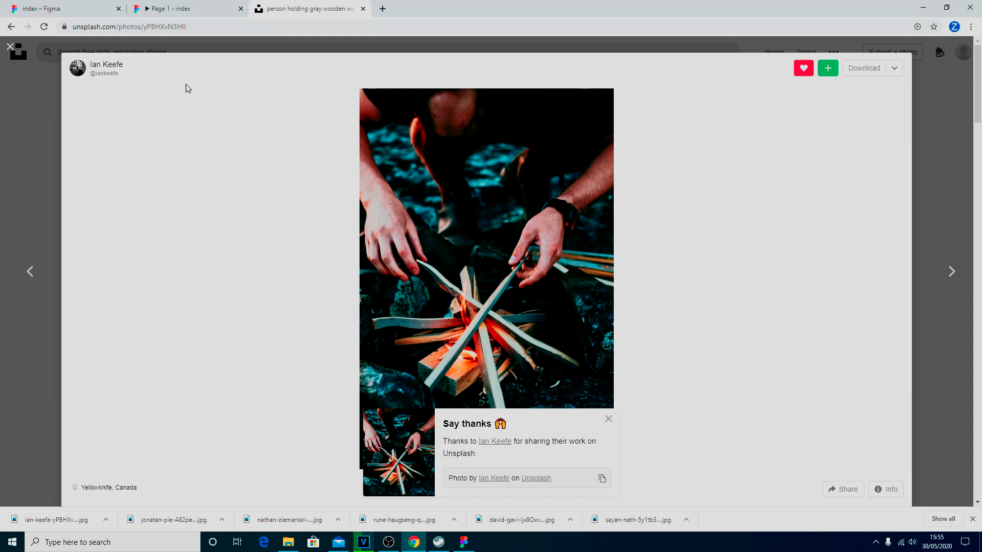
Download the forest walker photo from the collection in Large size.
click(10, 46)
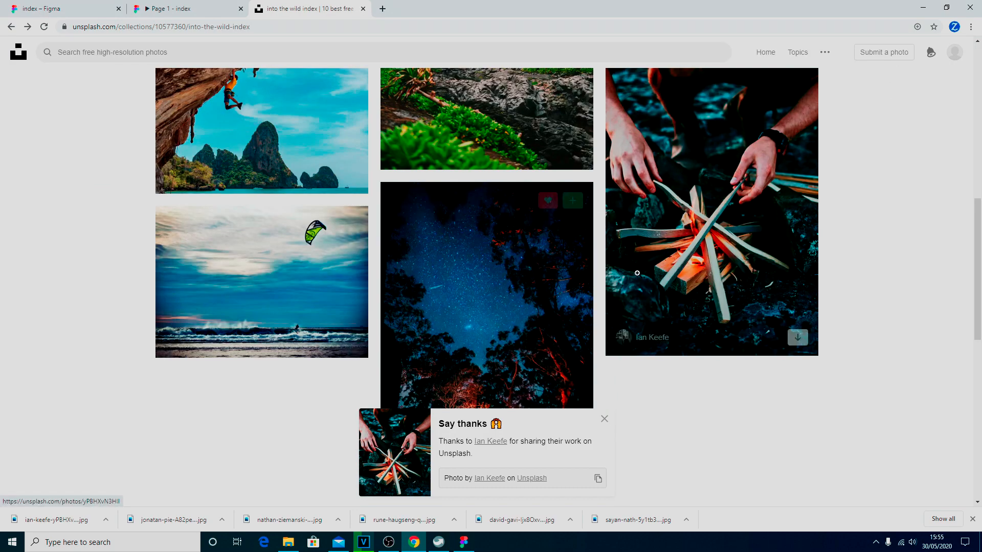
scroll(655, 282, up, 8)
scroll(656, 283, down, 4)
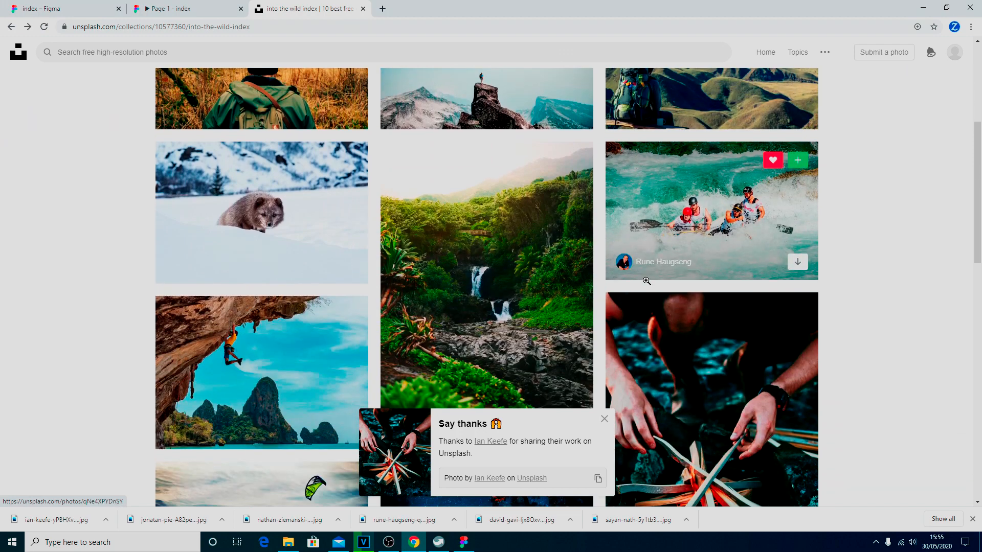
scroll(642, 283, up, 4)
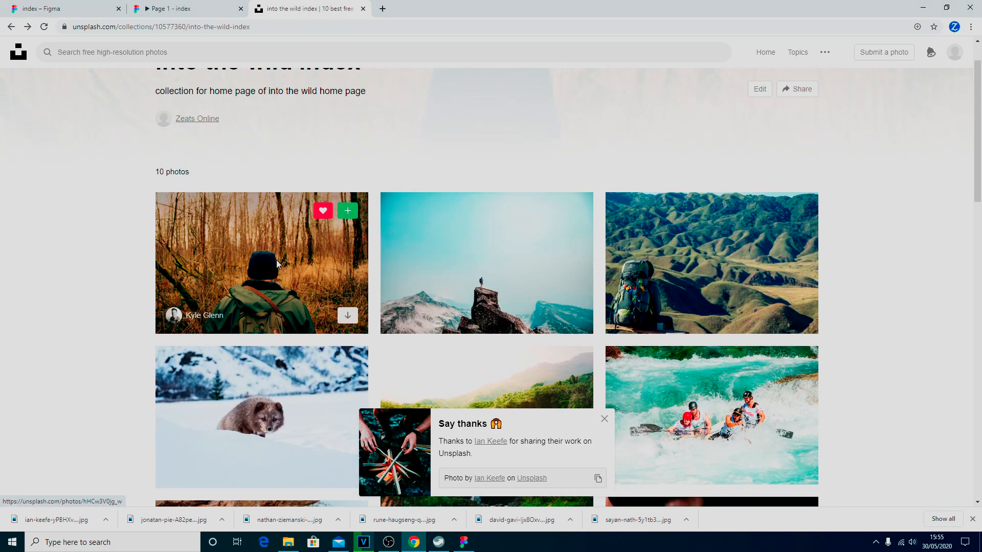
click(275, 261)
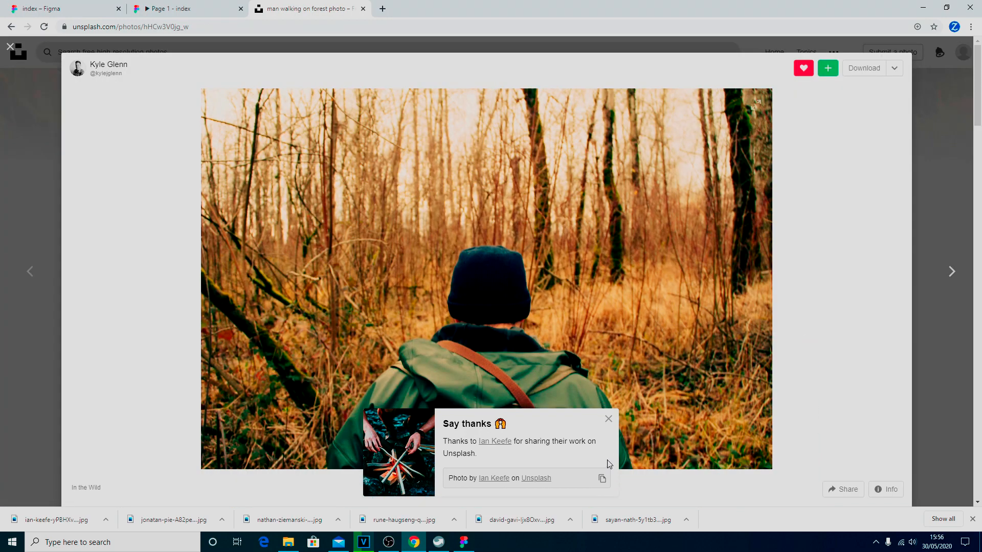
click(608, 419)
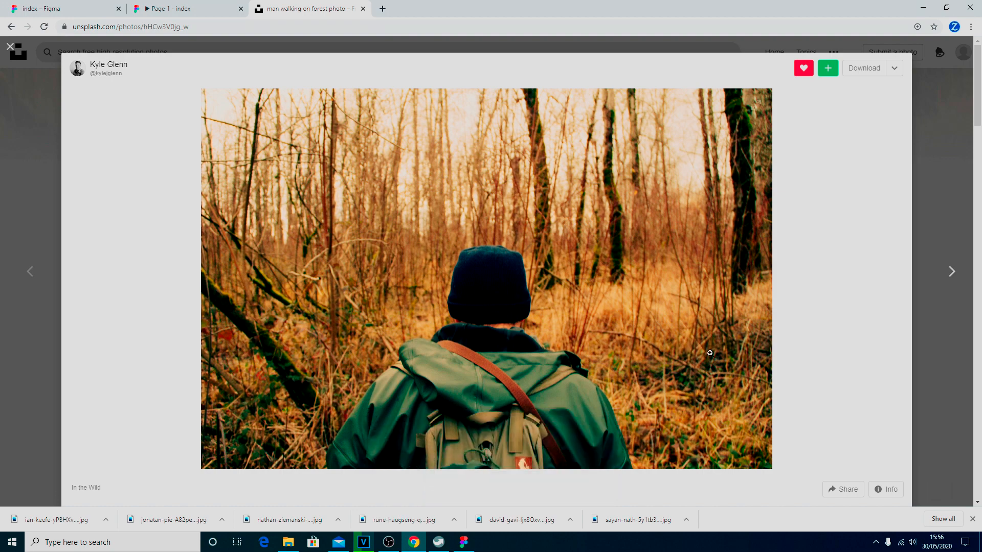
click(894, 68)
click(865, 131)
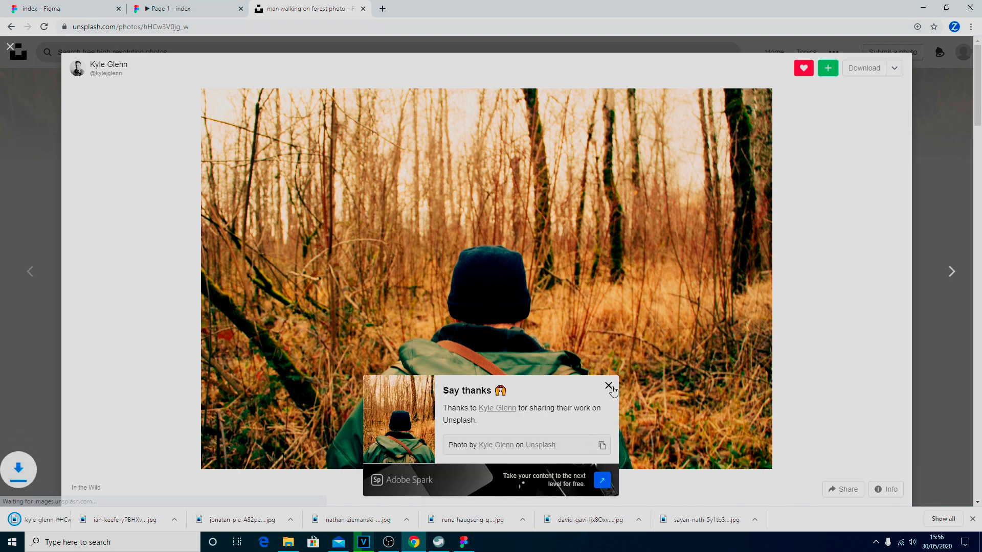
click(609, 386)
click(13, 50)
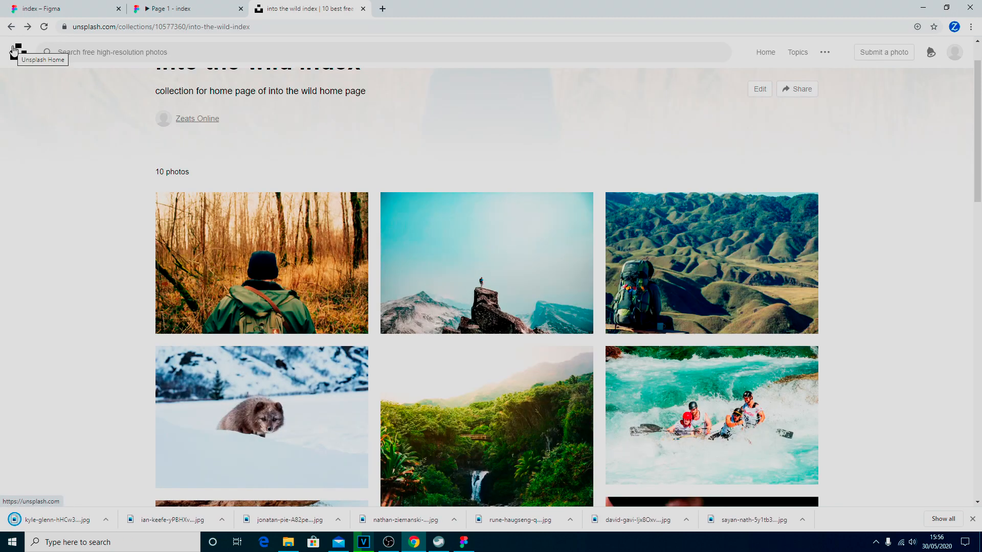
Download the cliff climbing photo in Large size.
scroll(440, 248, down, 5)
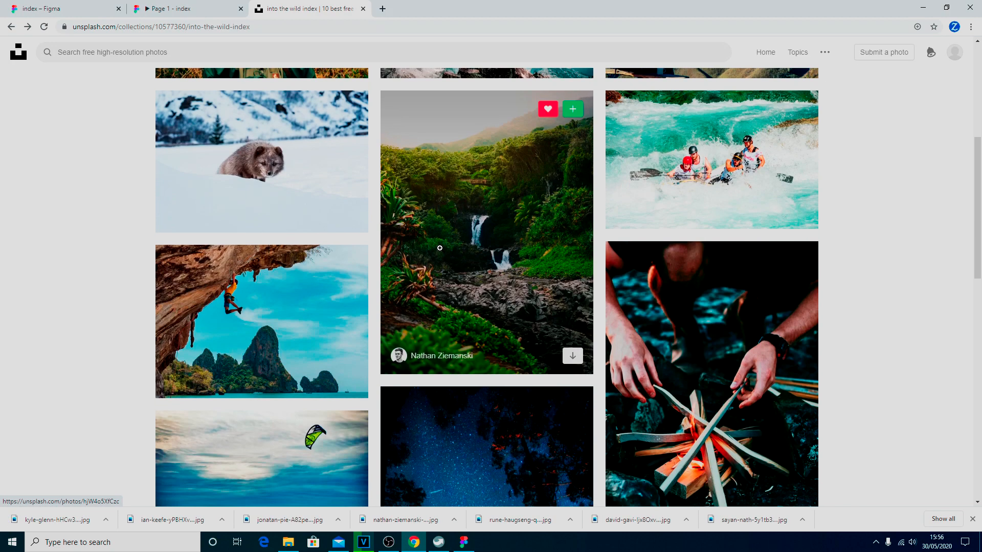
click(255, 312)
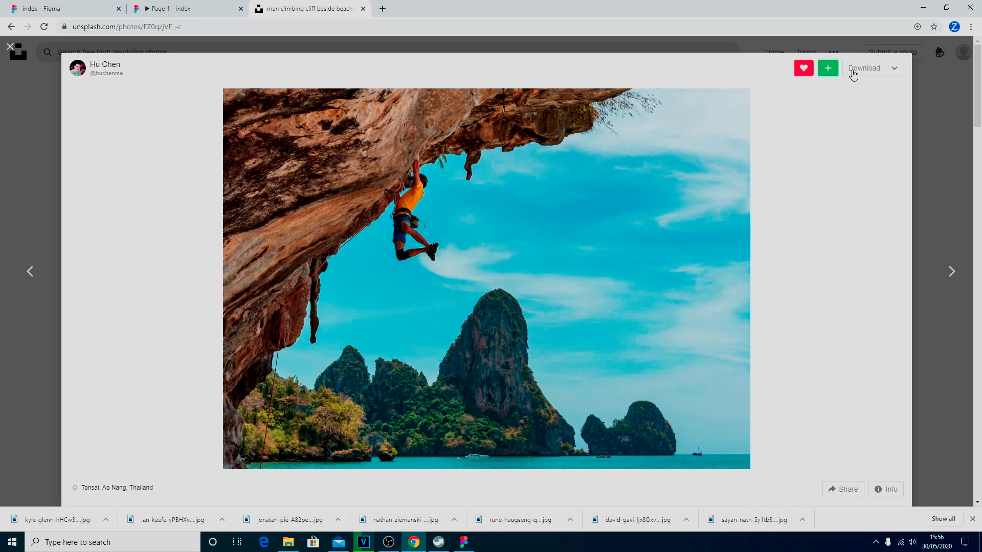
click(895, 72)
click(855, 130)
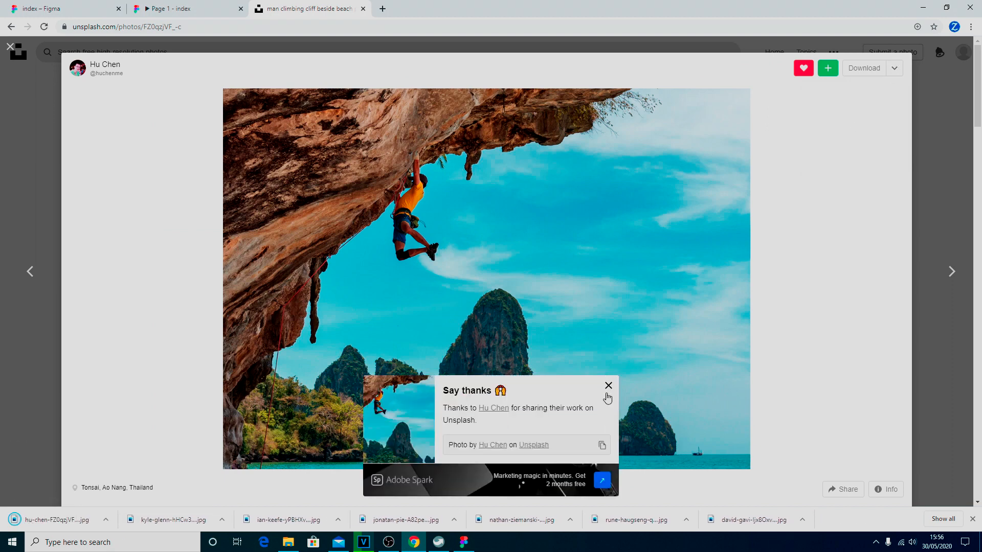
click(607, 389)
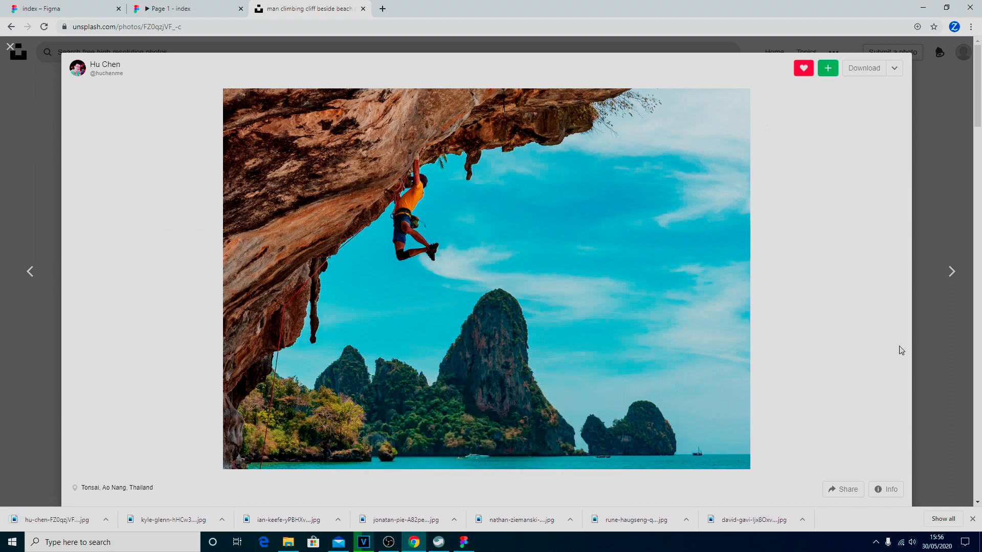
click(10, 47)
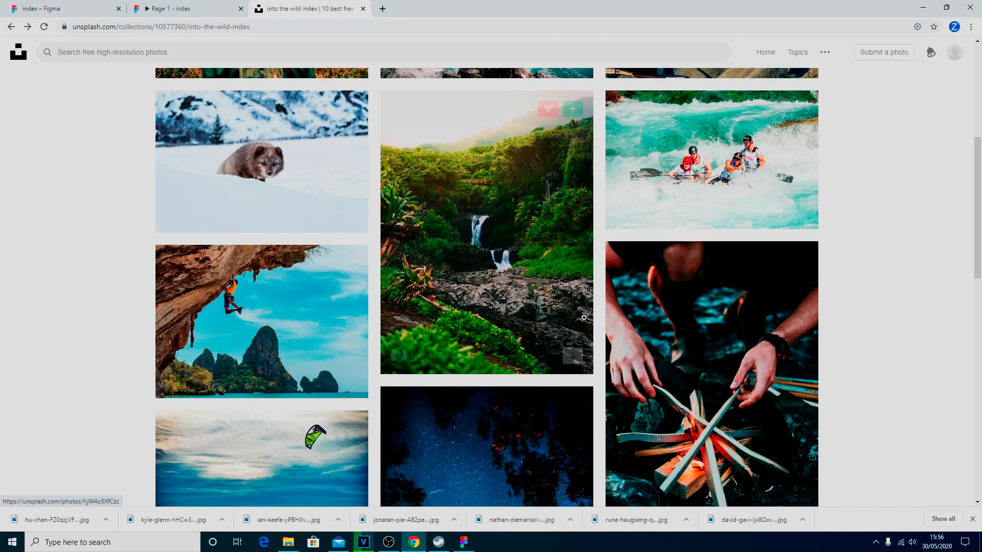
Download the starry campsite photo in Large size.
scroll(481, 245, up, 4)
scroll(491, 248, down, 9)
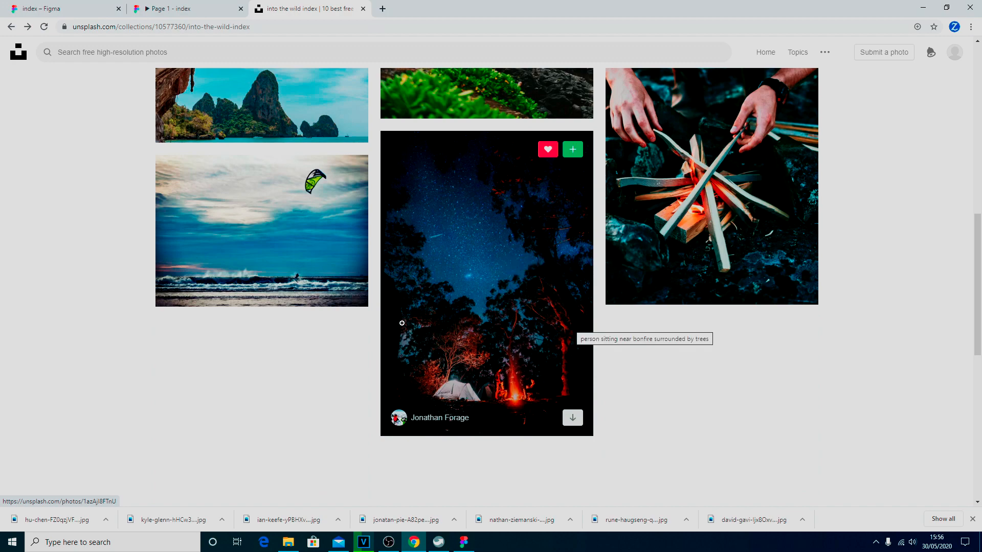
click(508, 329)
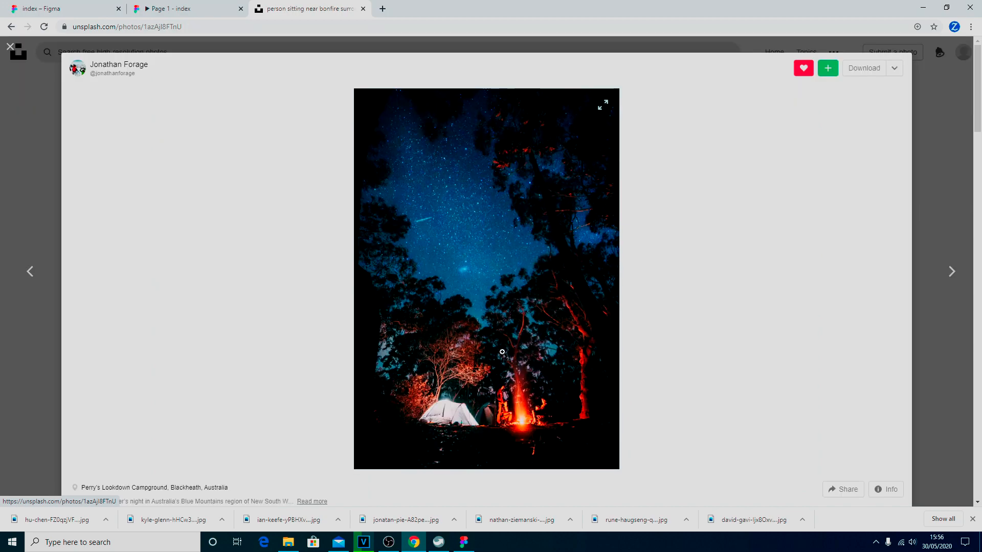
click(895, 68)
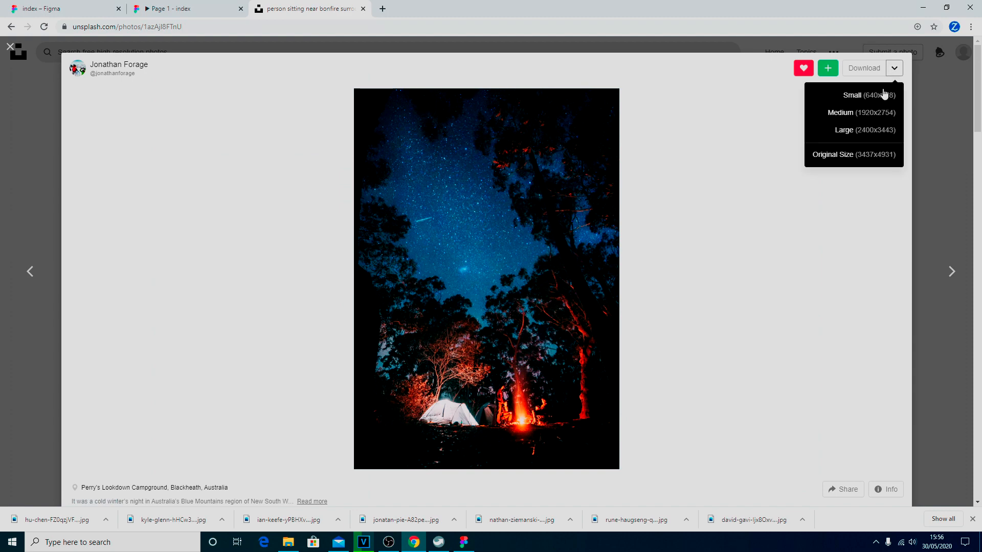
click(863, 131)
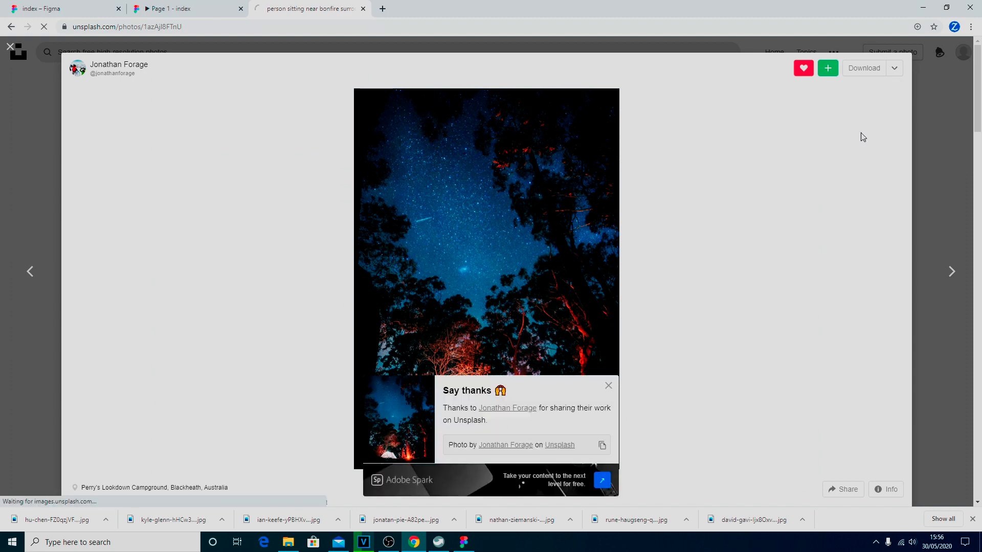
click(607, 386)
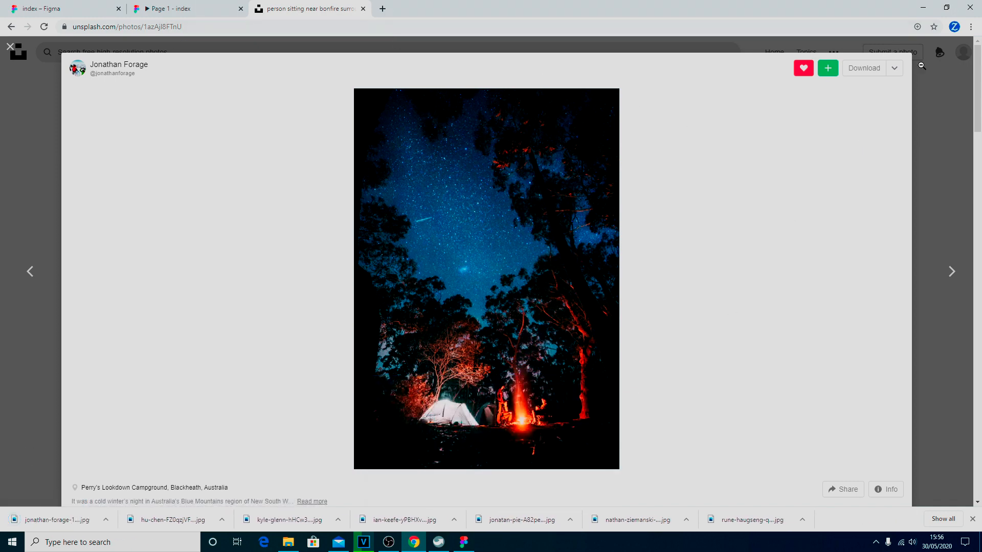
click(10, 47)
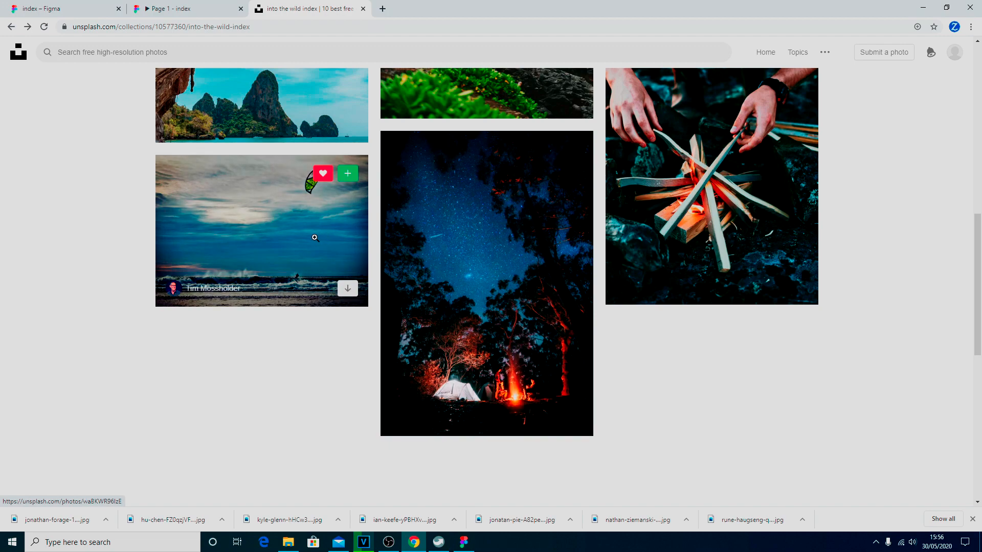
Download the kite-surfing photo in Large size (2400x1714).
click(317, 239)
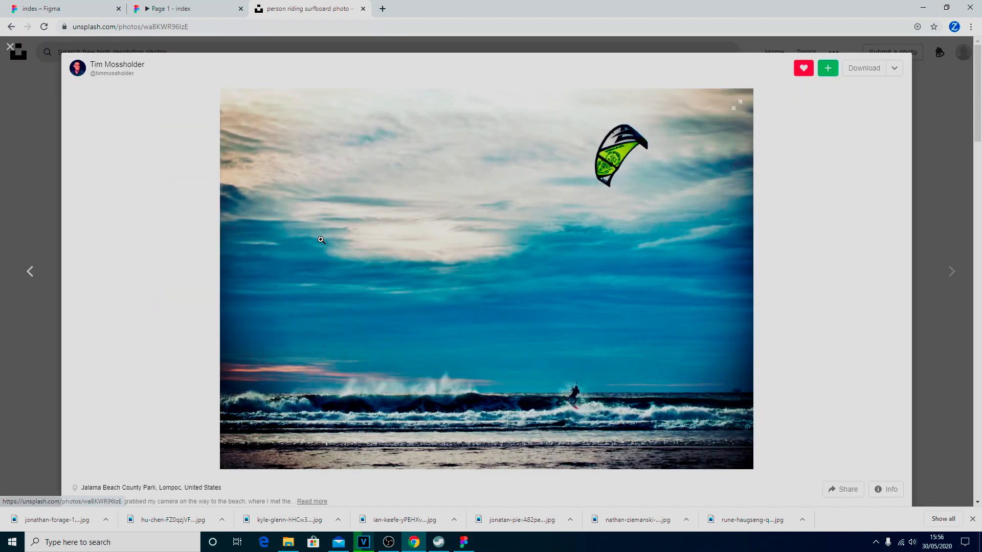
click(894, 70)
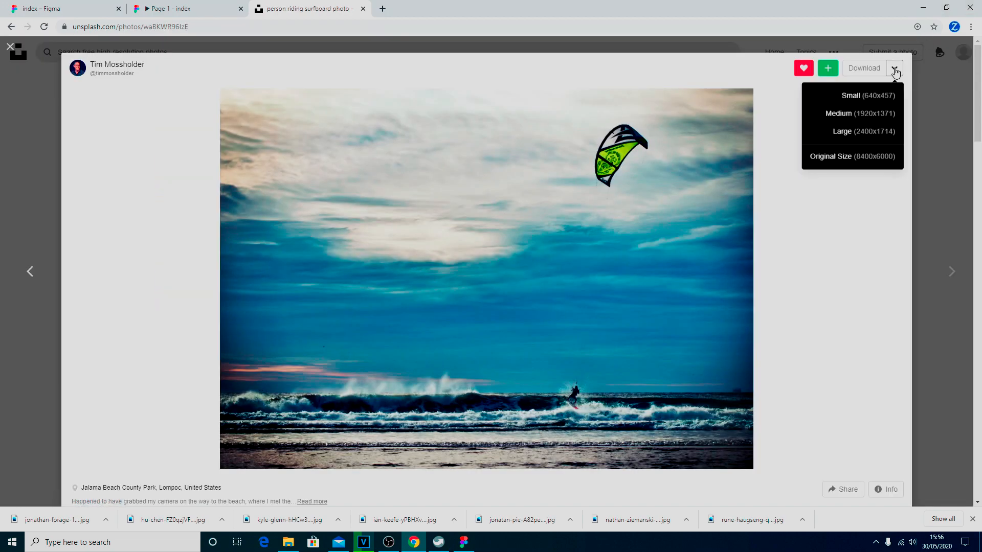
click(851, 133)
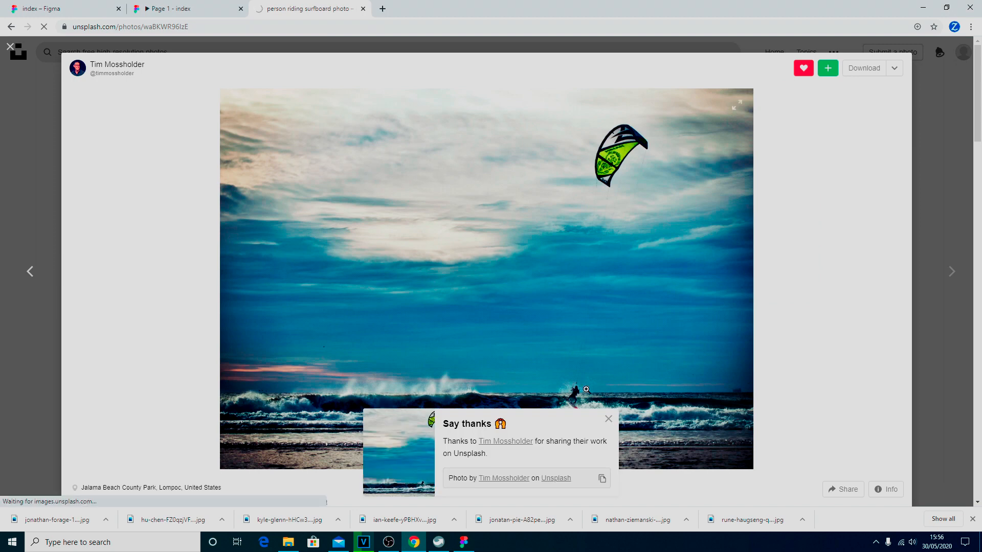
click(608, 419)
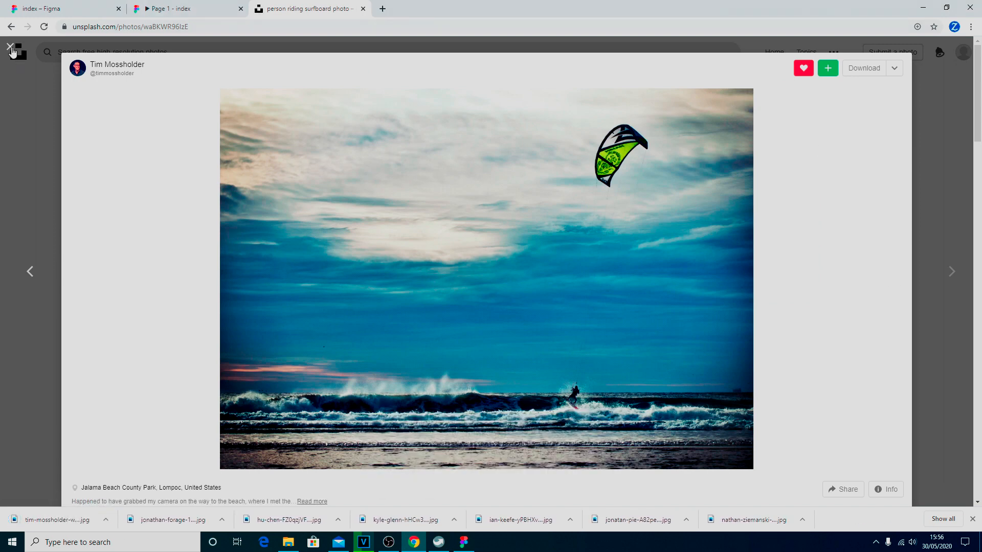
click(10, 47)
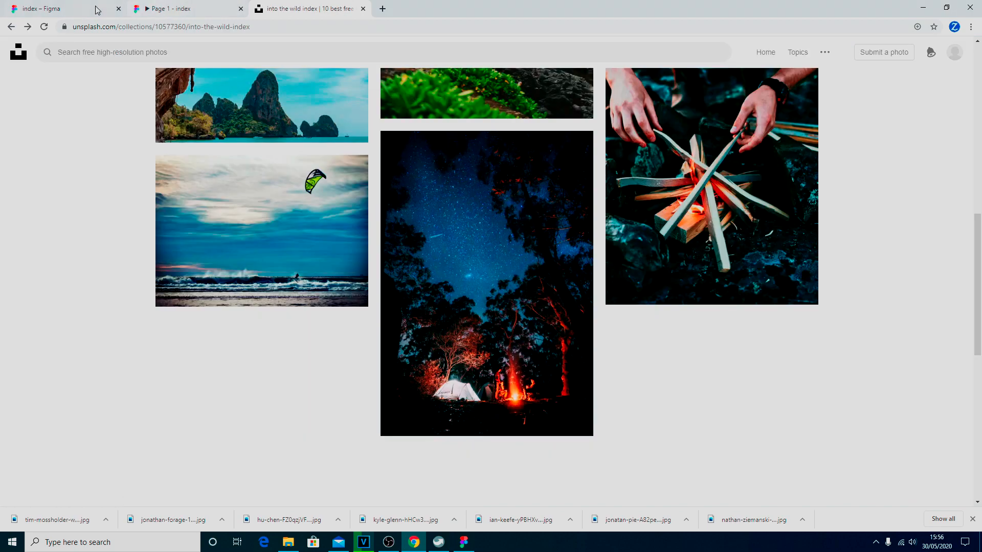
Place the downloaded kyle-glenn hiker-in-forest photo into the grey 300×200 rectangle under Jungle Treks.
click(60, 9)
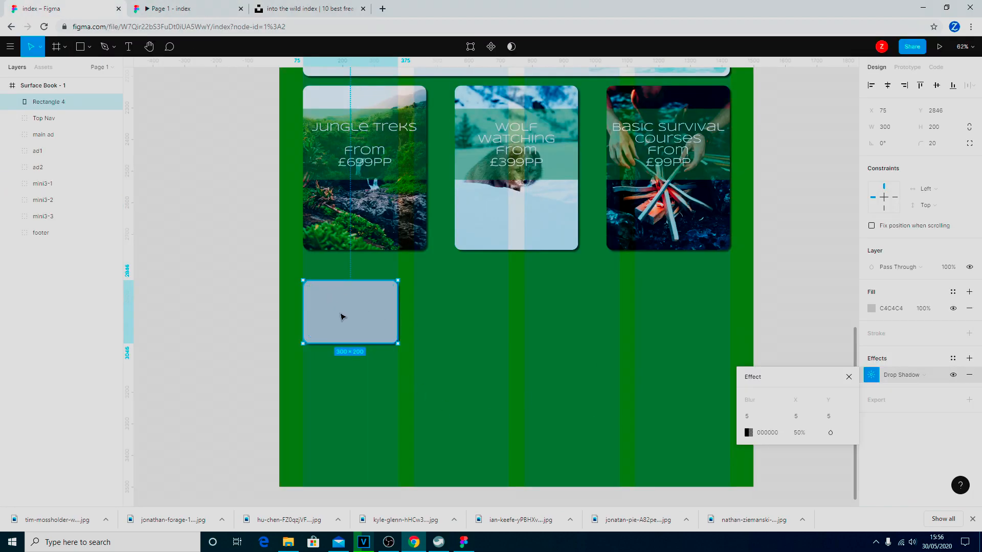
click(89, 47)
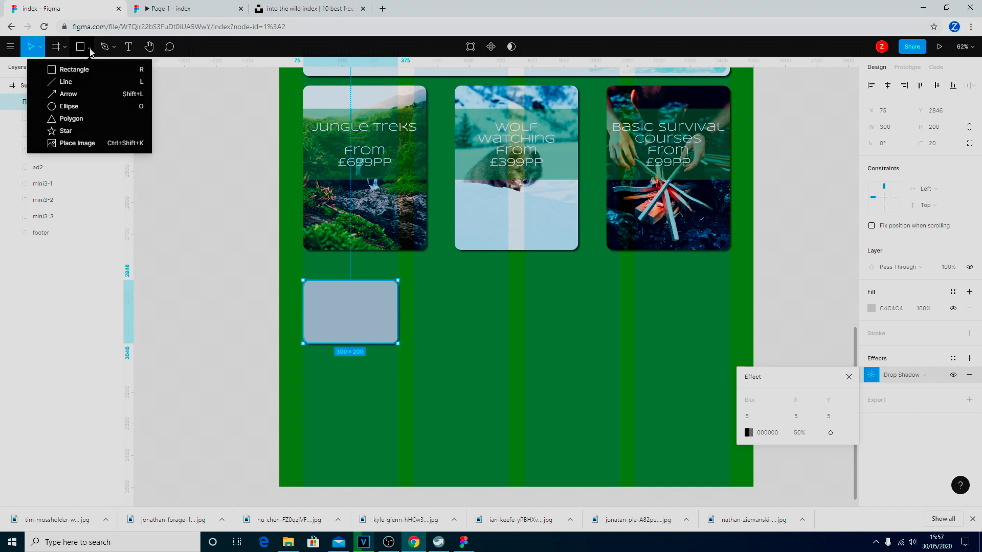
click(92, 144)
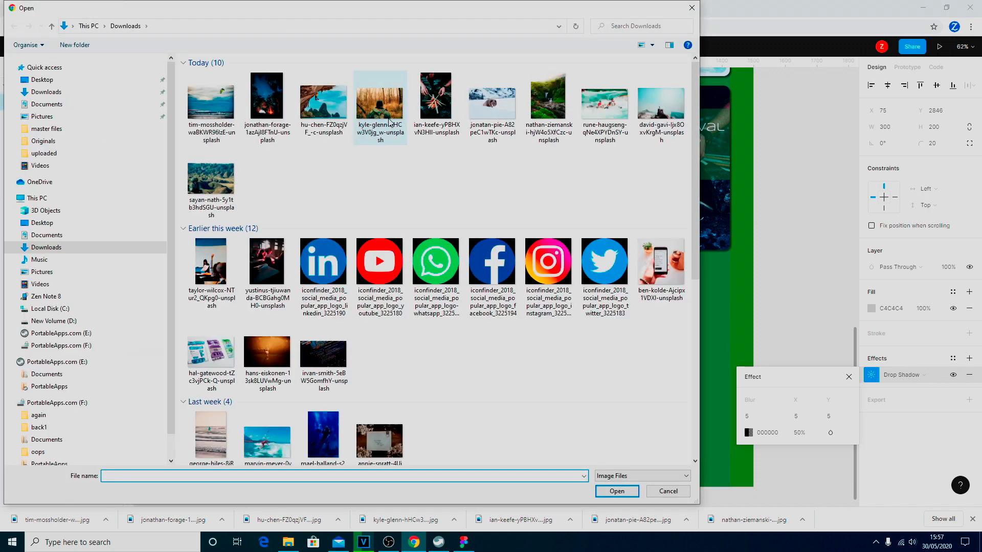
click(379, 105)
click(615, 491)
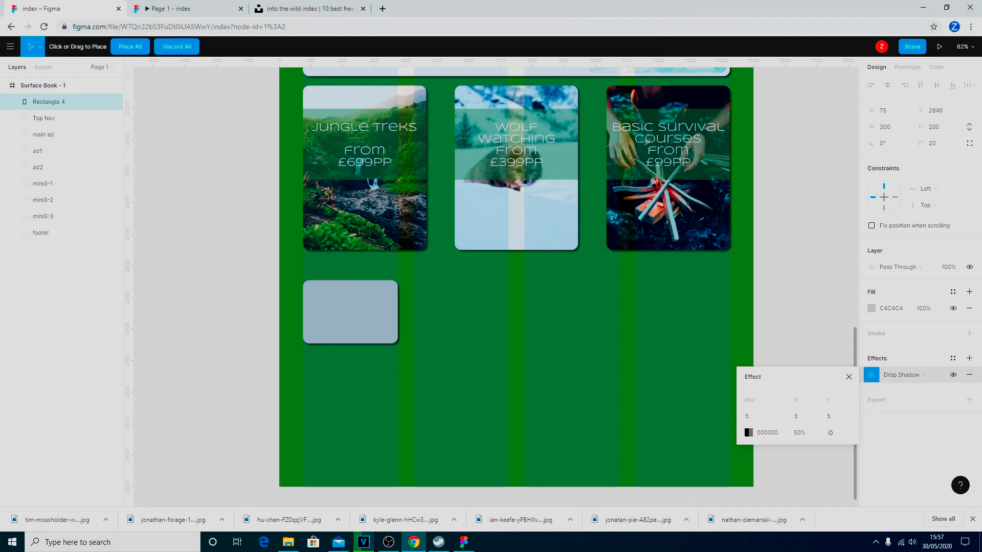
click(330, 334)
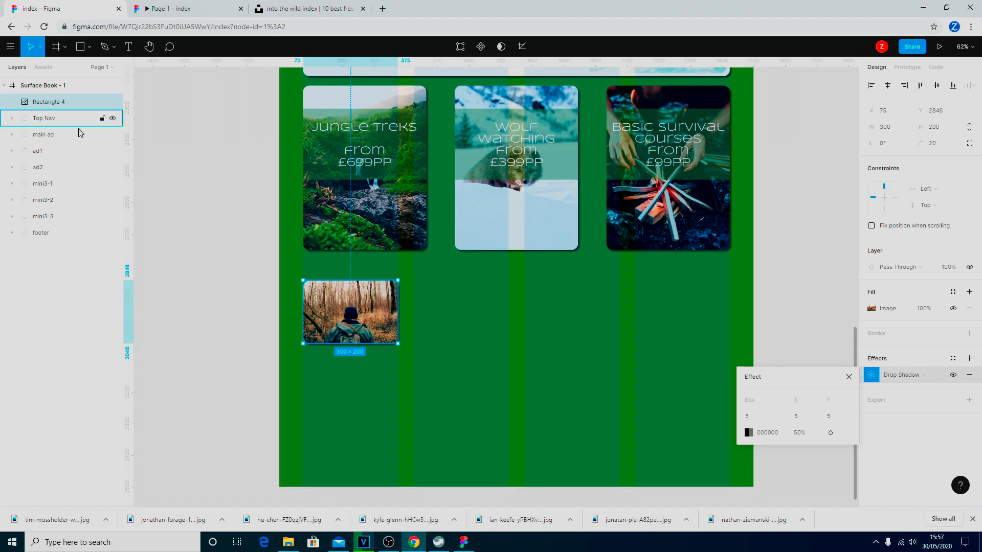
click(89, 47)
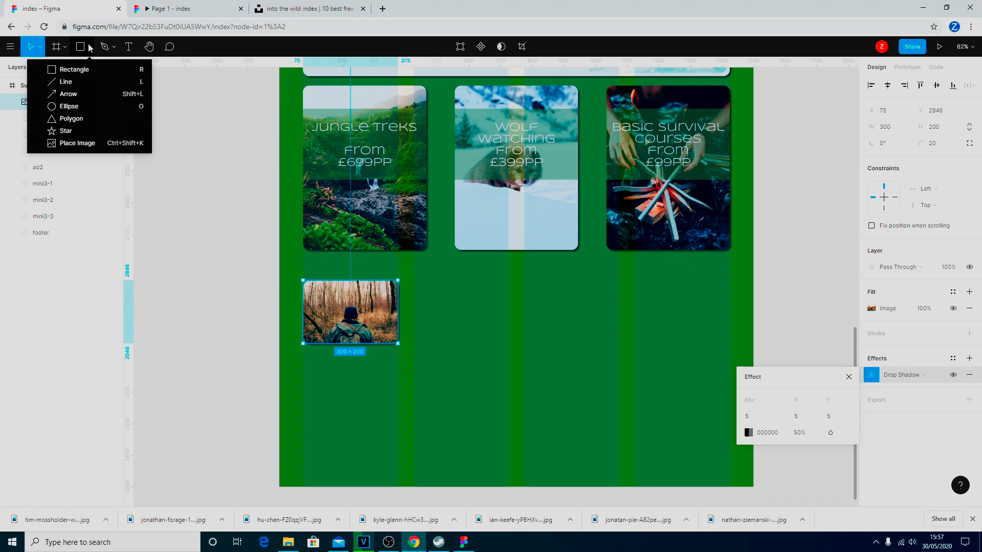
Draw a 300×85 band over the forest photo filled 5B833A at 50%, and add a text box on it.
click(83, 69)
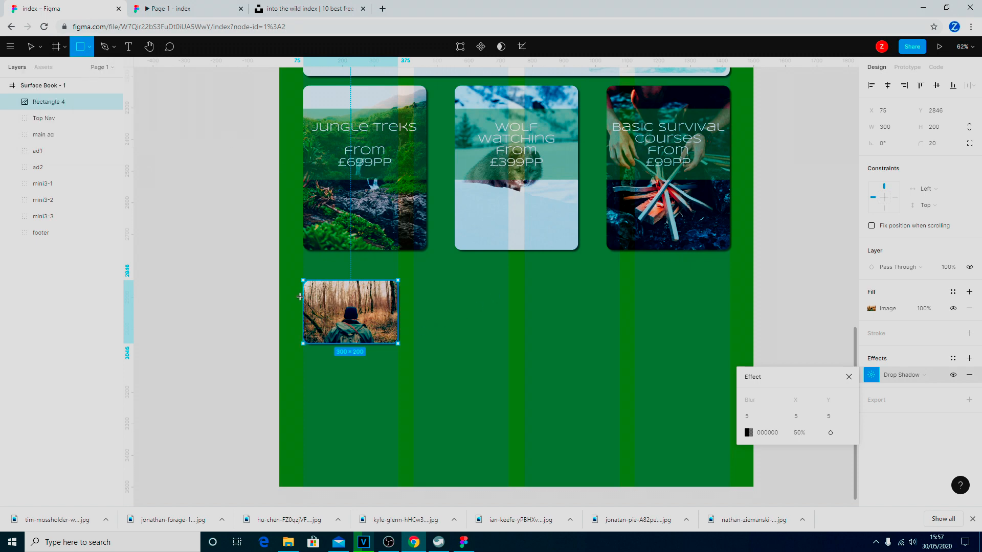
drag(302, 295, 397, 323)
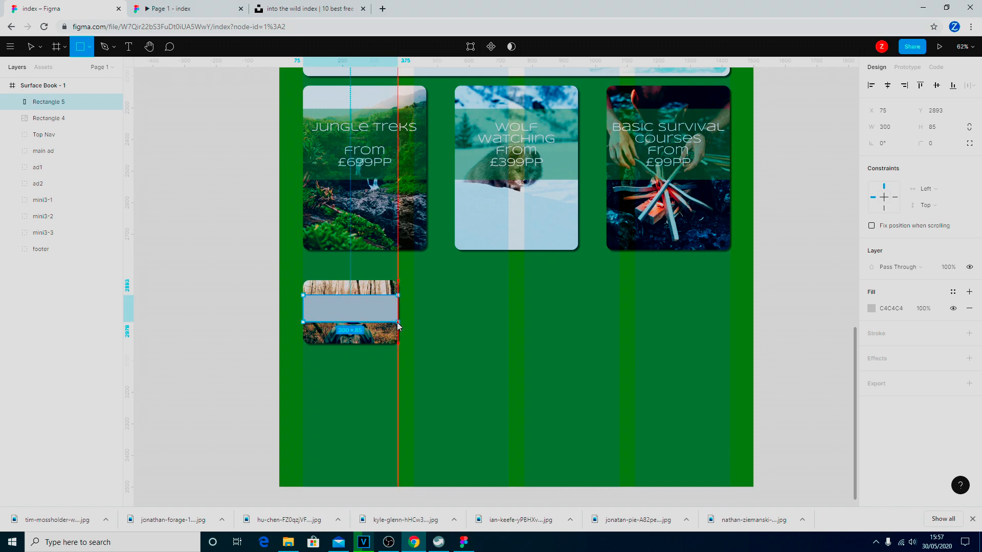
drag(398, 326, 399, 325)
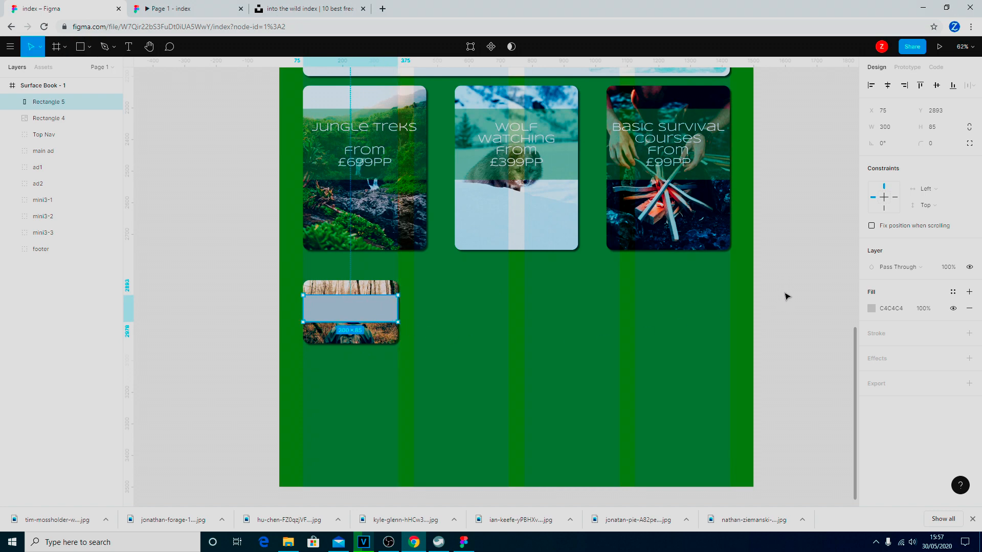
click(872, 308)
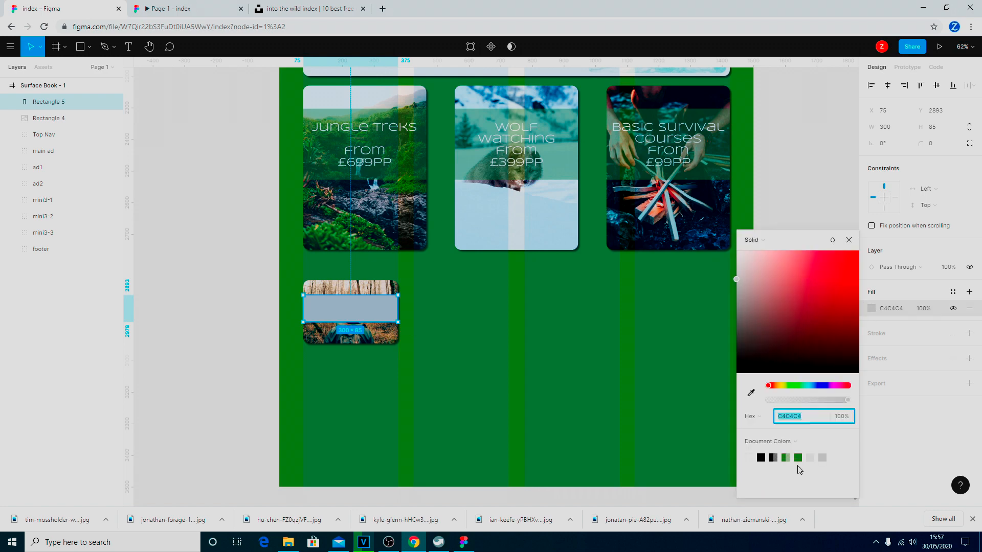
click(786, 458)
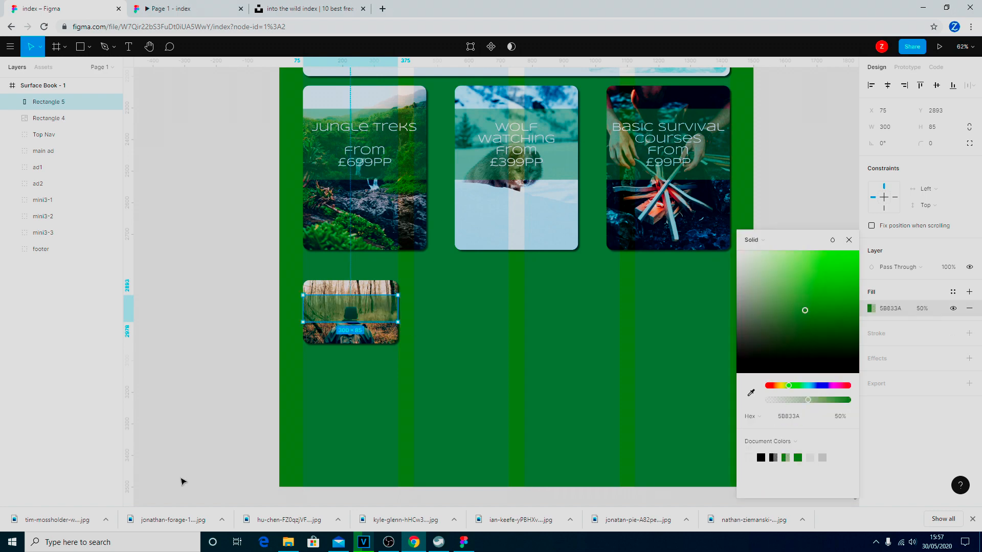
click(129, 47)
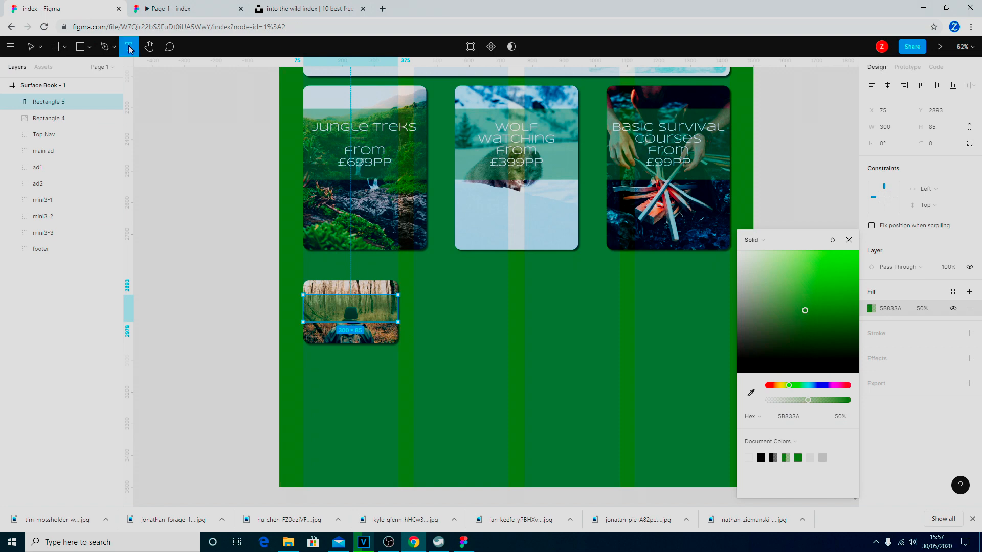
drag(313, 301, 390, 322)
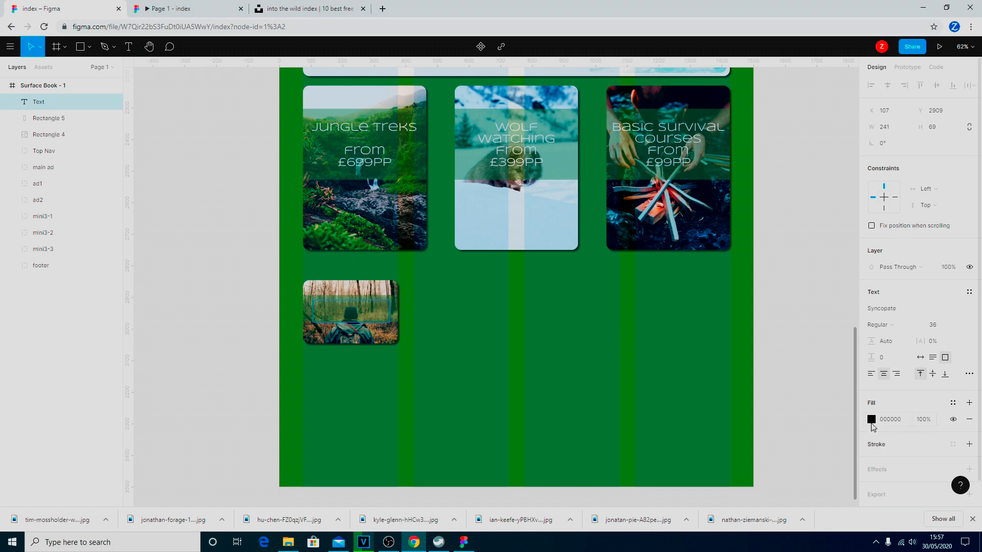
Type the caption 'FOREST TREKS' in white at font size 30, left-aligned.
click(872, 420)
click(749, 458)
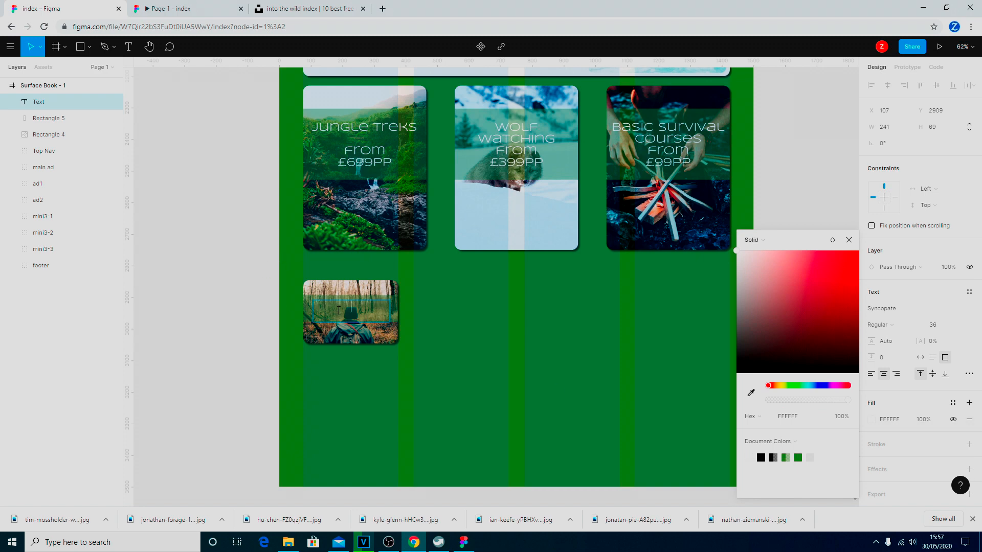
text(fOREST TRE)
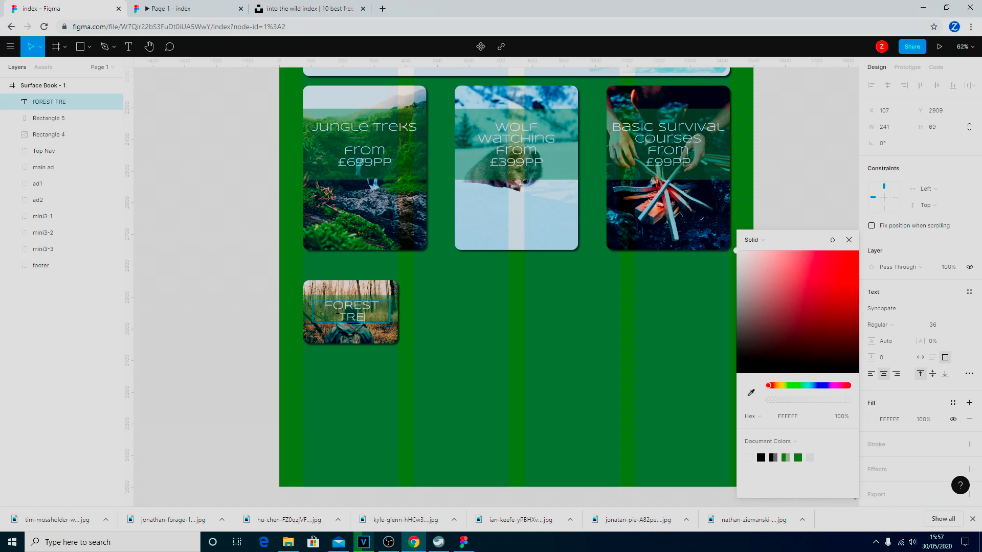
text(KS)
key(ctrl+a)
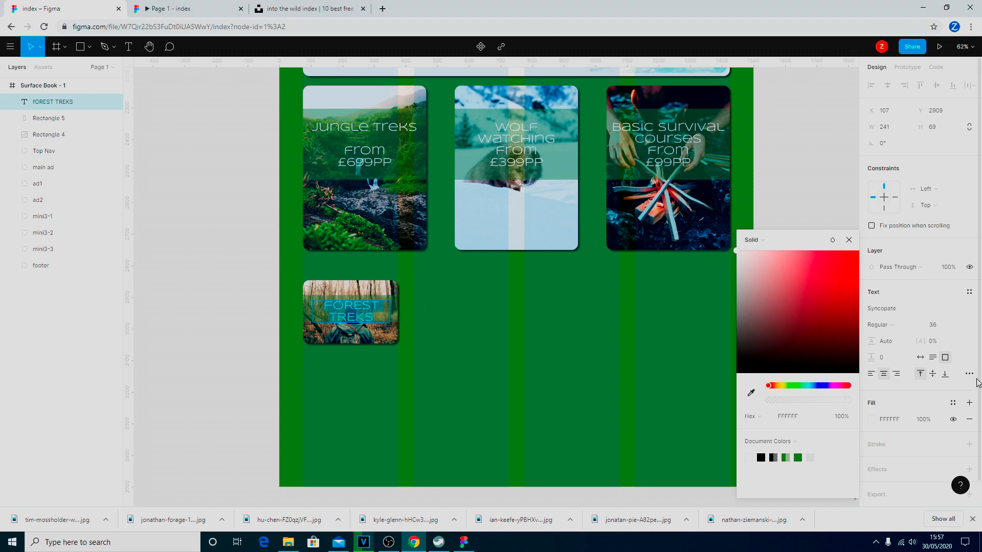
click(947, 327)
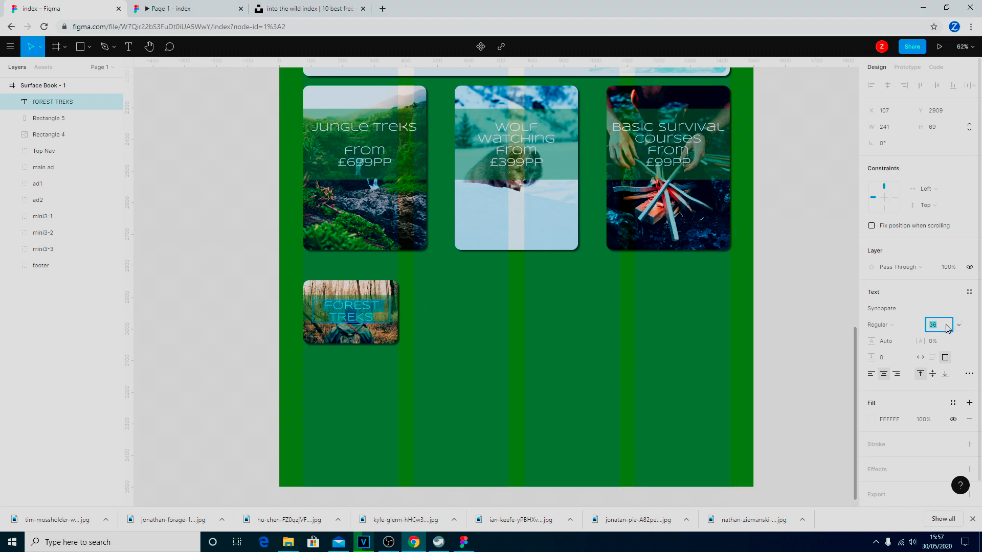
key(Return)
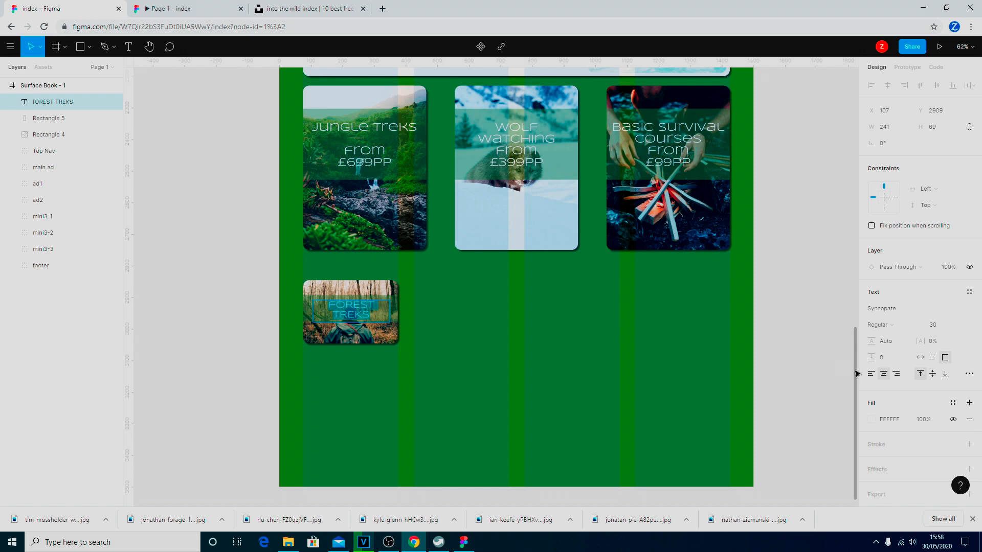
click(872, 374)
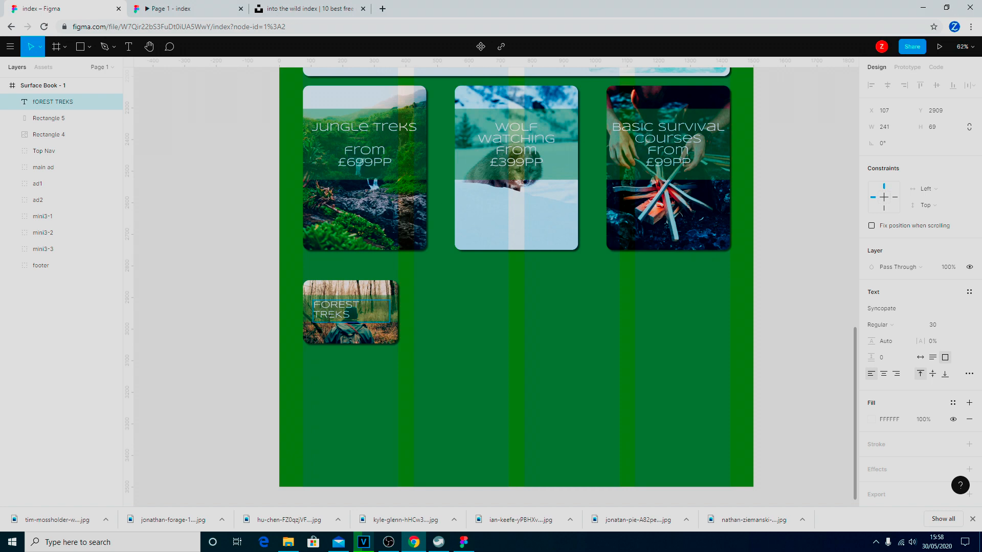
key(Escape)
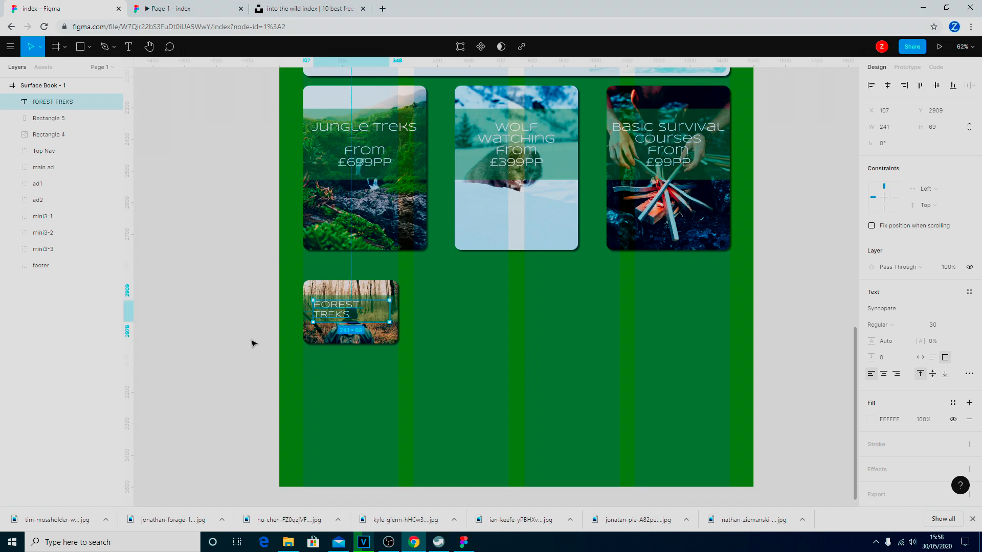
Widen the caption box to fit one line, centre the text, and set size 28.
drag(311, 312, 305, 311)
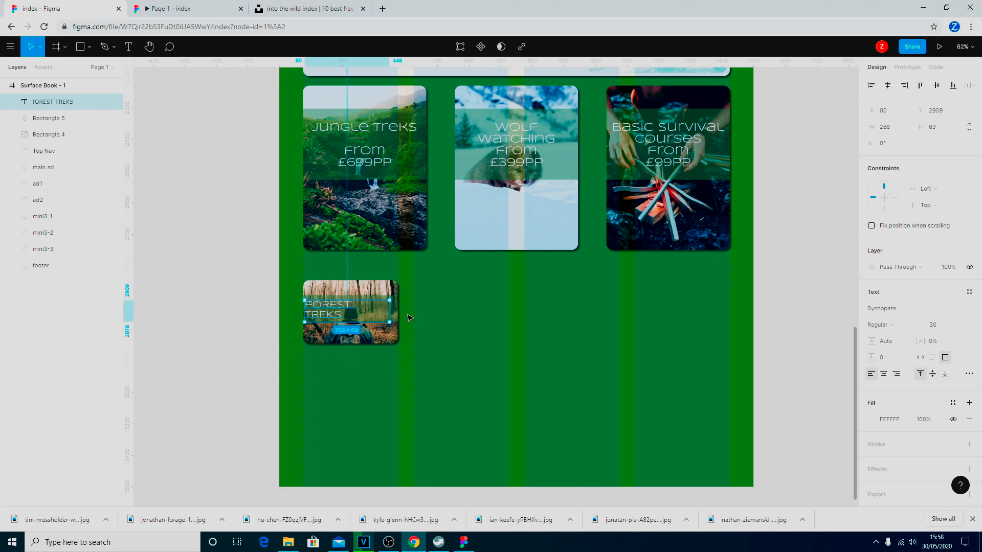
drag(393, 307, 396, 308)
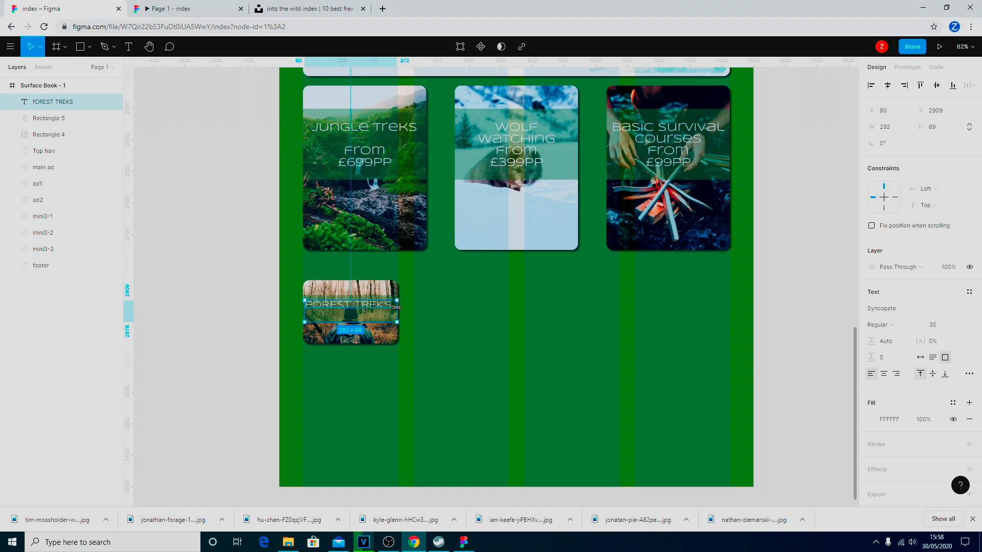
click(884, 375)
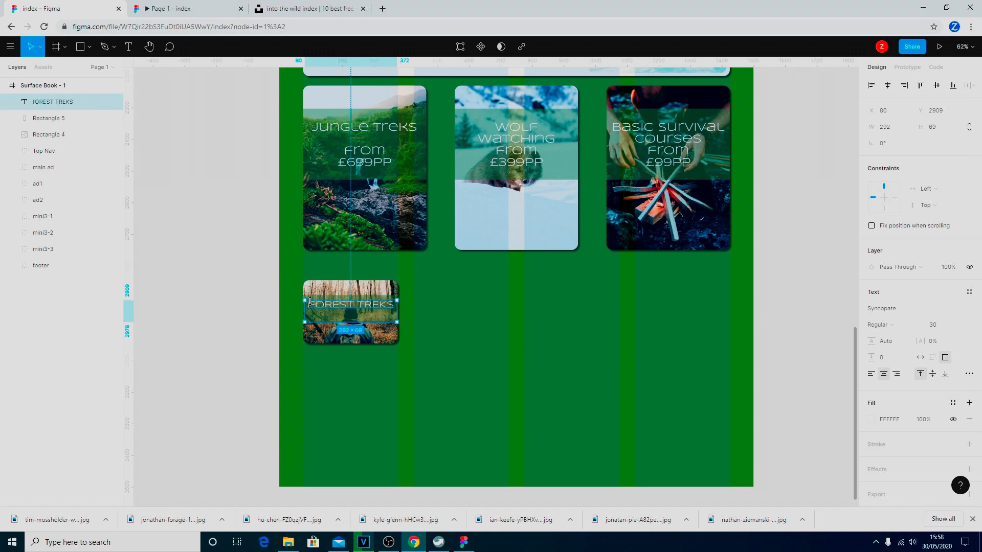
drag(310, 301, 402, 303)
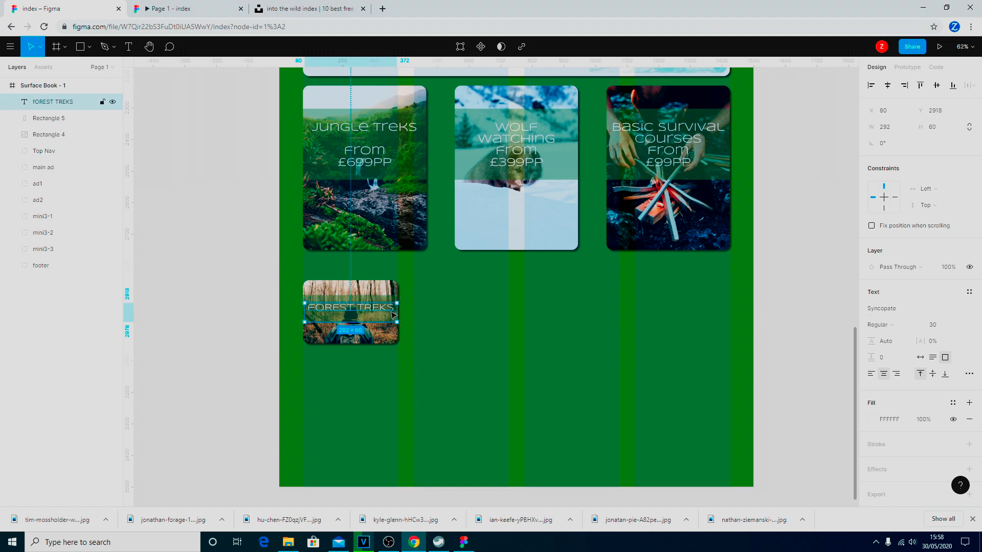
double_click(390, 308)
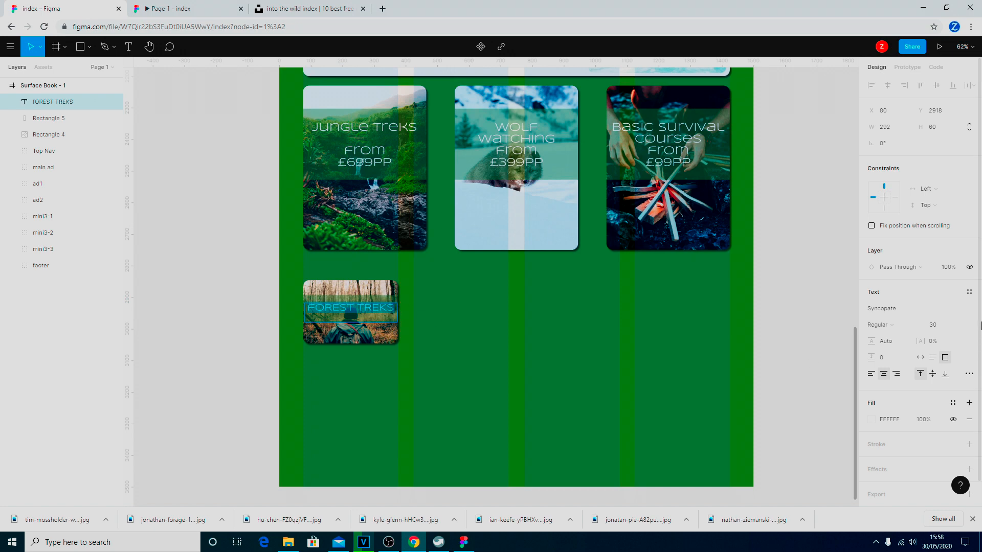
click(957, 325)
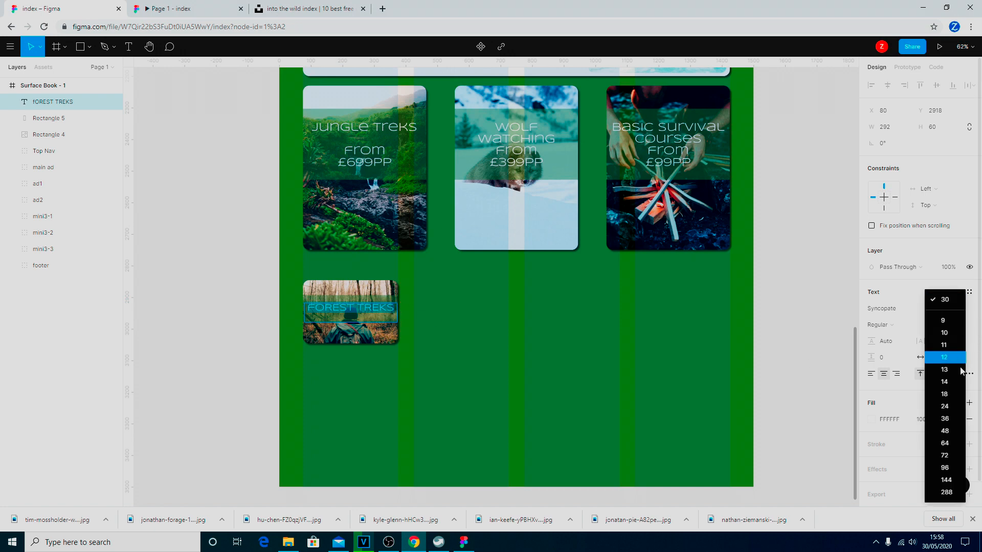
click(958, 406)
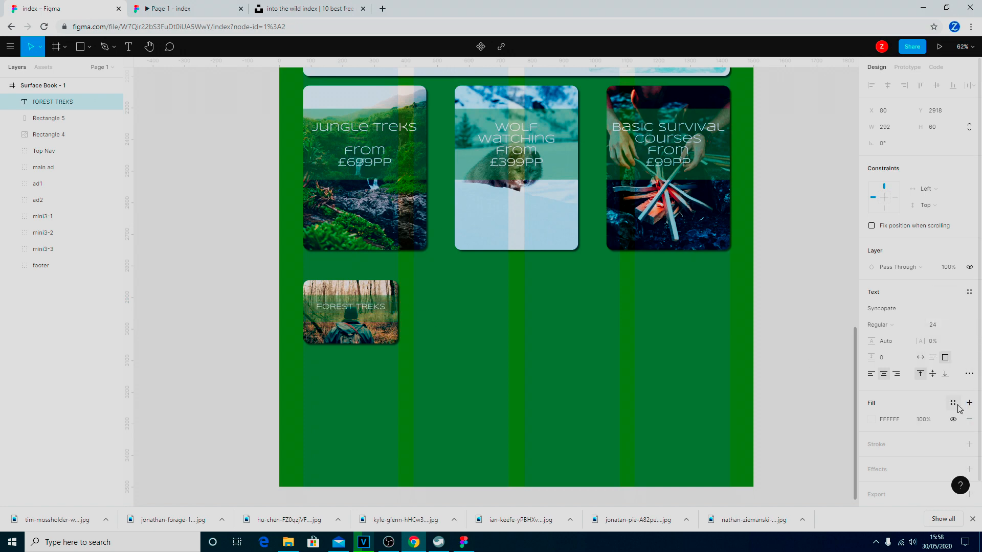
click(941, 326)
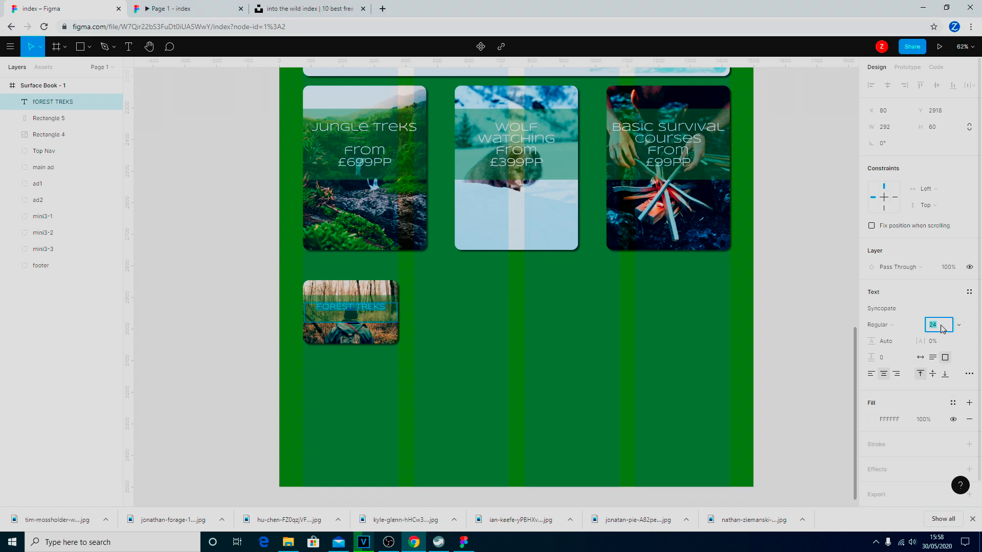
key(Return)
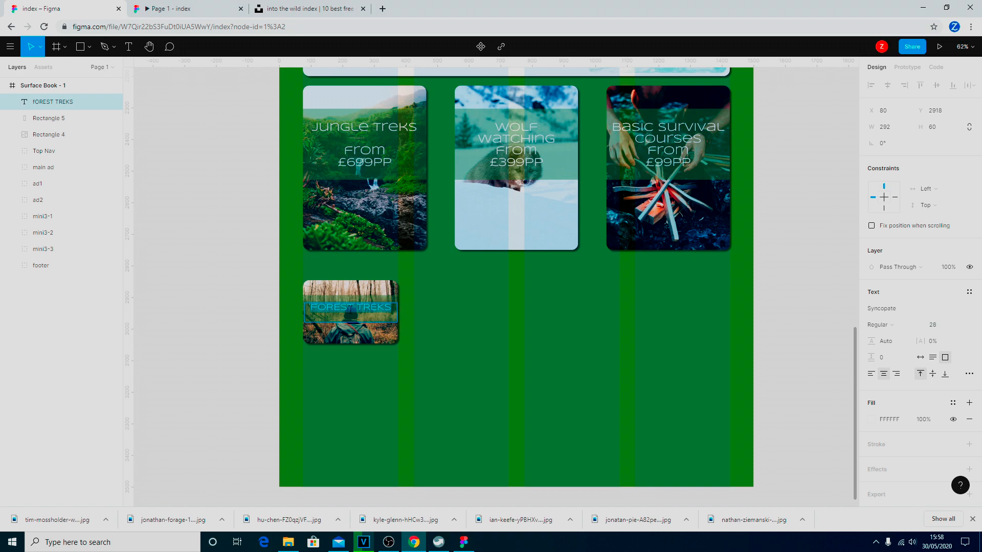
Make the caption box auto-height and nudge it down two pixels.
click(933, 357)
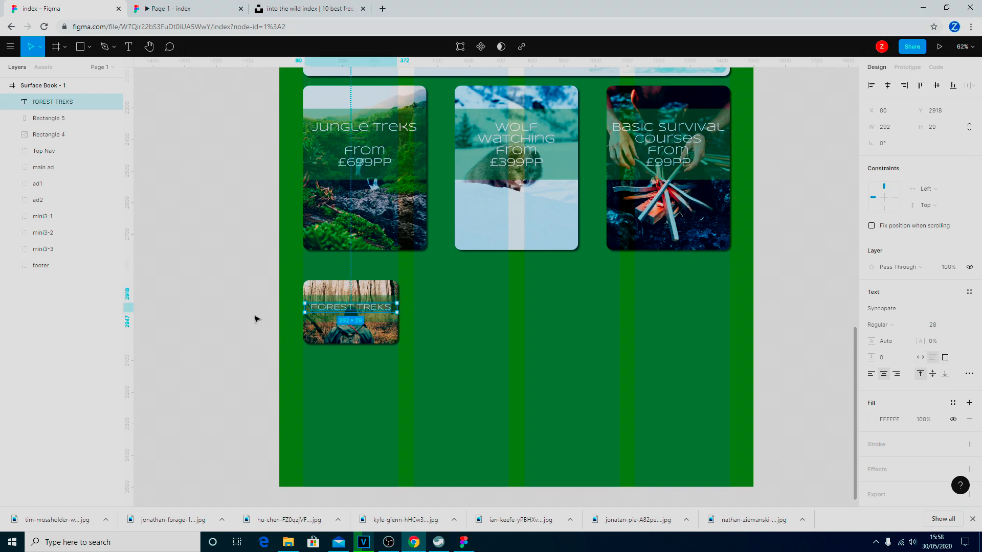
key(Down)
key(Down)
key(Down)
key(Down)
key(Down)
key(Down)
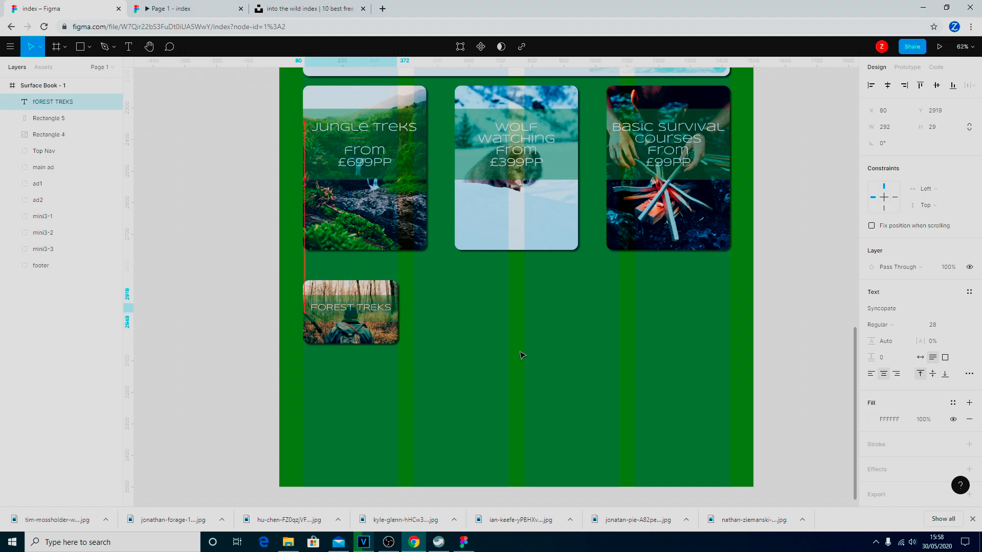
key(Down)
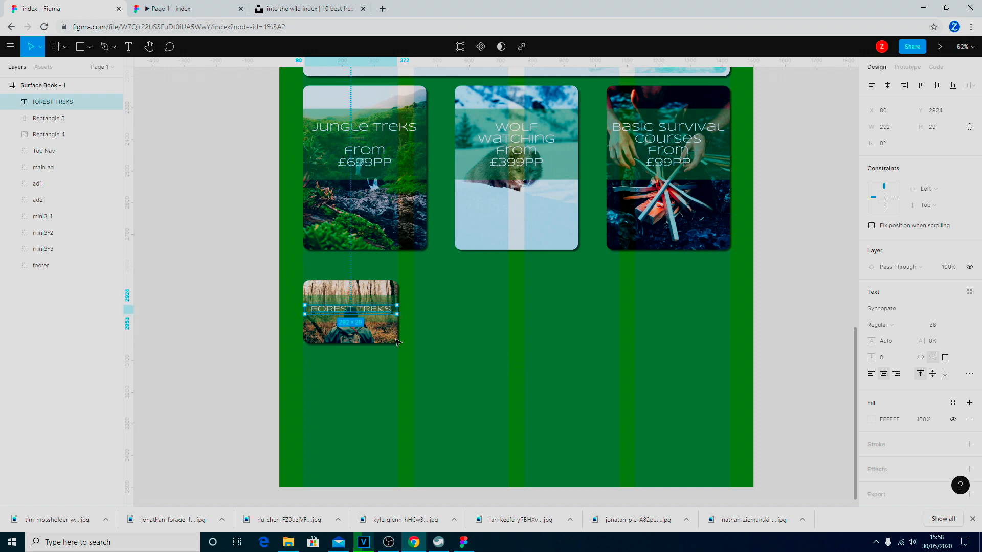
click(259, 324)
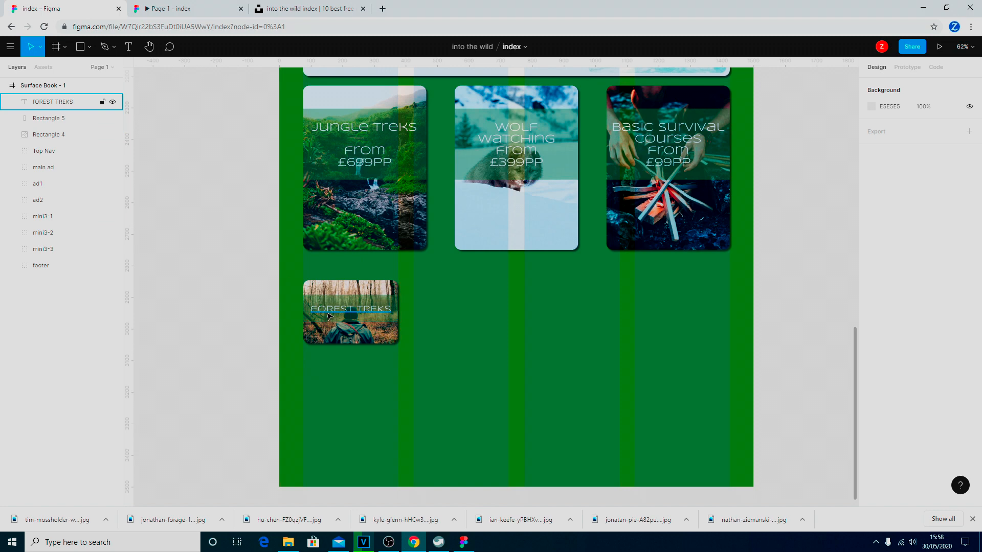
Retype the caption's first letter as a capital F.
click(328, 315)
click(327, 307)
key(BackSpace)
text(F)
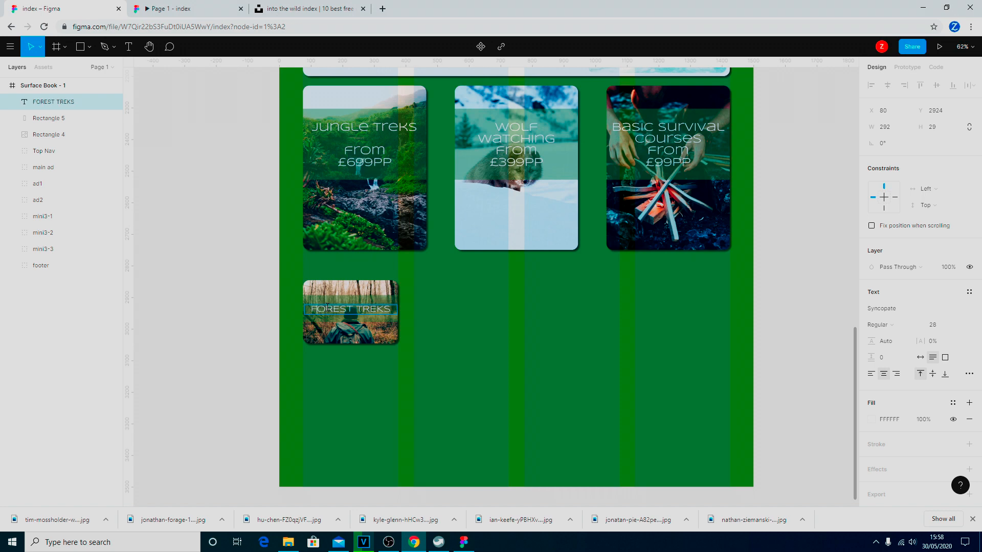
key(Escape)
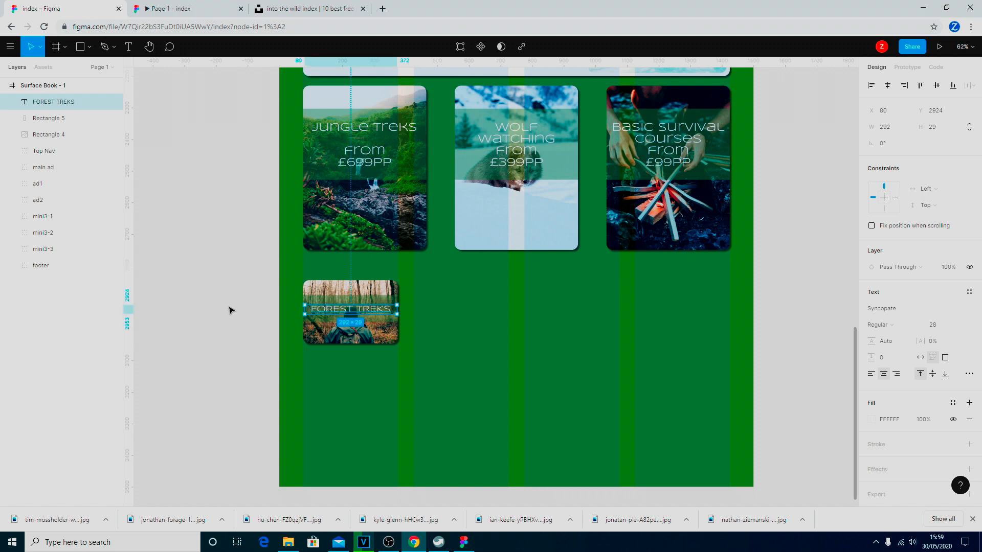
Rename the Rectangle 4 layer to 'image' and Rectangle 5 to 'semi-back'.
click(57, 123)
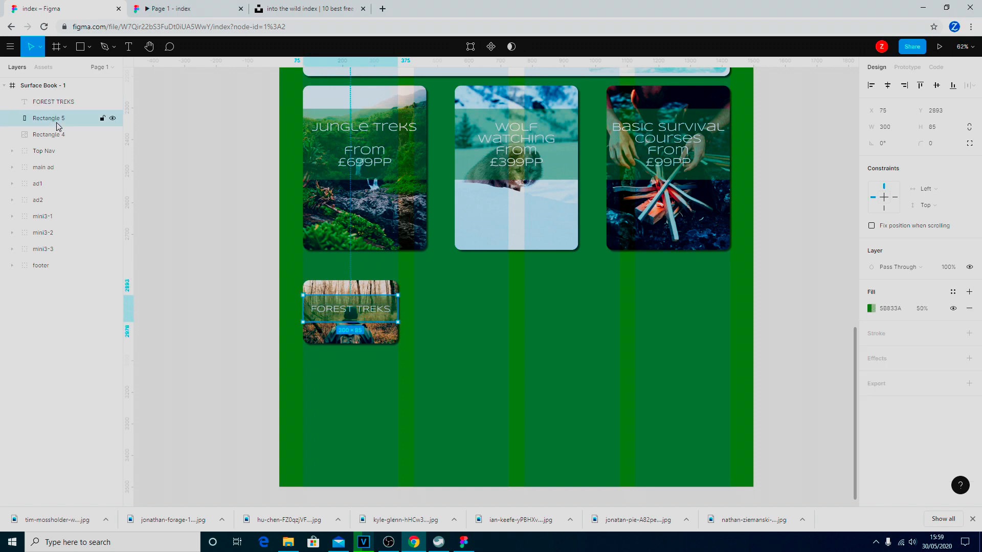
click(52, 139)
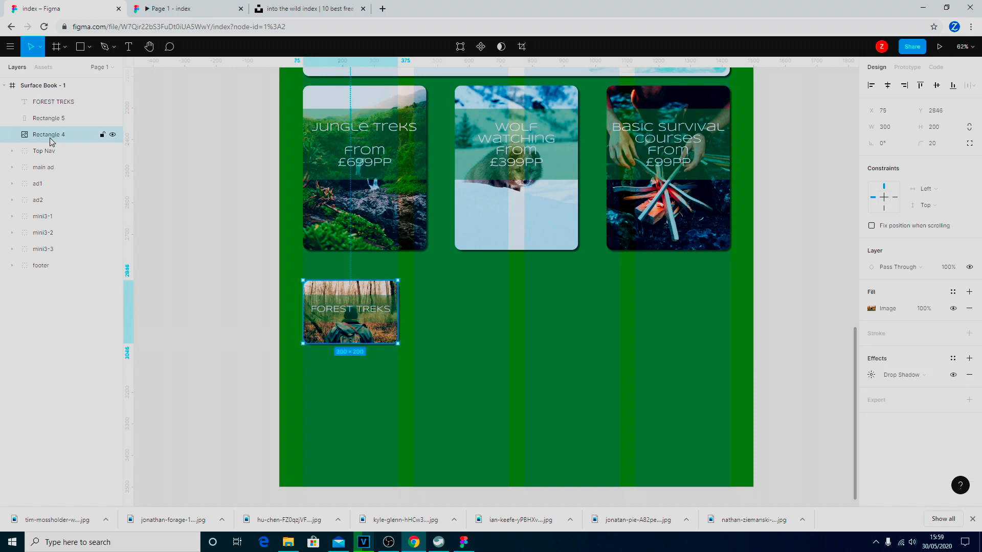
right_click(51, 138)
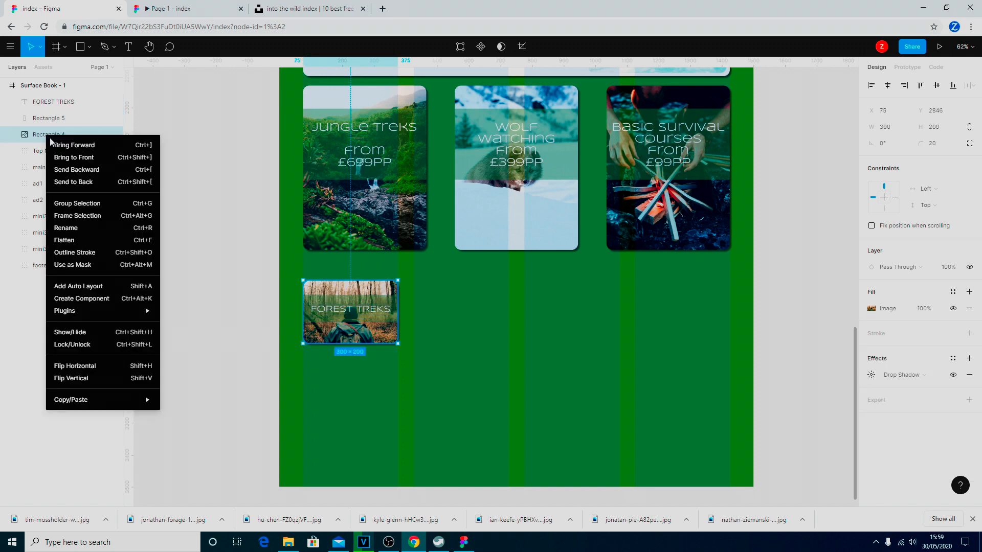
click(84, 228)
text(image)
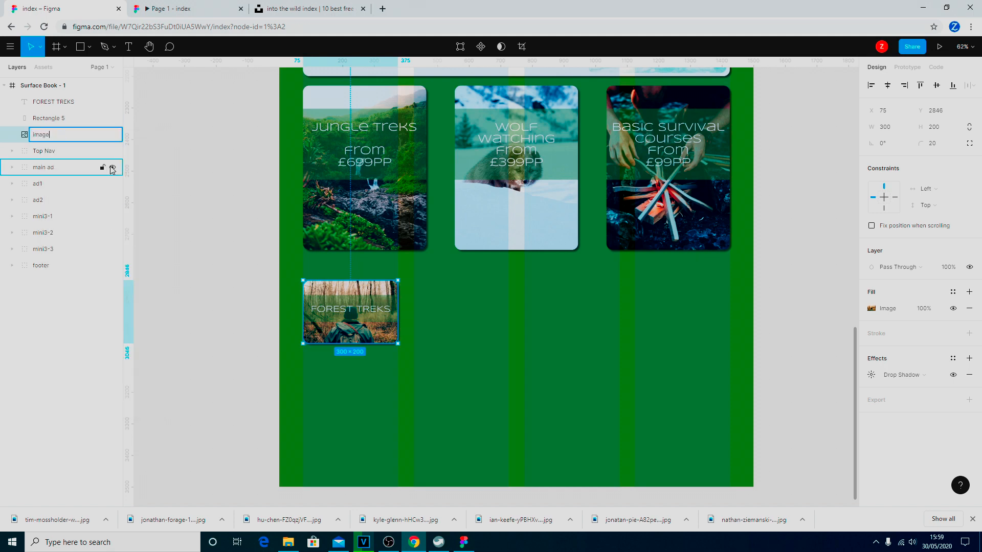
click(56, 119)
right_click(54, 121)
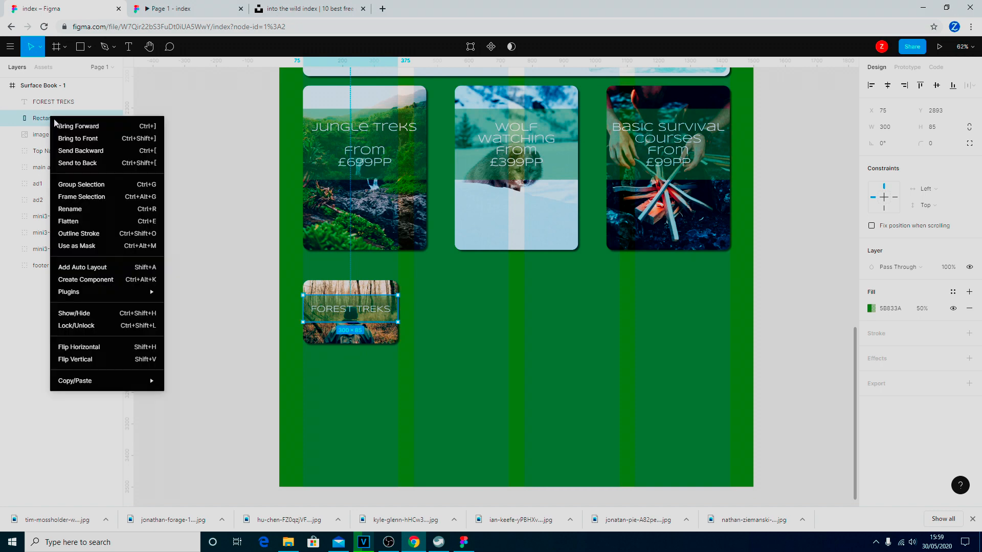
click(90, 211)
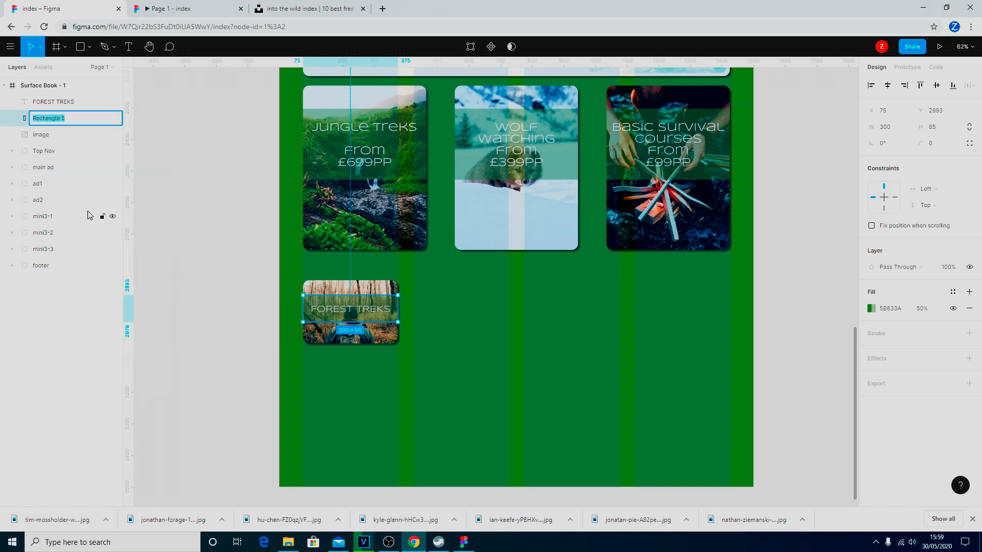
text(semi-back)
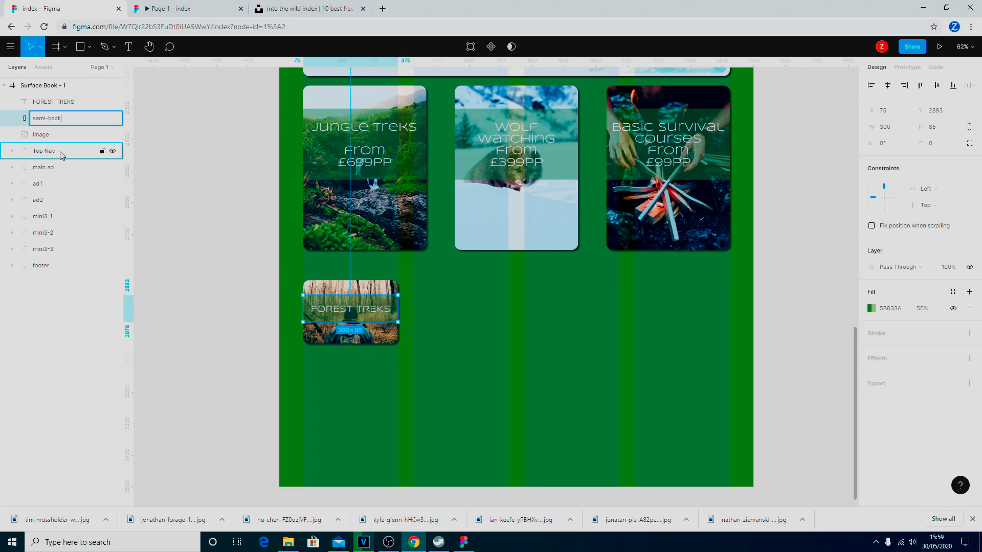
click(47, 136)
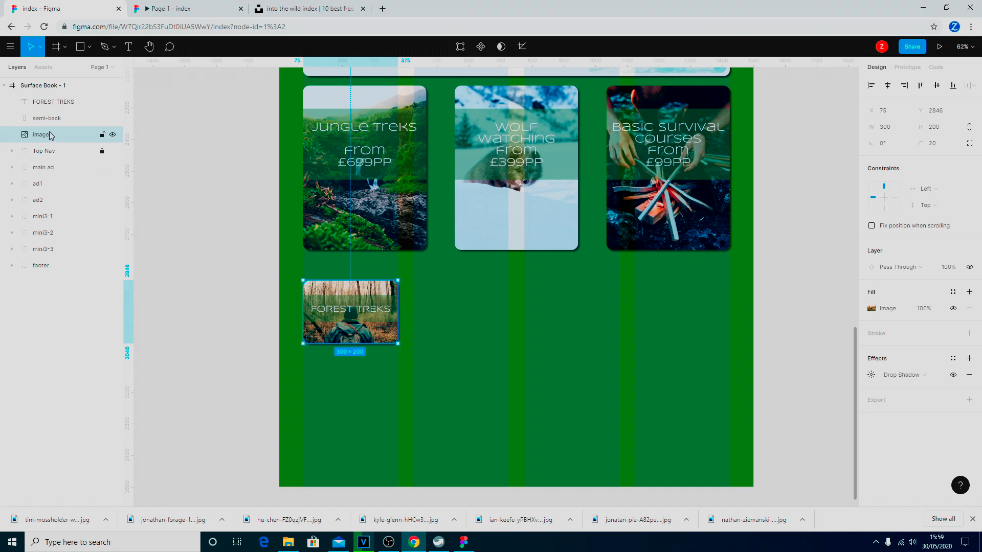
Group FOREST TREKS, semi-back and image as 'min4-1' and move it below mini3-3 in Layers.
shift+click(56, 107)
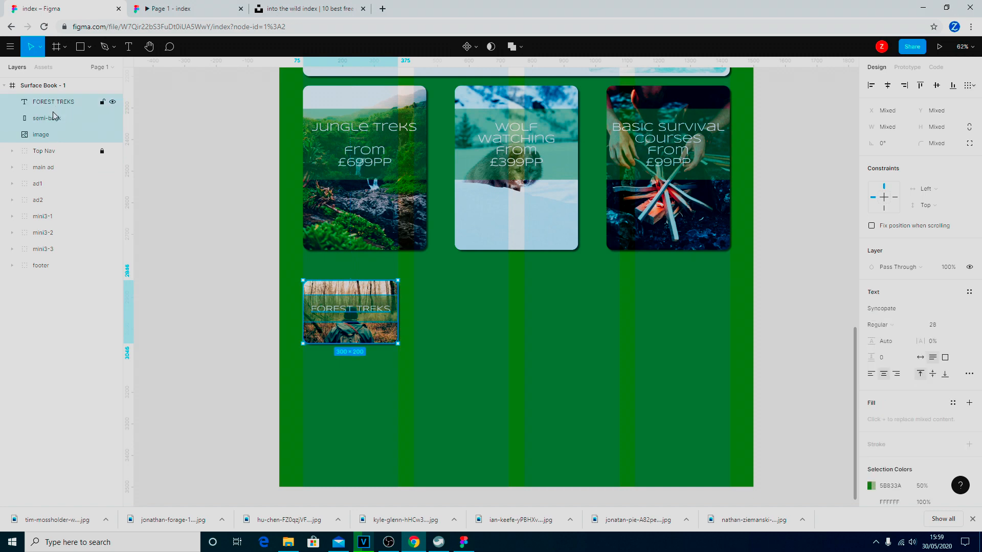
right_click(53, 118)
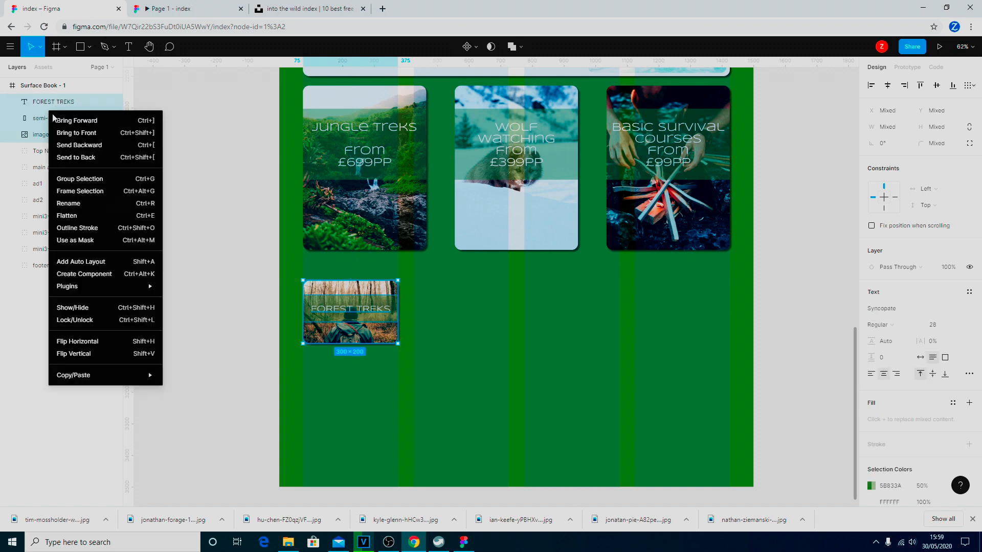
click(81, 179)
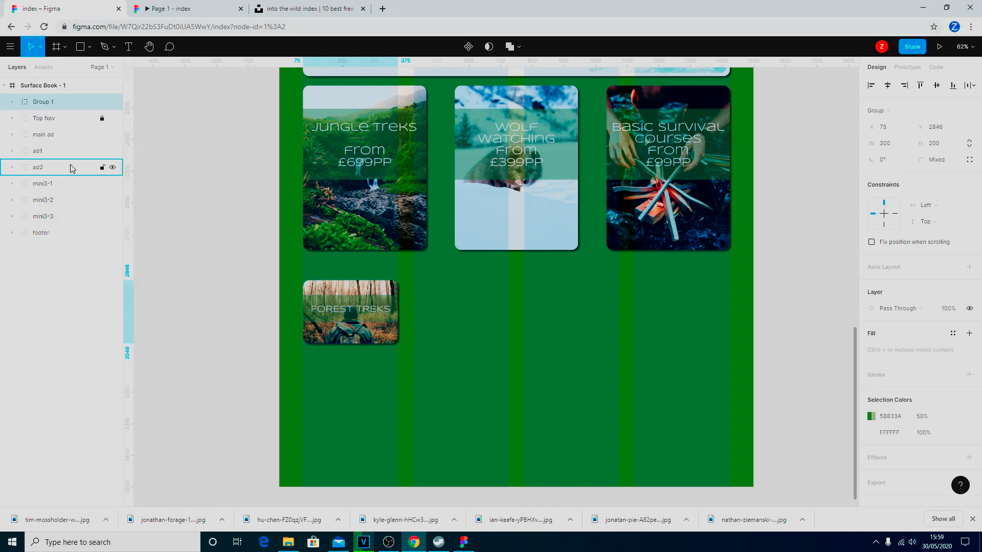
right_click(57, 106)
click(81, 205)
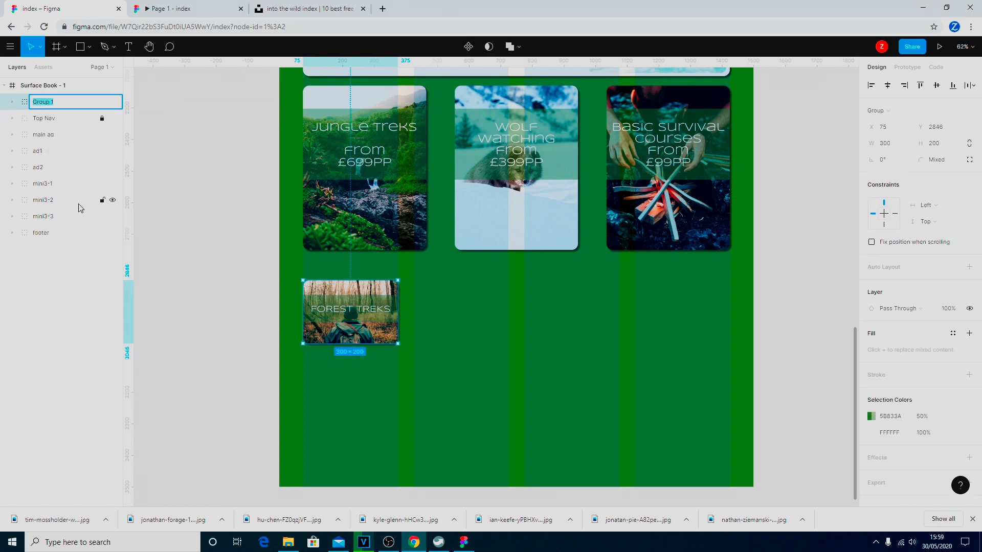
text(min4-1)
key(Return)
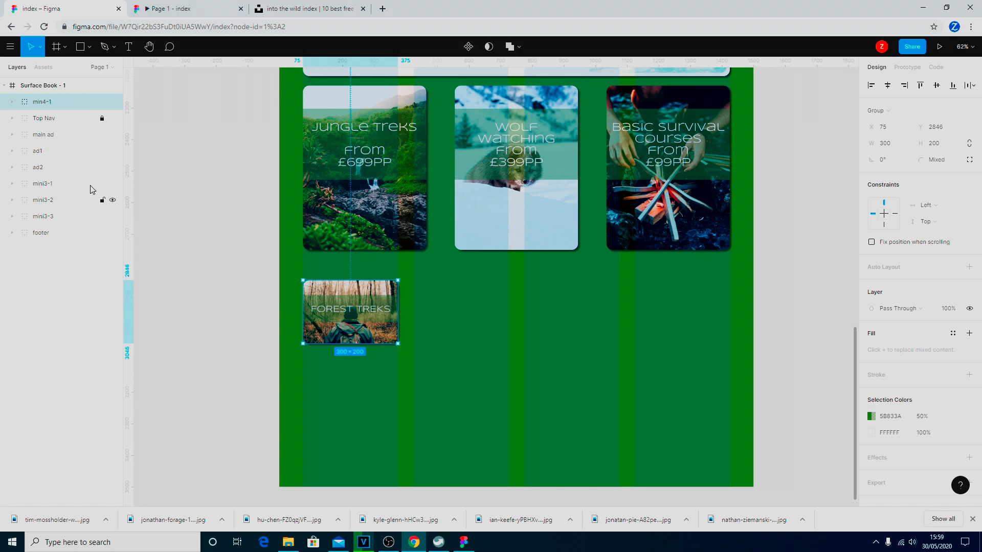
drag(48, 102, 29, 232)
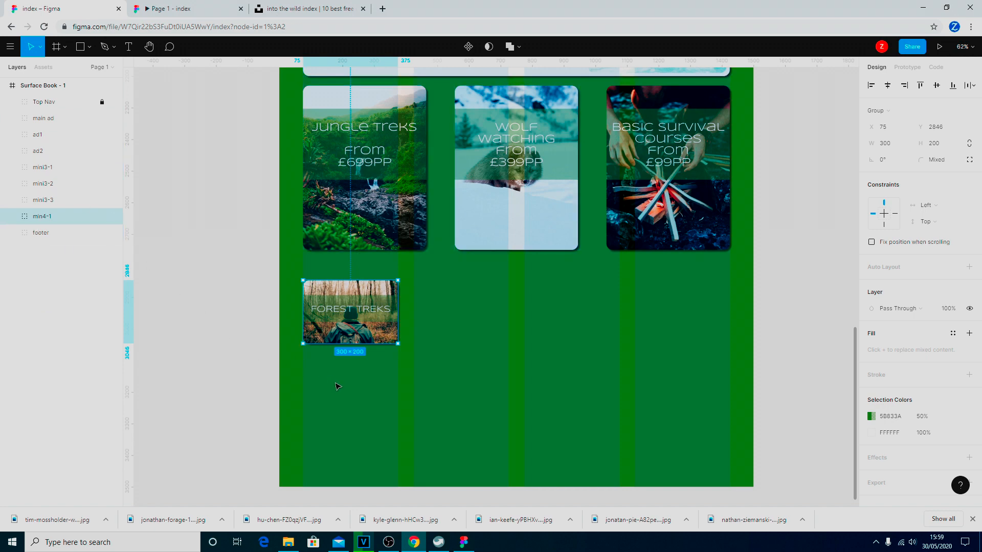
Paste three copies of min4-1, placing two of them at X 425 and X 775.
key(ctrl+v)
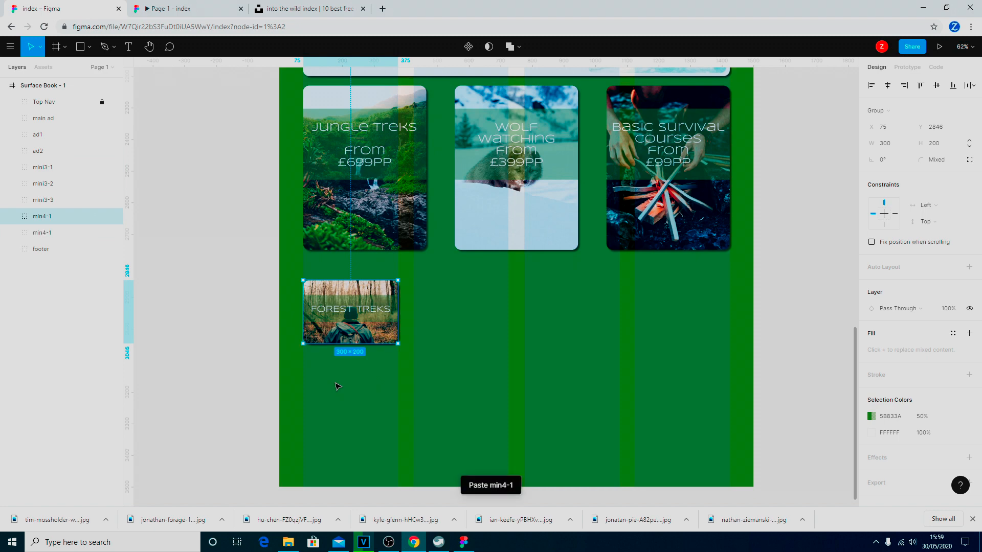
key(ctrl+v)
key(ctrl+v)
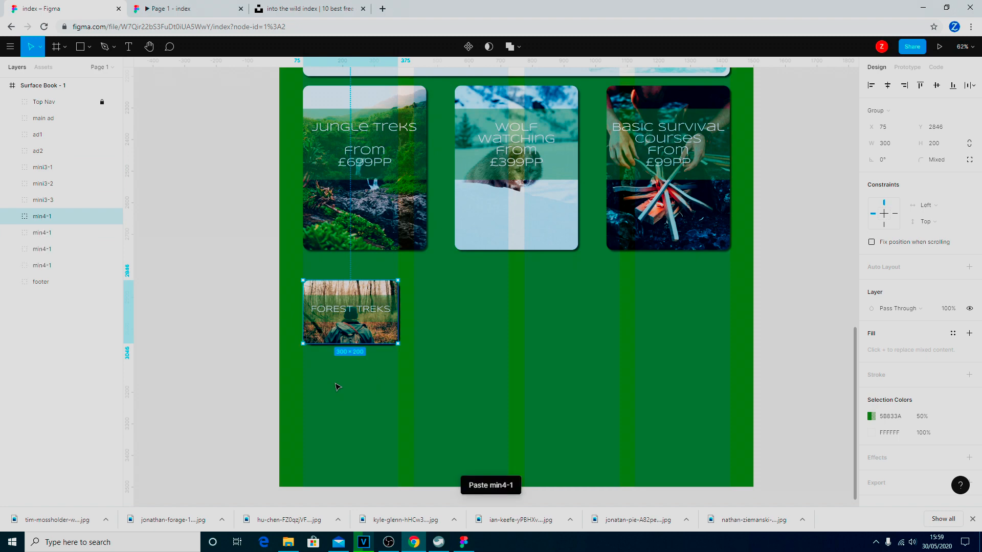
click(47, 234)
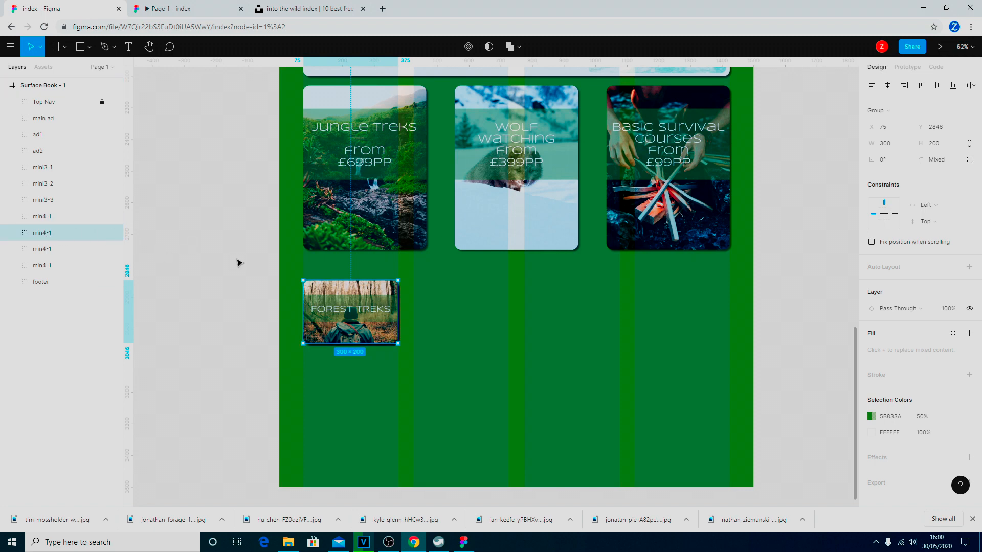
drag(353, 312, 461, 314)
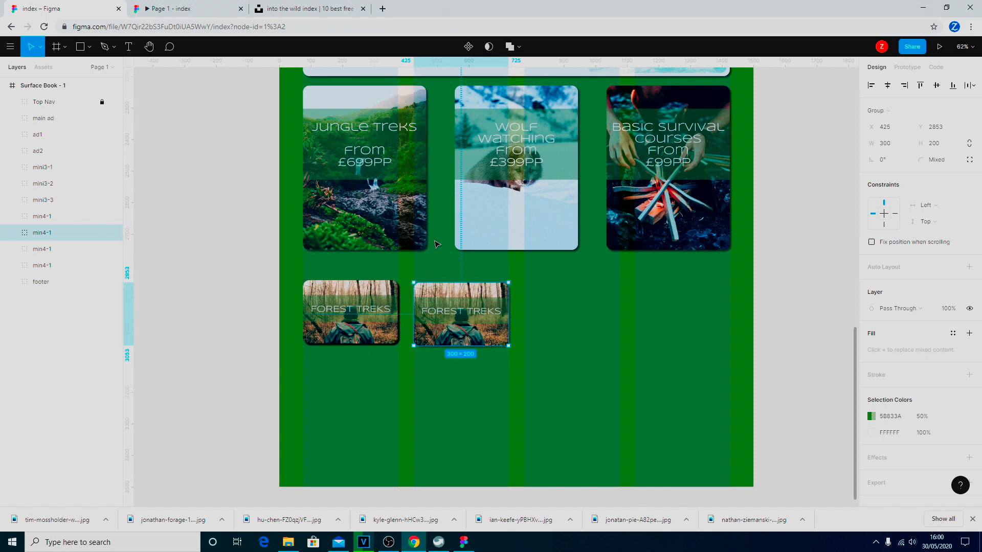
scroll(437, 245, down, 3)
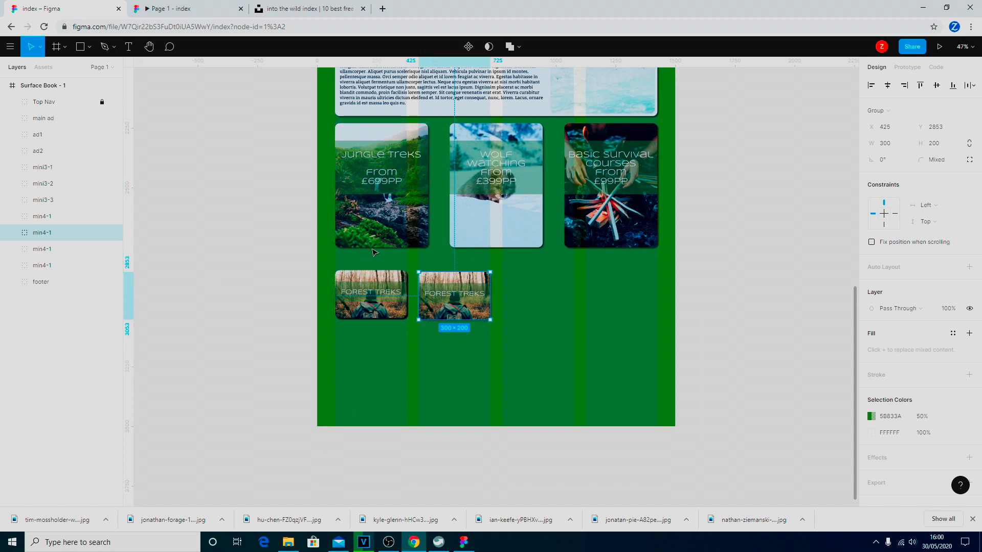
click(50, 250)
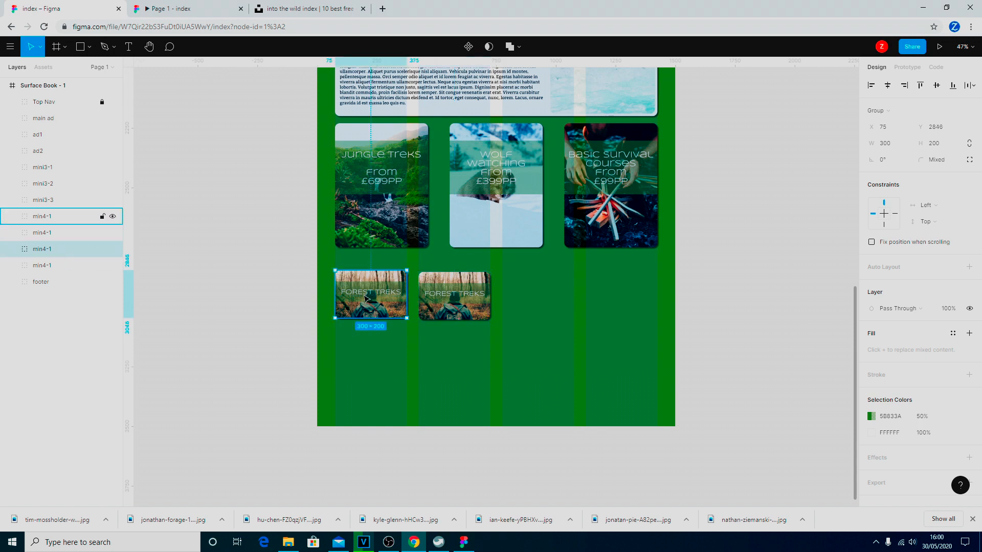
drag(367, 299, 533, 303)
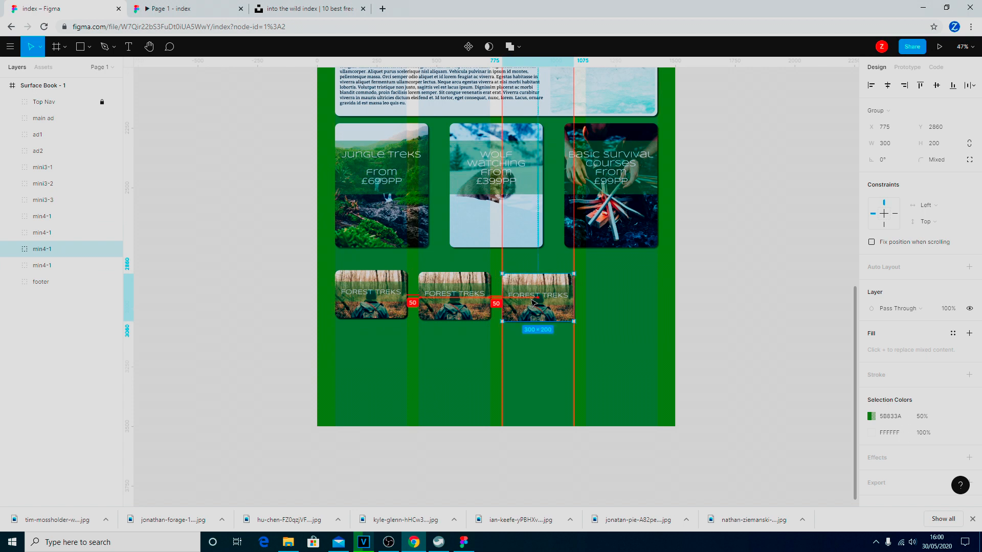
Move the last copy to the row's end at X 1125 and line up all four card tops.
click(51, 266)
drag(384, 301, 616, 300)
drag(457, 299, 457, 295)
drag(537, 304, 538, 301)
drag(626, 312, 622, 309)
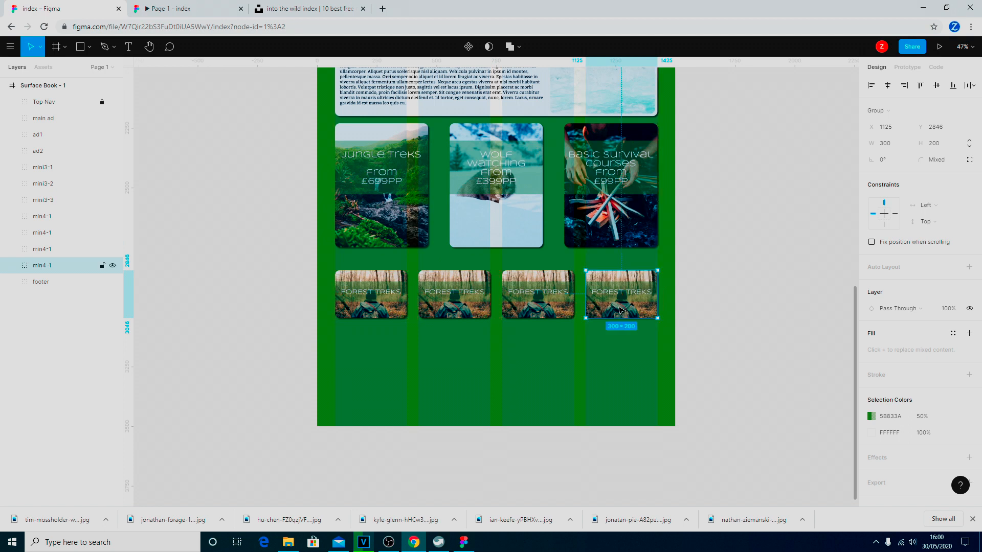
Rename the second and third card layers 'min4-2' and 'min4-3'.
click(50, 235)
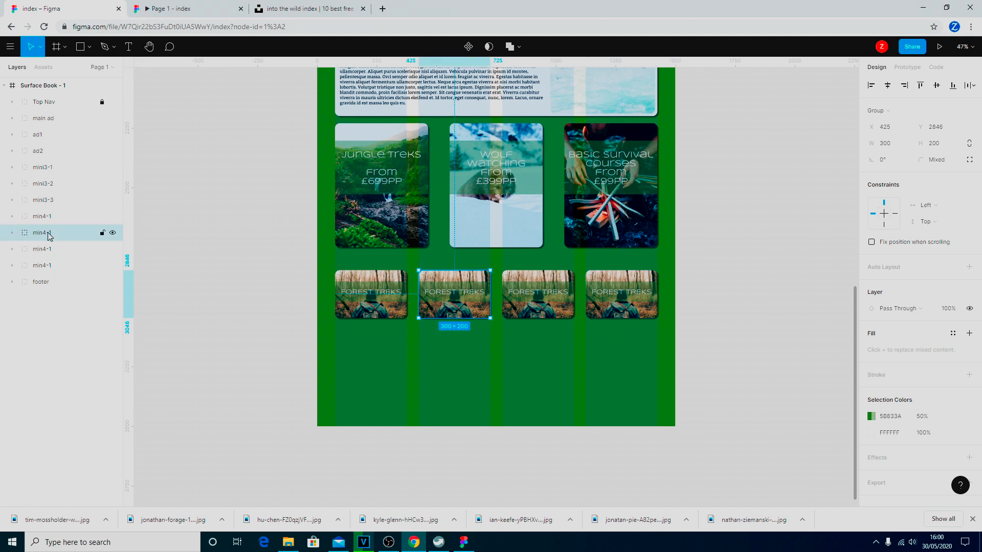
right_click(49, 234)
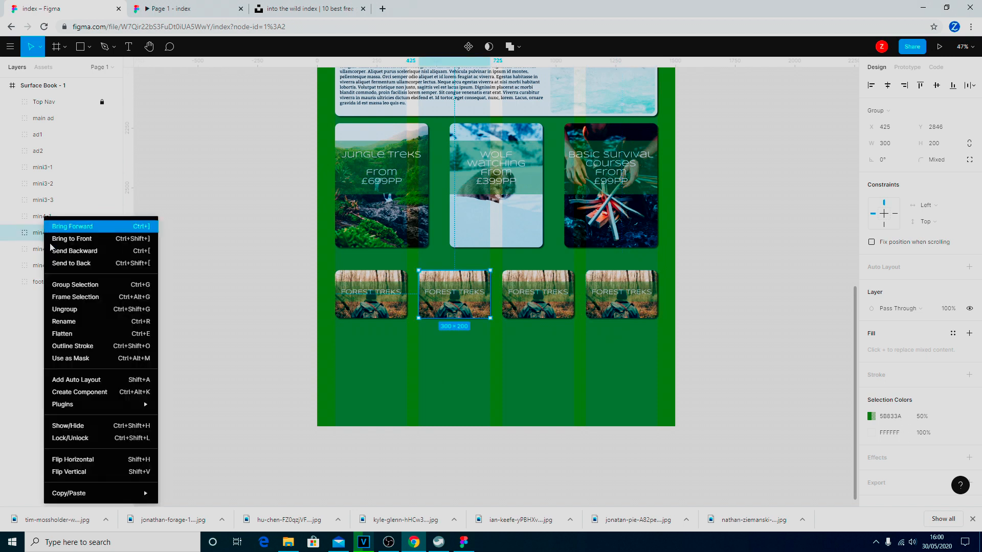
click(77, 326)
click(65, 237)
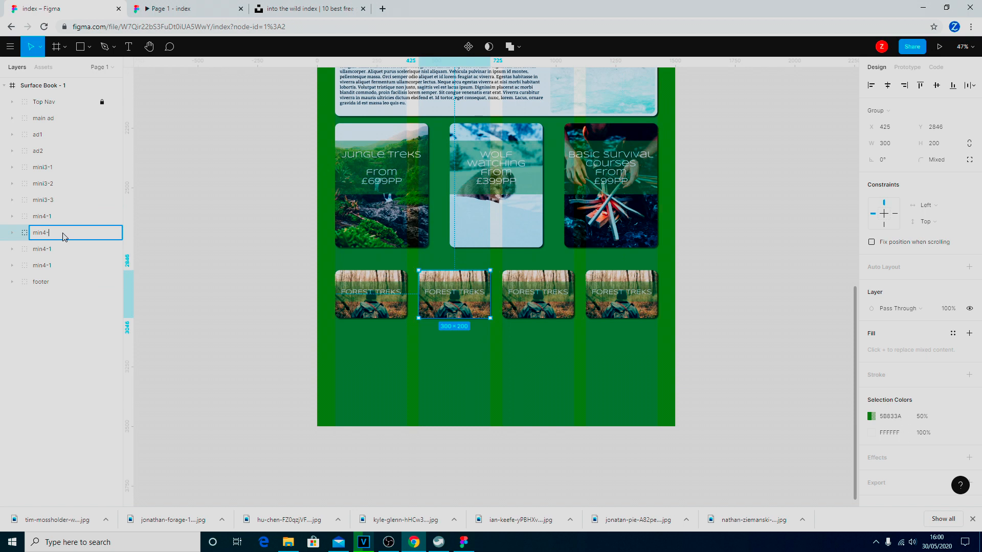
click(58, 250)
right_click(68, 251)
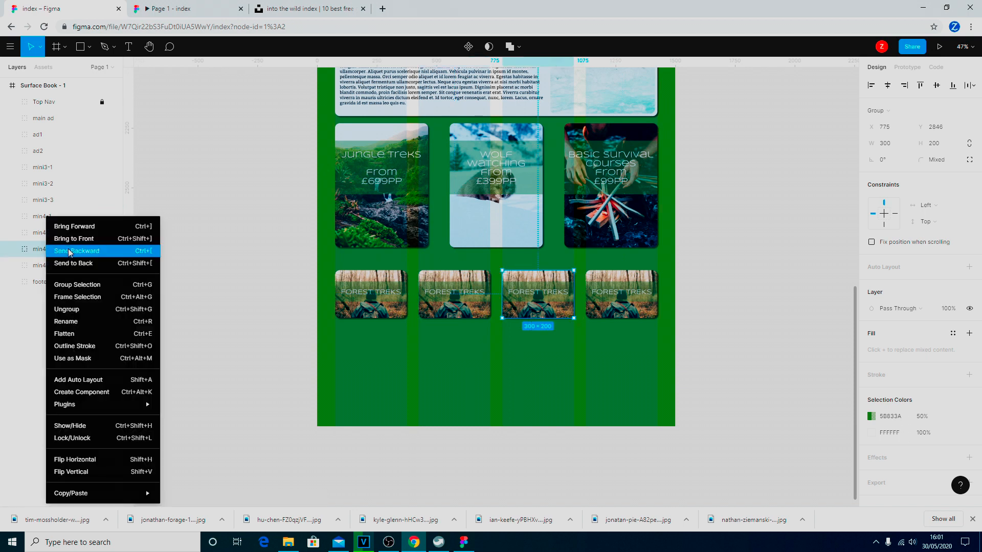
click(71, 322)
click(65, 250)
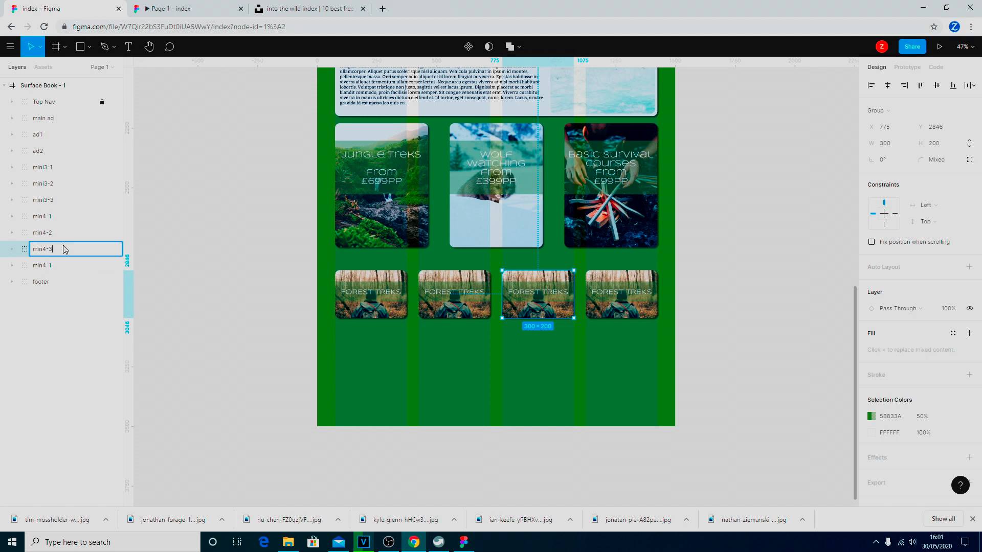
click(45, 266)
Rename the fourth card layer 'min4-4'.
right_click(46, 266)
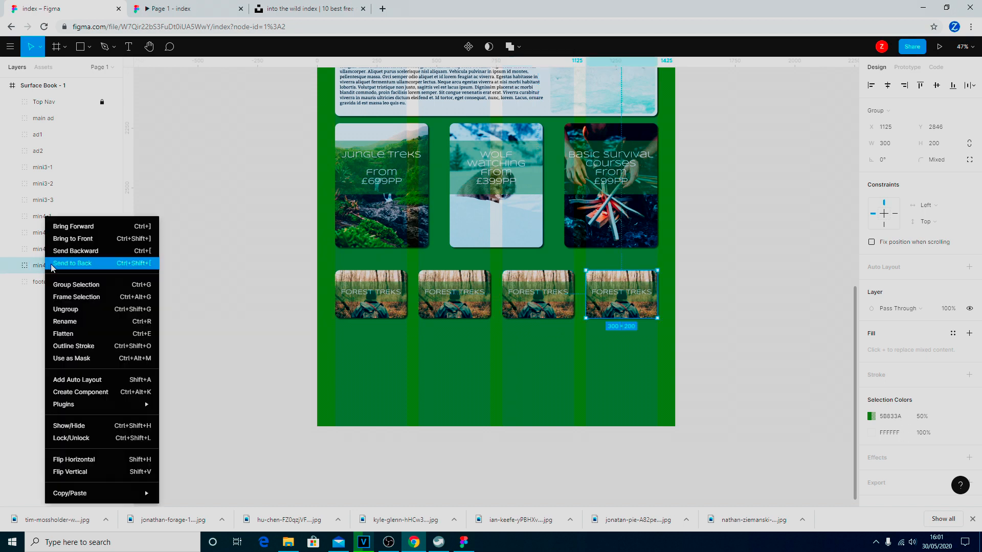
click(91, 323)
click(60, 267)
key(BackSpace)
text(4-4)
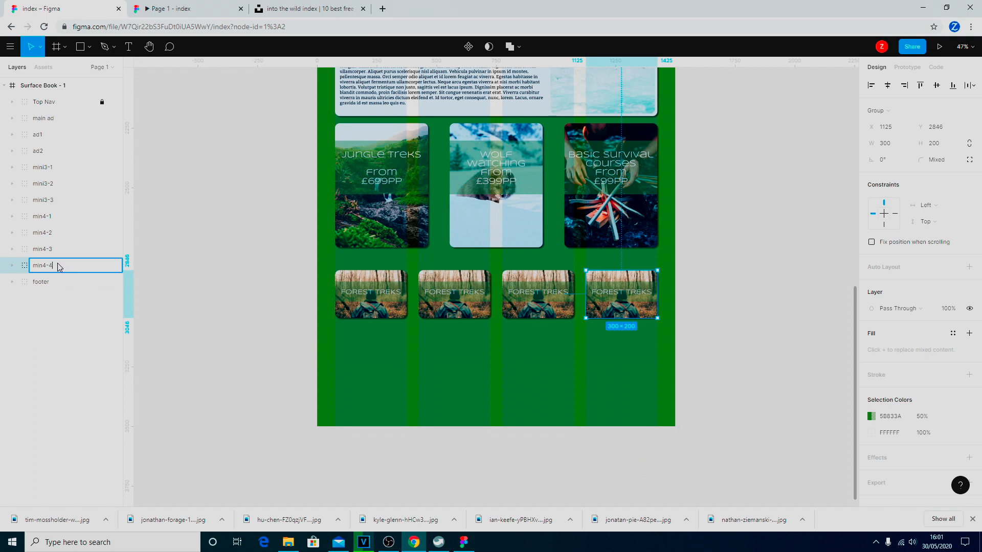
click(221, 322)
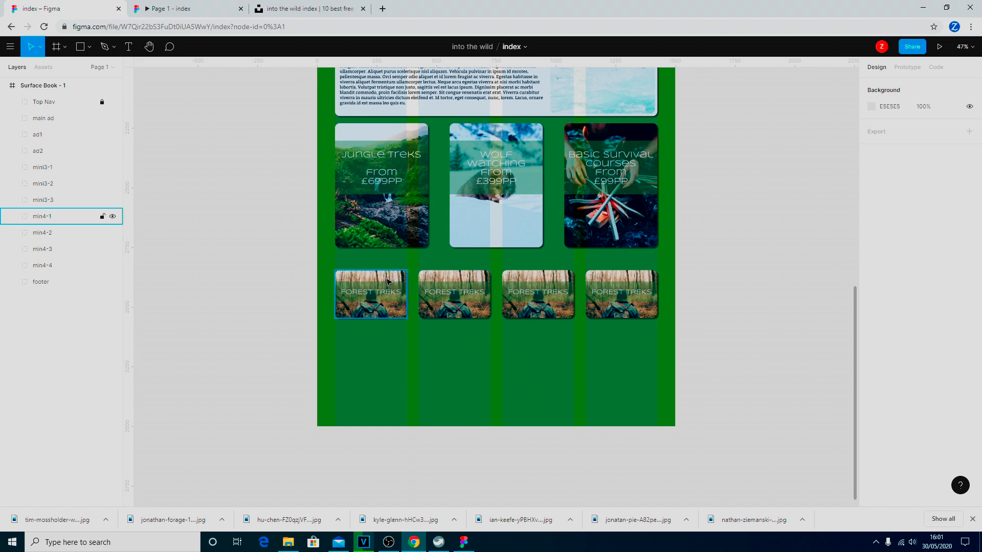
Replace the min4-2 card's image layer with the mountain photo from Downloads via Place Image.
click(13, 233)
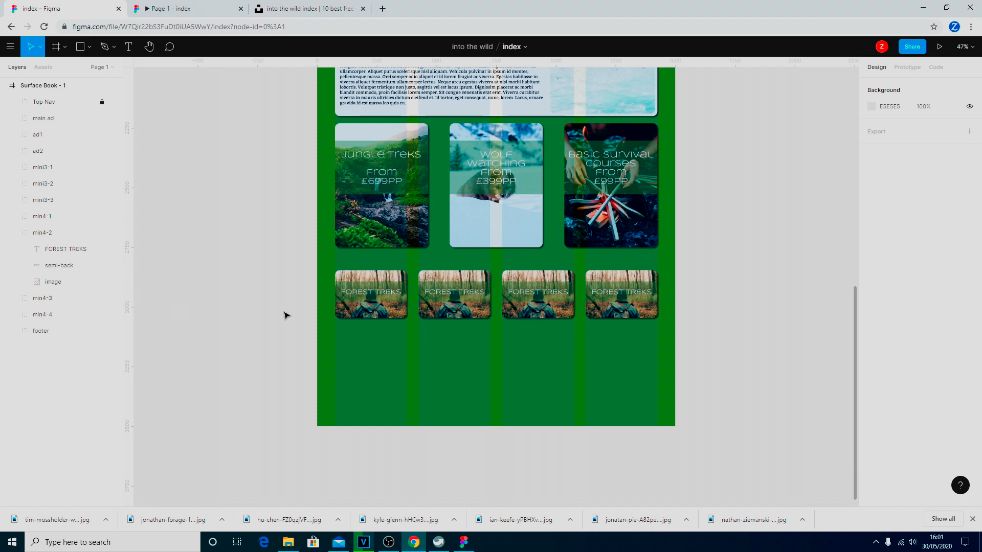
click(73, 284)
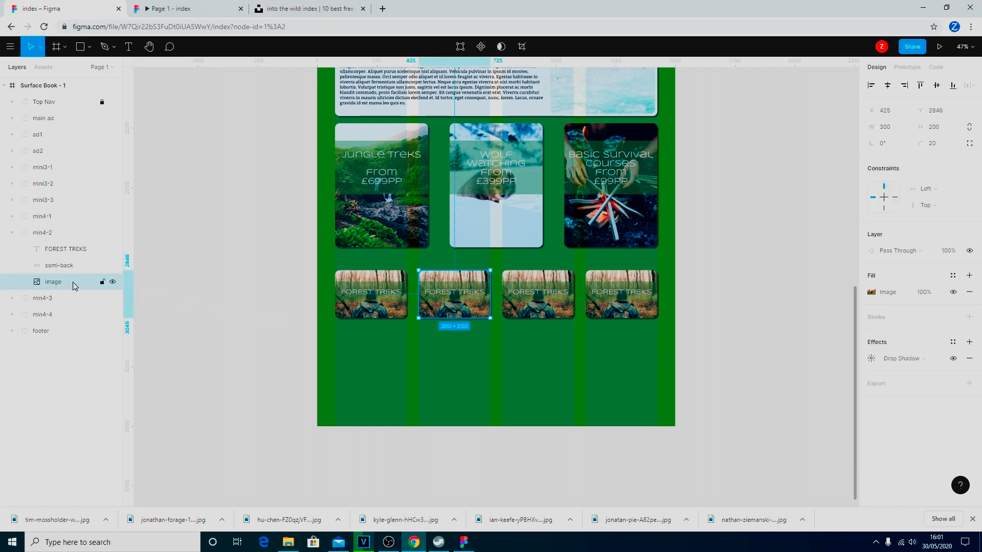
click(89, 46)
click(99, 143)
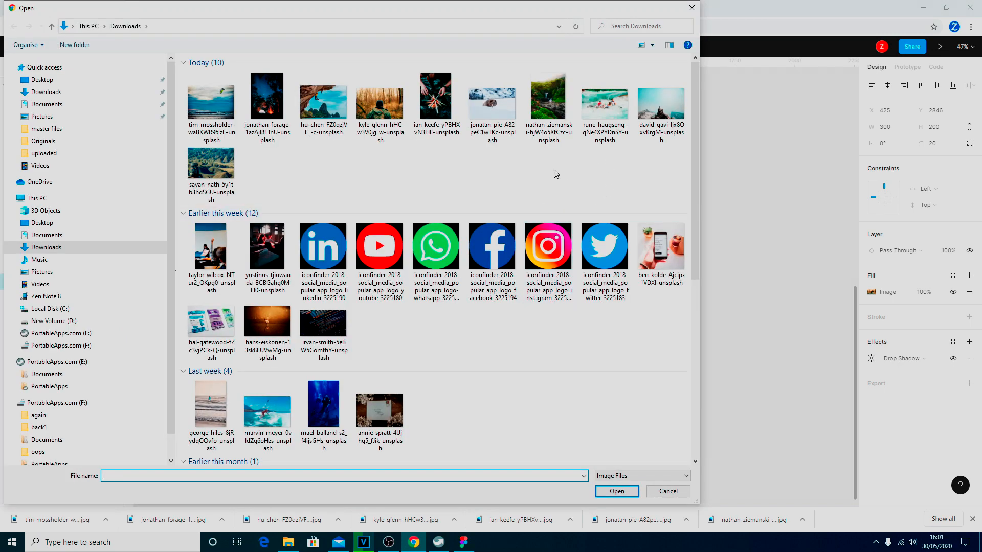
click(309, 118)
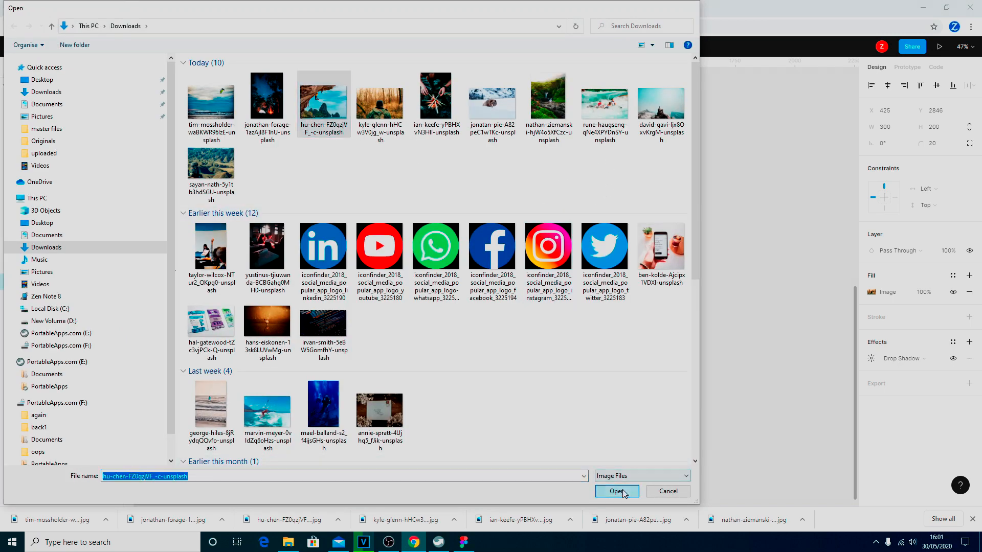
click(617, 491)
click(470, 311)
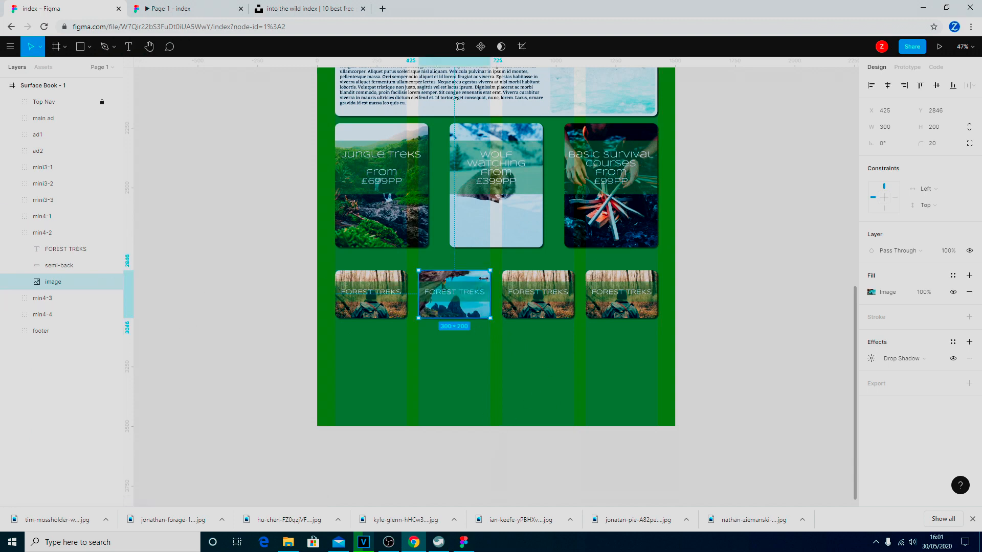
Change the second card's title to 'Mountain' / 'Climbing' on two lines and nudge it up to Y 2910.
double_click(487, 295)
text(Mountain)
key(Return)
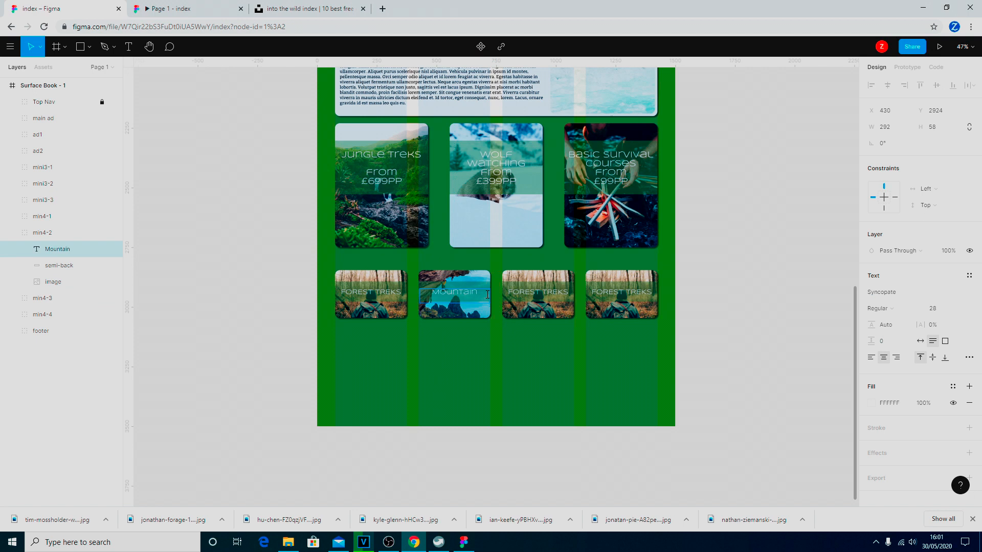
text(Climing)
text(b)
scroll(496, 323, up, 3)
scroll(495, 322, up, 4)
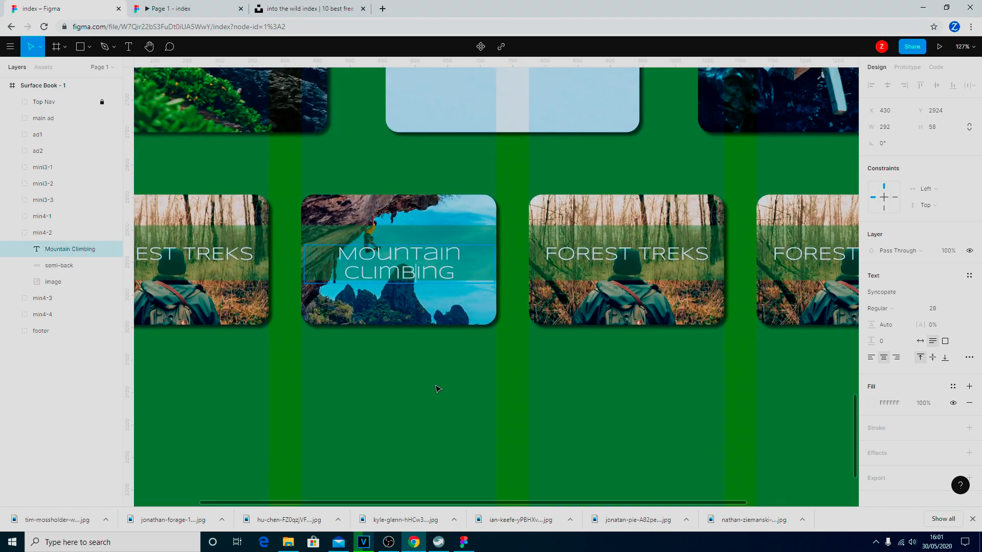
key(Escape)
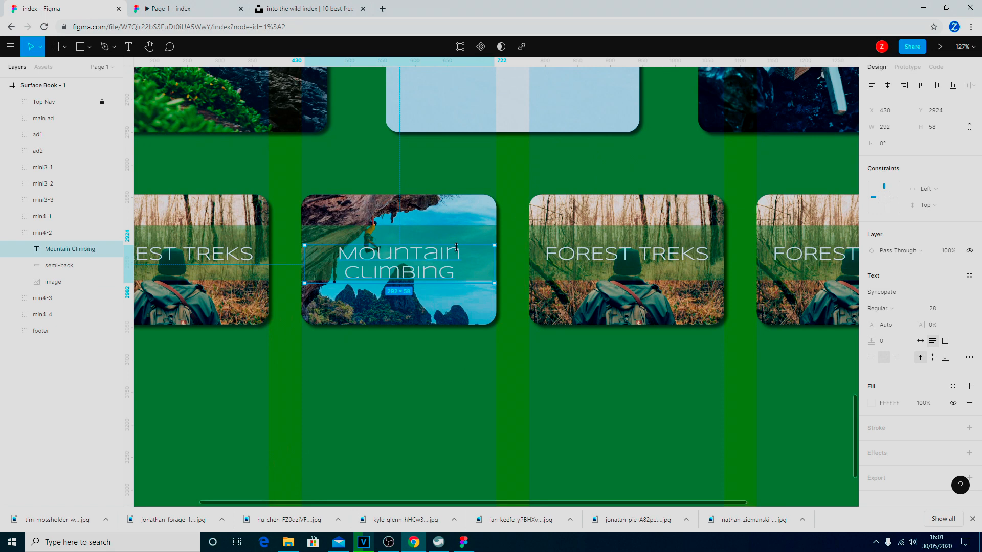
key(Up)
key(Up)
key(Up)
key(Up)
key(Up)
key(Up)
key(Up)
key(Up)
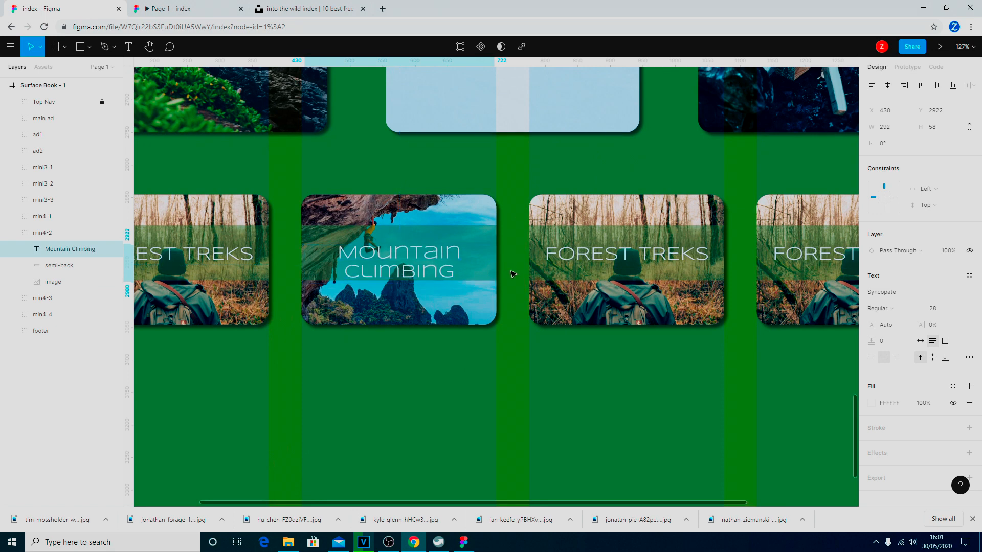
key(Up)
key(Up)
key(Up)
key(Up)
key(Up)
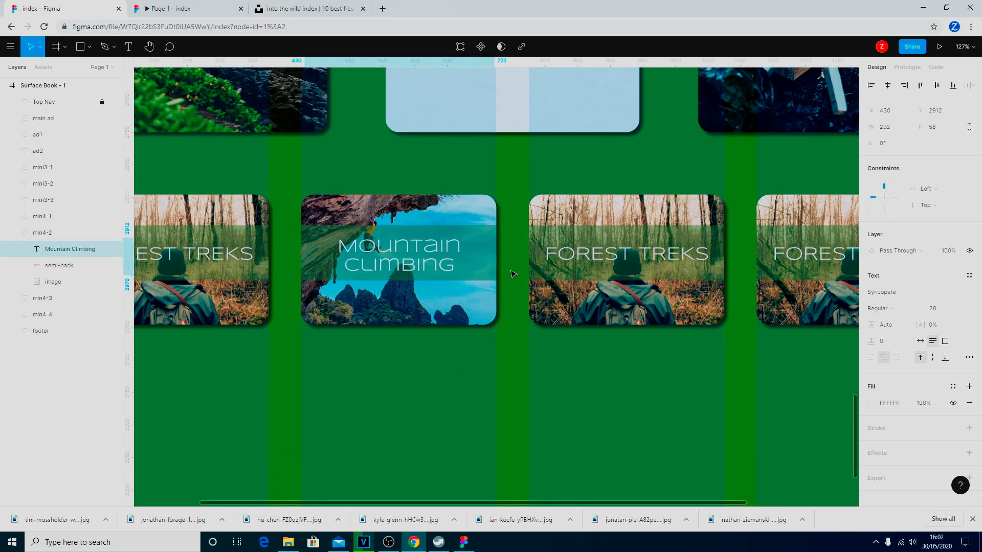
key(Down)
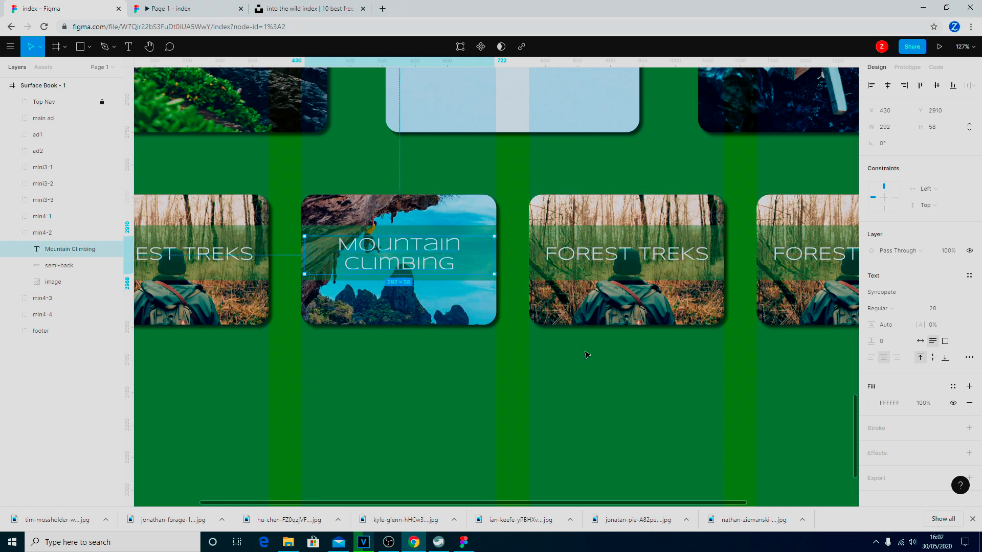
Fill the min4-3 card's image layer with the night campfire forest photo.
click(579, 303)
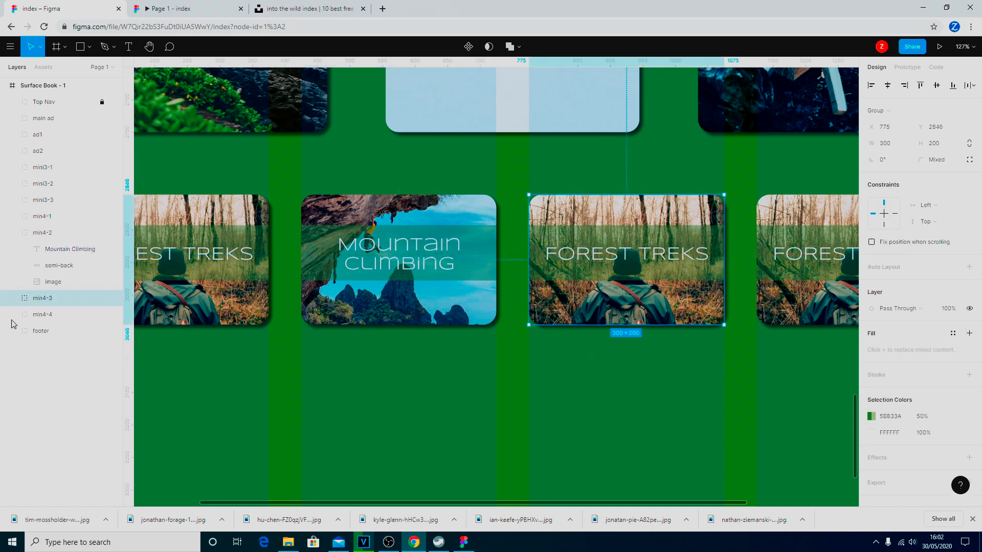
click(13, 298)
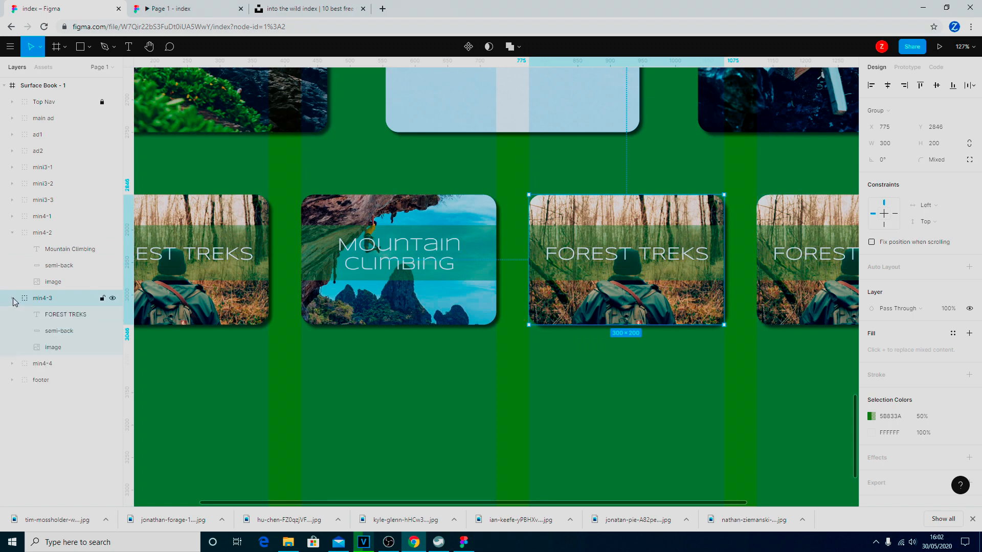
click(62, 348)
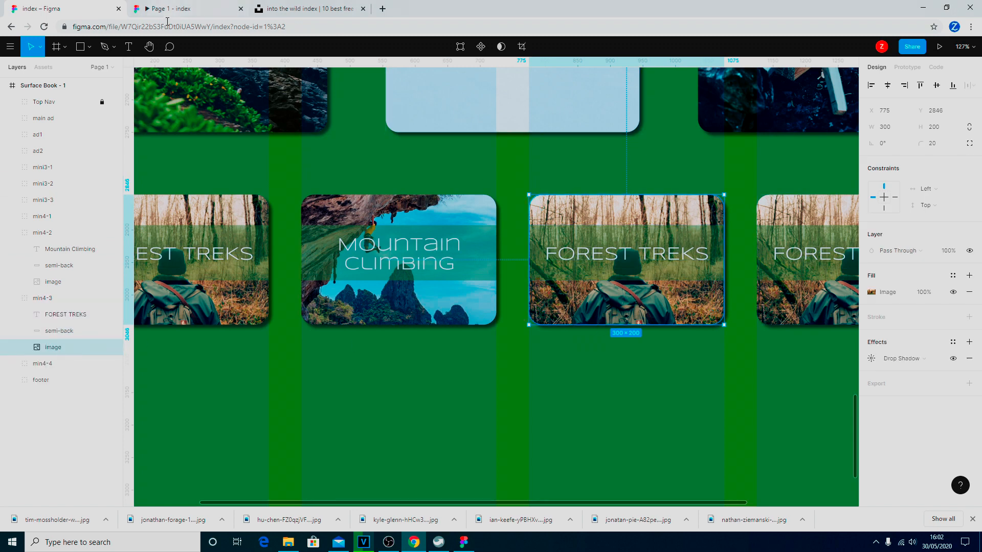
click(89, 47)
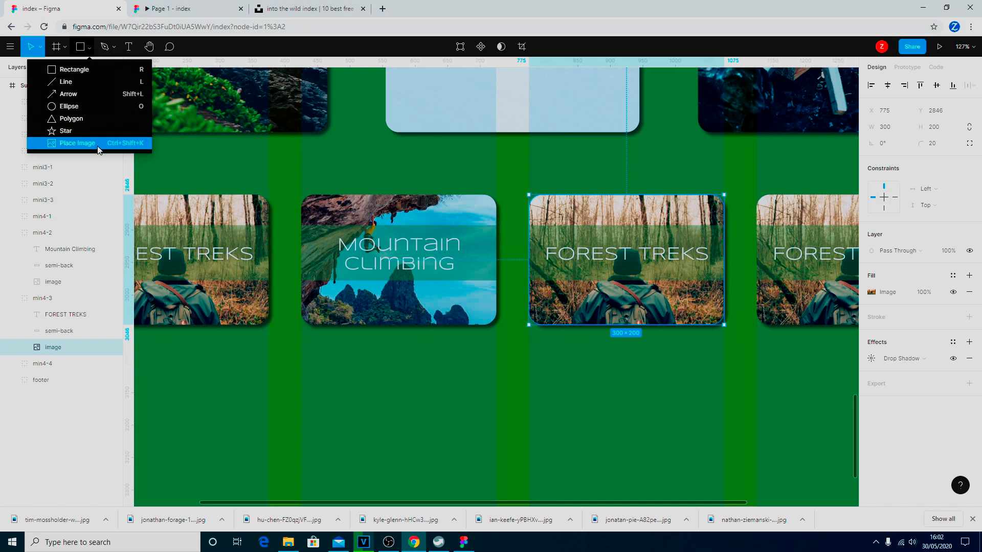
click(77, 144)
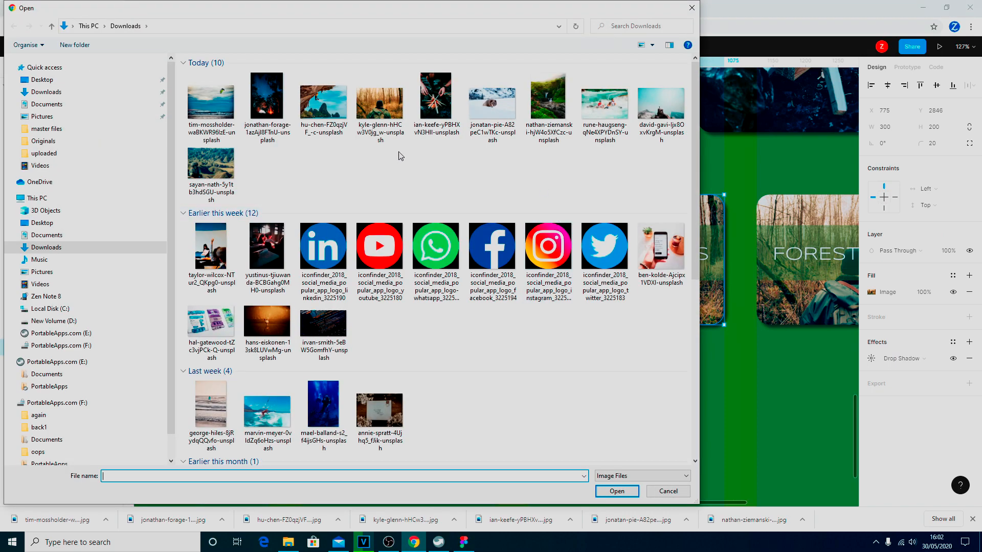
click(271, 116)
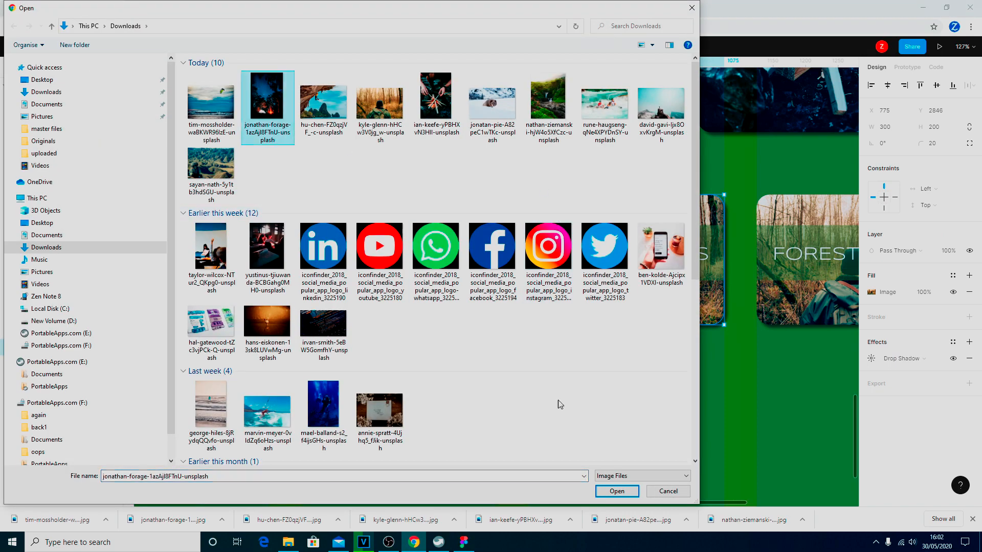
click(612, 491)
click(600, 297)
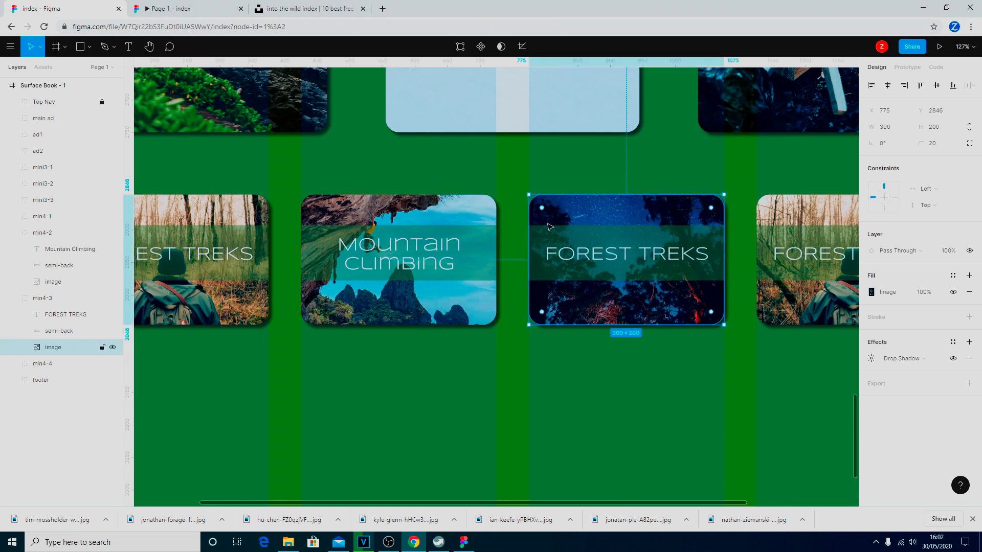
Crop the campfire photo, shifting it upward inside the card.
click(521, 46)
key(Up)
key(Up)
key(Up)
key(Up)
key(Up)
key(Up)
key(Up)
key(Up)
key(Up)
key(Up)
key(Up)
key(Up)
key(Up)
key(Up)
key(Up)
key(Up)
key(Up)
key(Up)
key(Up)
key(Up)
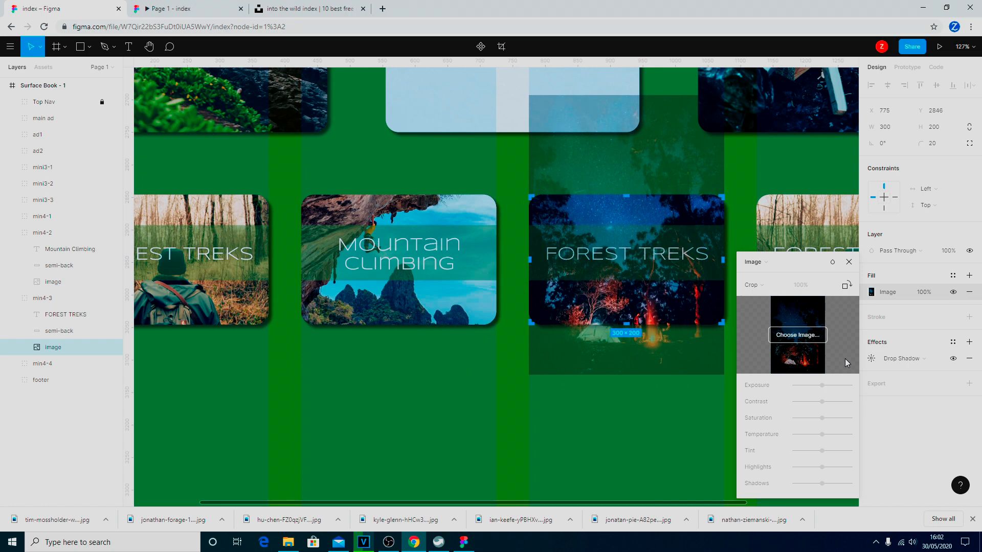
key(Up)
key(Up)
key(Up)
key(Up)
key(Up)
key(Up)
key(Up)
key(Up)
key(Up)
key(Up)
key(Up)
key(Up)
key(Up)
key(Up)
key(Up)
key(Up)
key(Up)
key(Up)
key(Up)
key(Up)
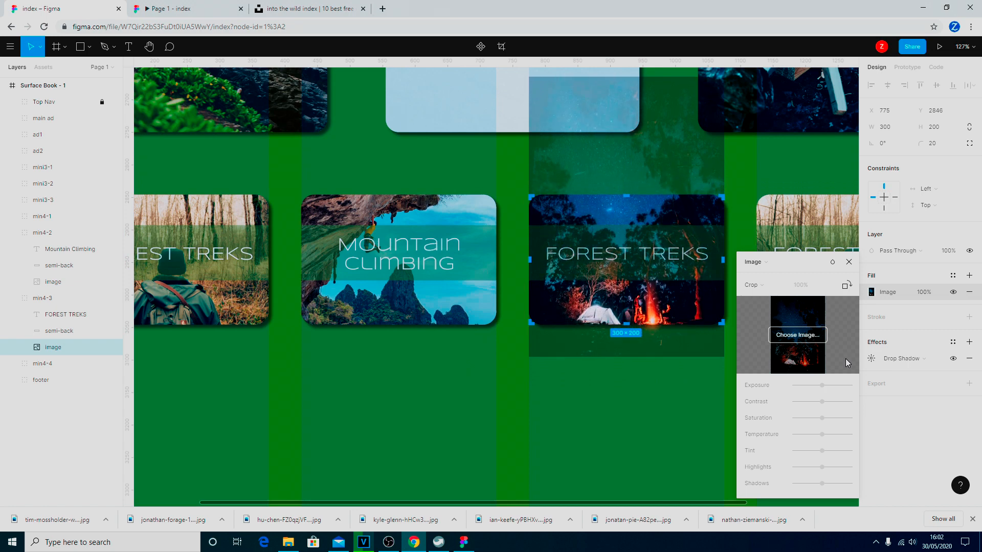
key(Up)
key(Up)
key(Up)
key(Up)
key(Up)
key(Up)
key(Up)
key(Up)
key(Up)
key(Up)
key(Up)
key(Up)
key(Up)
key(Up)
key(Up)
key(Up)
key(Up)
key(Up)
key(Up)
key(Up)
key(Up)
key(Up)
key(Up)
key(Up)
key(Up)
key(Up)
key(Up)
key(Up)
key(Up)
key(Up)
key(Up)
key(Up)
key(Up)
key(Up)
key(Up)
key(Up)
key(Up)
key(Up)
key(Up)
key(Up)
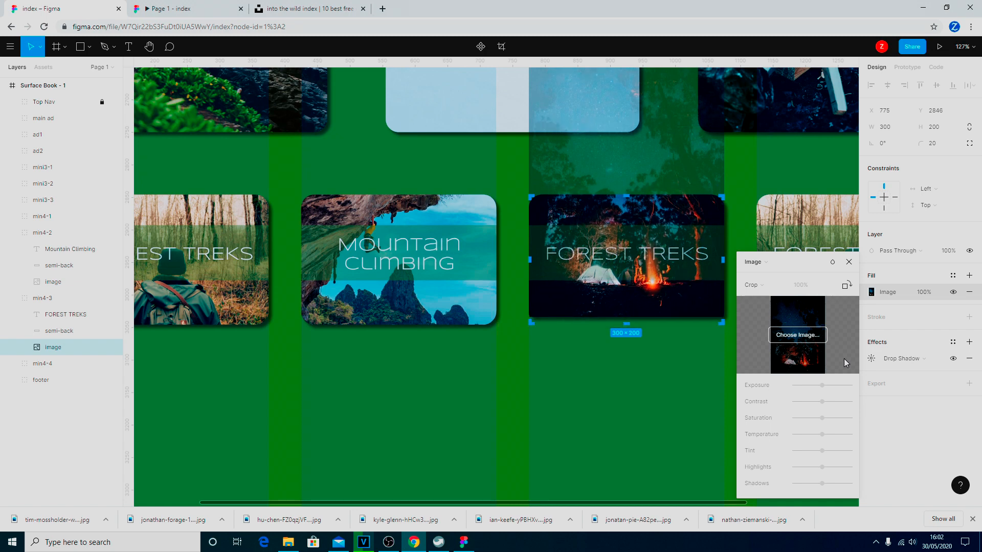
key(Up)
key(Up)
key(Up)
key(Up)
key(Up)
key(Up)
key(Up)
key(Up)
key(Up)
key(Up)
key(Up)
key(Up)
key(Up)
key(Up)
key(Up)
key(Up)
key(Up)
key(Up)
key(Down)
key(Down)
key(Down)
key(Down)
key(Down)
key(Down)
key(Down)
key(Down)
key(Down)
key(Down)
key(Down)
key(Down)
key(Down)
key(Down)
key(Down)
key(Down)
key(Down)
key(Down)
key(Down)
key(Down)
key(Down)
key(Down)
key(Down)
key(Down)
key(Down)
key(Down)
key(Down)
key(Down)
key(Down)
key(Down)
key(Down)
key(Down)
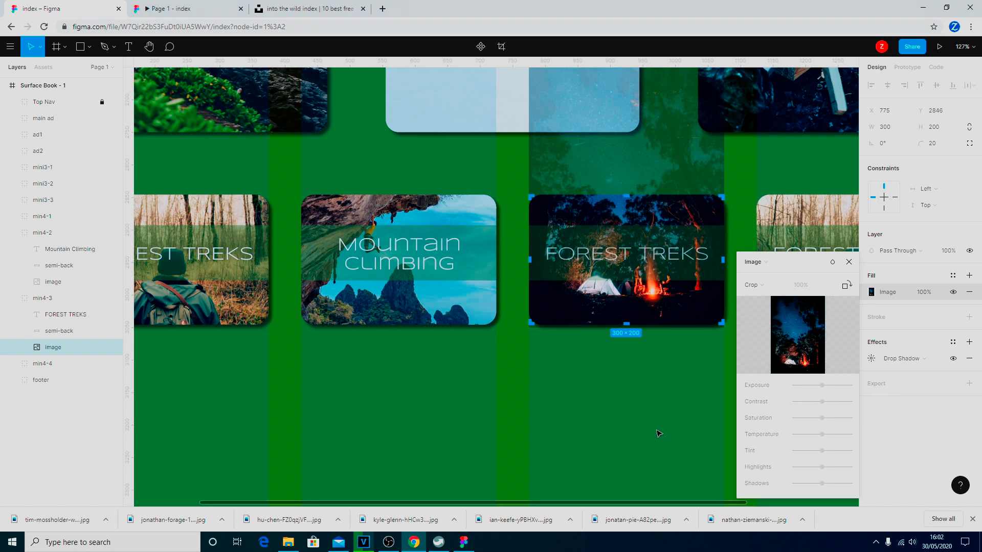
key(Escape)
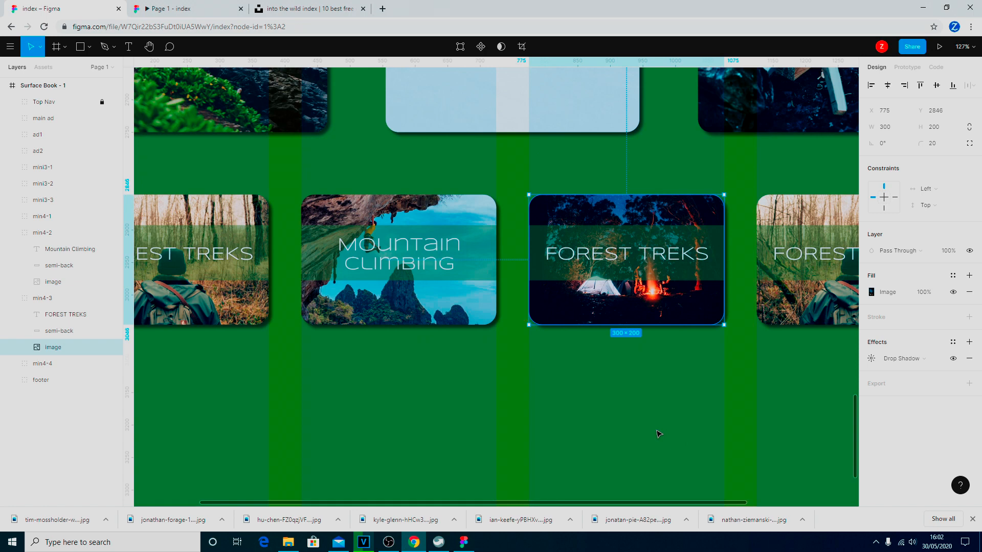
Change the third card's title to 'Camping' / 'Holidays' on two lines, nudged to Y 2914.
click(662, 253)
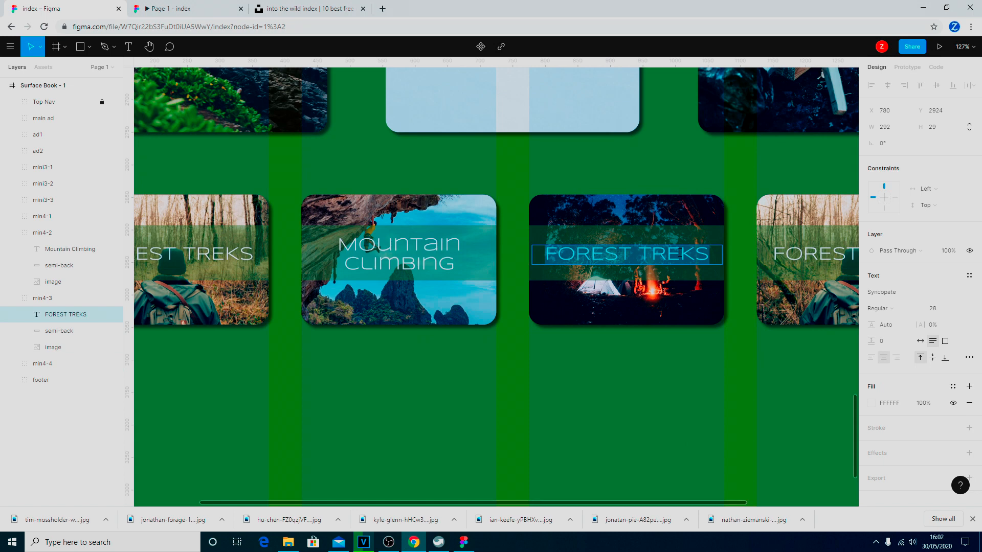
key(Return)
text(C)
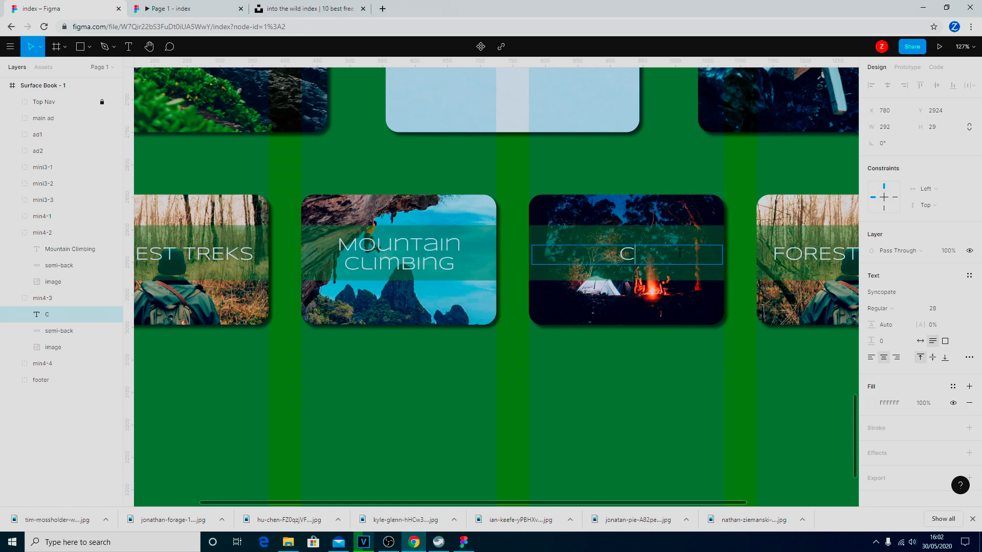
text(amping)
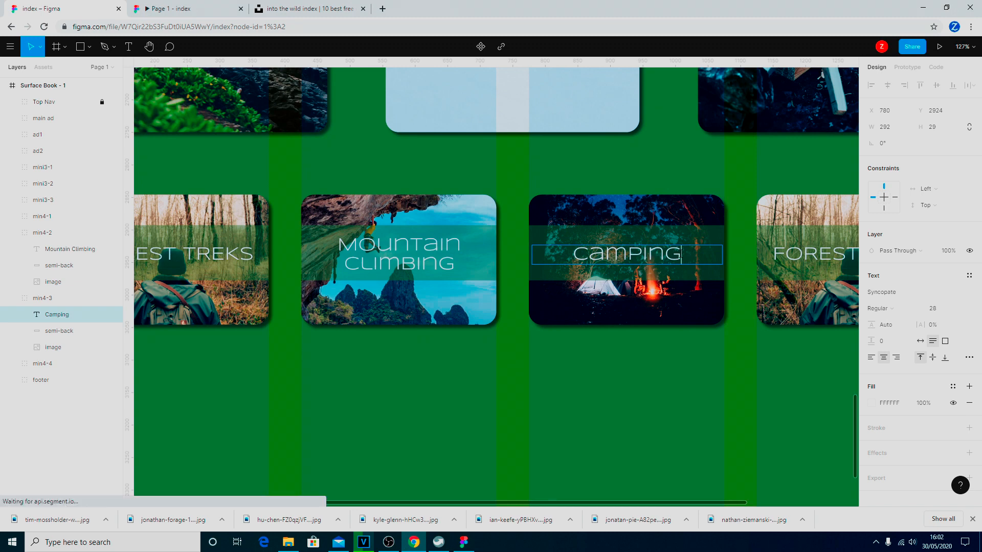
key(Return)
text(HO)
key(BackSpace)
text(OLidays)
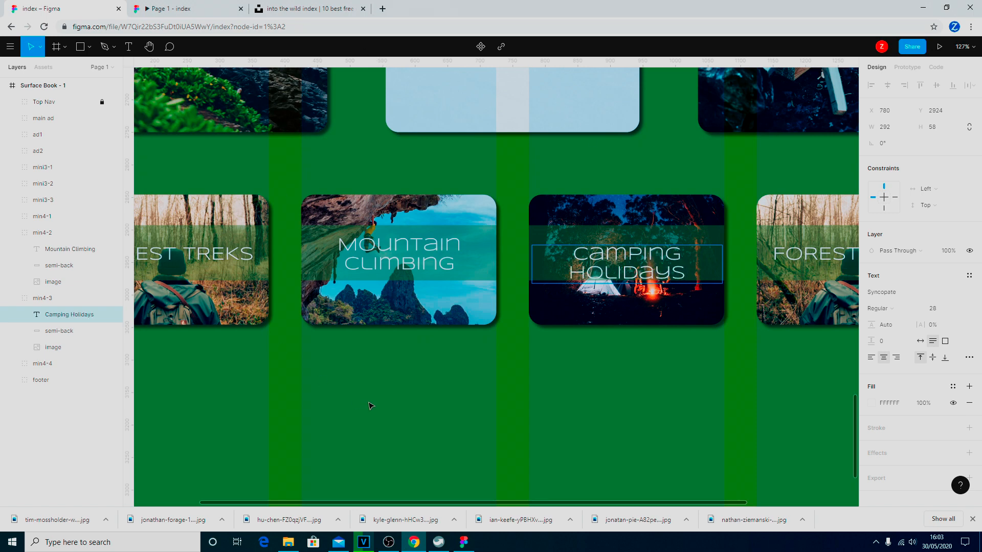
key(Escape)
key(Up)
key(Up)
key(Up)
key(Up)
key(Up)
key(Up)
key(Up)
key(Up)
key(Up)
key(Down)
key(Down)
key(Up)
key(Up)
key(Up)
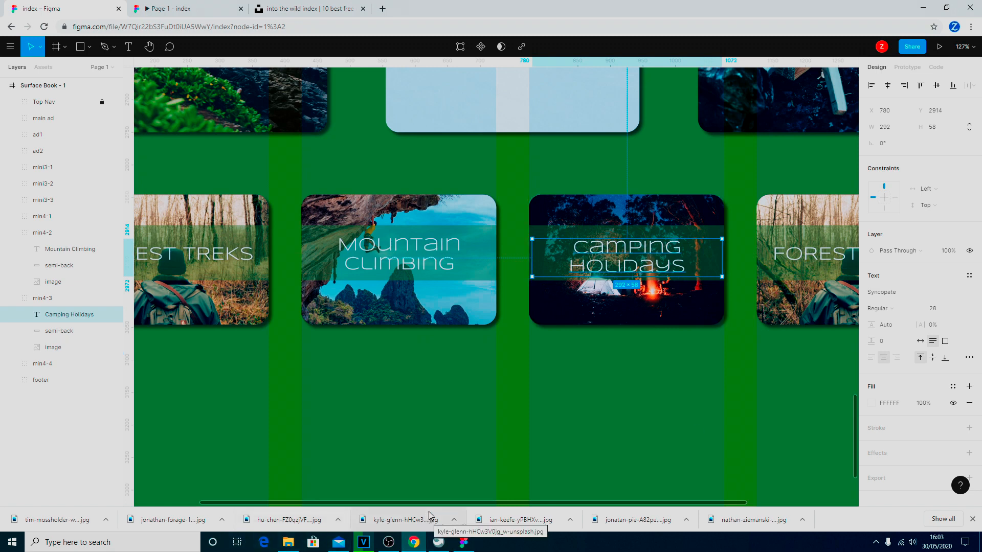
drag(433, 505, 653, 527)
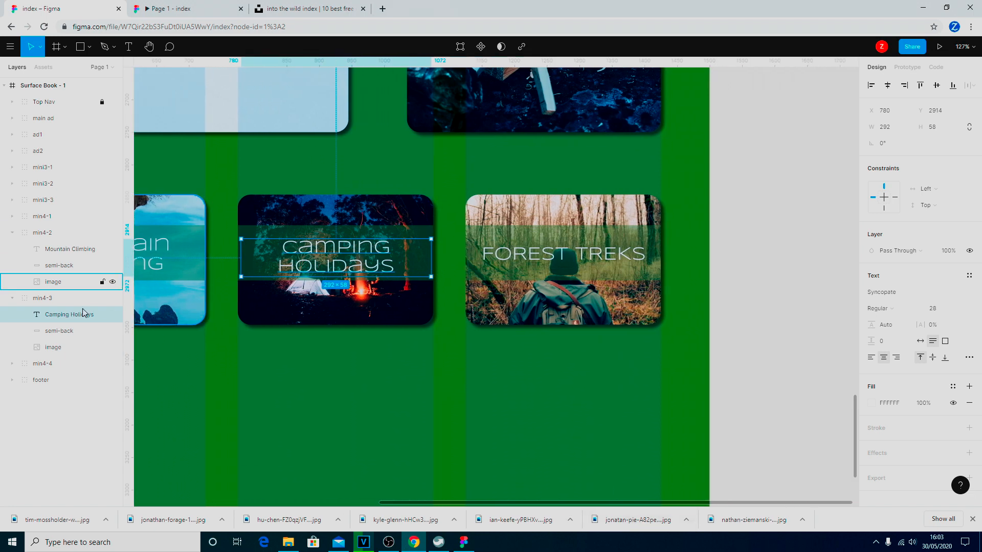
Fill the min4-4 card's image layer with the kite-surfing sea photo from Downloads.
click(12, 233)
click(12, 249)
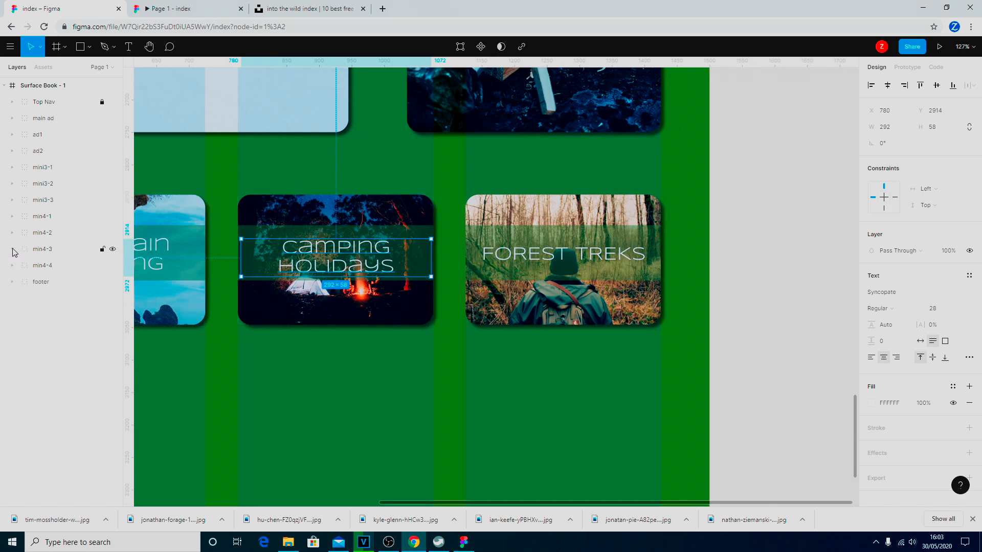
click(12, 266)
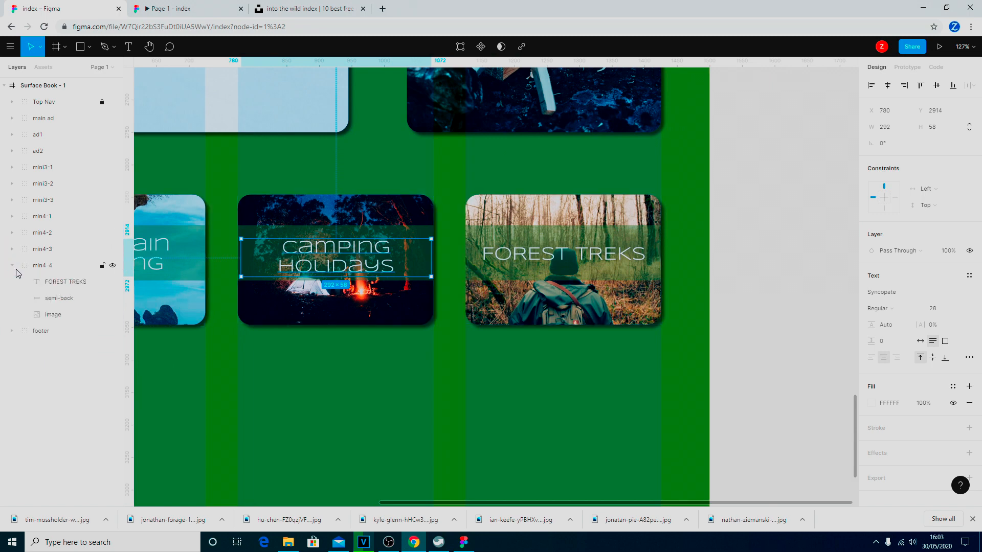
click(52, 316)
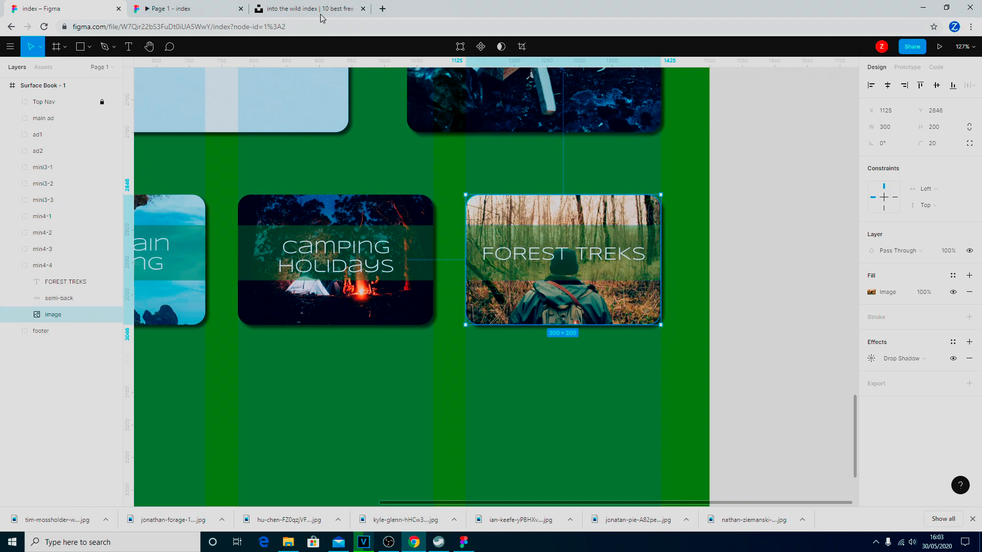
click(90, 49)
click(100, 143)
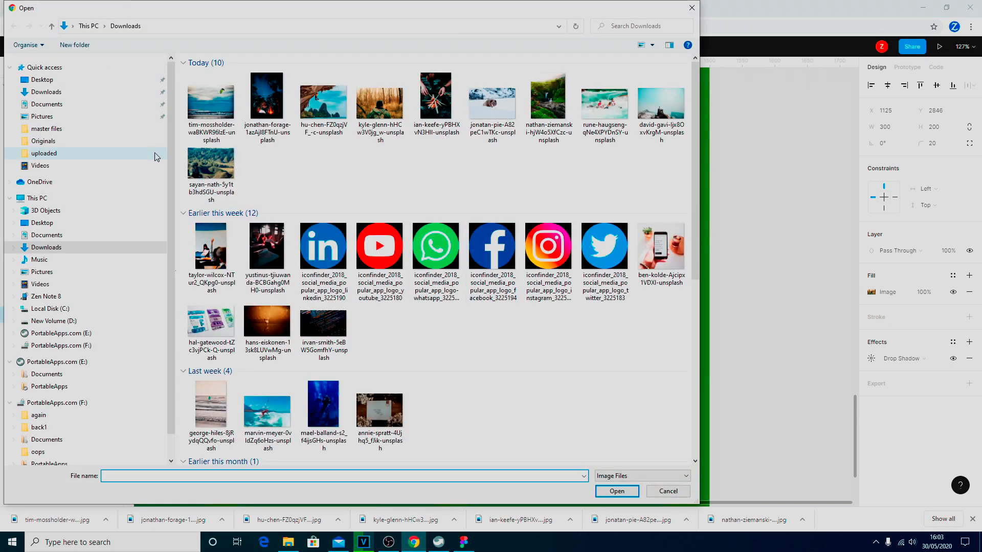
click(233, 112)
click(617, 491)
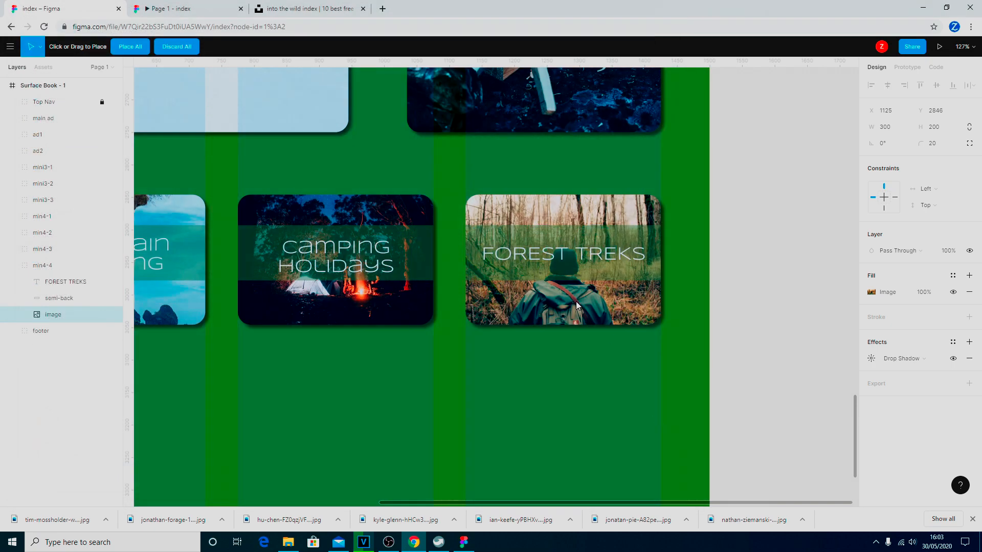
click(540, 299)
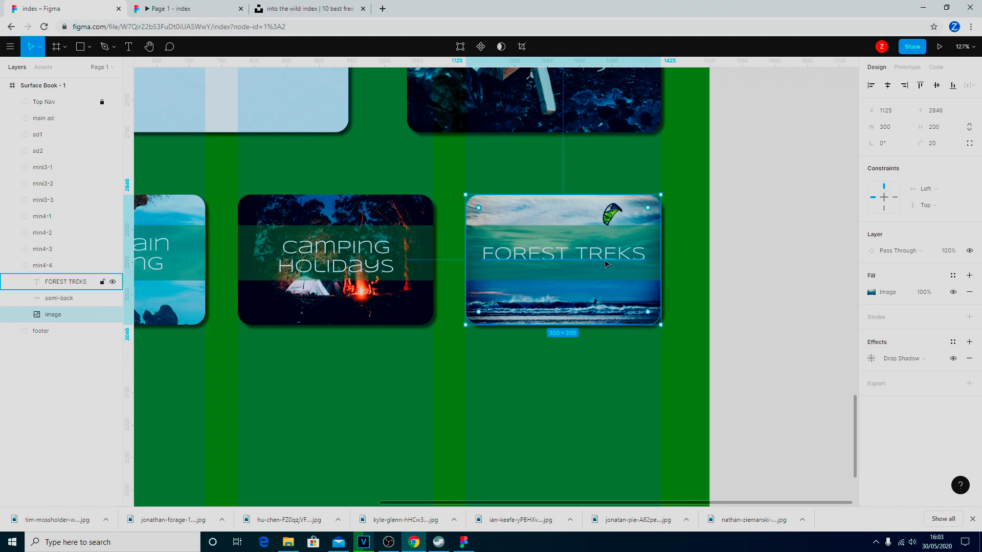
Retitle the fourth card 'Kite Surfing and' / 'Watersports' and nudge it up to Y 2895.
click(631, 256)
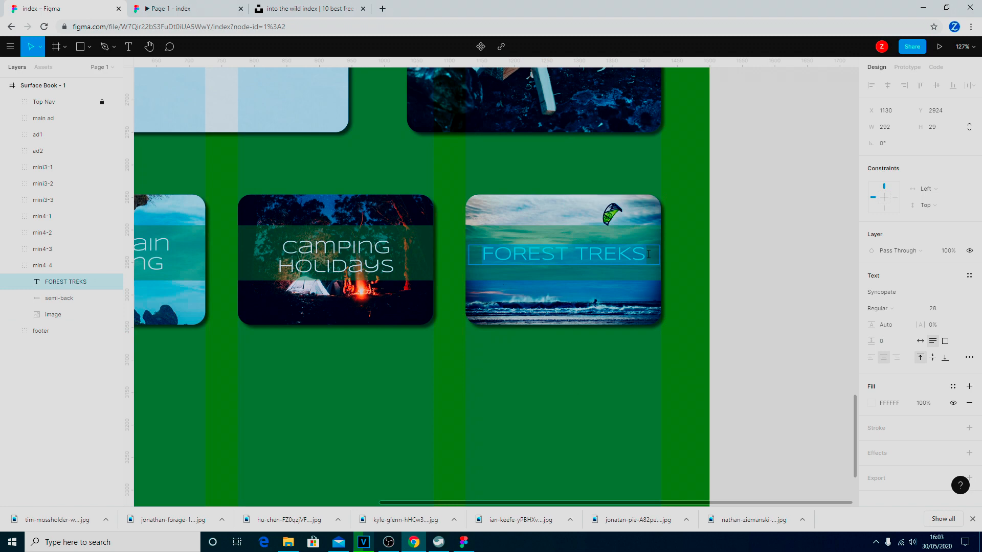
text(Kite )
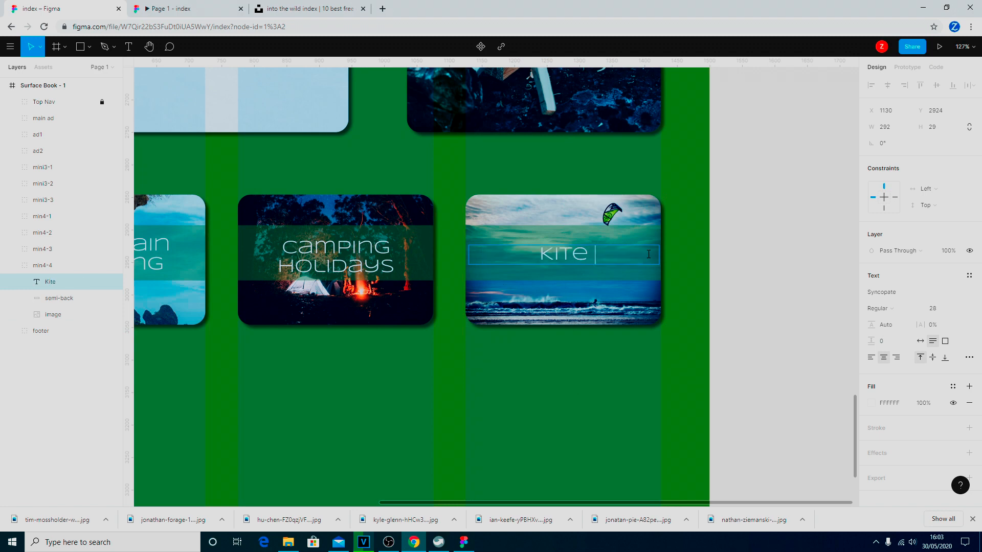
text(Sur)
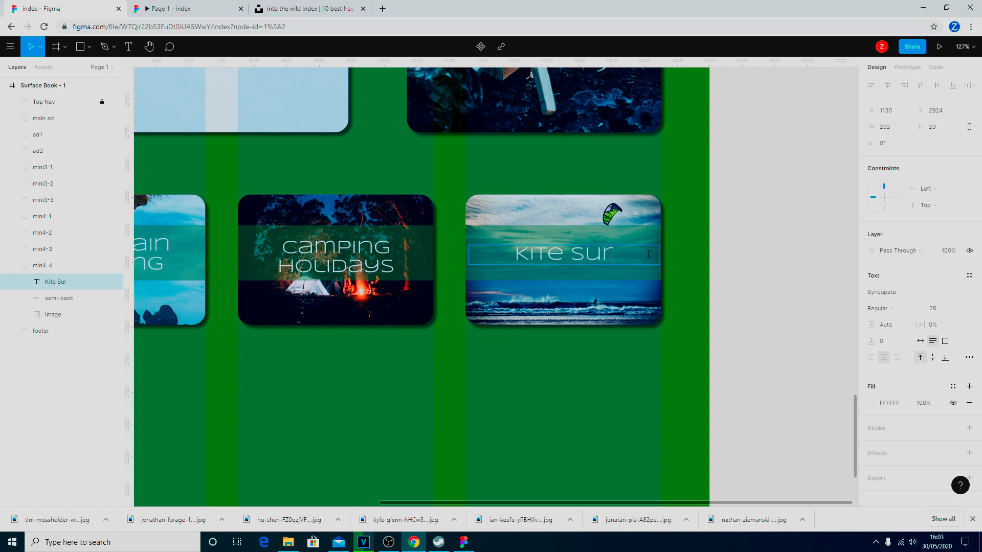
text(rfing andf)
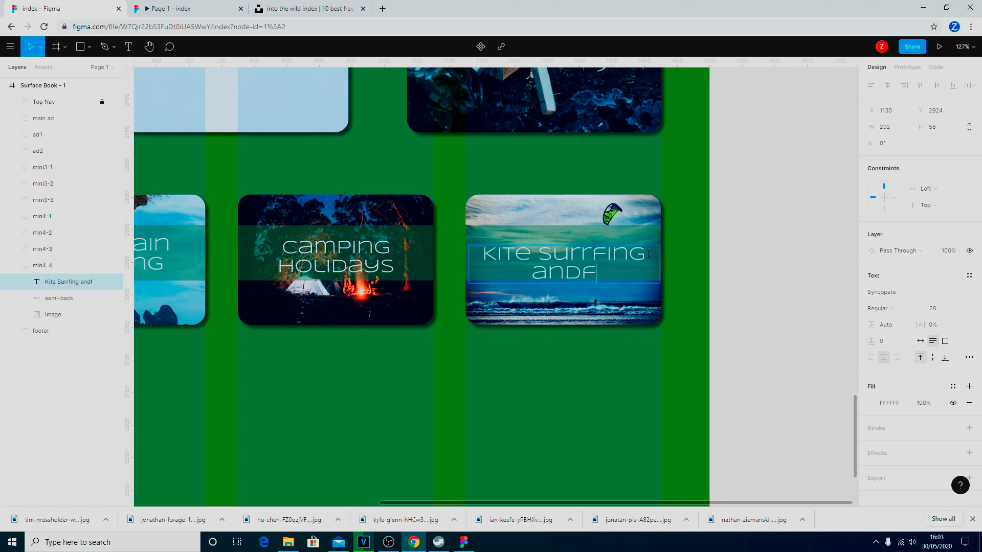
key(BackSpace)
key(Return)
text(Wa)
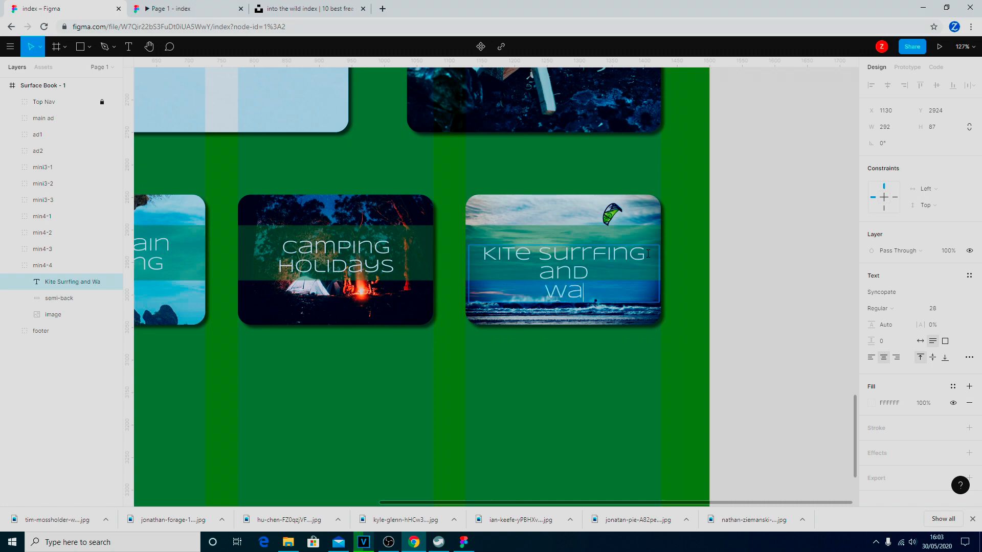
text(tersports)
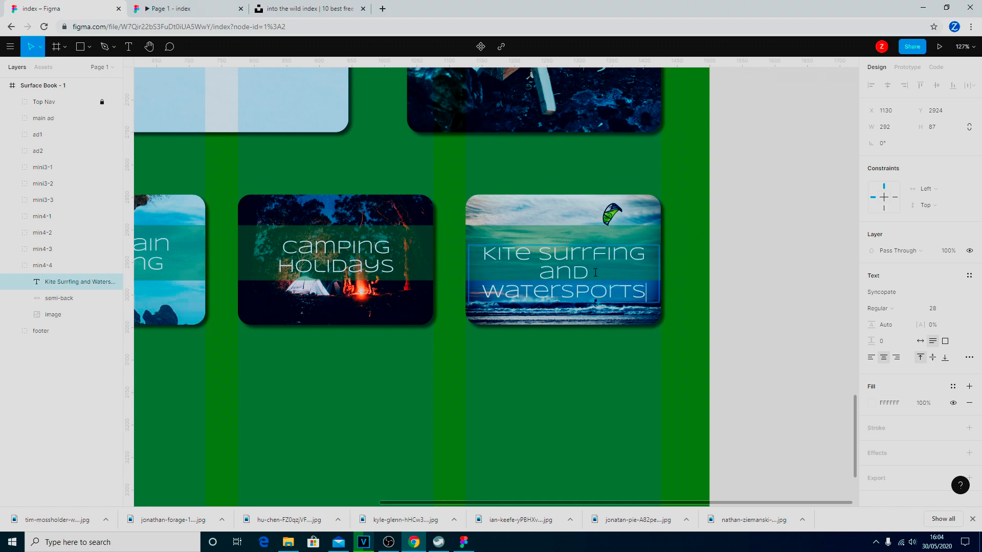
key(BackSpace)
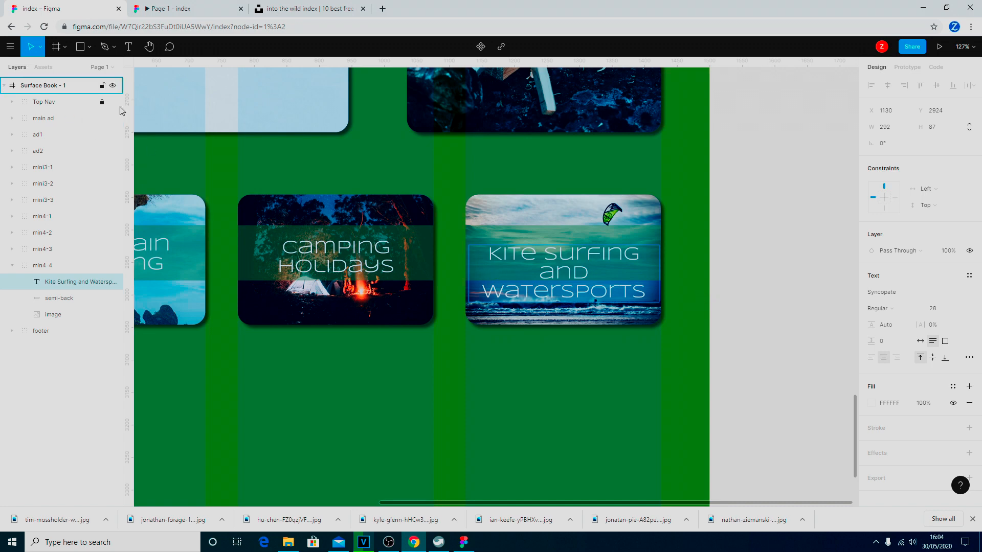
key(Escape)
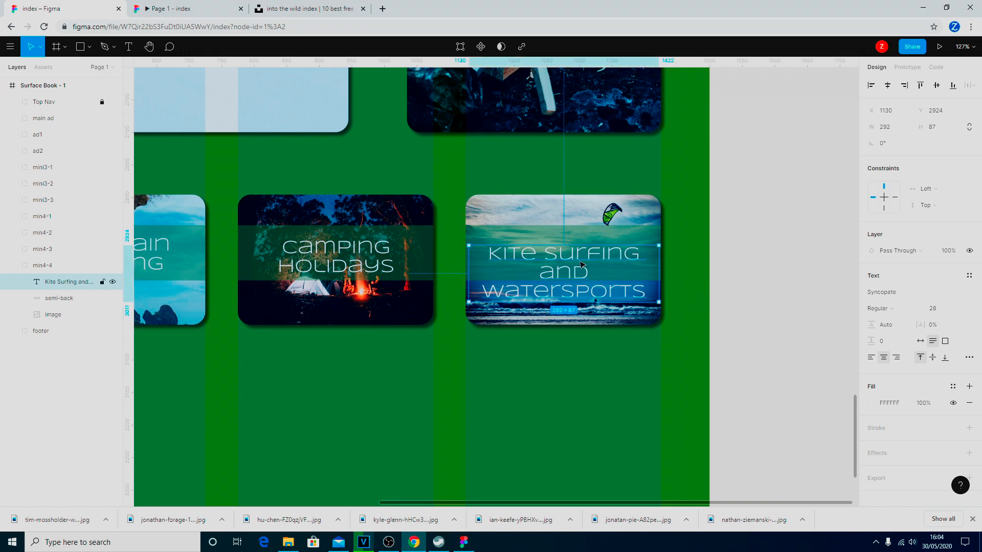
key(Up)
key(Up)
key(Up)
key(Up)
key(Up)
key(Up)
key(Up)
key(Up)
key(Up)
key(Up)
key(Up)
key(Up)
key(Up)
key(Up)
key(Up)
key(Up)
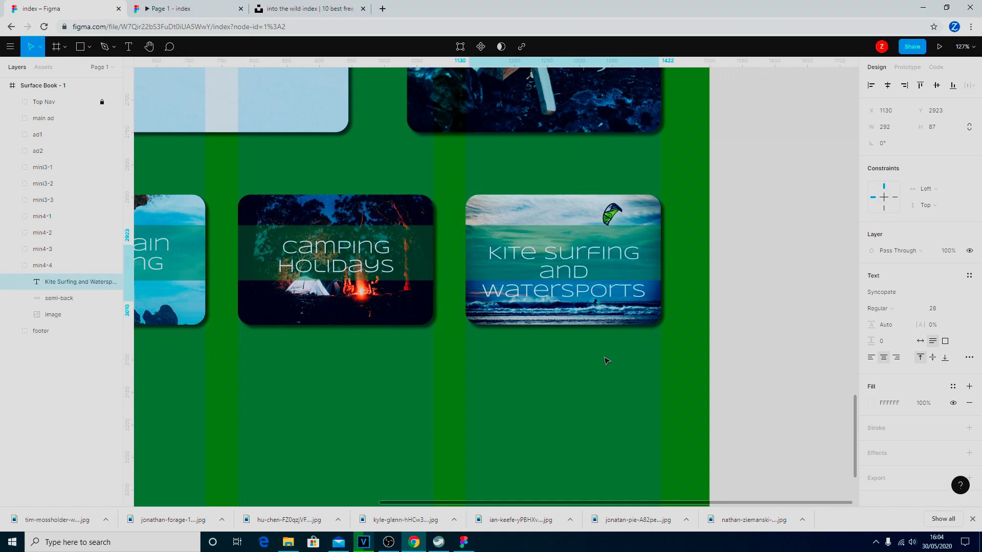
key(Up)
key(Up)
key(Up)
key(Up)
key(Up)
key(Up)
key(Up)
key(Up)
key(Up)
key(Up)
key(Up)
key(Up)
key(Up)
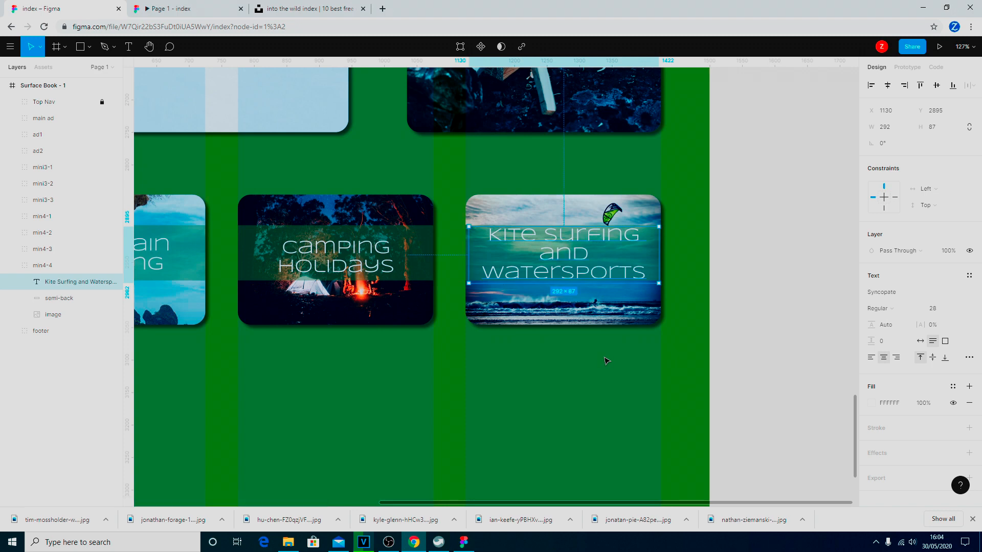
click(536, 428)
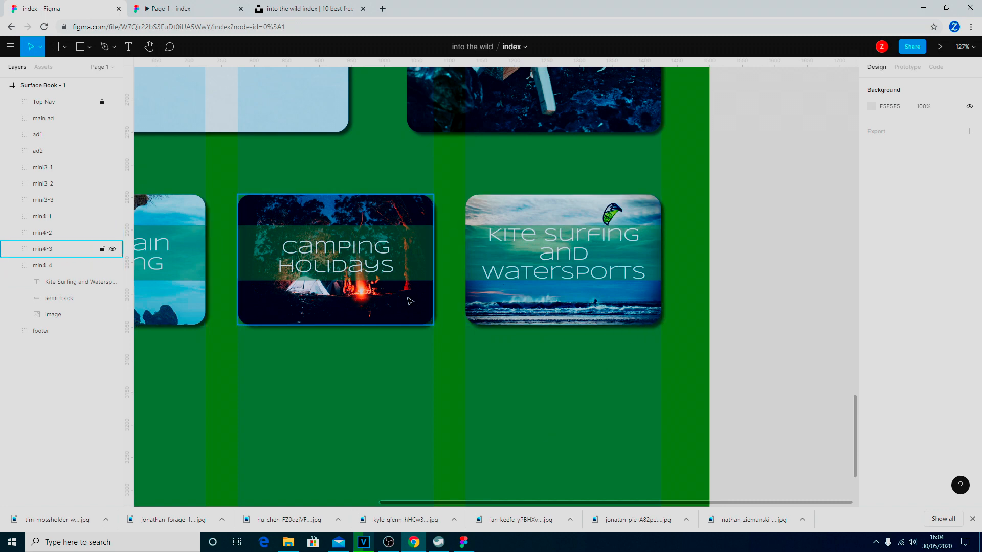
Zoom out to about 51% and scroll until the full row of four small cards is visible.
scroll(424, 279, down, 5)
scroll(424, 279, down, 2)
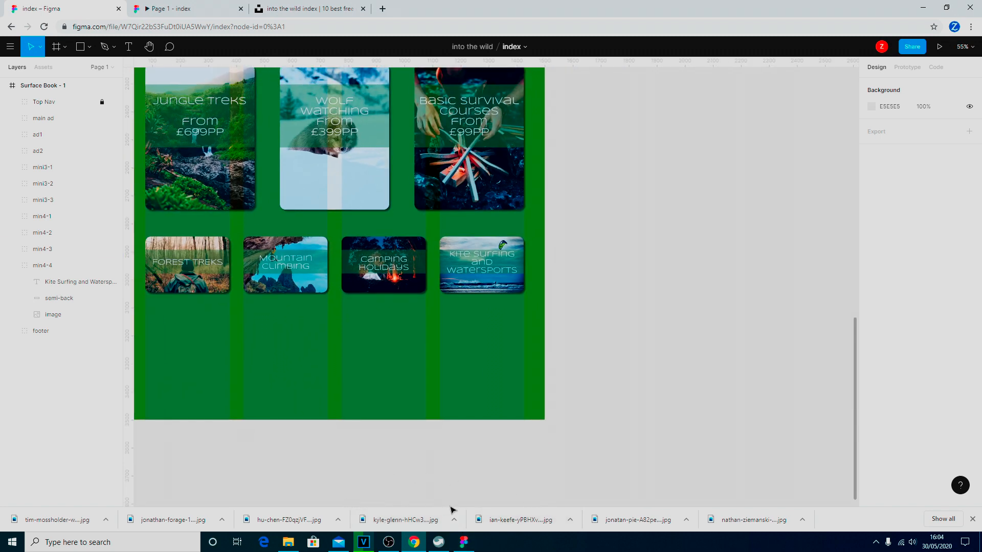
scroll(334, 467, down, 1)
scroll(402, 467, left, 5)
scroll(404, 449, right, 5)
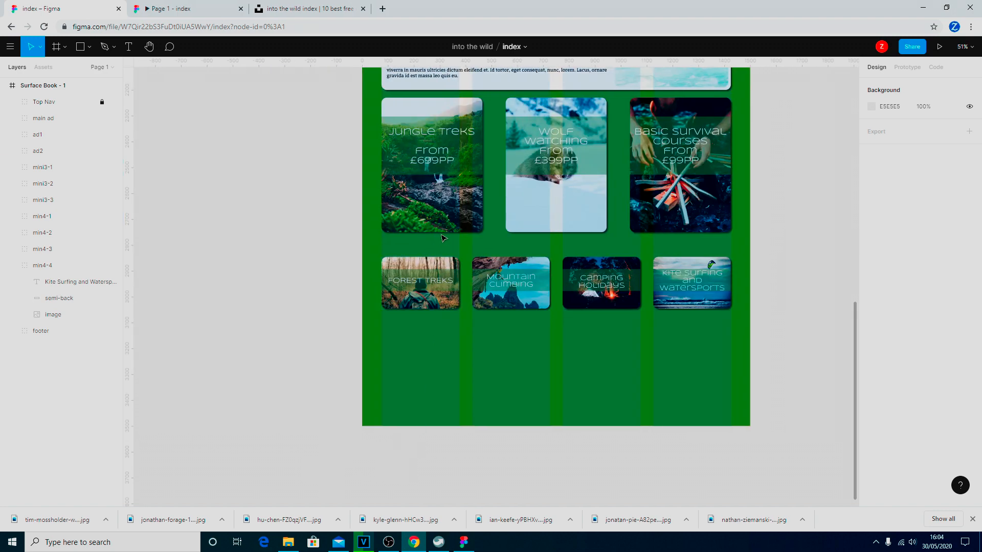
scroll(425, 215, up, 1)
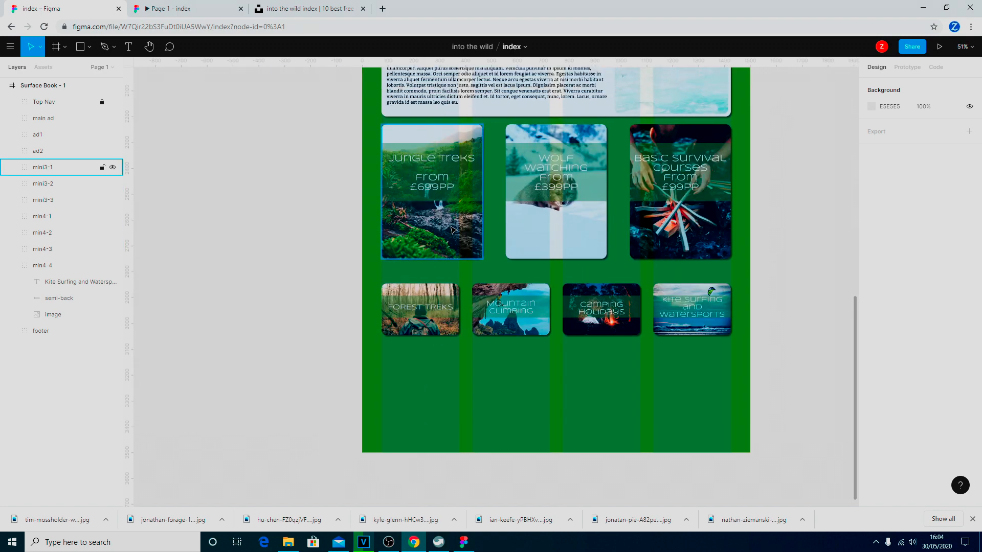
Set the Forest Treks card's Y position to 2780 after comparing it with Jungle Treks.
click(408, 320)
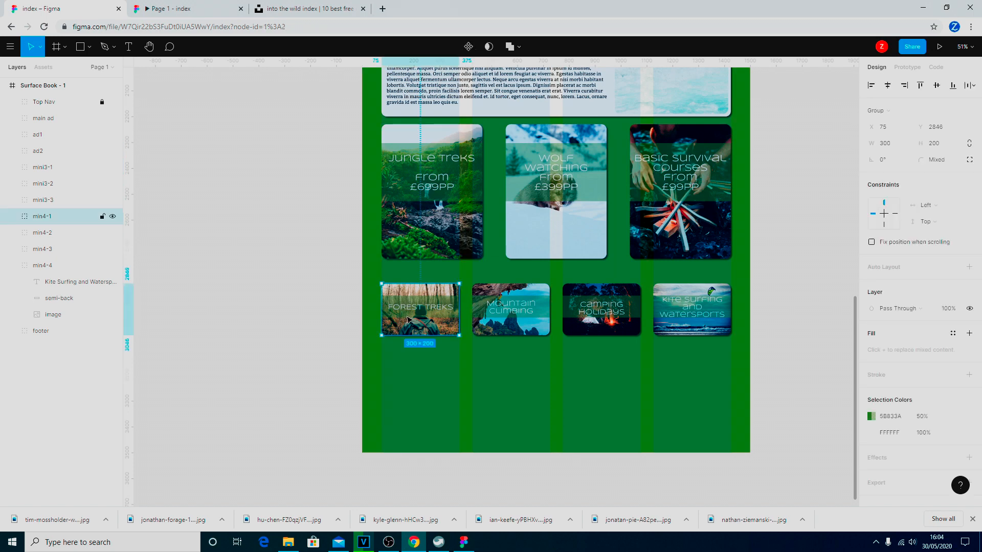
mouse_move(409, 320)
mouse_down()
mouse_move(412, 288)
mouse_move(410, 312)
mouse_up()
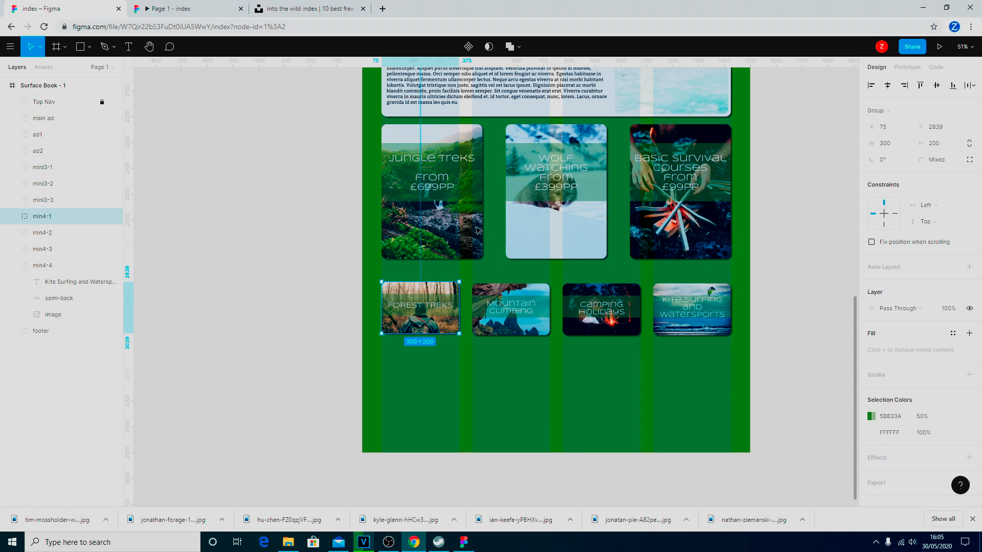
click(396, 237)
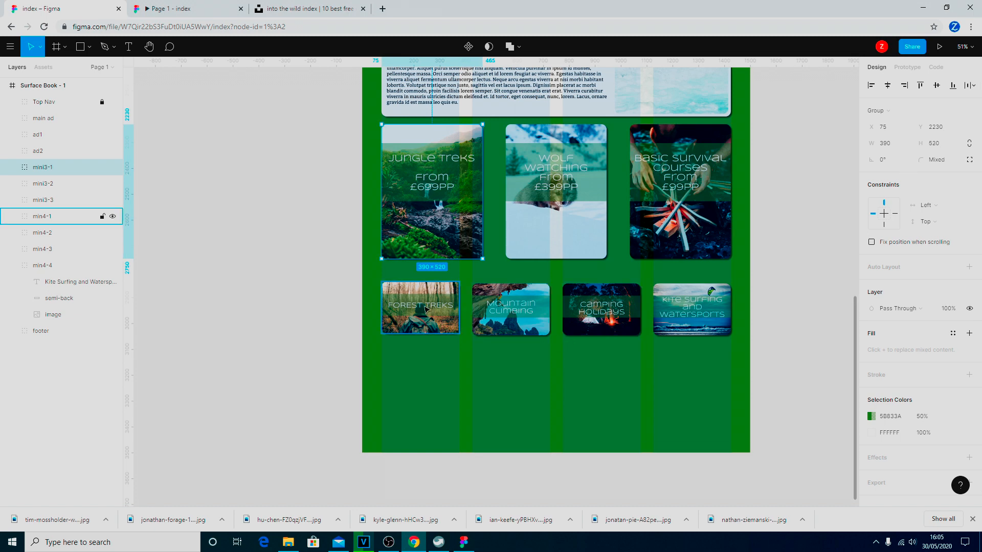
click(98, 217)
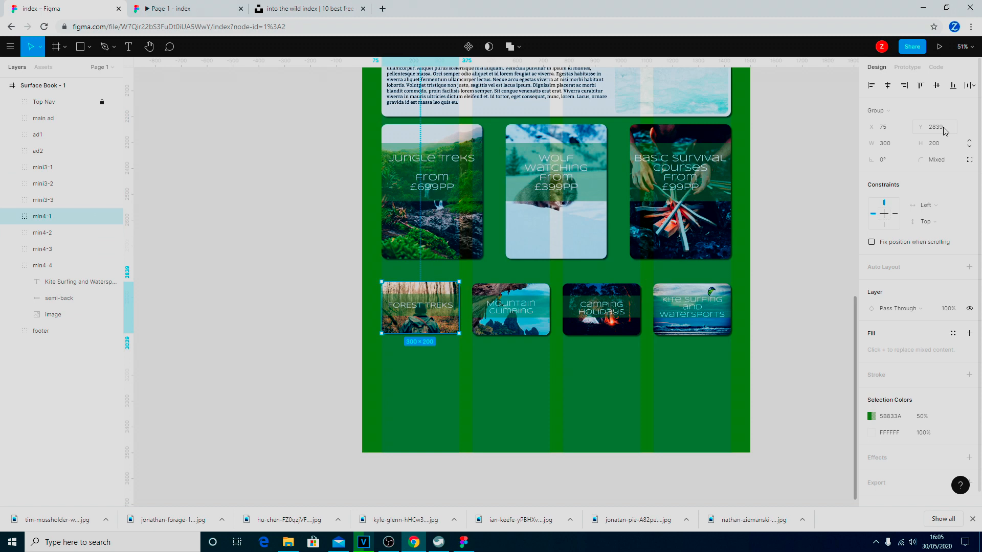
click(56, 167)
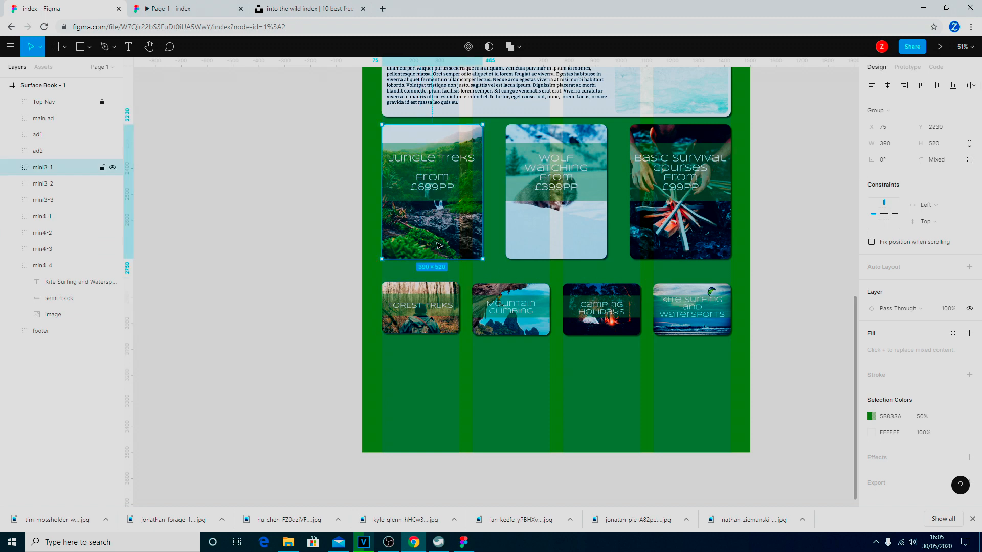
click(415, 296)
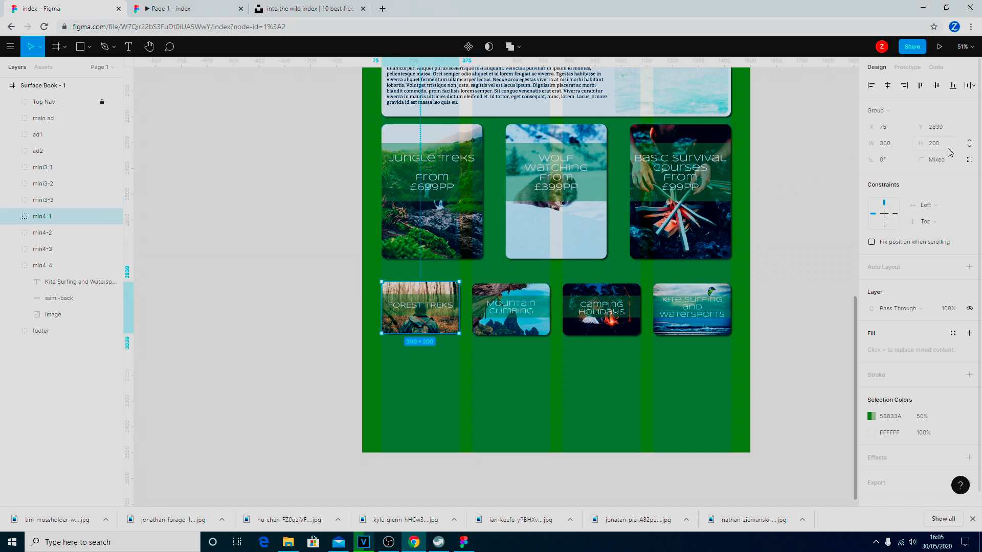
click(945, 131)
text(2)
key(Return)
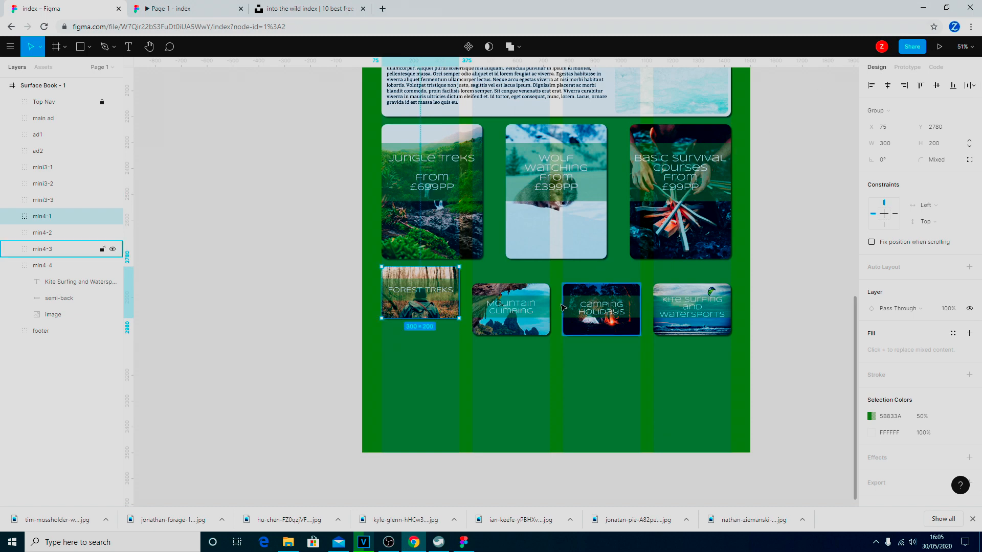
Drag Mountain Climbing, Camping Holidays and Kite Surfing up into line with Forest Treks.
drag(510, 316, 511, 297)
drag(604, 331, 604, 314)
drag(694, 329, 696, 314)
click(706, 396)
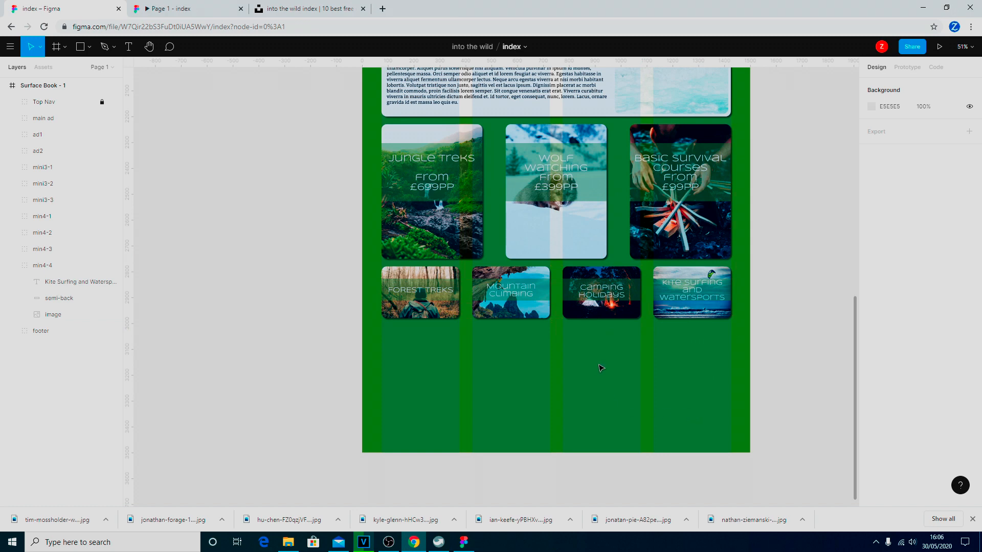
Drag the footer link group onto the page, centred beneath the four small cards.
scroll(599, 368, up, 2)
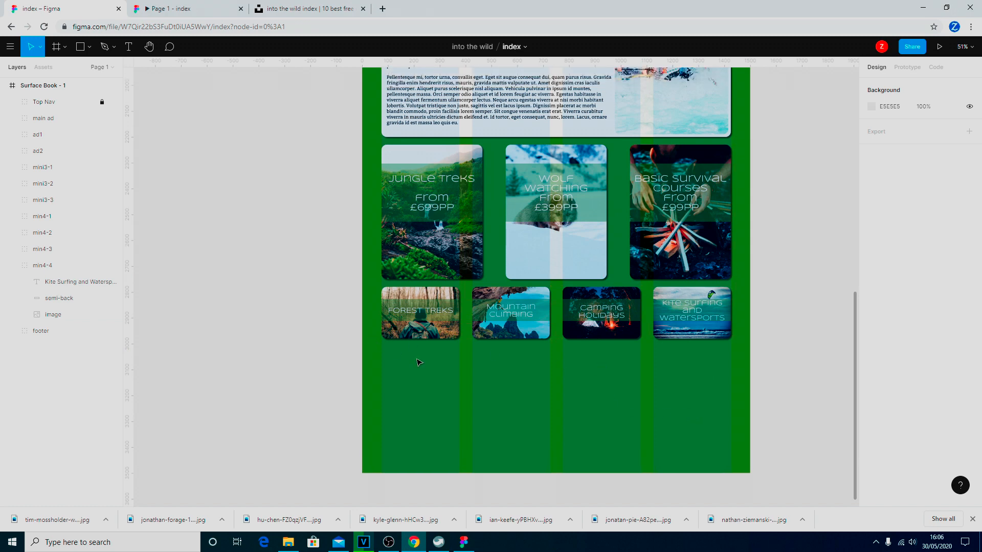
scroll(438, 377, down, 5)
scroll(443, 375, up, 6)
scroll(445, 375, up, 1)
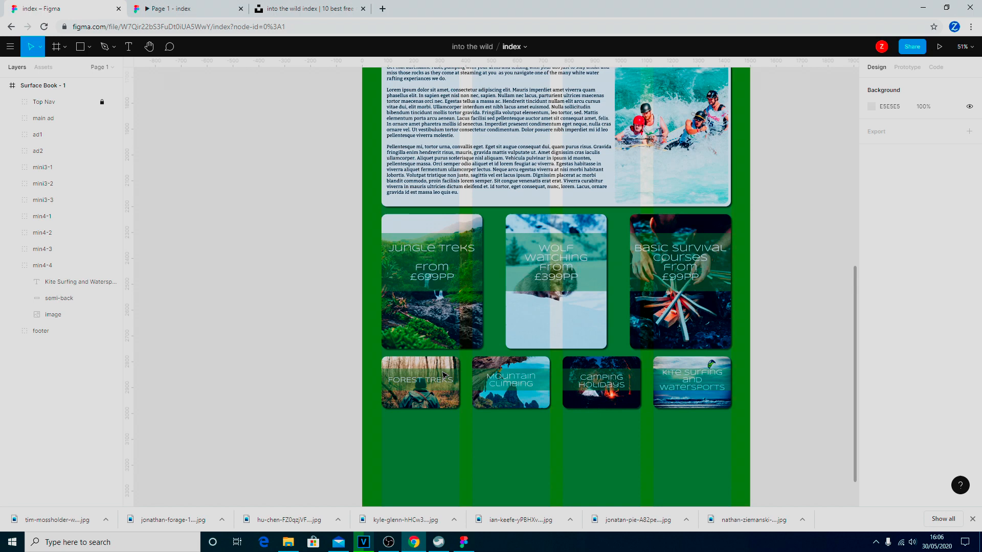
click(40, 332)
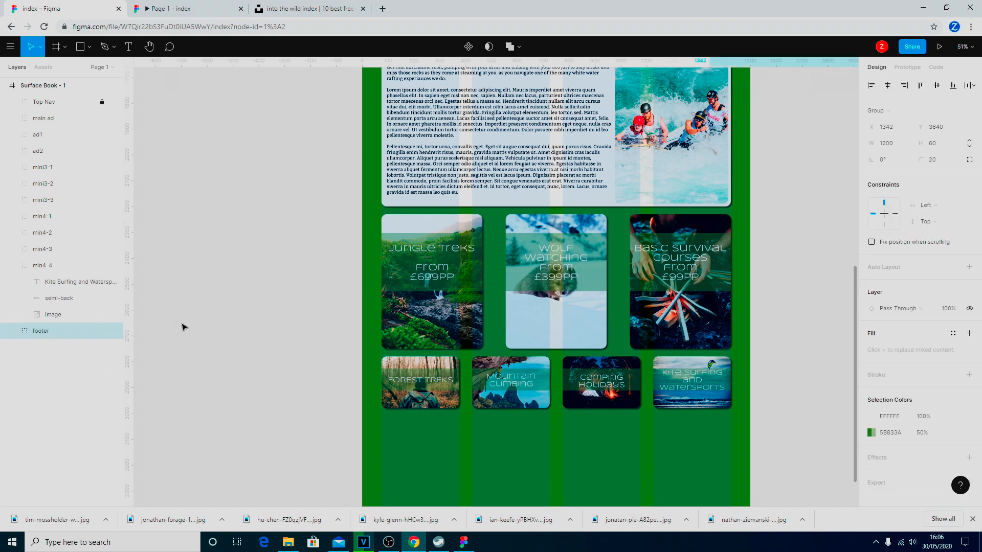
scroll(266, 306, down, 3)
scroll(266, 306, down, 1)
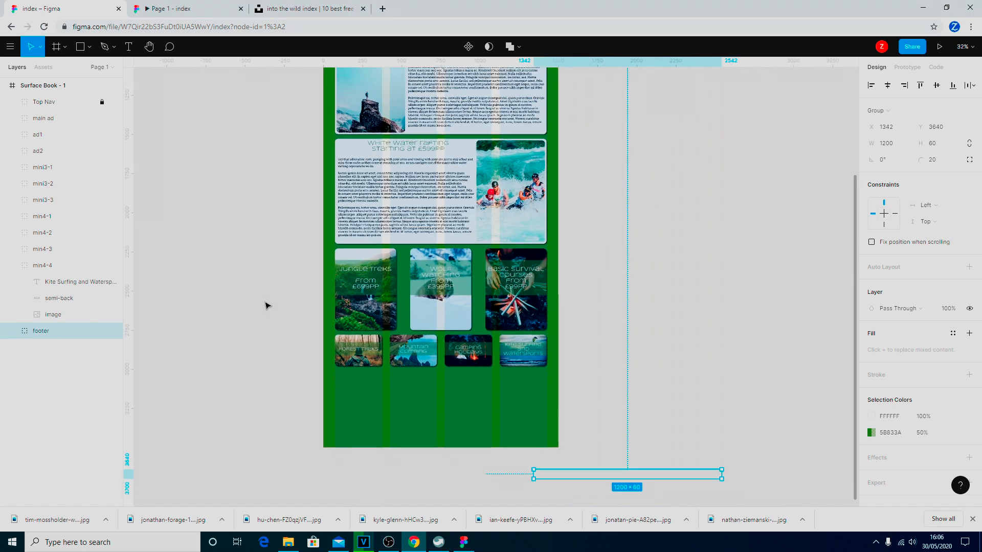
drag(637, 478, 448, 389)
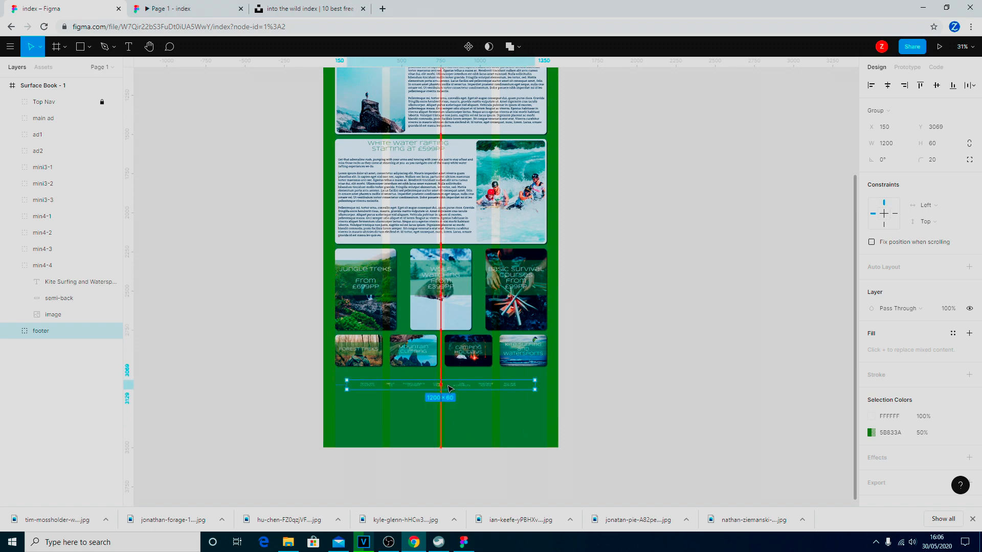
scroll(449, 432, up, 5)
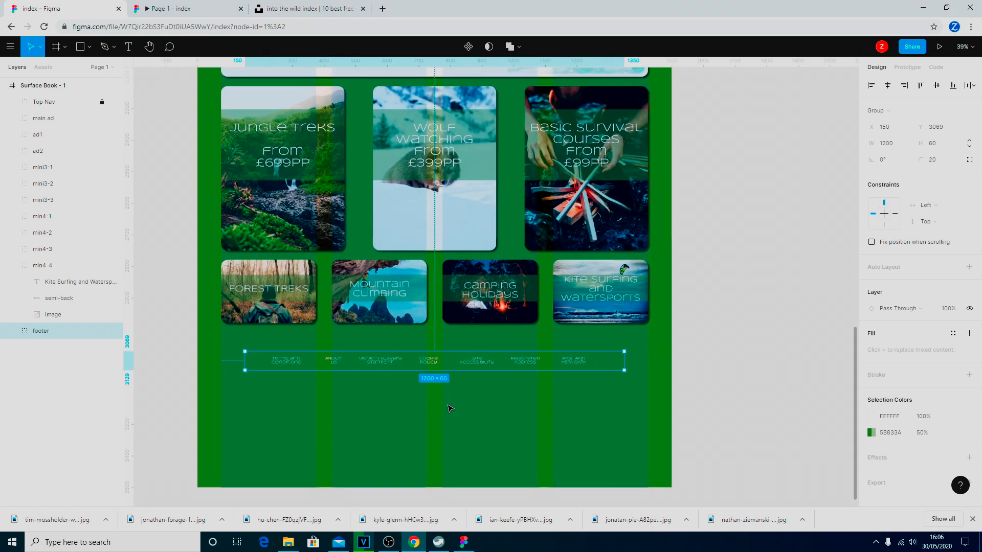
mouse_move(443, 366)
mouse_down()
mouse_move(458, 366)
mouse_move(445, 357)
mouse_up()
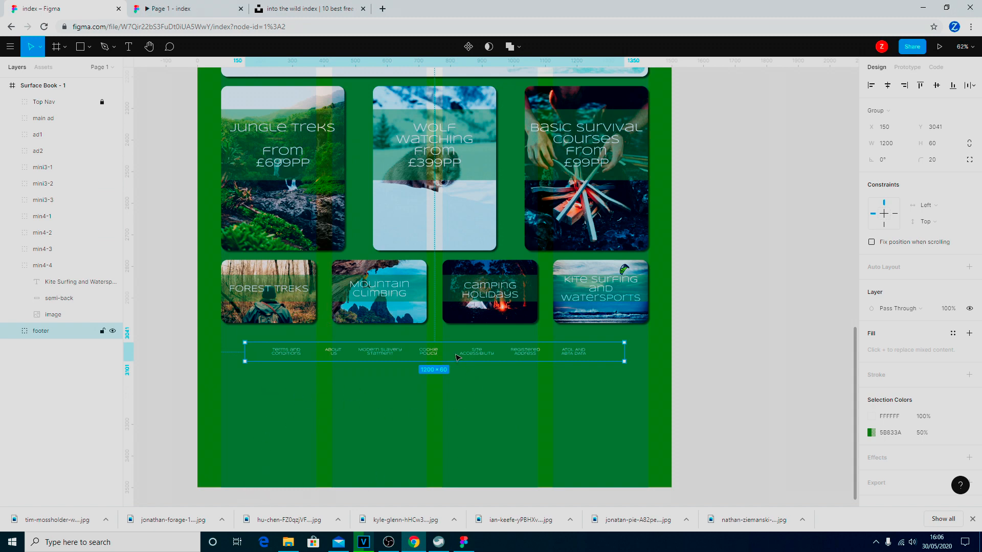
Set the footer group's Y position to 3040.
click(944, 128)
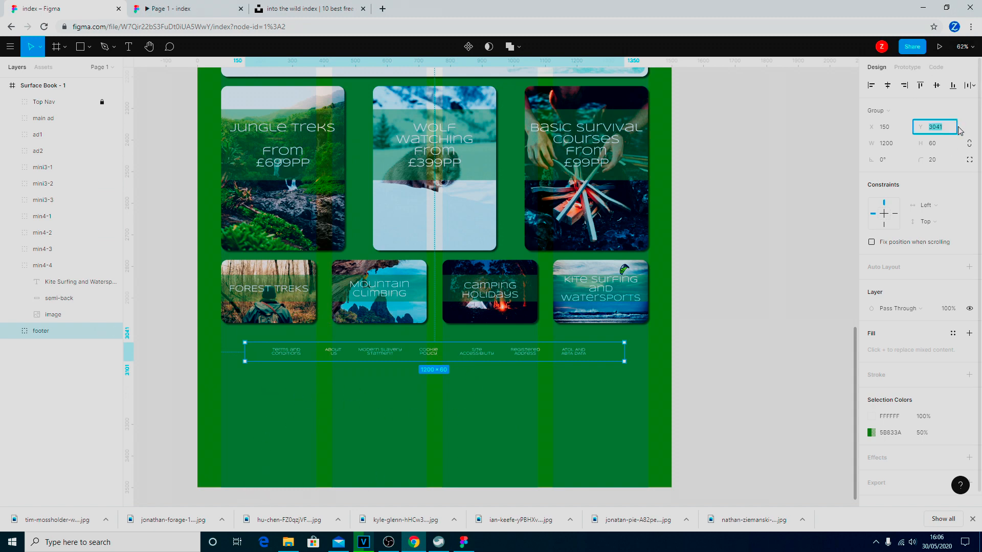
text(3040)
key(Return)
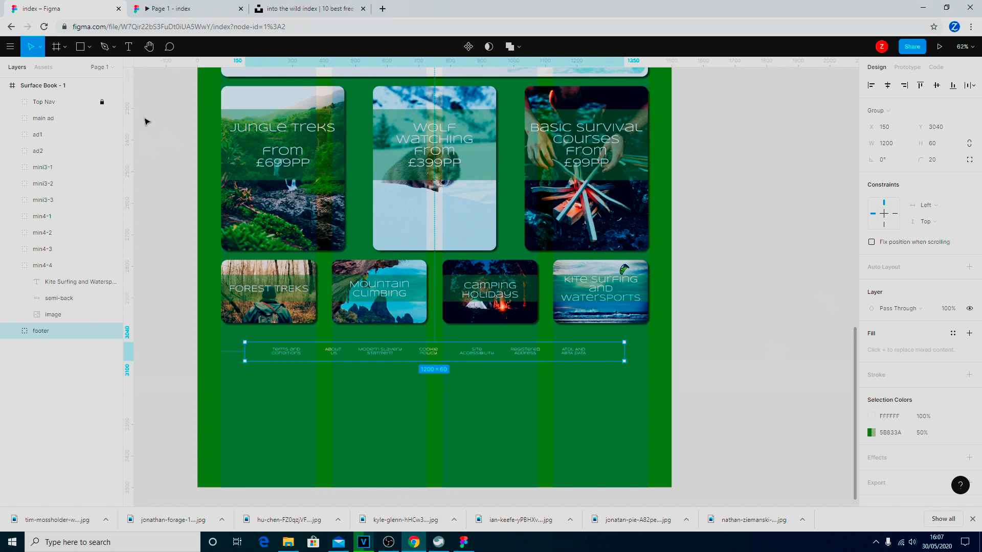
Change the Surface Book - 1 frame height from 3500 to 3150, ending just below the footer.
click(37, 86)
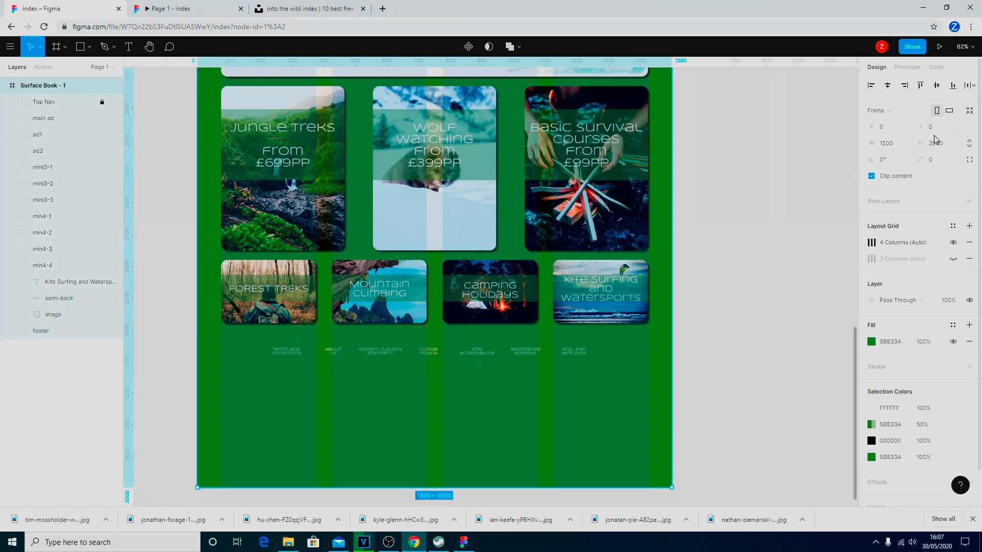
click(938, 147)
text(3150)
key(Return)
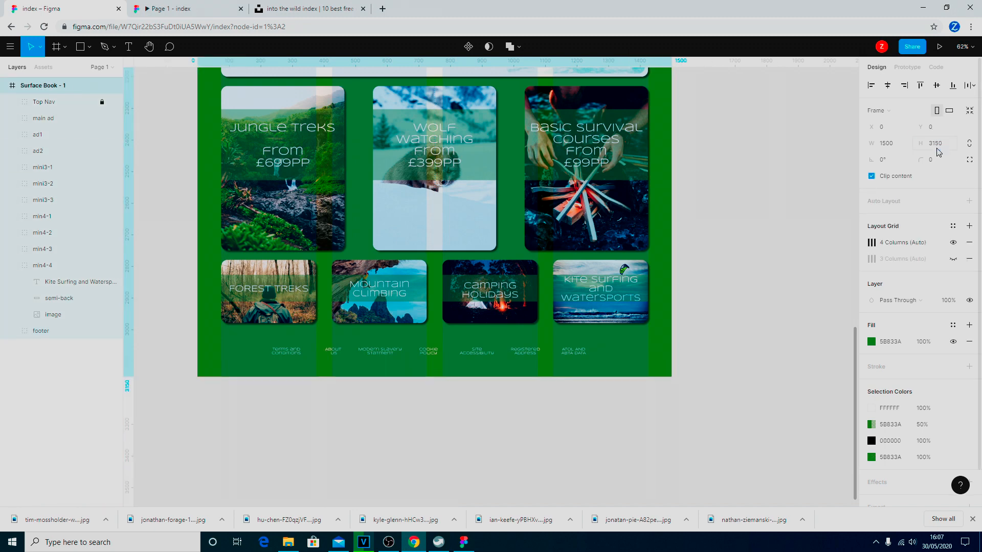
scroll(726, 336, up, 3)
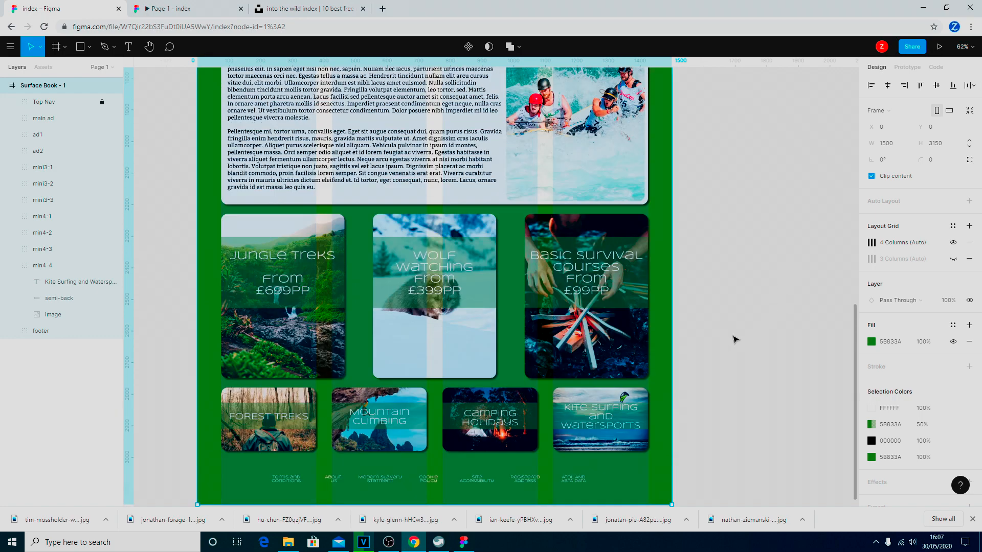
scroll(424, 287, down, 5)
scroll(449, 289, up, 3)
scroll(448, 289, down, 5)
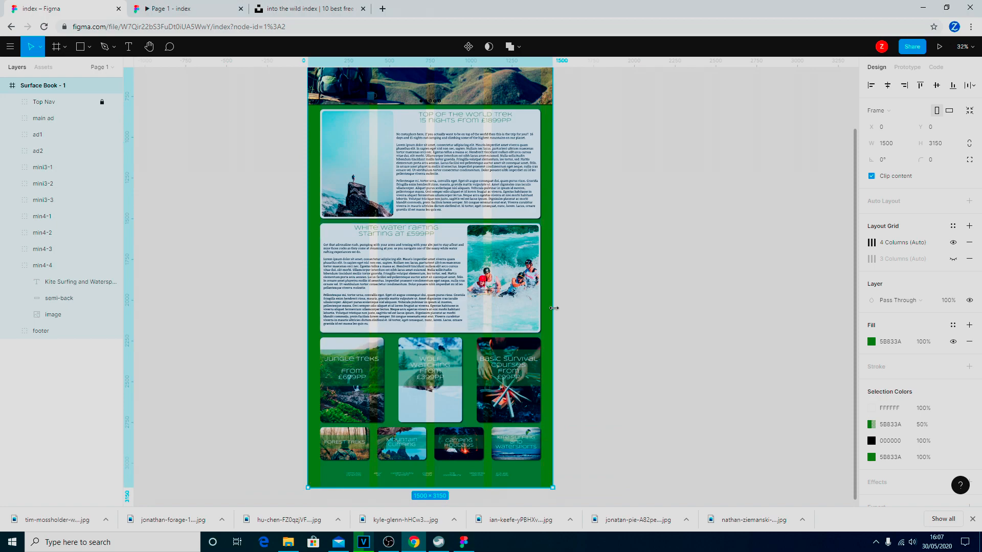
Preview Page 1 - index as a prototype, scrolling from the hero banner to the footer and back.
click(194, 12)
scroll(818, 312, up, 20)
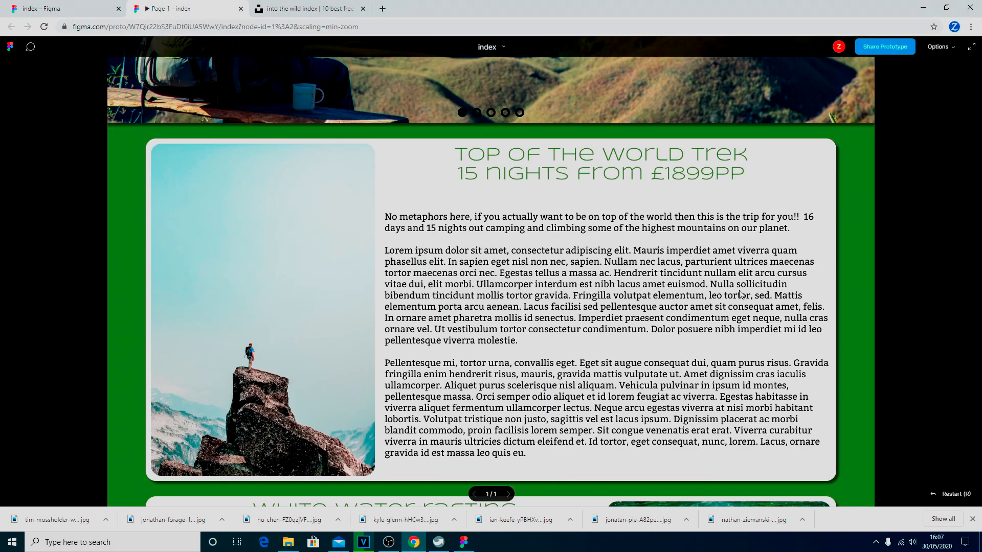
scroll(739, 291, up, 7)
scroll(767, 224, down, 1)
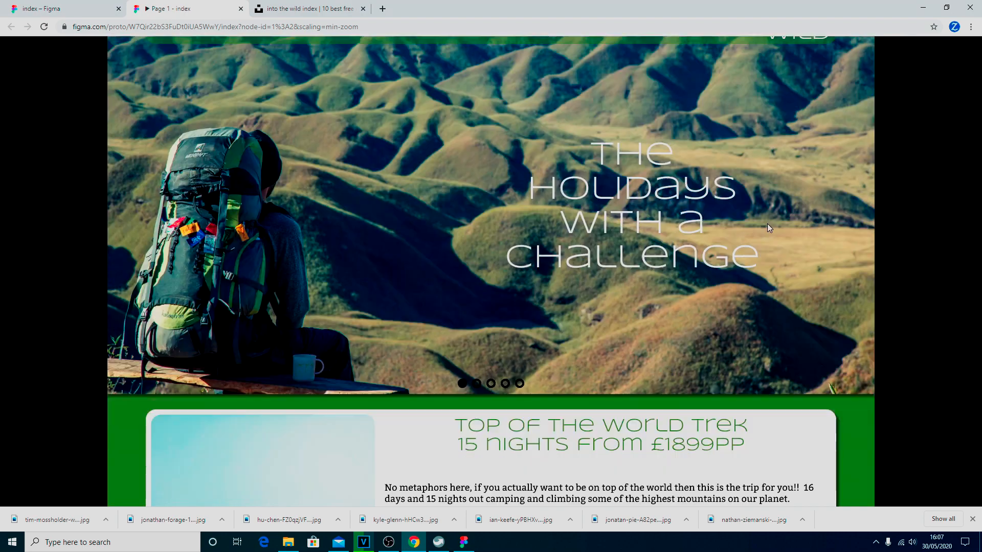
scroll(767, 224, down, 15)
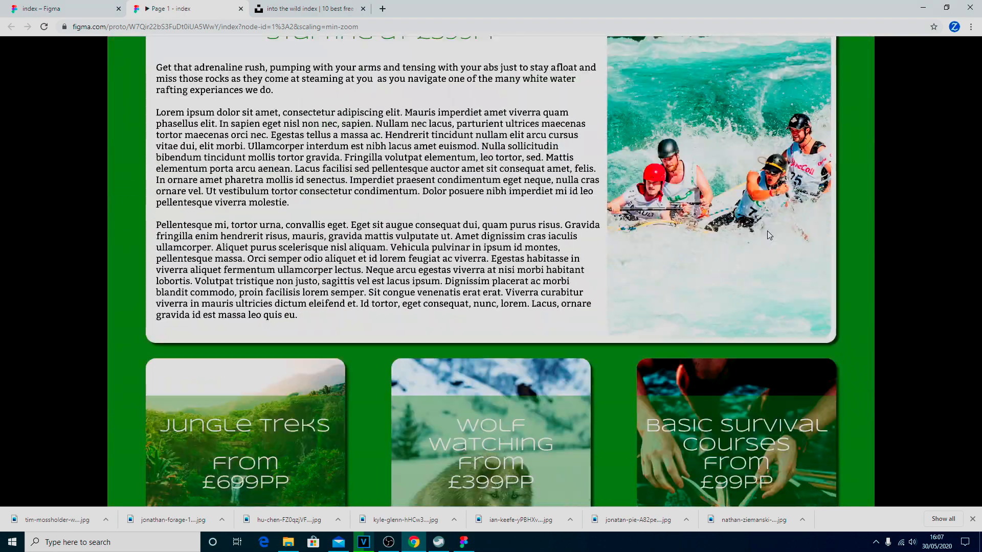
scroll(767, 231, down, 6)
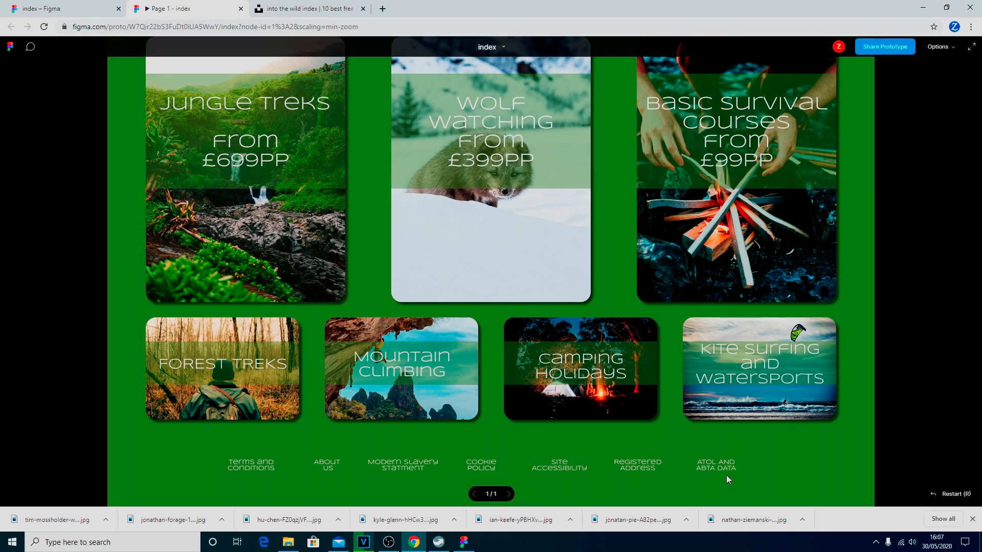
scroll(768, 458, up, 15)
scroll(769, 460, up, 5)
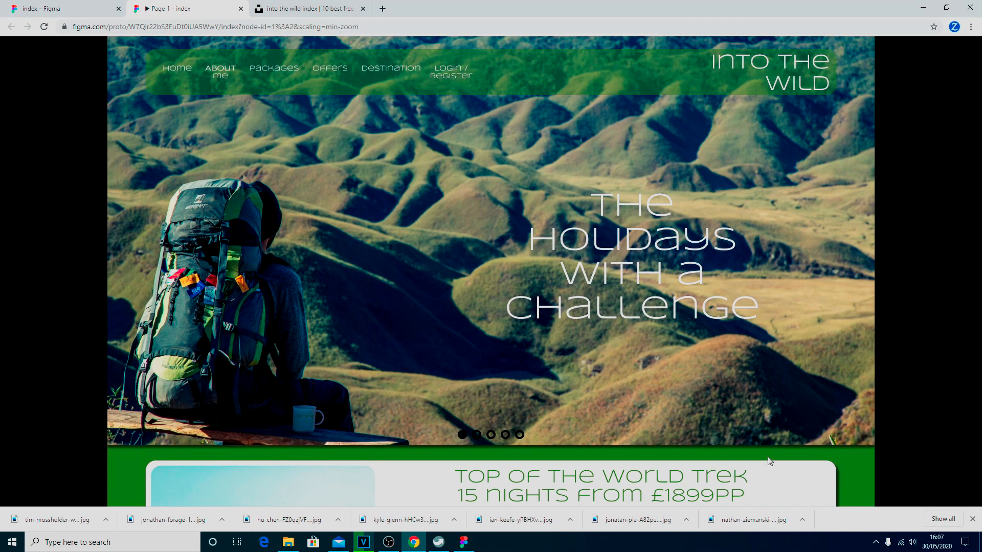
scroll(803, 420, down, 10)
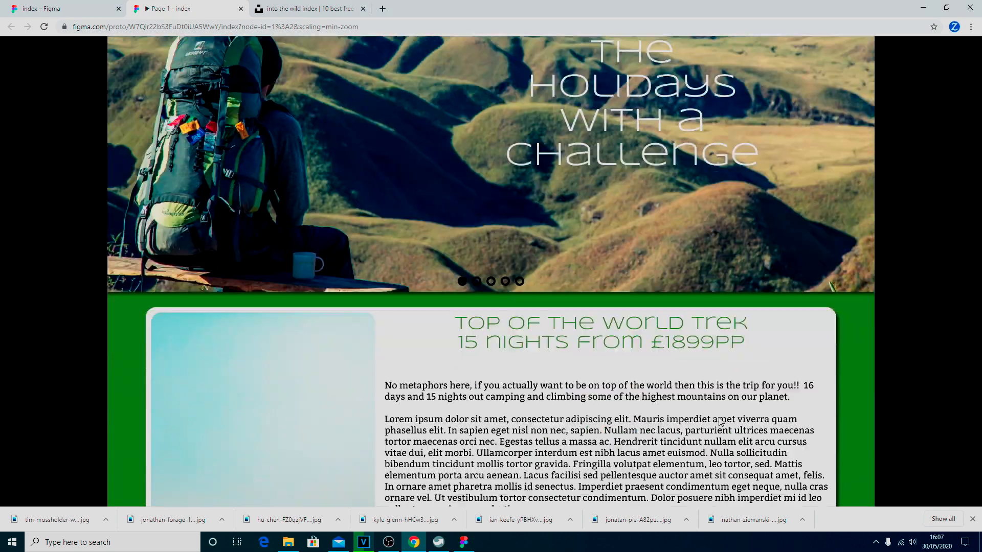
scroll(752, 411, up, 10)
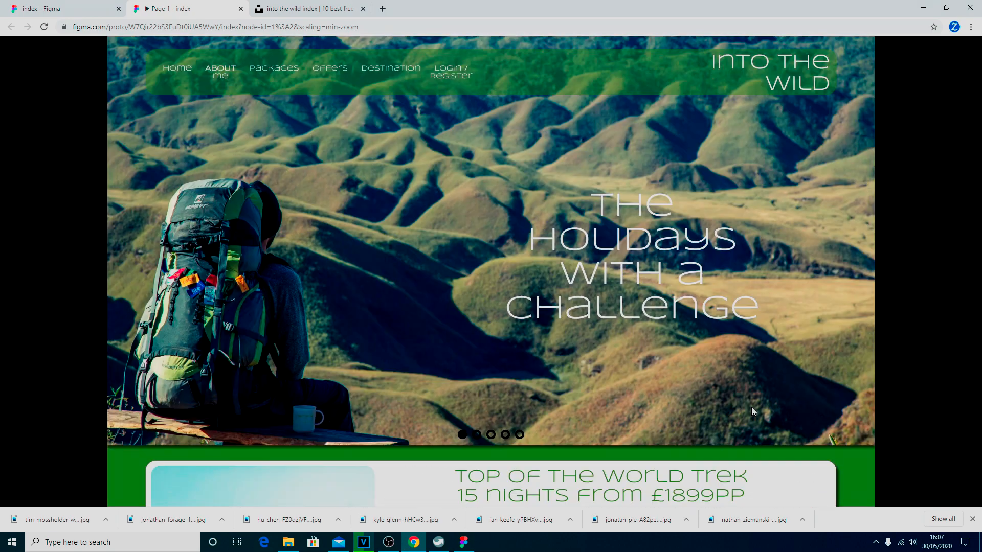